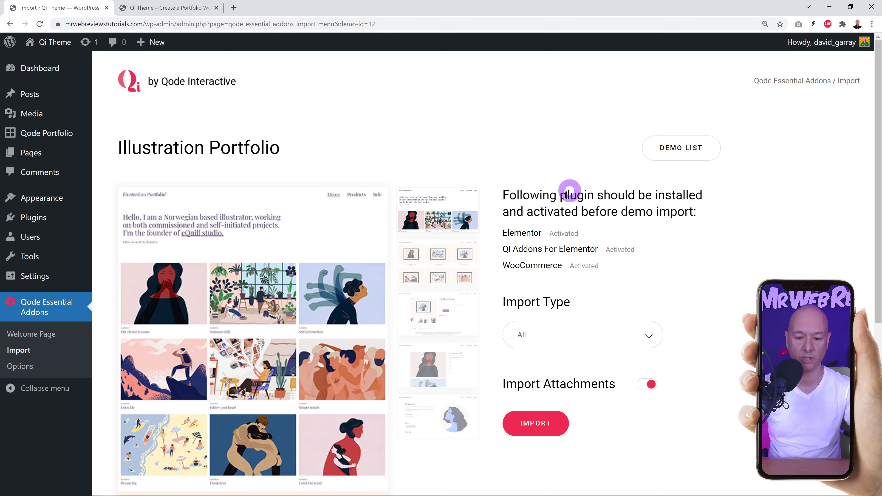
Confirm the Illustration Portfolio demo import, let it reach 100%, and view the live site tab.
{"action": "left_click", "coordinate": [555, 434]}
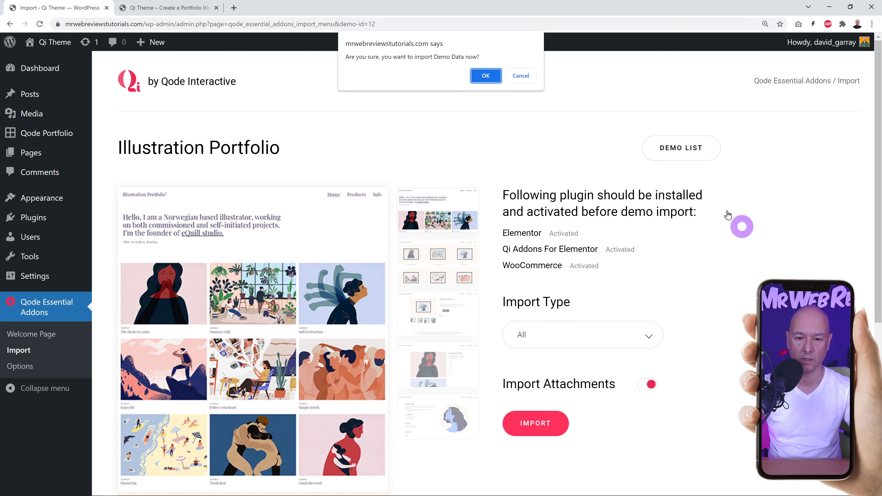
{"action": "left_click", "coordinate": [484, 77]}
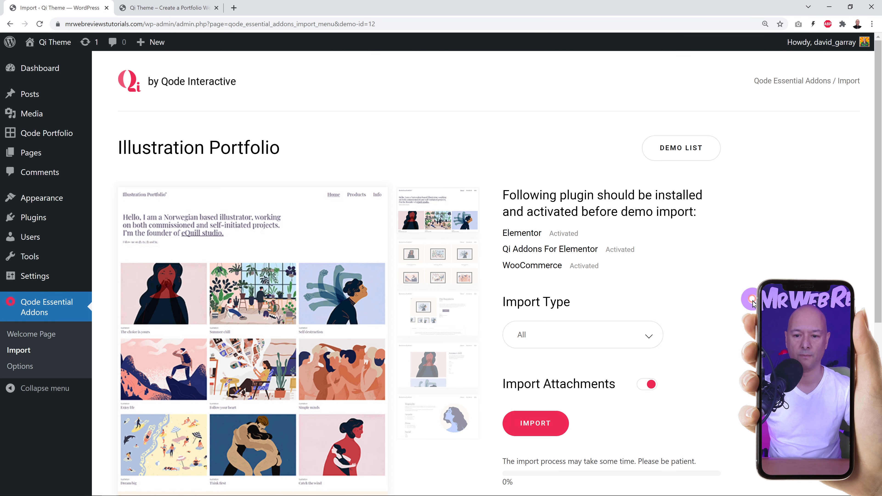
{"action": "scroll", "coordinate": [751, 299], "scroll_direction": "down", "scroll_amount": 5}
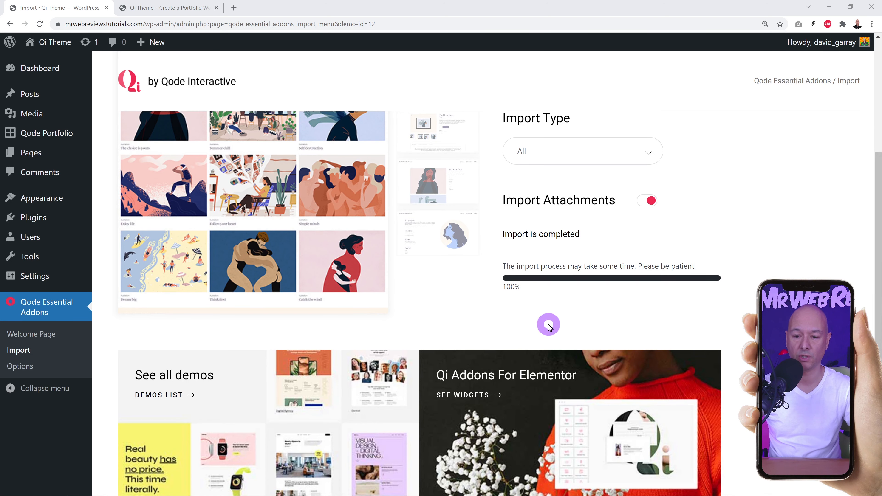
{"action": "scroll", "coordinate": [725, 325], "scroll_direction": "up", "scroll_amount": 5}
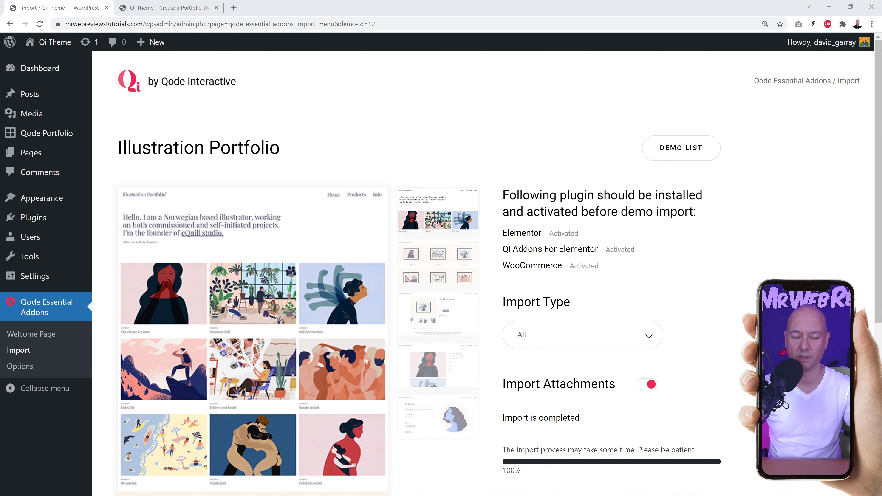
{"action": "left_click", "coordinate": [154, 6]}
{"action": "left_click", "coordinate": [164, 10]}
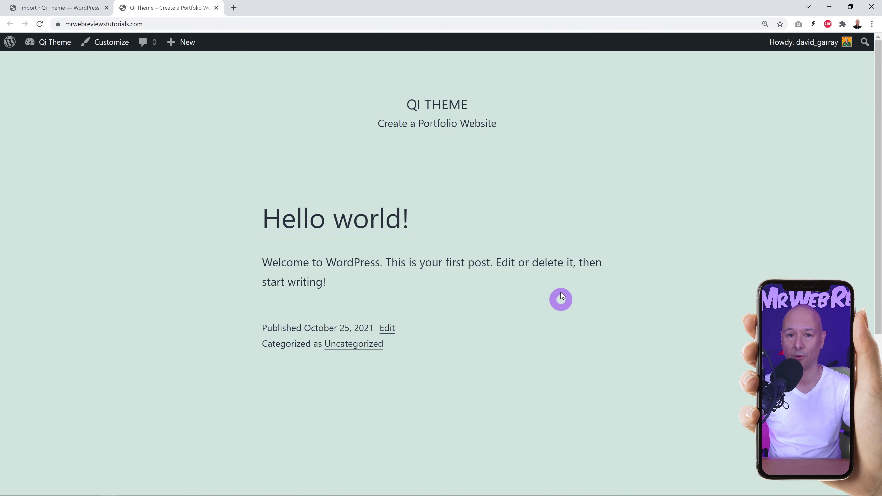
Reload the live site and scroll through the imported portfolio homepage.
{"action": "left_click", "coordinate": [40, 25]}
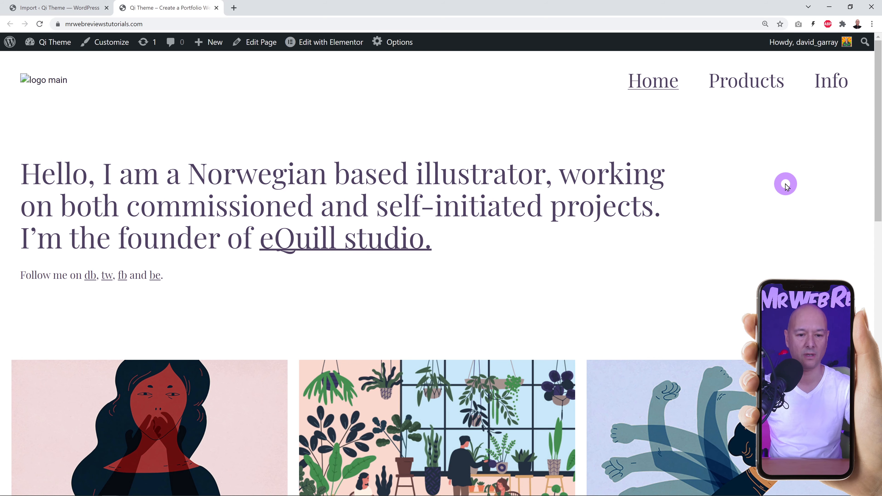
{"action": "scroll", "coordinate": [796, 204], "scroll_direction": "down", "scroll_amount": 8}
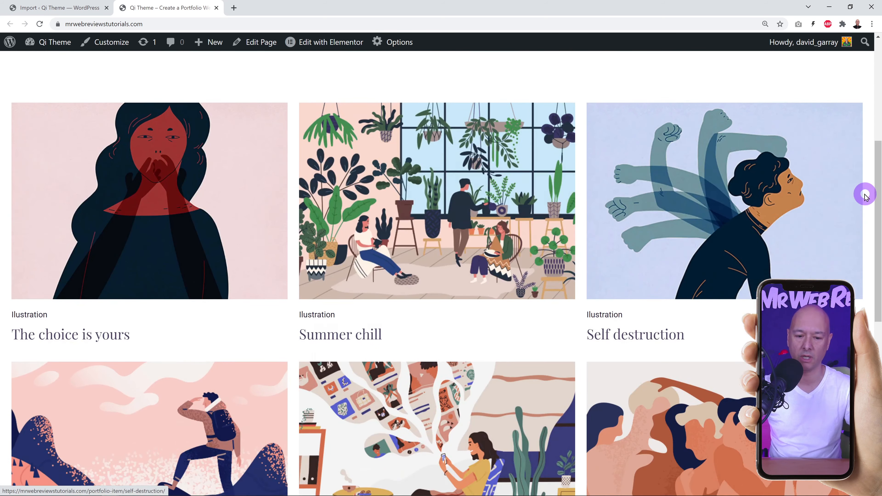
{"action": "scroll", "coordinate": [862, 204], "scroll_direction": "down", "scroll_amount": 10}
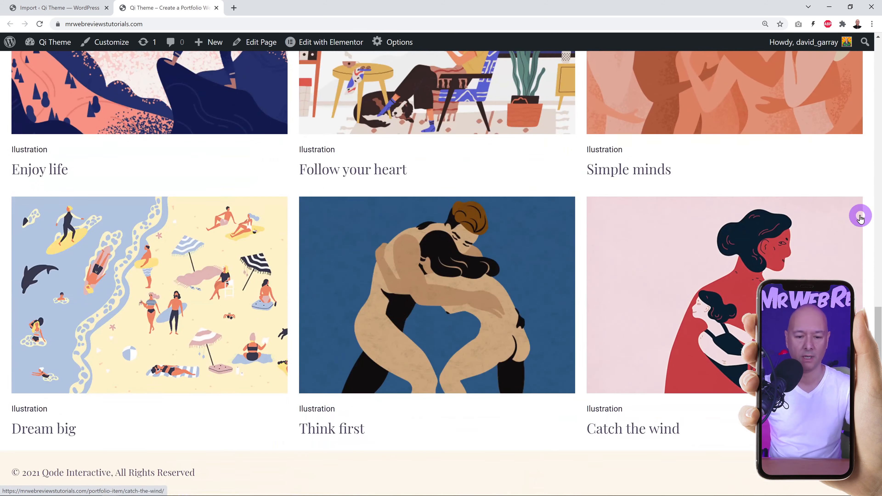
{"action": "scroll", "coordinate": [860, 218], "scroll_direction": "up", "scroll_amount": 20}
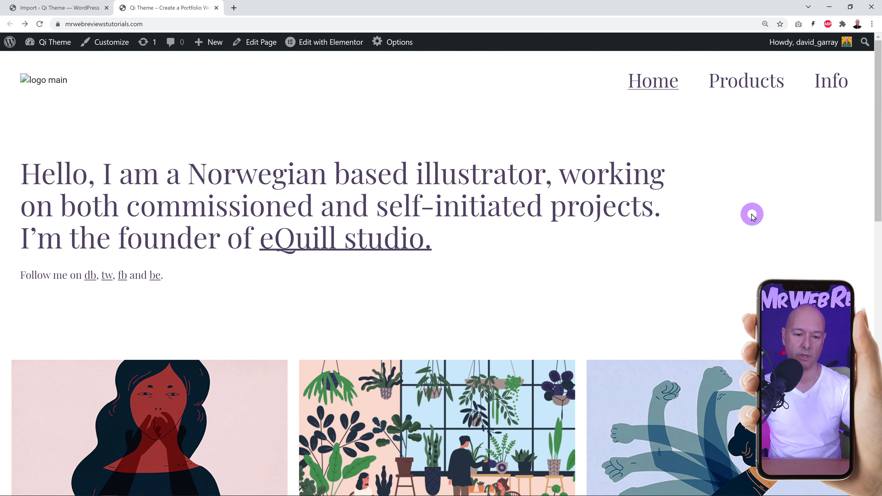
{"action": "scroll", "coordinate": [748, 221], "scroll_direction": "down", "scroll_amount": 5}
{"action": "scroll", "coordinate": [748, 217], "scroll_direction": "up", "scroll_amount": 5}
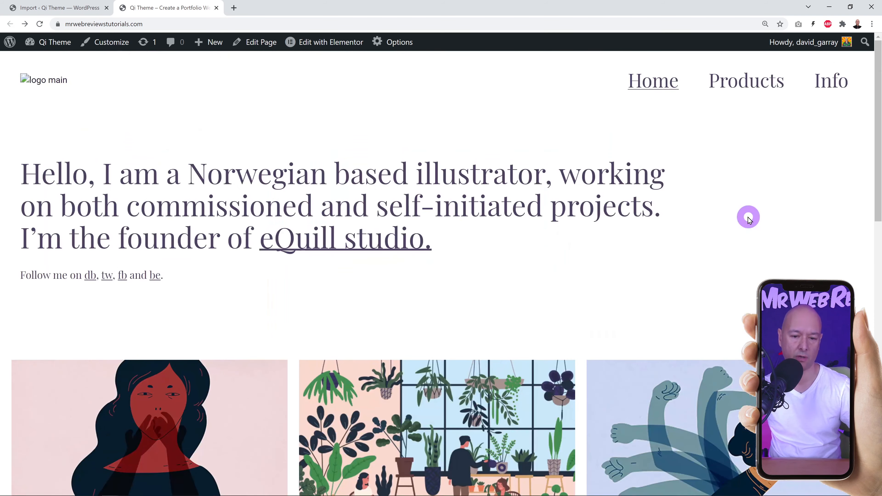
Browse the Products page, then go back to the completed demo import page.
{"action": "left_click", "coordinate": [747, 82]}
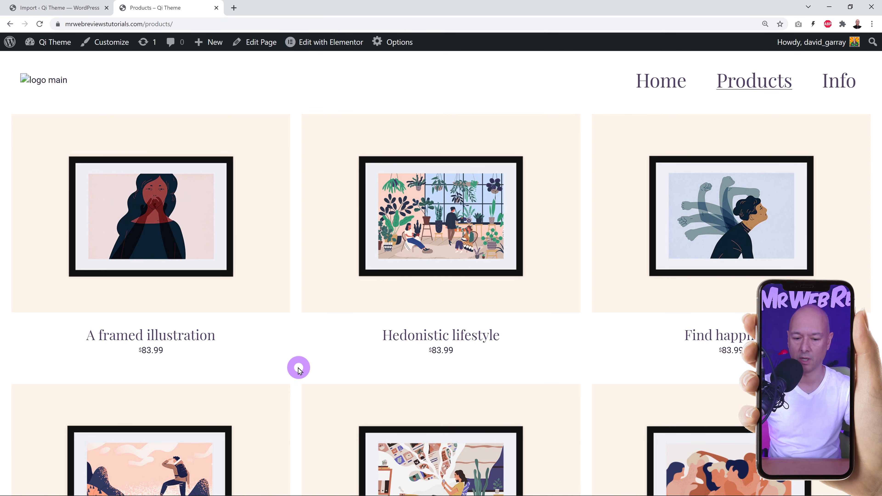
{"action": "scroll", "coordinate": [298, 374], "scroll_direction": "down", "scroll_amount": 8}
{"action": "scroll", "coordinate": [298, 375], "scroll_direction": "up", "scroll_amount": 4}
{"action": "scroll", "coordinate": [298, 374], "scroll_direction": "up", "scroll_amount": 5}
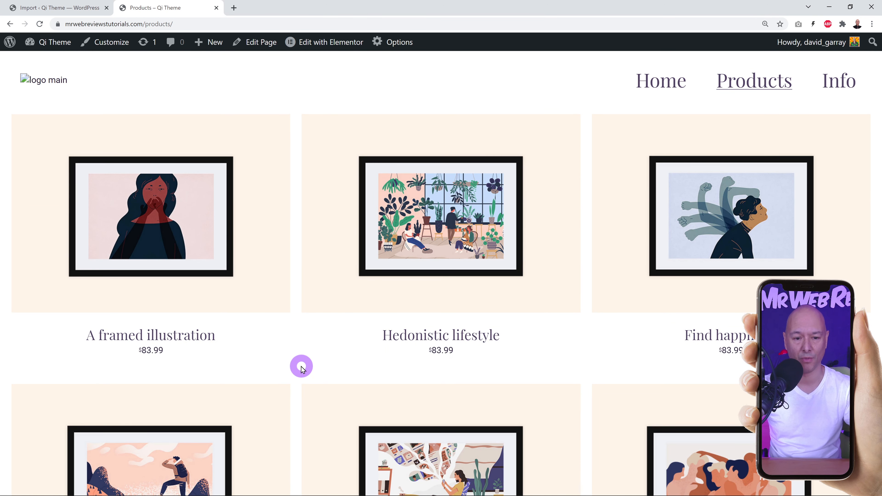
{"action": "left_click", "coordinate": [47, 9]}
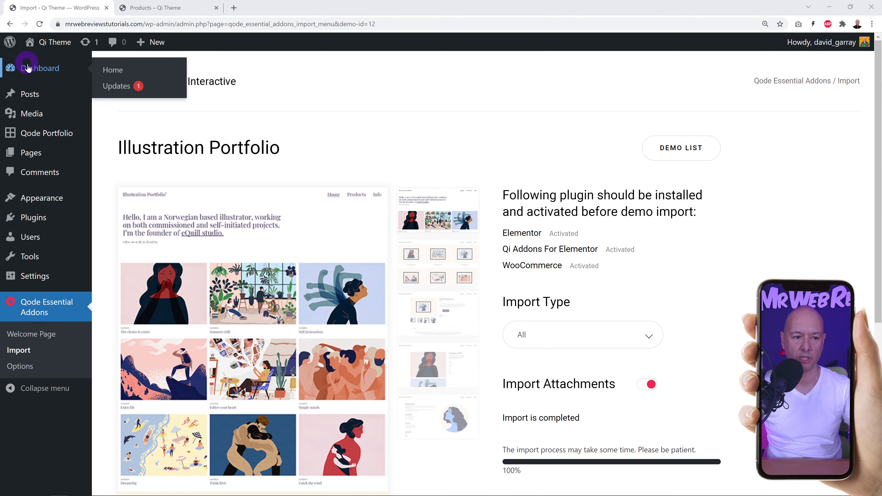
From the Dashboard sidebar, open Qode Essential Addons > Options.
{"action": "left_click", "coordinate": [37, 69]}
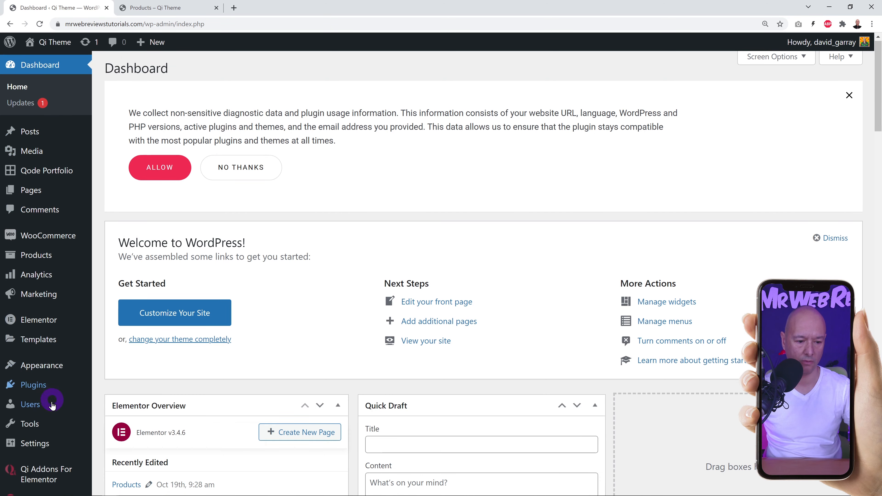
{"action": "scroll", "coordinate": [47, 404], "scroll_direction": "down", "scroll_amount": 4}
{"action": "mouse_move", "coordinate": [50, 410]}
{"action": "mouse_move", "coordinate": [56, 131]}
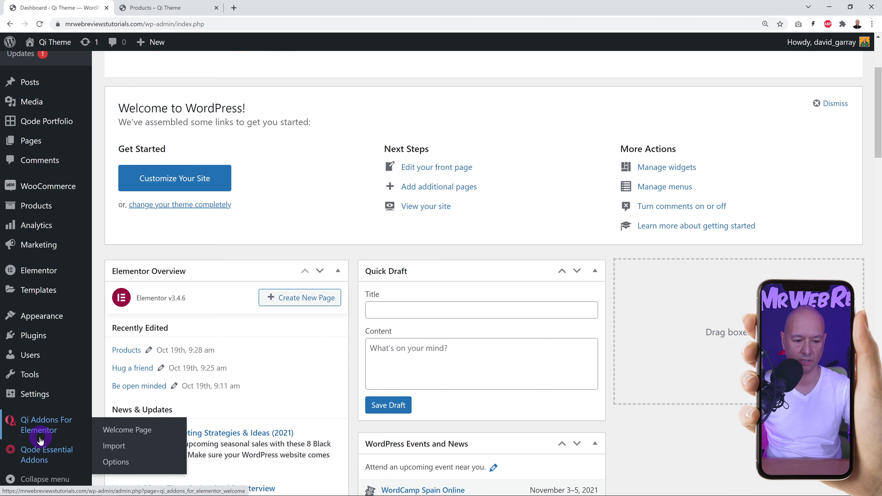
{"action": "mouse_move", "coordinate": [27, 122]}
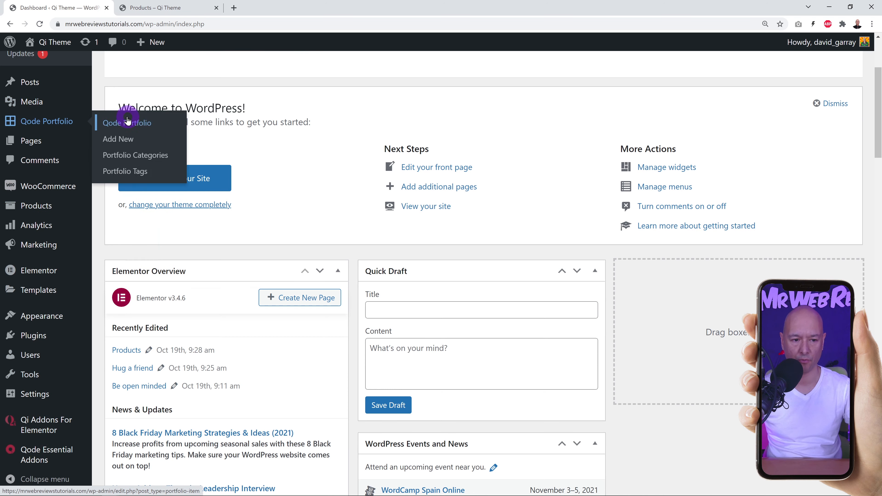
{"action": "mouse_move", "coordinate": [59, 378]}
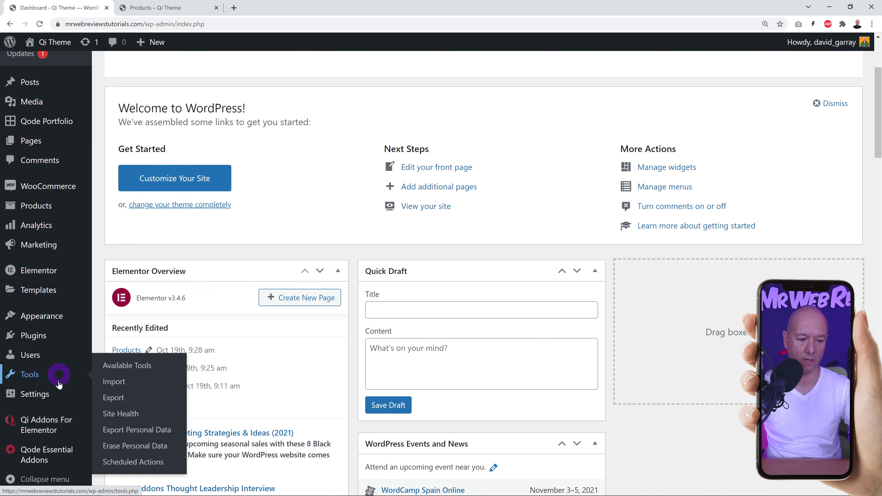
{"action": "mouse_move", "coordinate": [33, 430]}
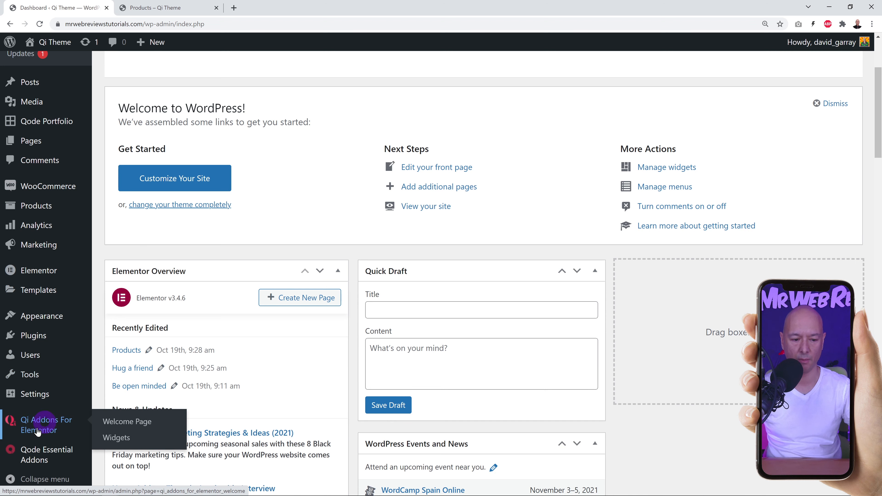
{"action": "mouse_move", "coordinate": [41, 459]}
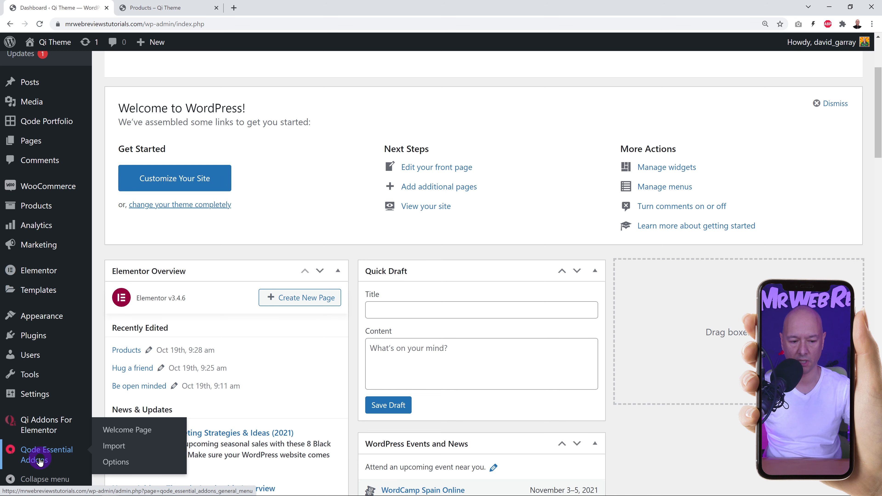
{"action": "left_click", "coordinate": [120, 462]}
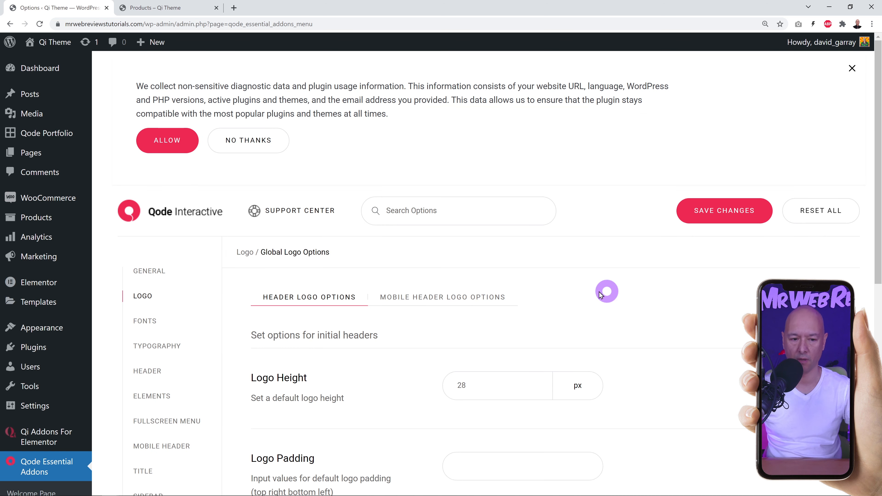
Show the General global options and compare them with the live Products page.
{"action": "left_click", "coordinate": [153, 270]}
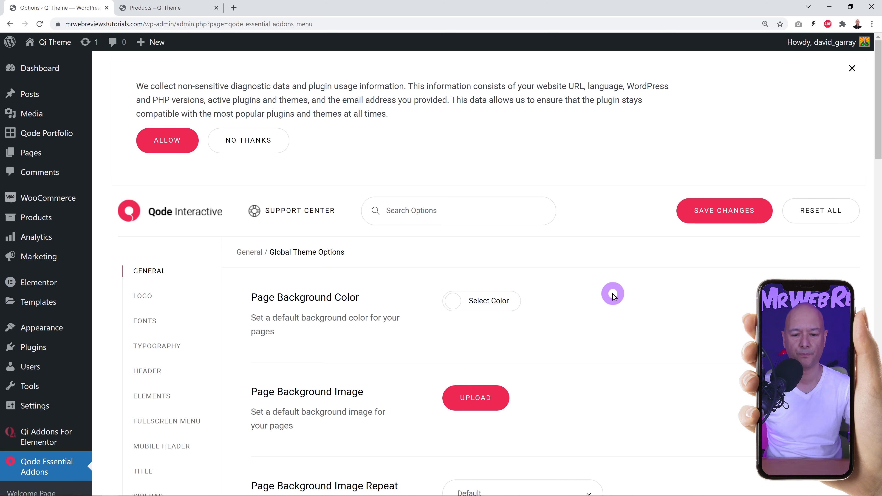
{"action": "scroll", "coordinate": [593, 296], "scroll_direction": "down", "scroll_amount": 2}
{"action": "scroll", "coordinate": [592, 296], "scroll_direction": "down", "scroll_amount": 1}
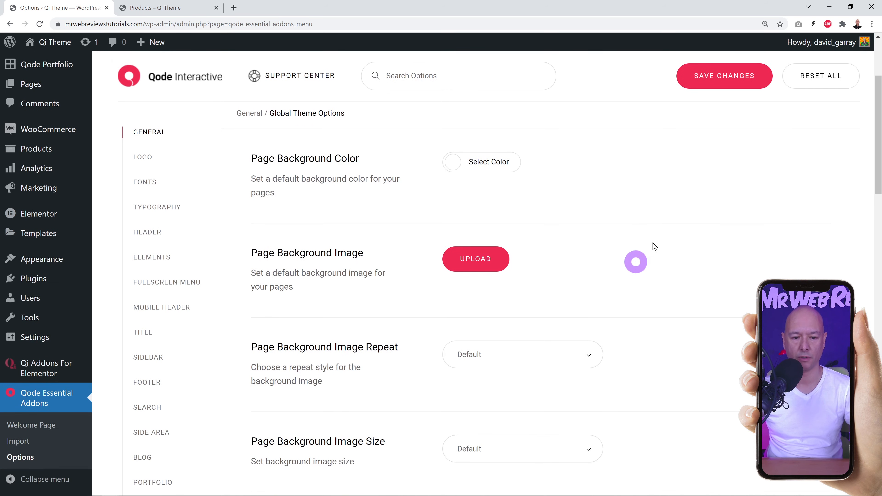
{"action": "left_click", "coordinate": [158, 17]}
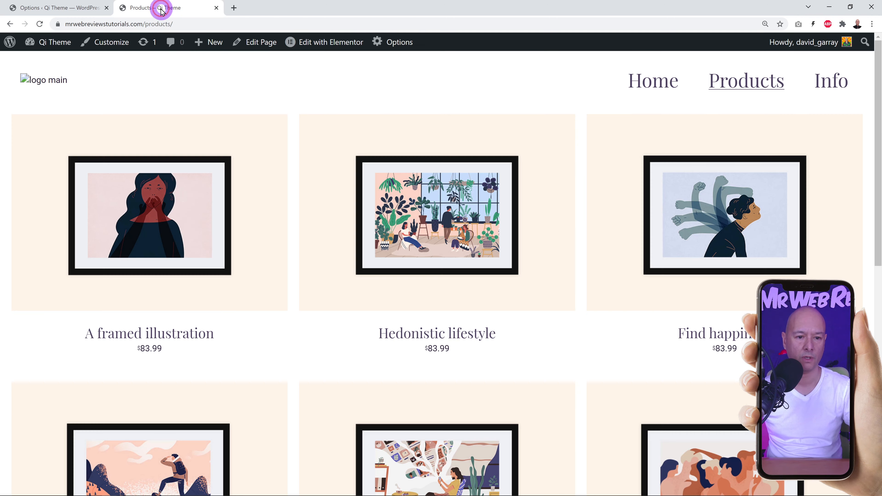
{"action": "left_click", "coordinate": [82, 8]}
Set Page Background Color to black, save, and preview the Products page.
{"action": "left_click", "coordinate": [476, 163]}
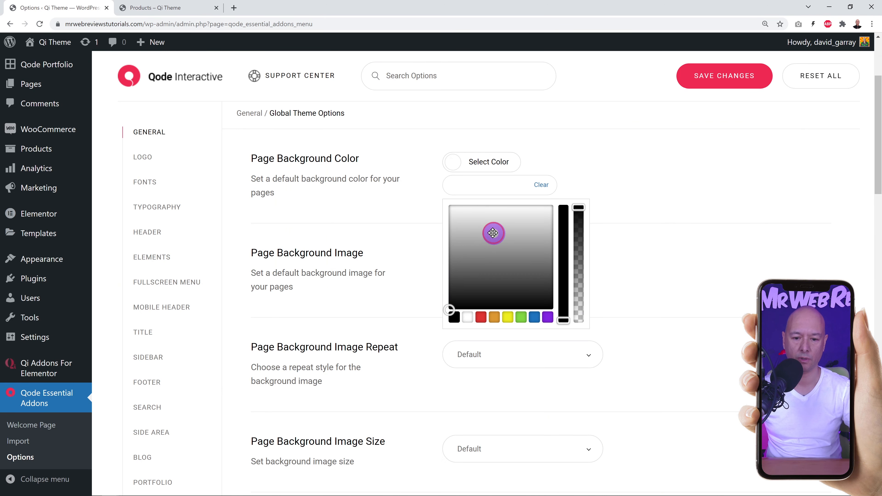
{"action": "left_click_drag", "start_coordinate": [491, 232], "coordinate": [429, 313]}
{"action": "left_click", "coordinate": [419, 335]}
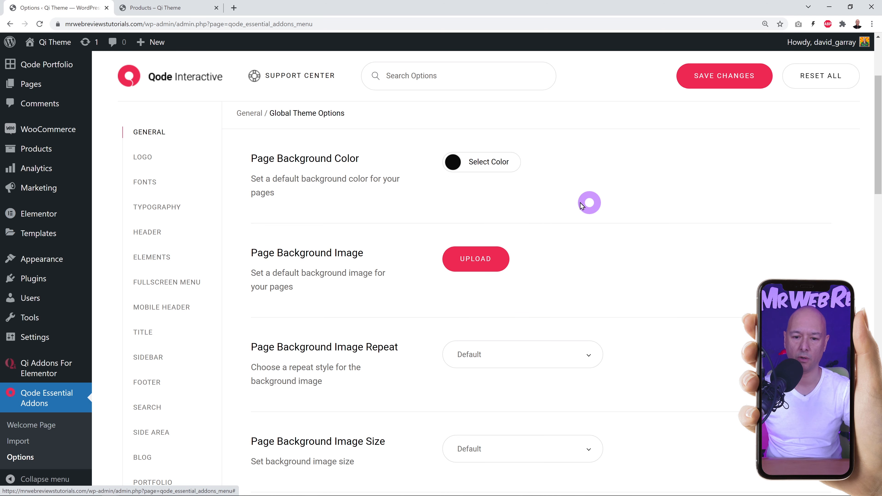
{"action": "left_click", "coordinate": [710, 82]}
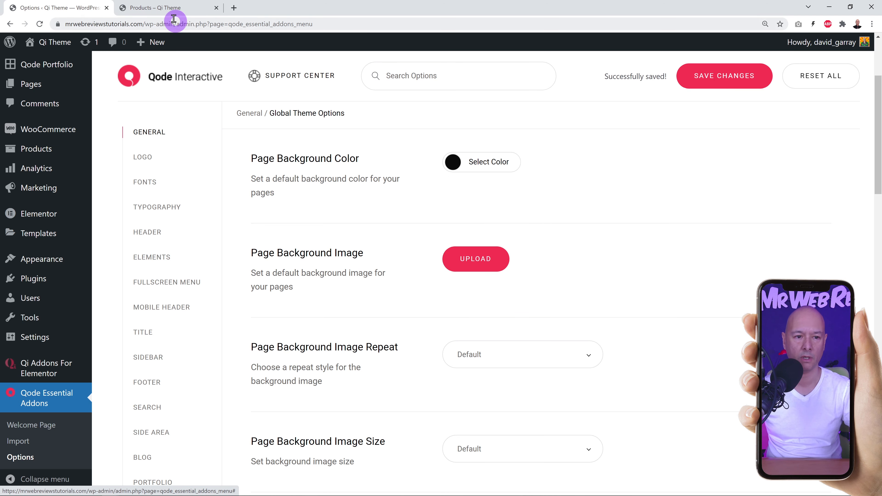
{"action": "left_click", "coordinate": [173, 11]}
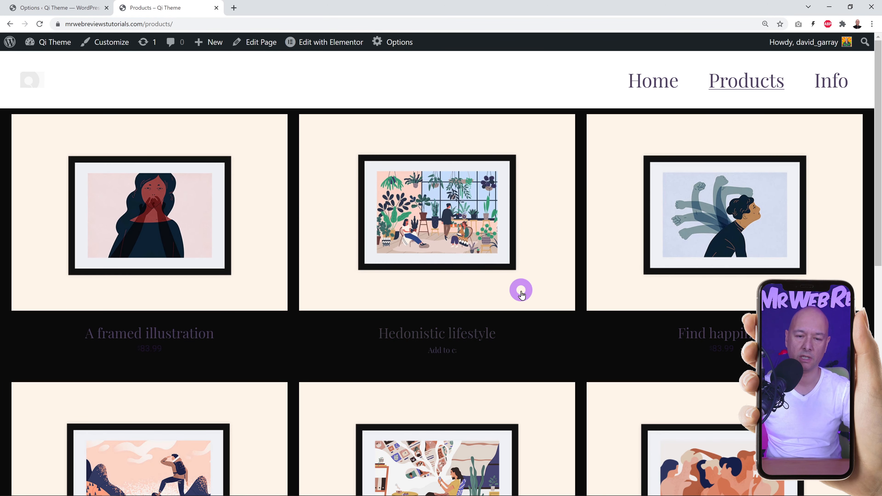
Scroll the Products page, then scroll the Home page to check the black background.
{"action": "scroll", "coordinate": [580, 306], "scroll_direction": "down", "scroll_amount": 3}
{"action": "scroll", "coordinate": [587, 314], "scroll_direction": "down", "scroll_amount": 7}
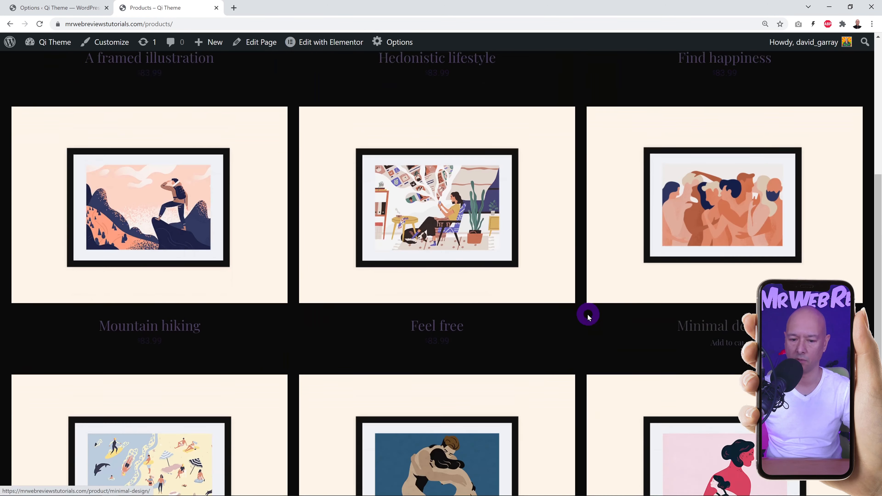
{"action": "scroll", "coordinate": [590, 327], "scroll_direction": "up", "scroll_amount": 4}
{"action": "scroll", "coordinate": [590, 327], "scroll_direction": "up", "scroll_amount": 6}
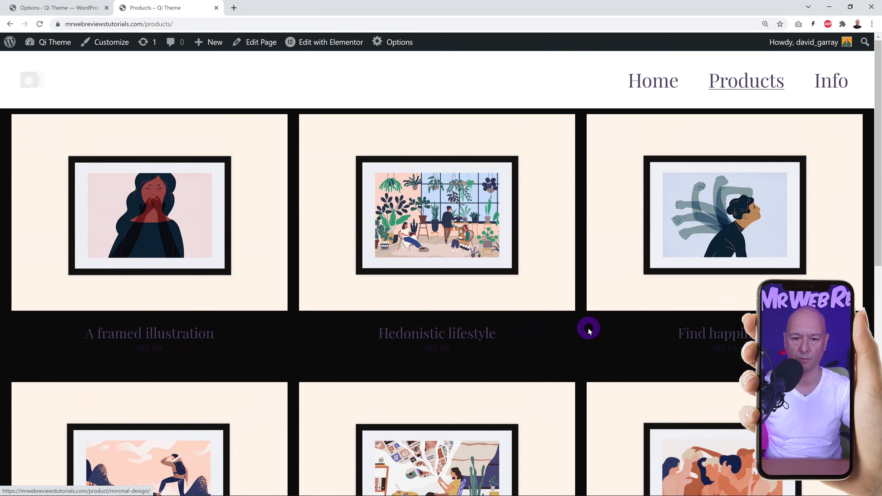
{"action": "left_click", "coordinate": [652, 90]}
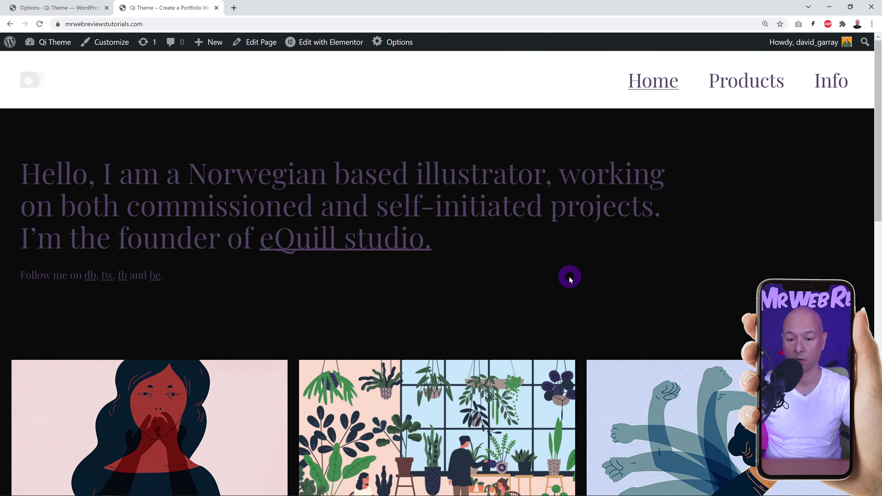
{"action": "scroll", "coordinate": [568, 278], "scroll_direction": "down", "scroll_amount": 4}
{"action": "scroll", "coordinate": [563, 283], "scroll_direction": "down", "scroll_amount": 4}
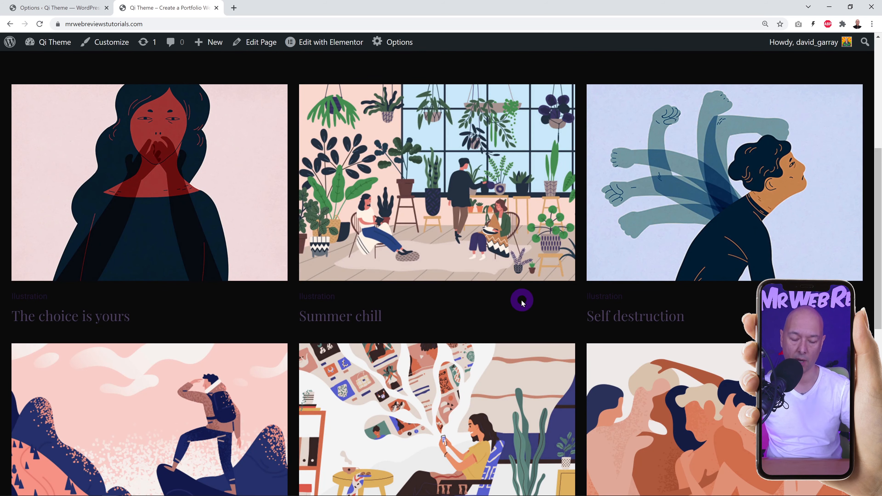
{"action": "scroll", "coordinate": [568, 354], "scroll_direction": "down", "scroll_amount": 8}
{"action": "scroll", "coordinate": [568, 347], "scroll_direction": "up", "scroll_amount": 15}
{"action": "scroll", "coordinate": [562, 345], "scroll_direction": "up", "scroll_amount": 2}
Clear the black Page Background Color and save the theme options.
{"action": "left_click", "coordinate": [78, 7]}
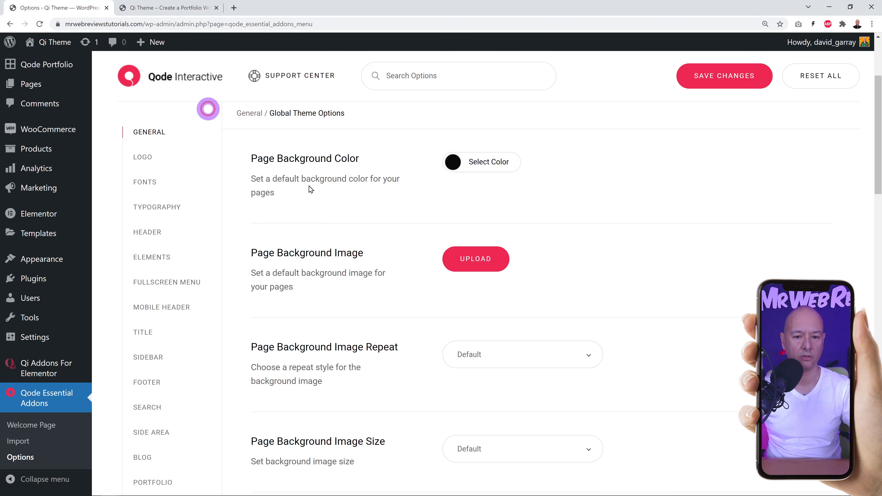
{"action": "left_click", "coordinate": [485, 169]}
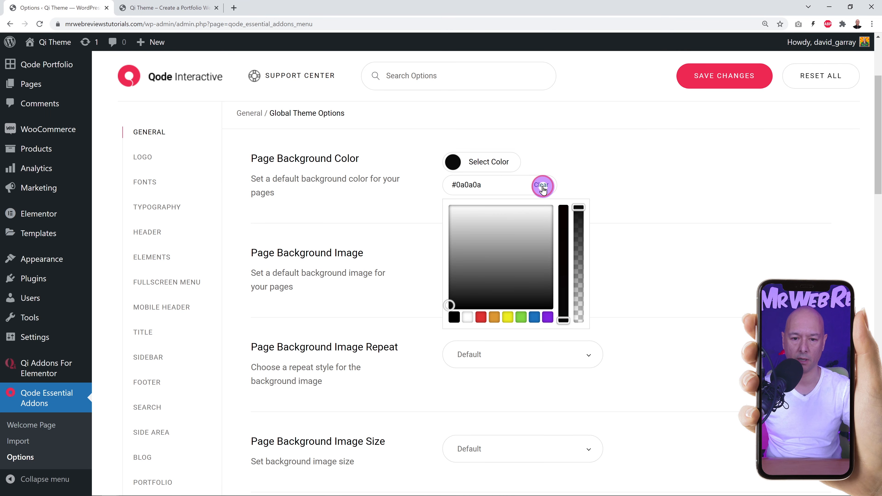
{"action": "left_click", "coordinate": [699, 79]}
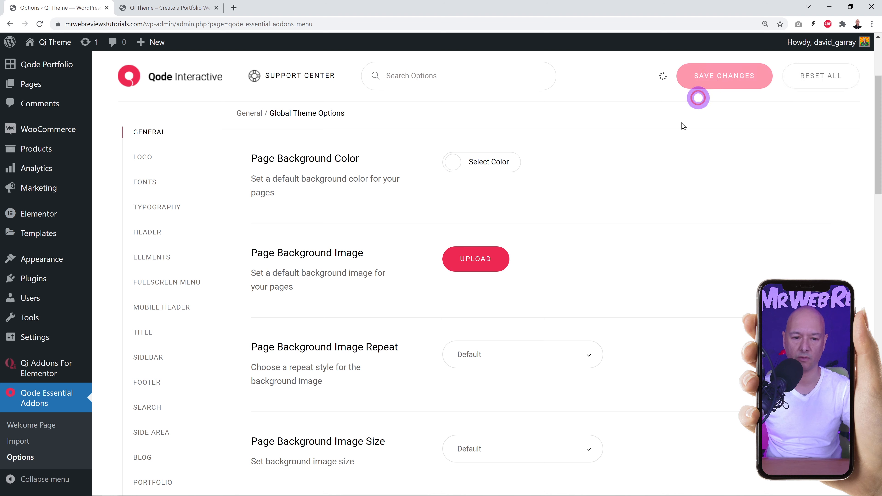
Scroll down the options to the Initial Width of Content setting.
{"action": "scroll", "coordinate": [676, 247], "scroll_direction": "down", "scroll_amount": 1}
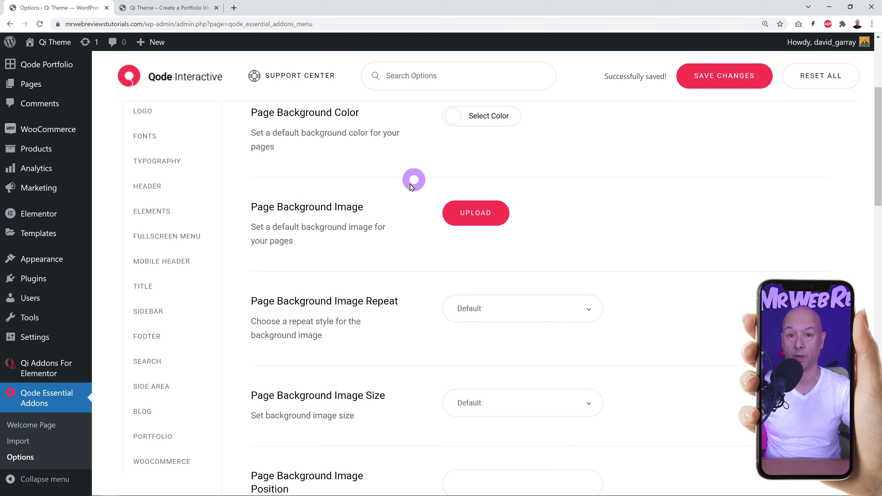
{"action": "scroll", "coordinate": [761, 256], "scroll_direction": "down", "scroll_amount": 3}
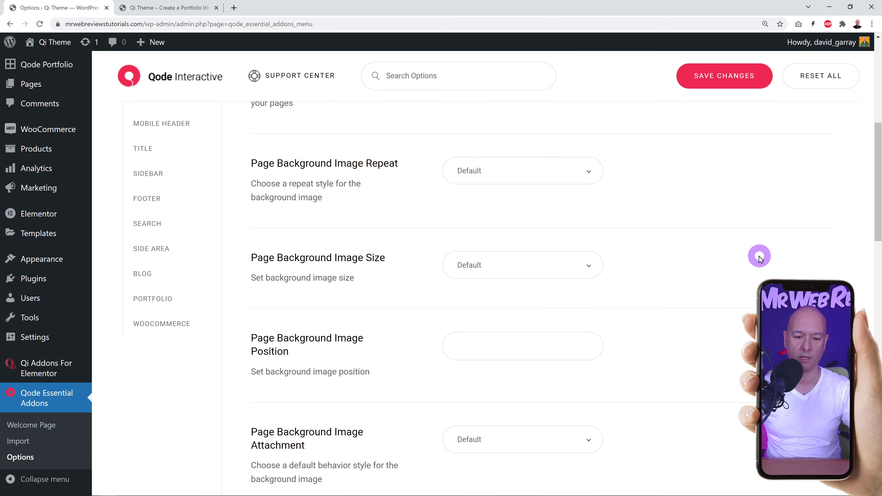
{"action": "scroll", "coordinate": [725, 297], "scroll_direction": "down", "scroll_amount": 5}
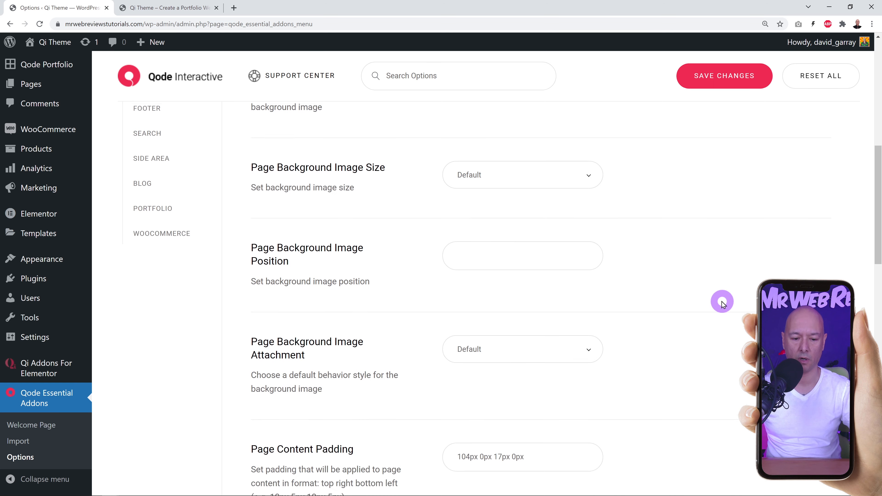
{"action": "scroll", "coordinate": [726, 302], "scroll_direction": "down", "scroll_amount": 8}
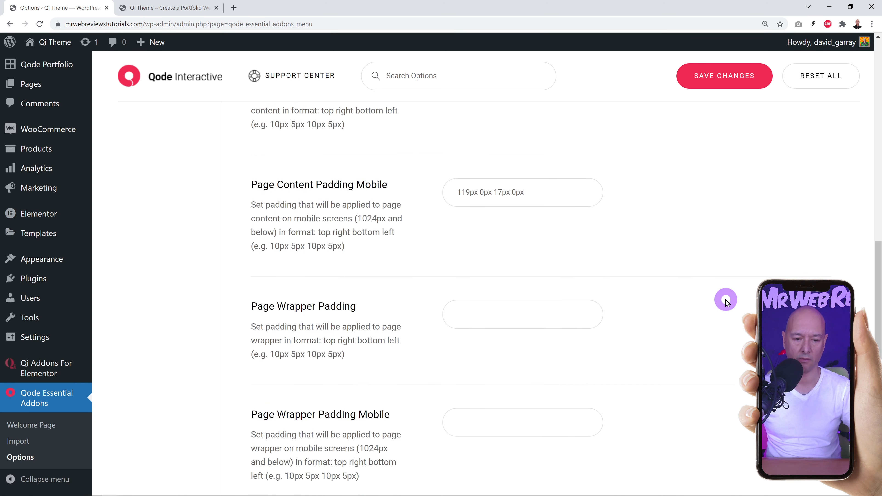
{"action": "scroll", "coordinate": [726, 303], "scroll_direction": "down", "scroll_amount": 5}
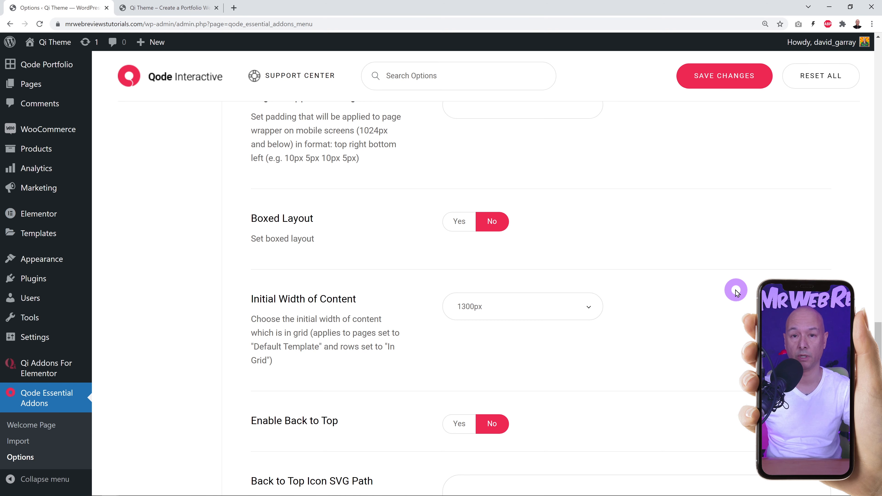
Check the homepage, then open the Initial Width of Content dropdown, currently 1300px.
{"action": "left_click", "coordinate": [178, 8]}
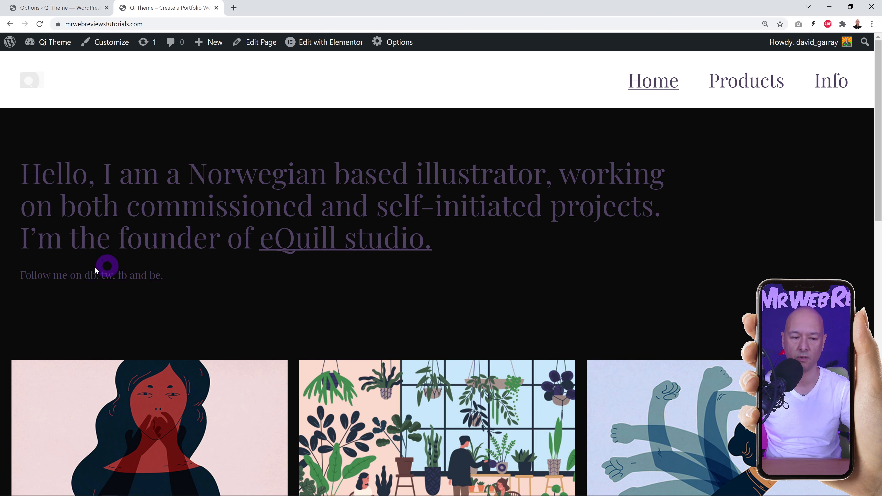
{"action": "left_click", "coordinate": [87, 7]}
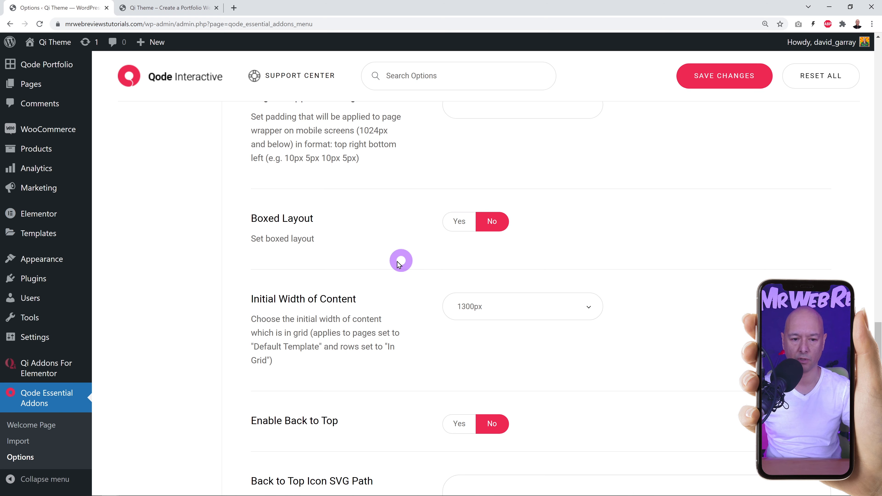
{"action": "scroll", "coordinate": [660, 299], "scroll_direction": "down", "scroll_amount": 1}
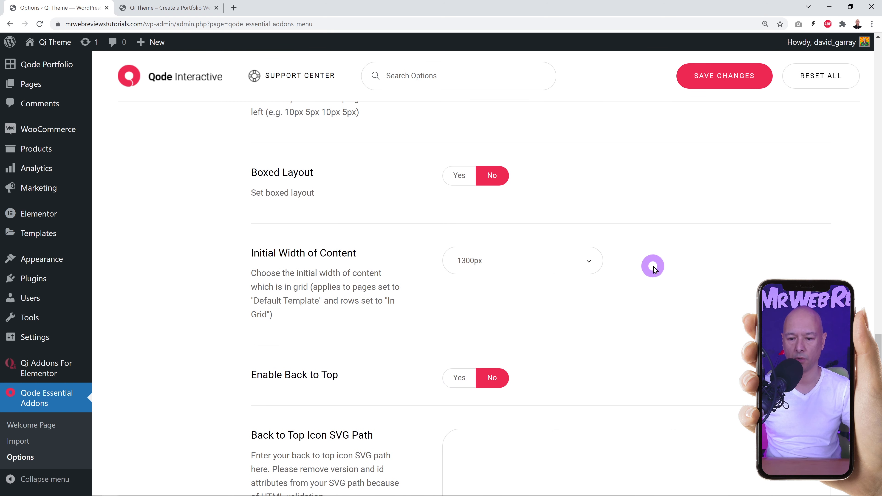
{"action": "scroll", "coordinate": [655, 267], "scroll_direction": "down", "scroll_amount": 2}
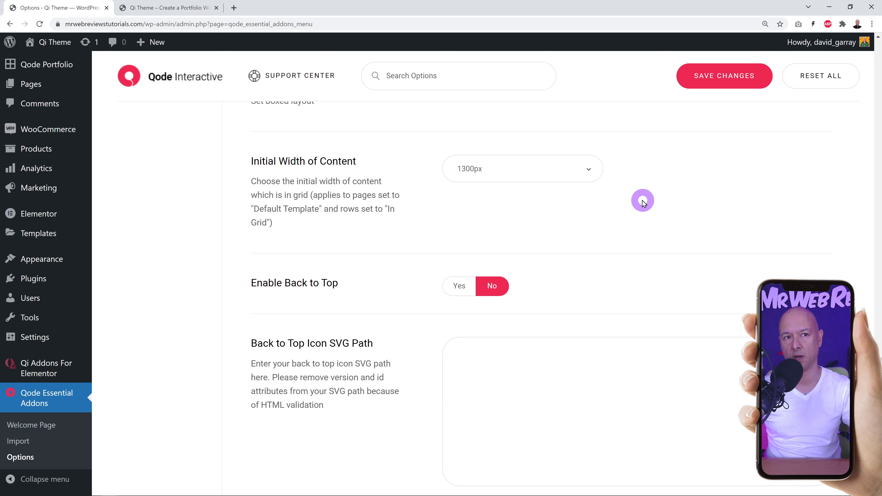
{"action": "left_click", "coordinate": [590, 170]}
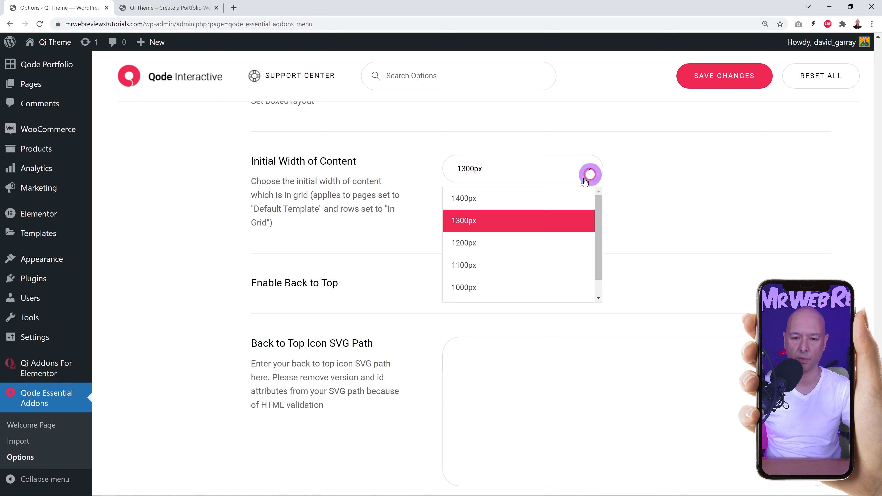
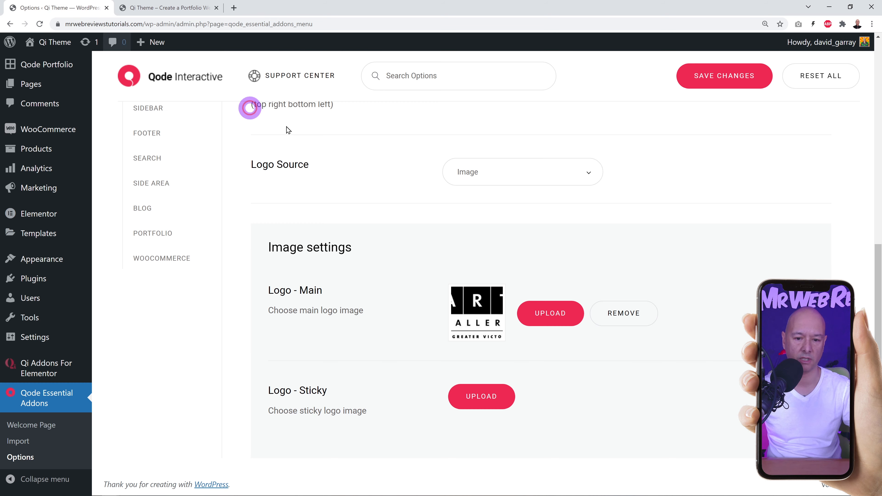
Change the header Logo Height from 28 to 75 px and save the options.
{"action": "left_click", "coordinate": [79, 7]}
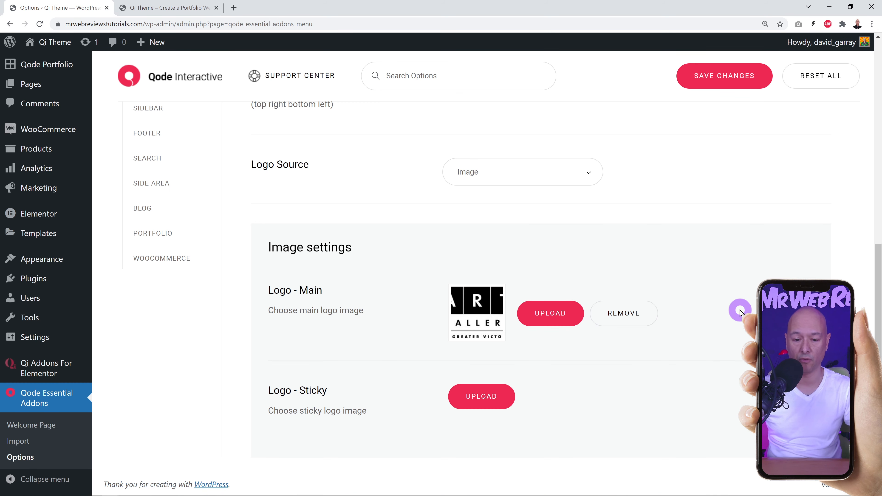
{"action": "scroll", "coordinate": [743, 315], "scroll_direction": "up", "scroll_amount": 5}
{"action": "scroll", "coordinate": [672, 266], "scroll_direction": "up", "scroll_amount": 3}
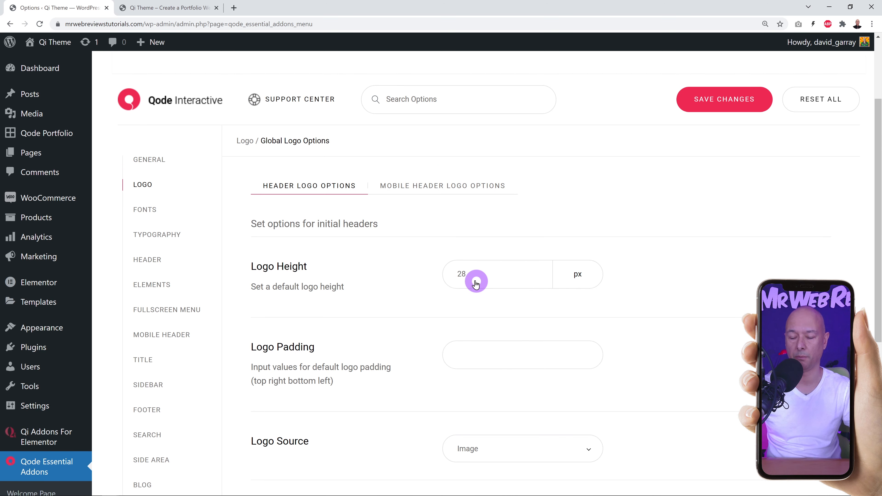
{"action": "left_click_drag", "start_coordinate": [456, 274], "coordinate": [484, 277]}
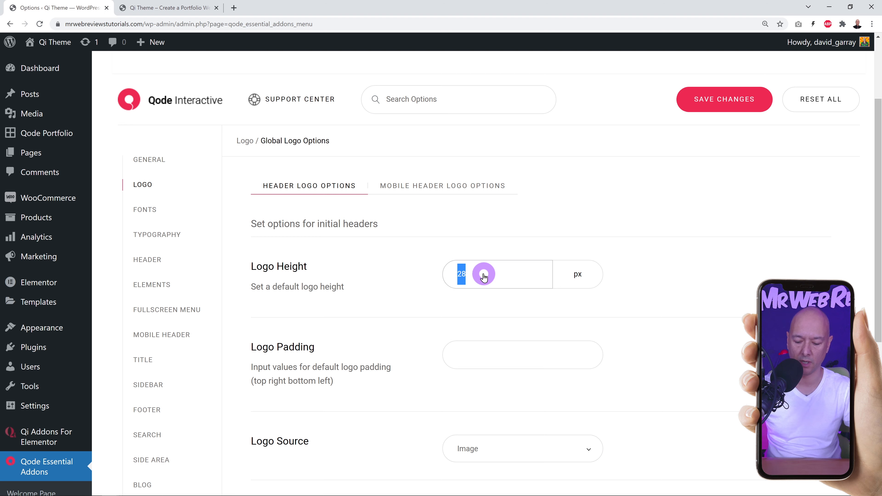
{"action": "type", "text": "75"}
{"action": "left_click", "coordinate": [729, 100]}
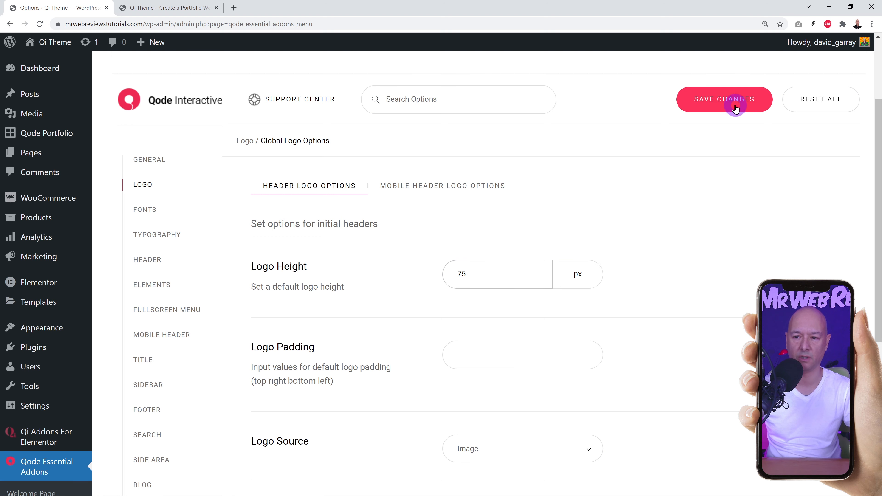
Reload the front page to view the larger logo, then return to the theme options.
{"action": "left_click", "coordinate": [166, 7]}
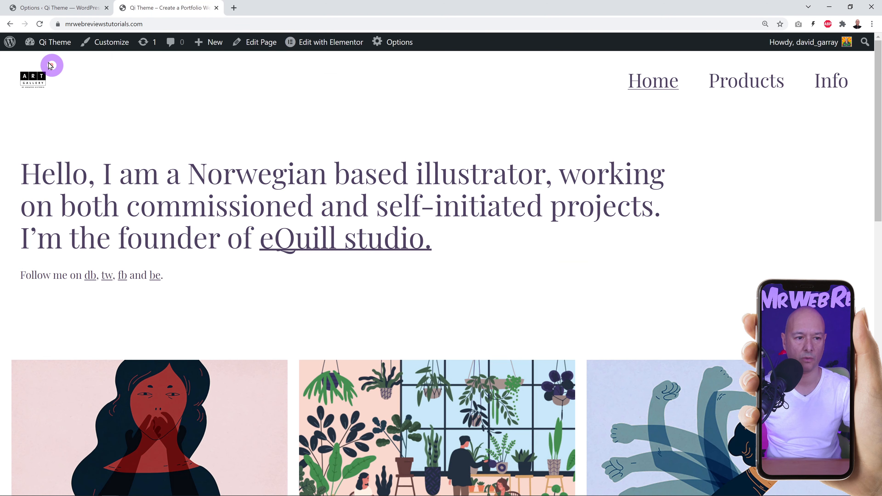
{"action": "left_click", "coordinate": [40, 23]}
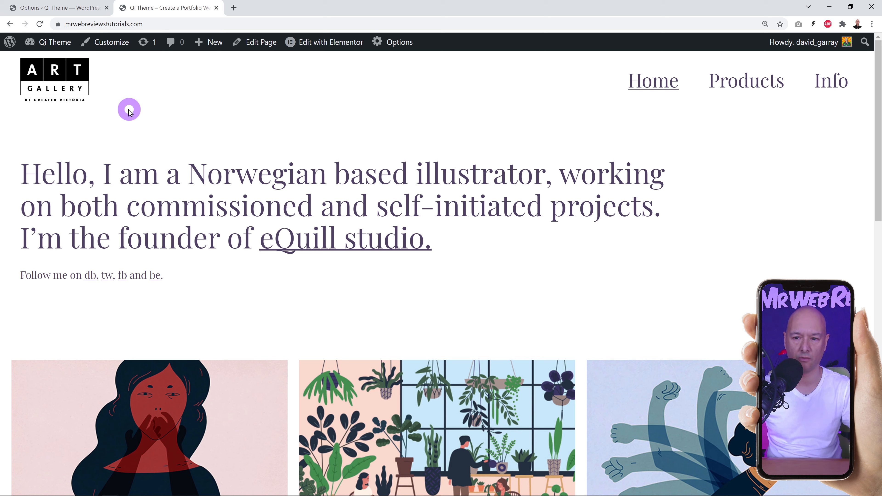
{"action": "left_click", "coordinate": [68, 9]}
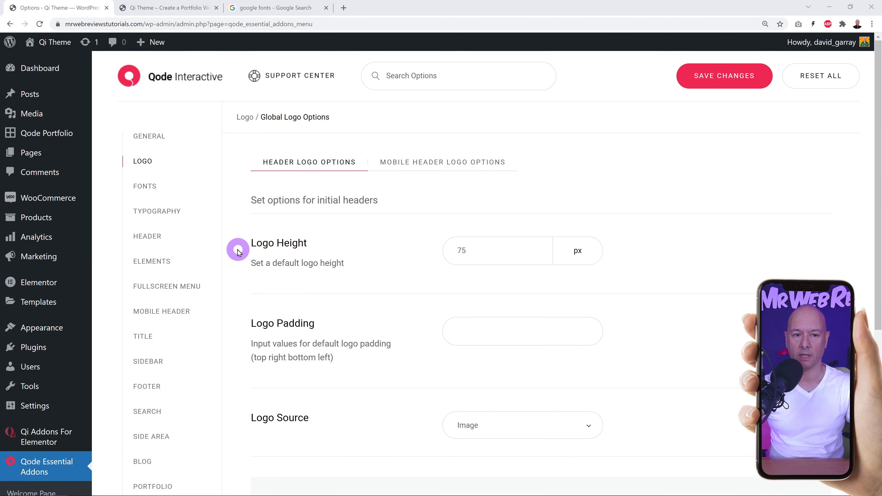
Compare the Global Fonts settings (Playfair Display, Roboto) with the front page, then bring up the Google Fonts search.
{"action": "left_click", "coordinate": [148, 188]}
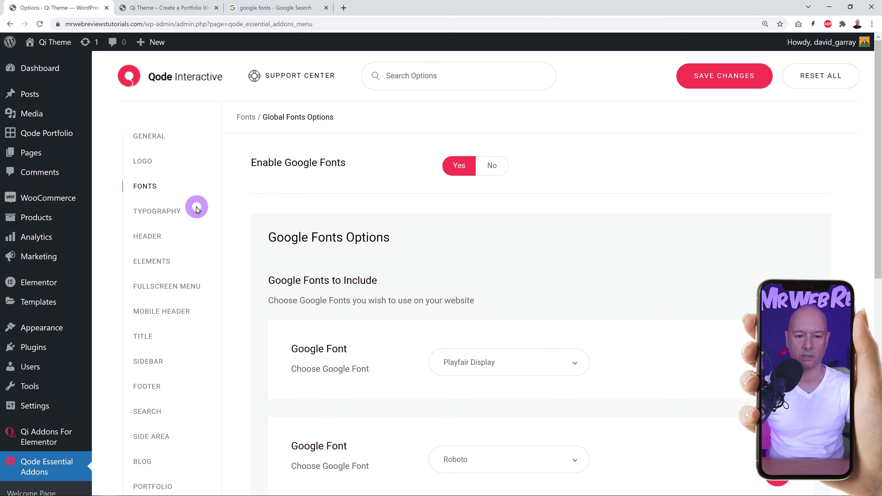
{"action": "left_click", "coordinate": [168, 8]}
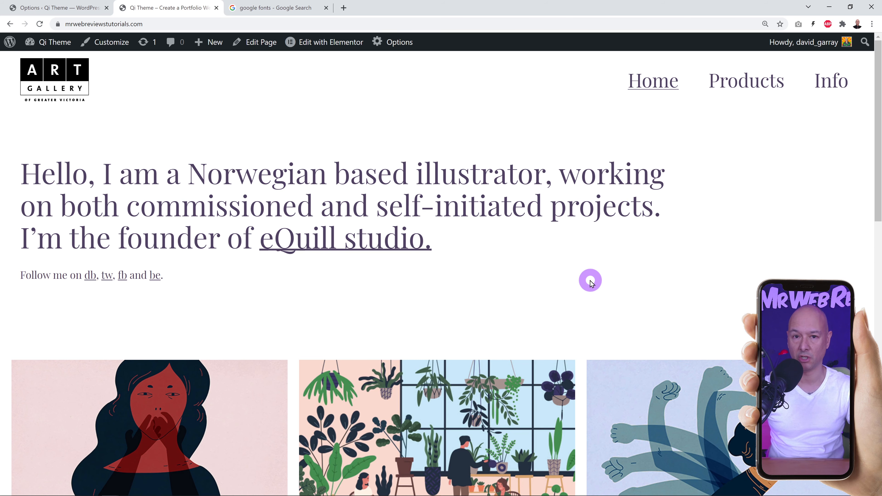
{"action": "left_click", "coordinate": [60, 9]}
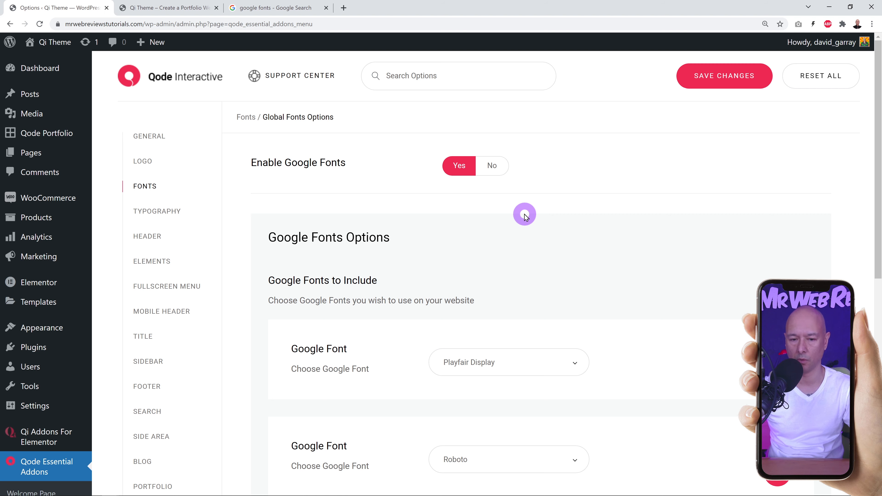
{"action": "left_click", "coordinate": [269, 8]}
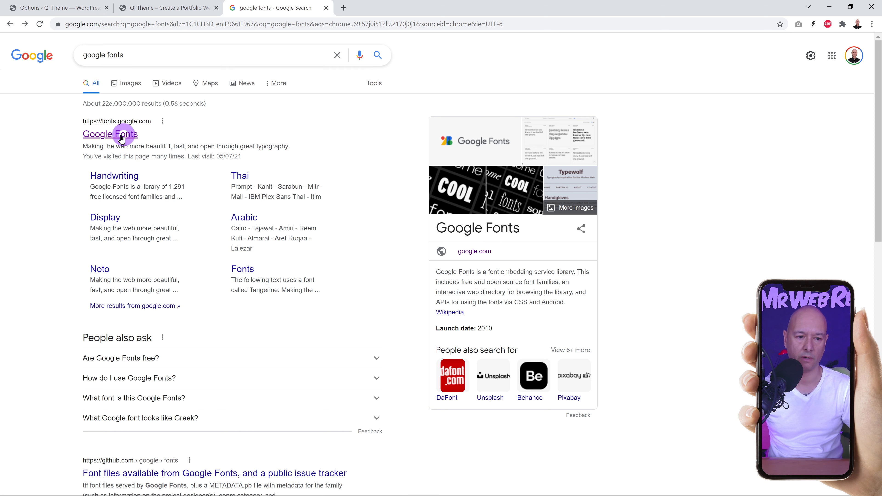
Browse the Google Fonts catalogue down to Lobster, then return to the theme's font options.
{"action": "left_click", "coordinate": [107, 135]}
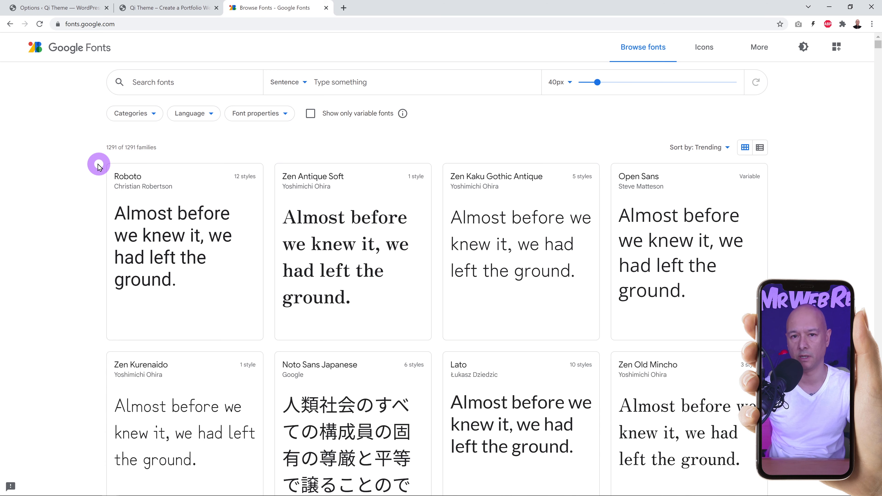
{"action": "scroll", "coordinate": [87, 181], "scroll_direction": "down", "scroll_amount": 1}
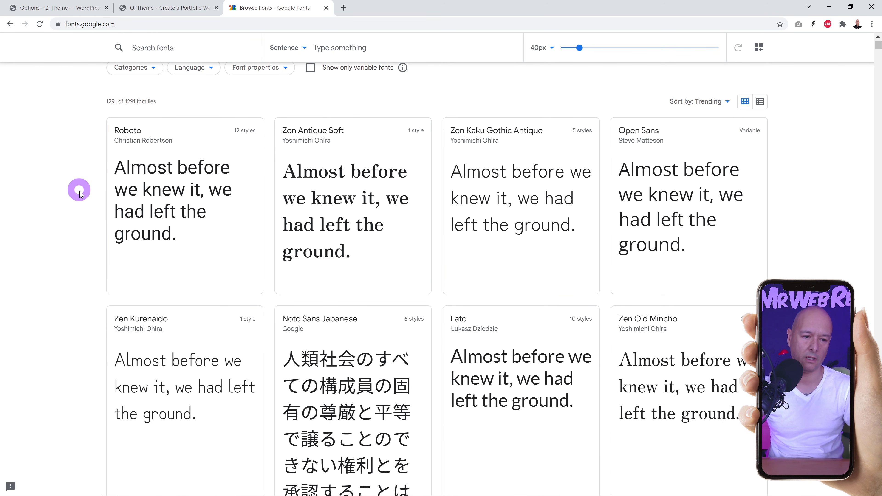
{"action": "scroll", "coordinate": [69, 199], "scroll_direction": "down", "scroll_amount": 4}
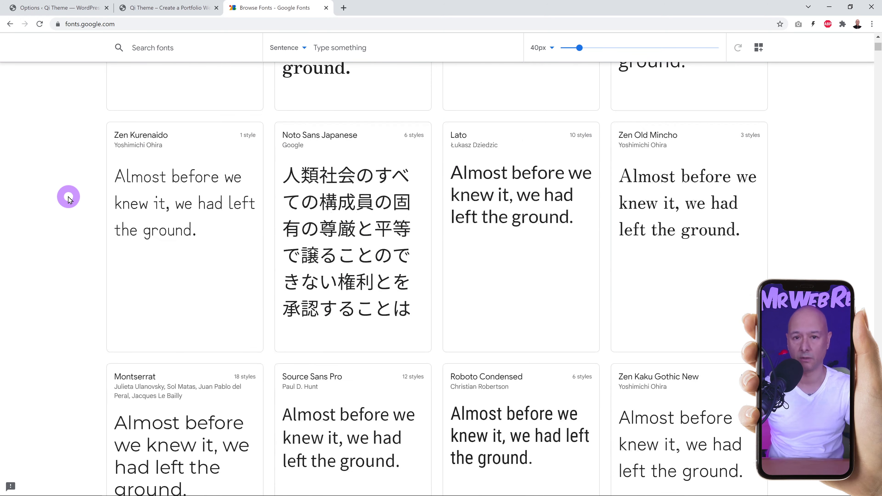
{"action": "scroll", "coordinate": [69, 198], "scroll_direction": "down", "scroll_amount": 5}
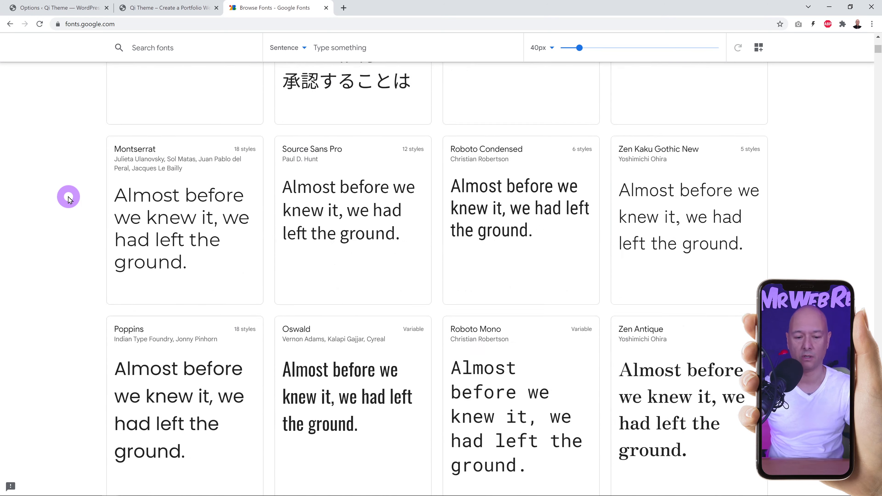
{"action": "scroll", "coordinate": [68, 198], "scroll_direction": "down", "scroll_amount": 6}
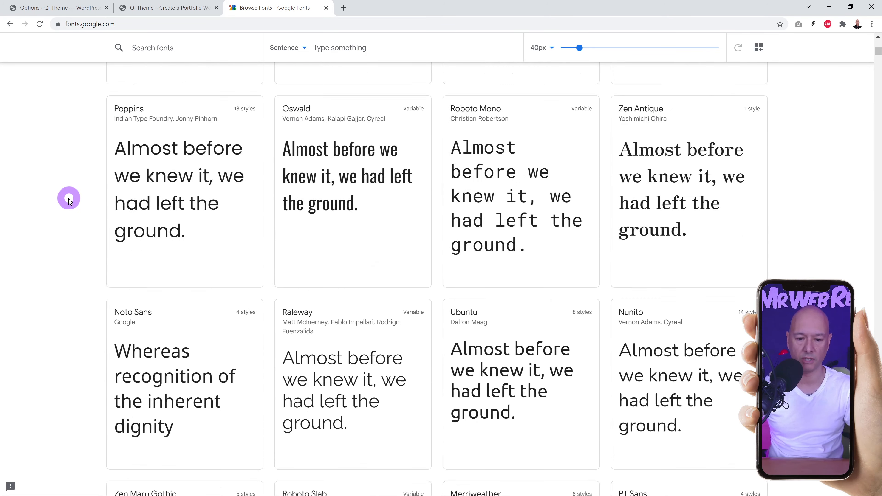
{"action": "scroll", "coordinate": [70, 202], "scroll_direction": "down", "scroll_amount": 12}
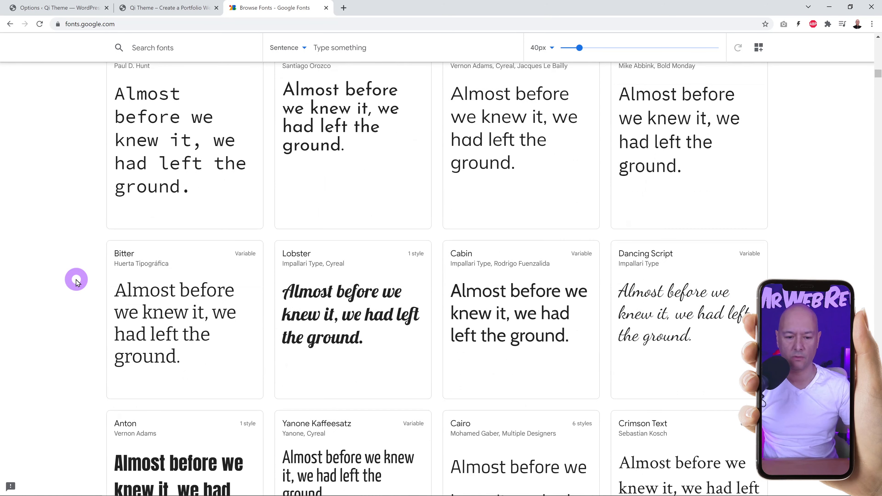
{"action": "scroll", "coordinate": [75, 279], "scroll_direction": "down", "scroll_amount": 1}
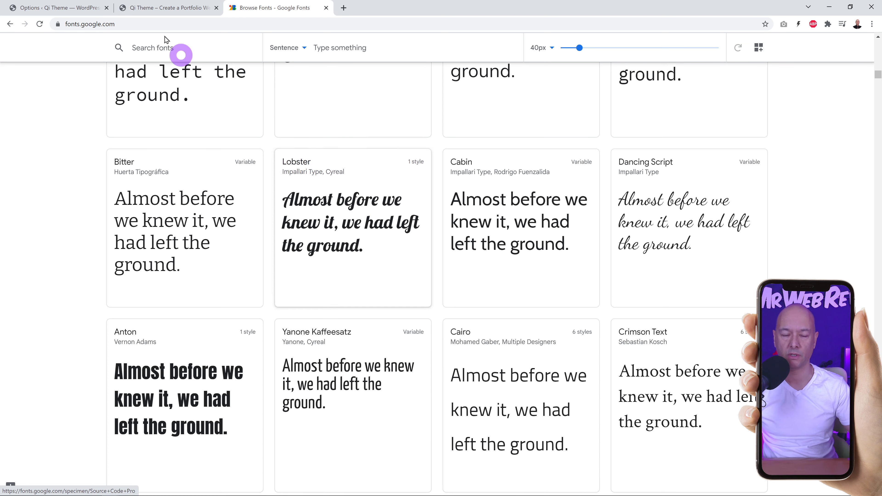
{"action": "left_click", "coordinate": [52, 11]}
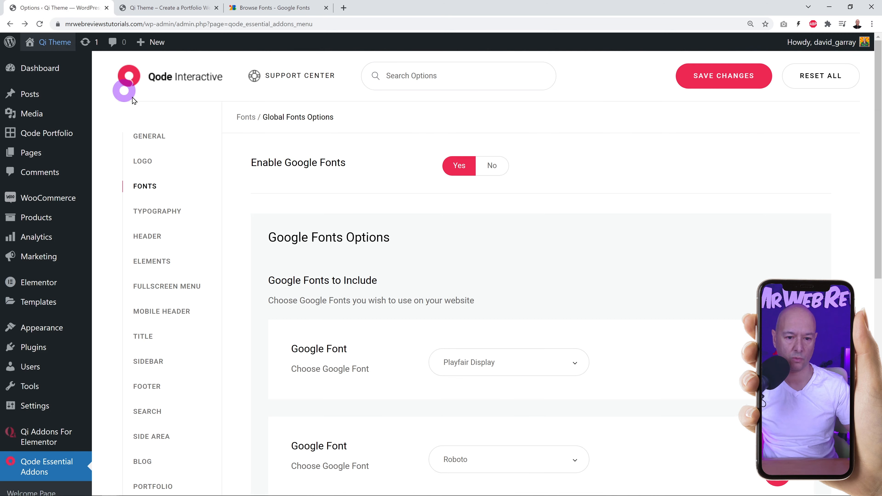
Add Lobster as a third included Google font after Playfair Display and Roboto, and save.
{"action": "scroll", "coordinate": [642, 271], "scroll_direction": "down", "scroll_amount": 1}
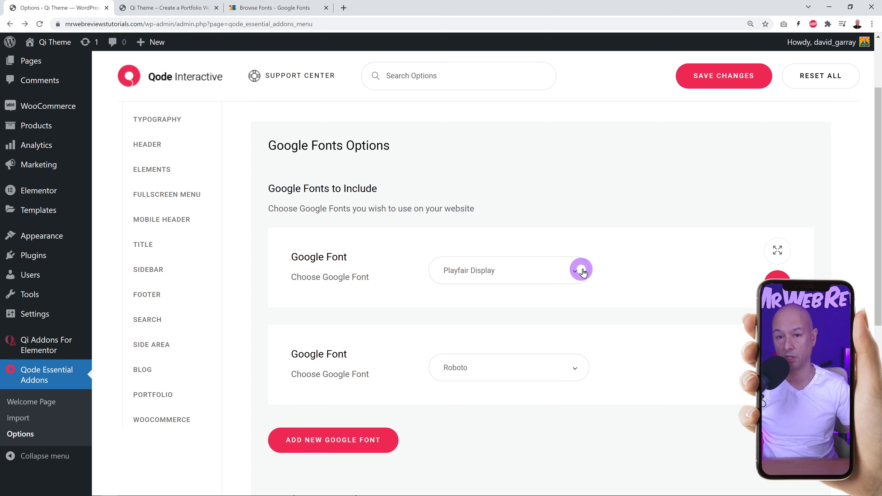
{"action": "scroll", "coordinate": [603, 286], "scroll_direction": "down", "scroll_amount": 1}
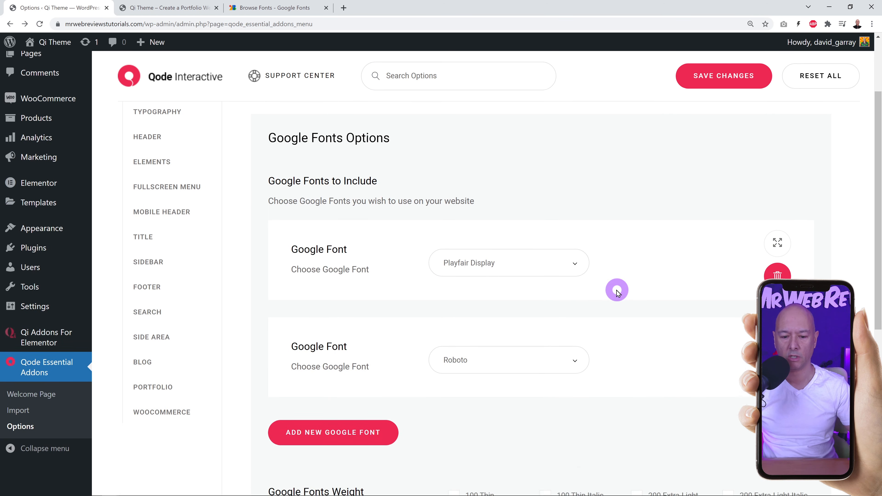
{"action": "left_click", "coordinate": [344, 396]}
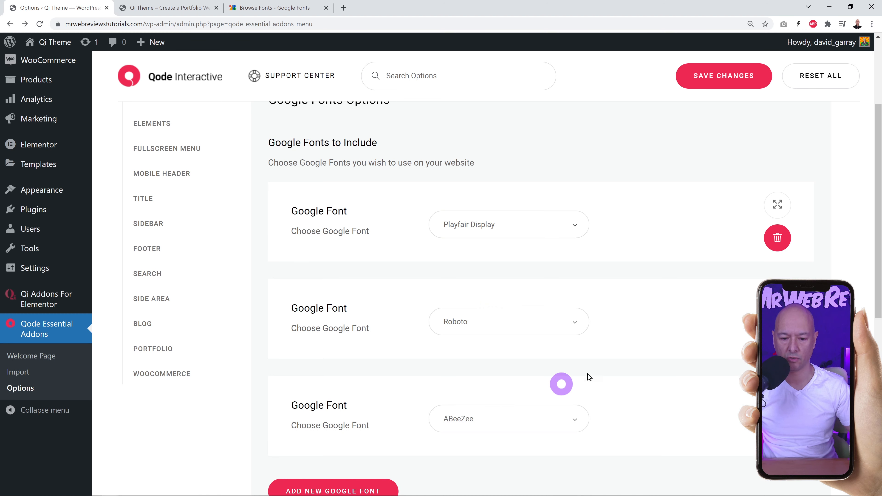
{"action": "scroll", "coordinate": [607, 382], "scroll_direction": "down", "scroll_amount": 1}
{"action": "left_click", "coordinate": [572, 372]}
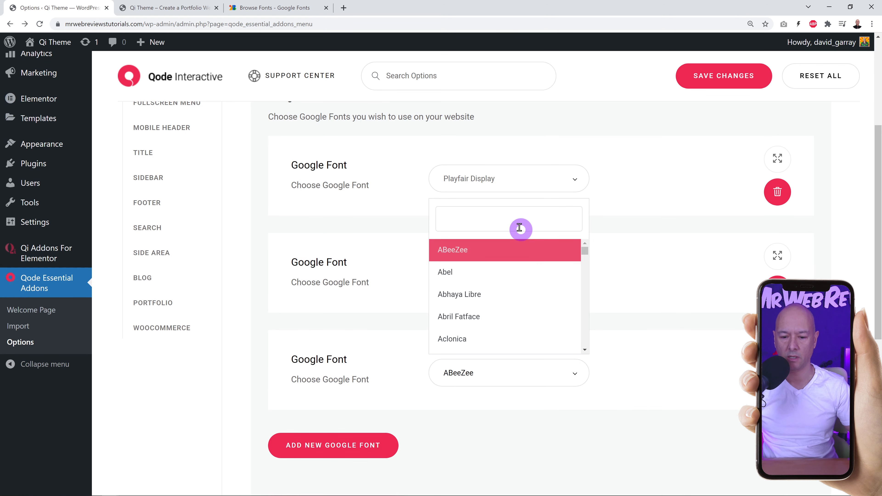
{"action": "type", "text": "lobs"}
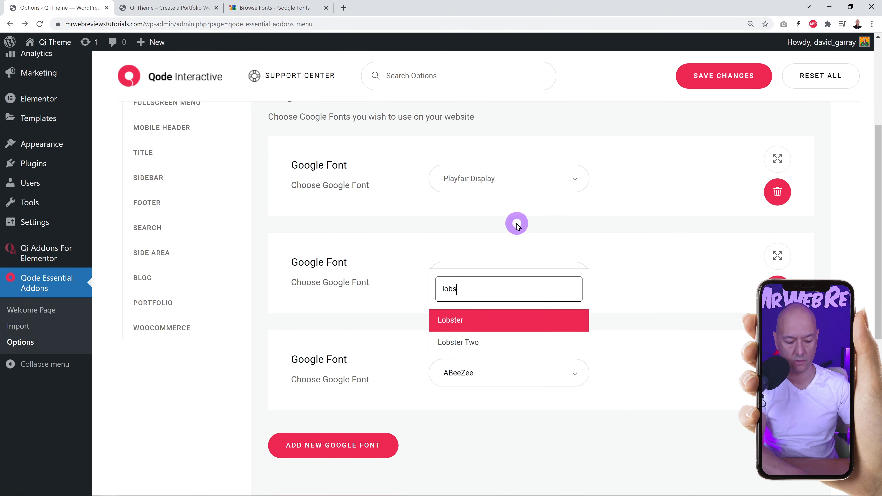
{"action": "left_click", "coordinate": [470, 320]}
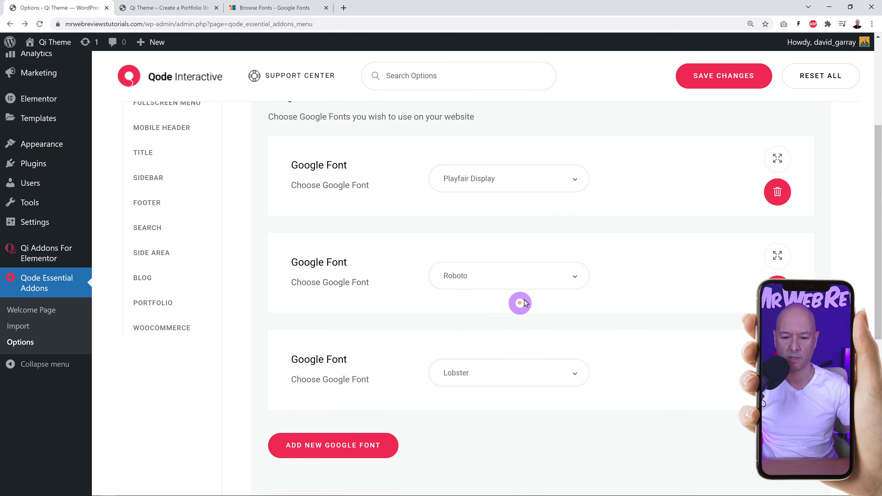
{"action": "left_click", "coordinate": [726, 86]}
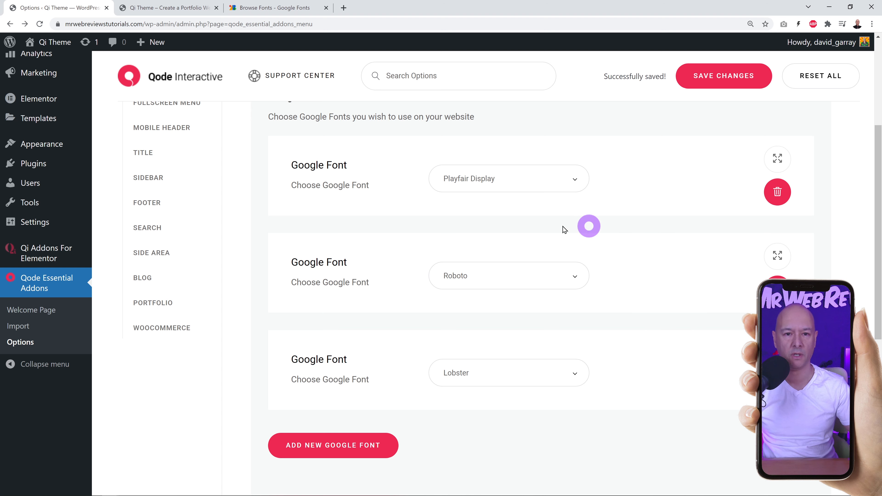
{"action": "left_click", "coordinate": [41, 24]}
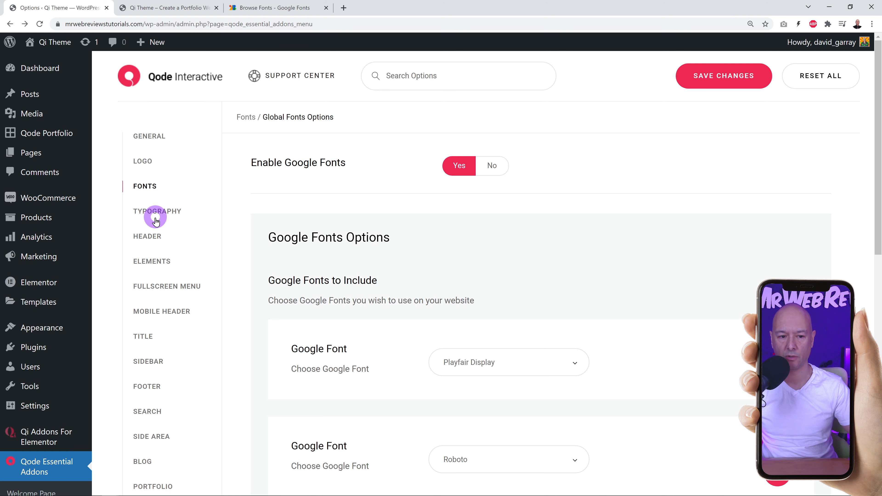
Review the Heading 1, 2 and 4 typography settings against the front page.
{"action": "left_click", "coordinate": [168, 213]}
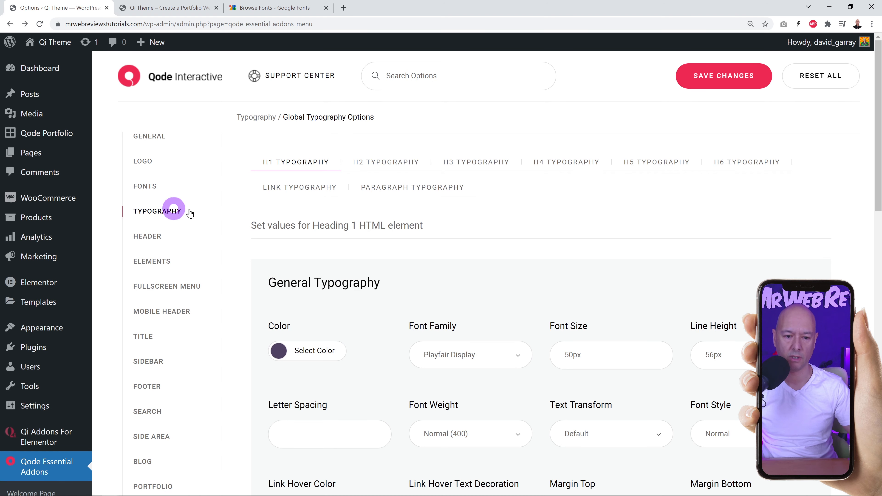
{"action": "left_click", "coordinate": [205, 9]}
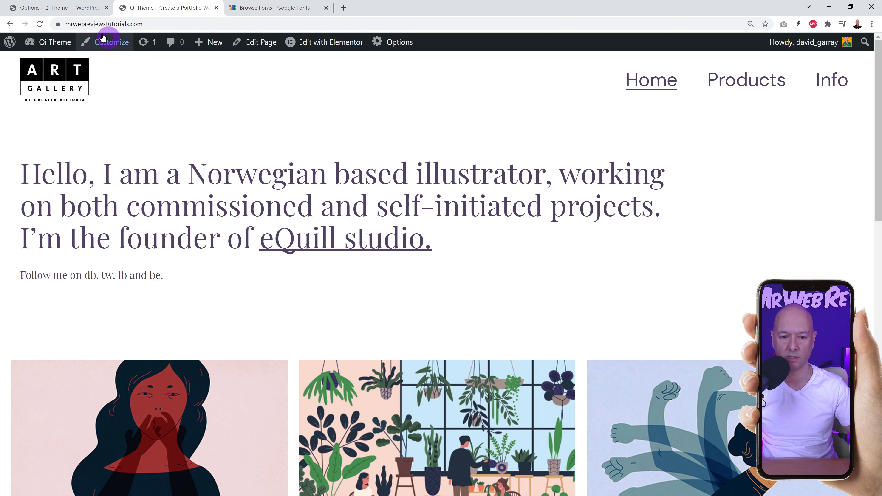
{"action": "left_click", "coordinate": [71, 8]}
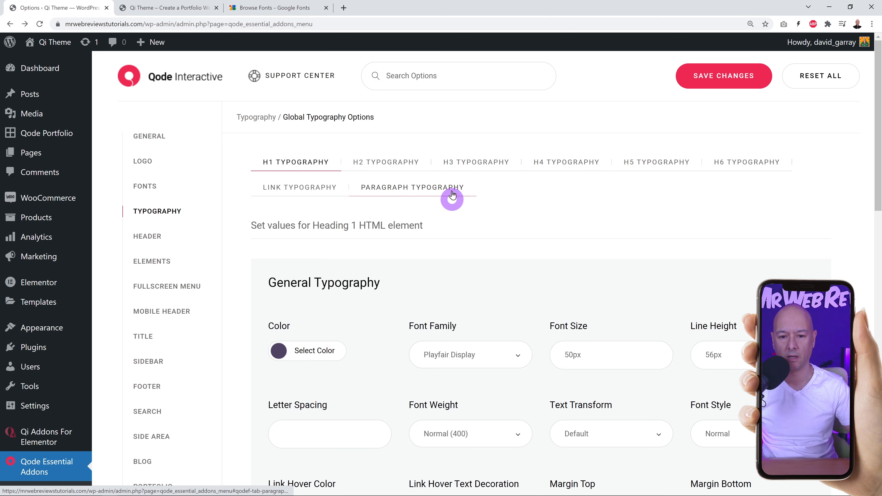
{"action": "left_click", "coordinate": [390, 156]}
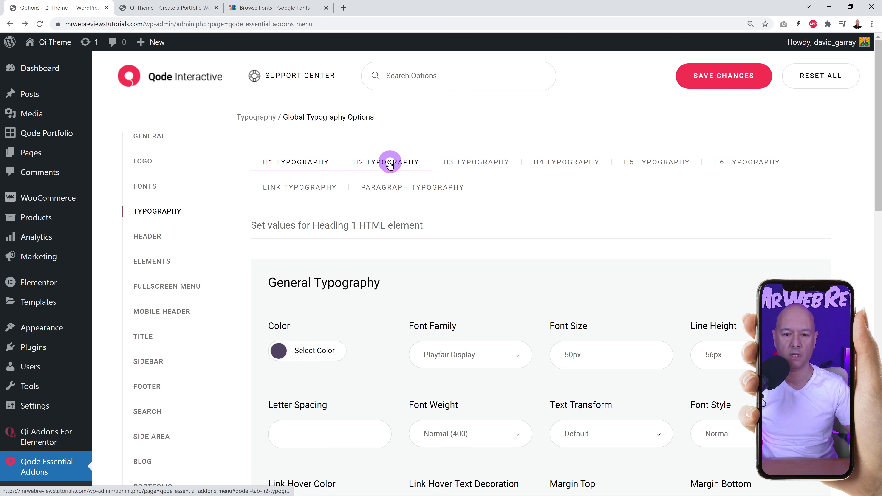
{"action": "left_click", "coordinate": [575, 164]}
{"action": "left_click", "coordinate": [316, 172]}
{"action": "left_click", "coordinate": [174, 7]}
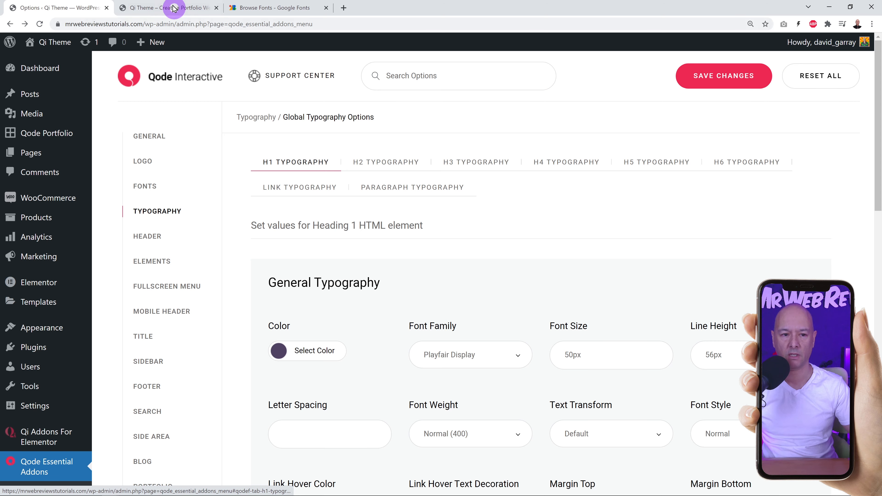
{"action": "left_click", "coordinate": [73, 7]}
Set the Heading 1 font family to Lobster and save the typography options.
{"action": "scroll", "coordinate": [583, 266], "scroll_direction": "down", "scroll_amount": 3}
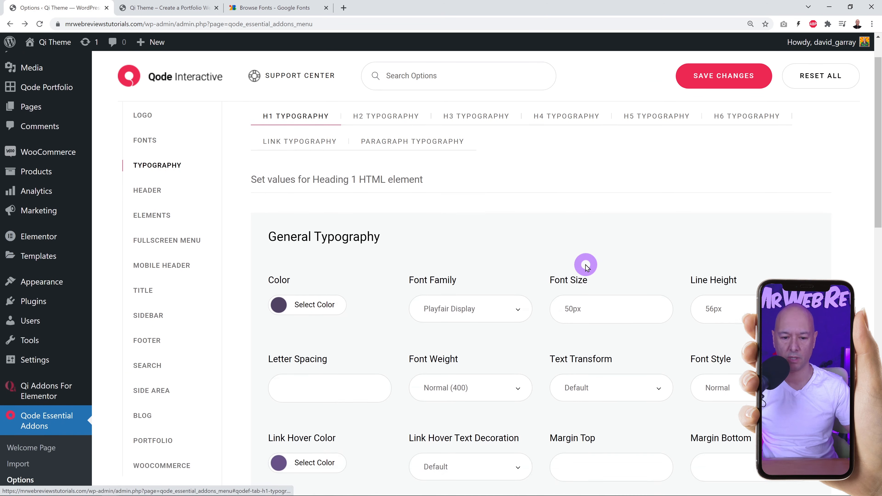
{"action": "scroll", "coordinate": [586, 267], "scroll_direction": "down", "scroll_amount": 1}
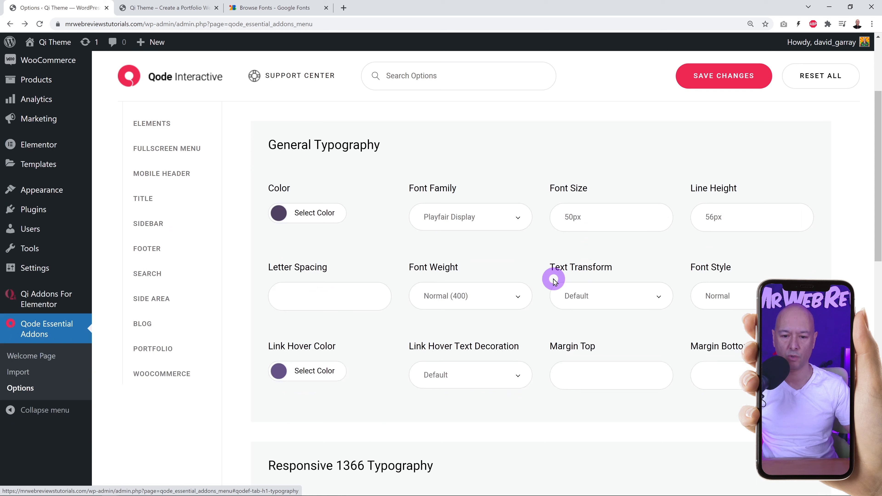
{"action": "left_click", "coordinate": [519, 219]}
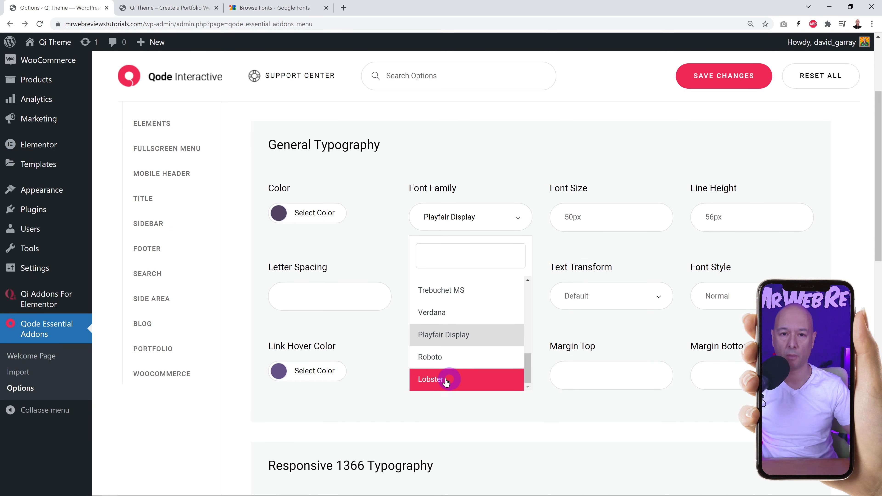
{"action": "left_click", "coordinate": [462, 383]}
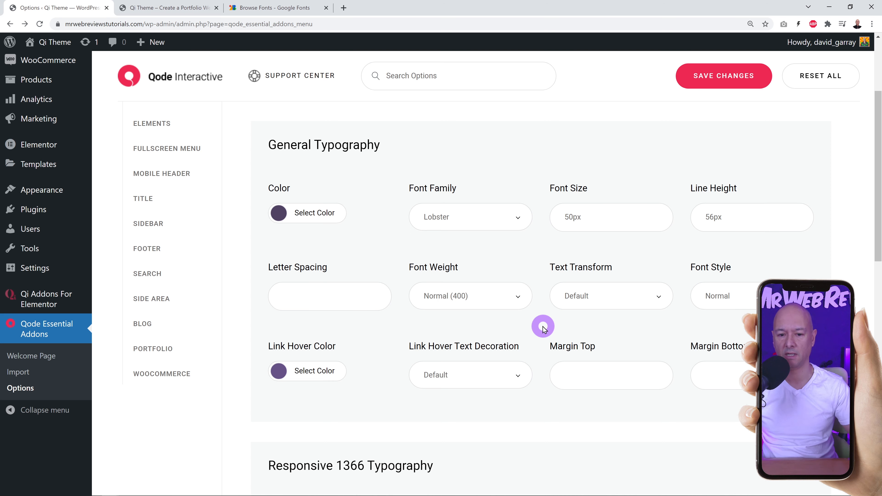
{"action": "left_click", "coordinate": [721, 79]}
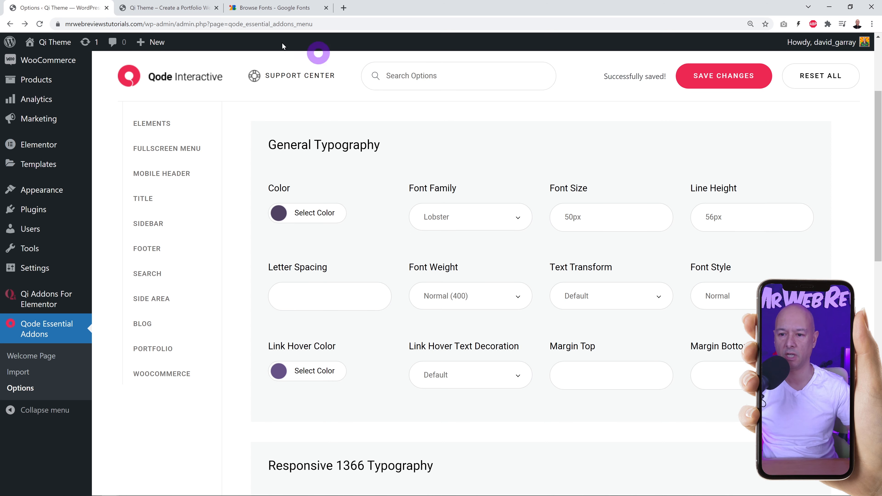
{"action": "left_click", "coordinate": [167, 8]}
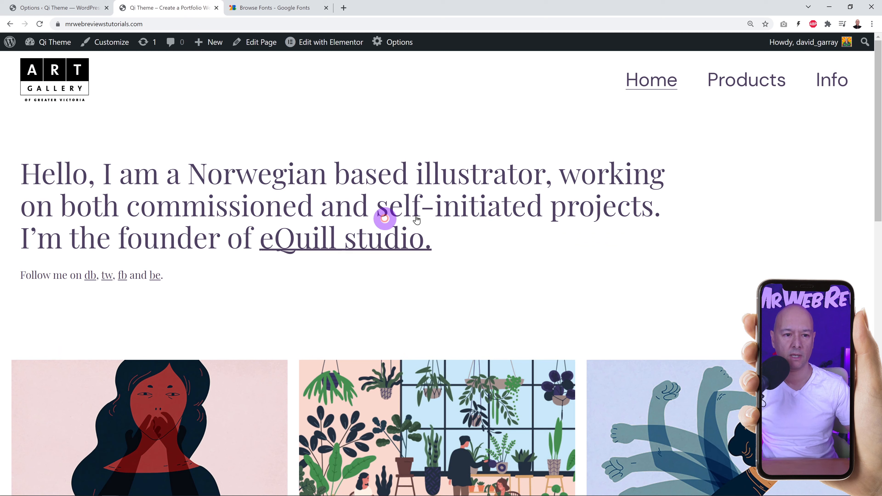
Reload the homepage and inspect a portfolio title, finding it is an H4 in Playfair Display.
{"action": "left_click", "coordinate": [41, 24]}
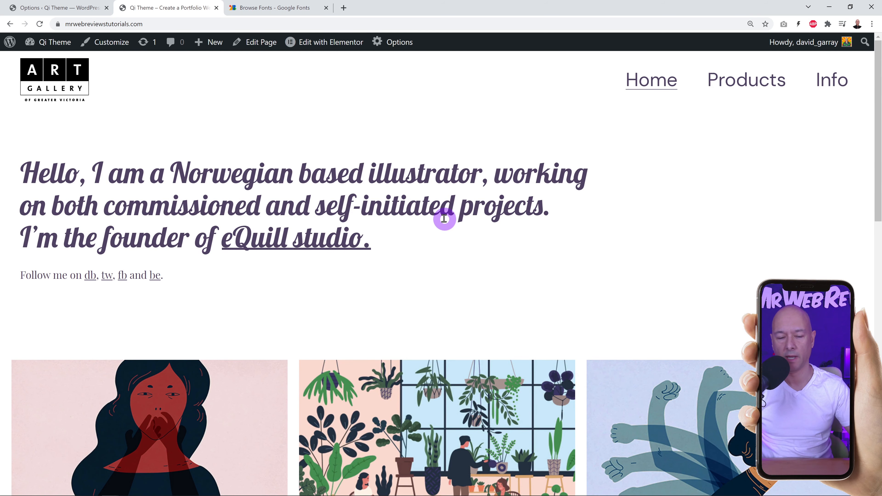
{"action": "scroll", "coordinate": [445, 219], "scroll_direction": "down", "scroll_amount": 10}
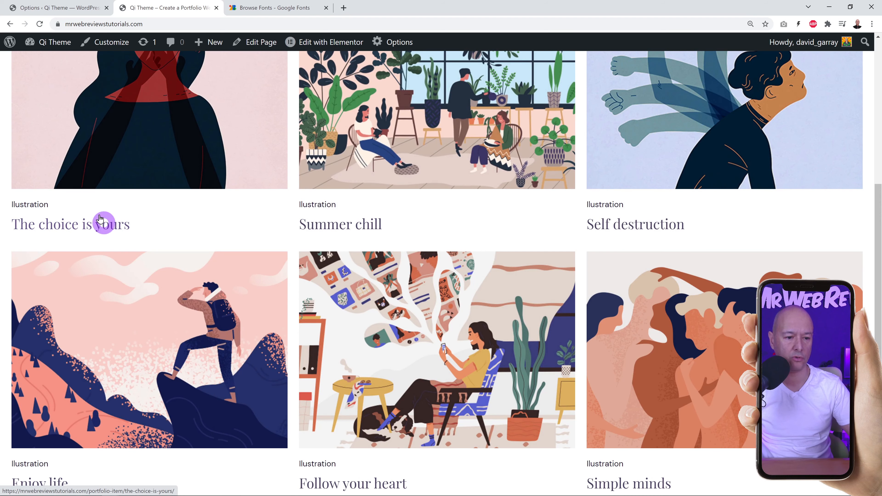
{"action": "right_click", "coordinate": [93, 225]}
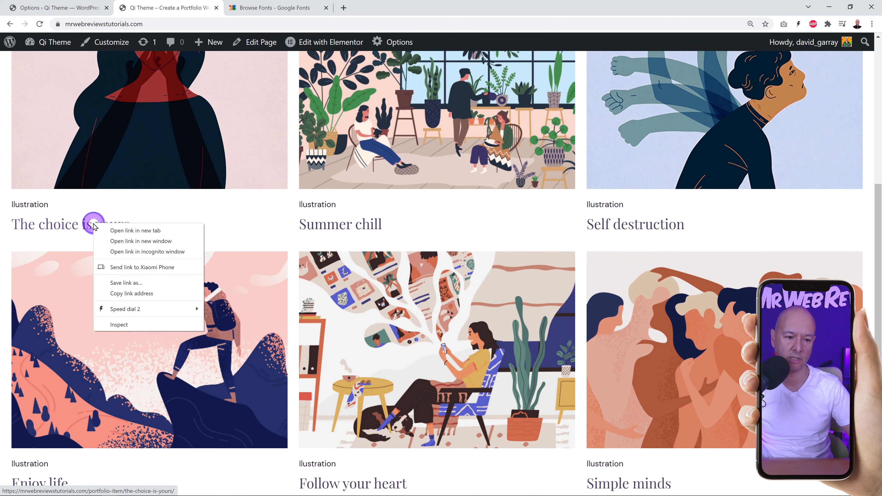
{"action": "left_click", "coordinate": [122, 325]}
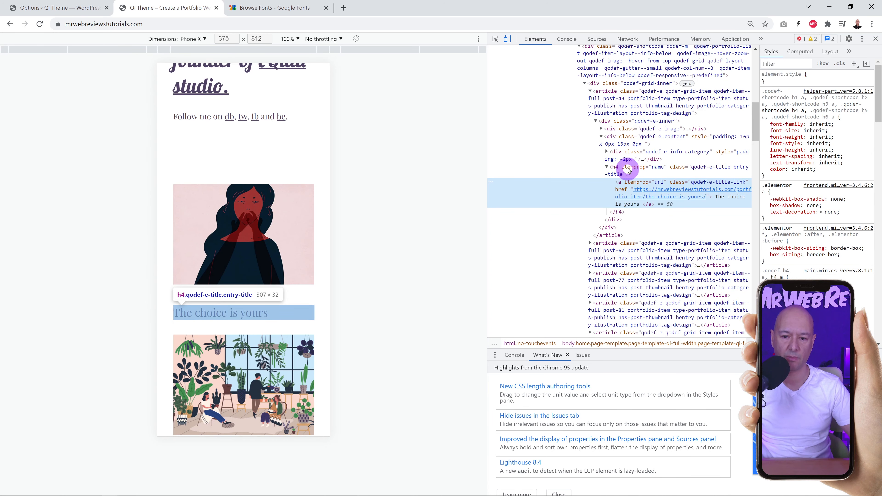
{"action": "left_click", "coordinate": [619, 174]}
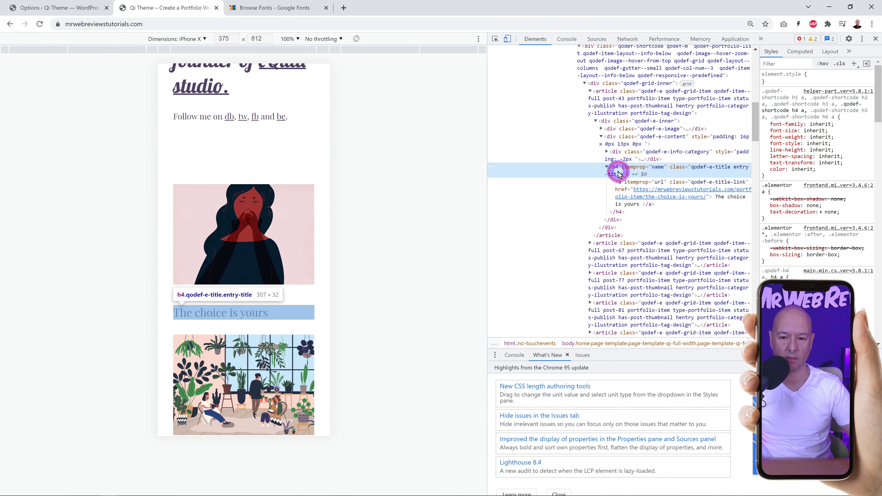
{"action": "left_click", "coordinate": [875, 38]}
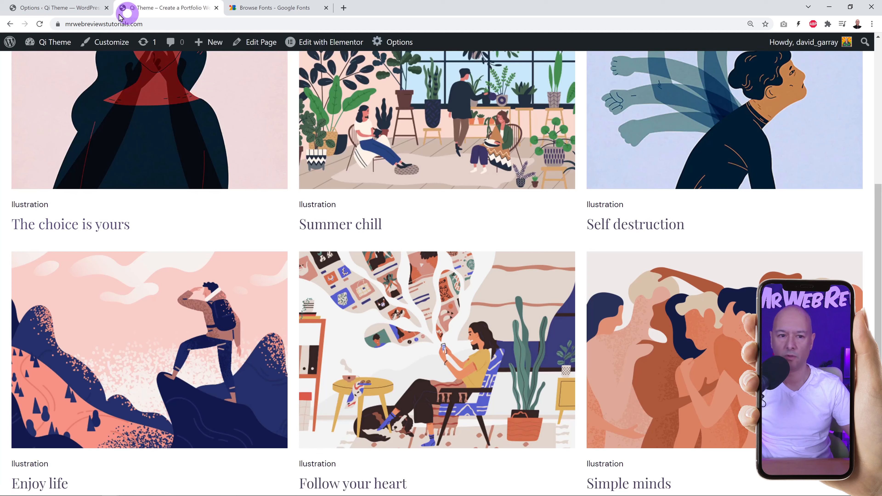
{"action": "left_click", "coordinate": [85, 12]}
Set the Heading 4 font family to Lobster and save the typography options.
{"action": "scroll", "coordinate": [394, 213], "scroll_direction": "up", "scroll_amount": 4}
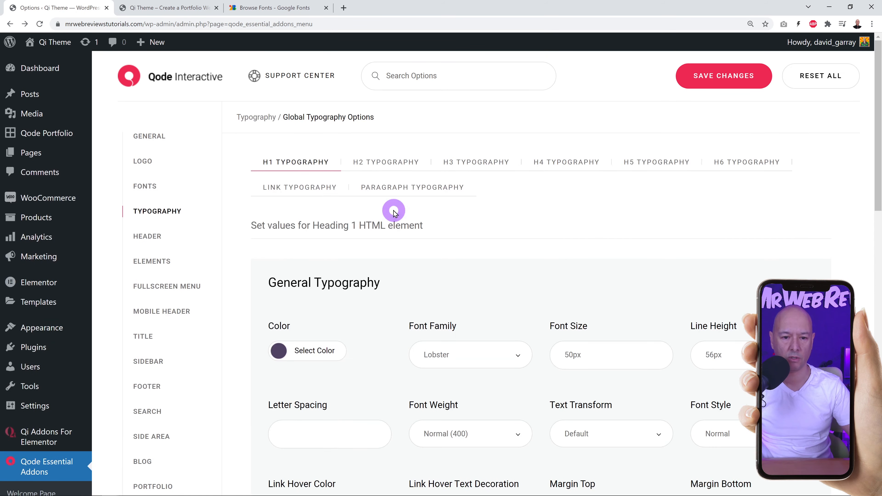
{"action": "left_click", "coordinate": [558, 162]}
{"action": "scroll", "coordinate": [586, 237], "scroll_direction": "down", "scroll_amount": 3}
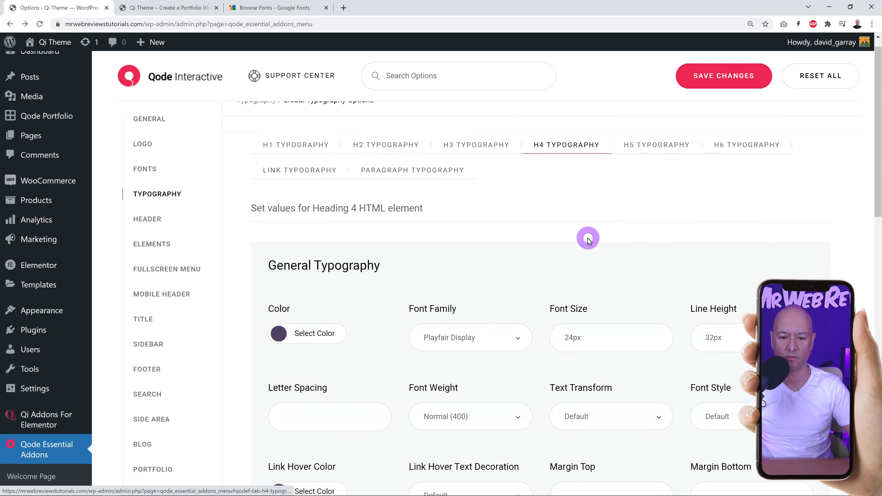
{"action": "left_click", "coordinate": [521, 267]}
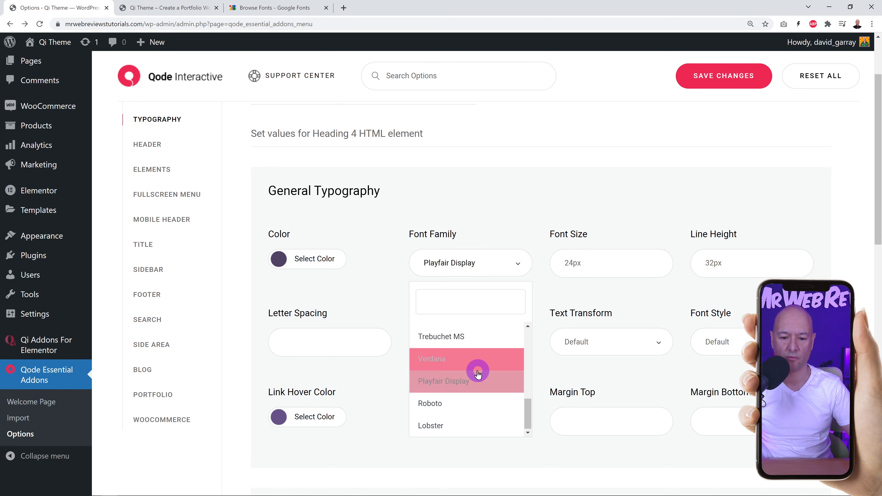
{"action": "left_click", "coordinate": [464, 424]}
{"action": "left_click", "coordinate": [713, 78]}
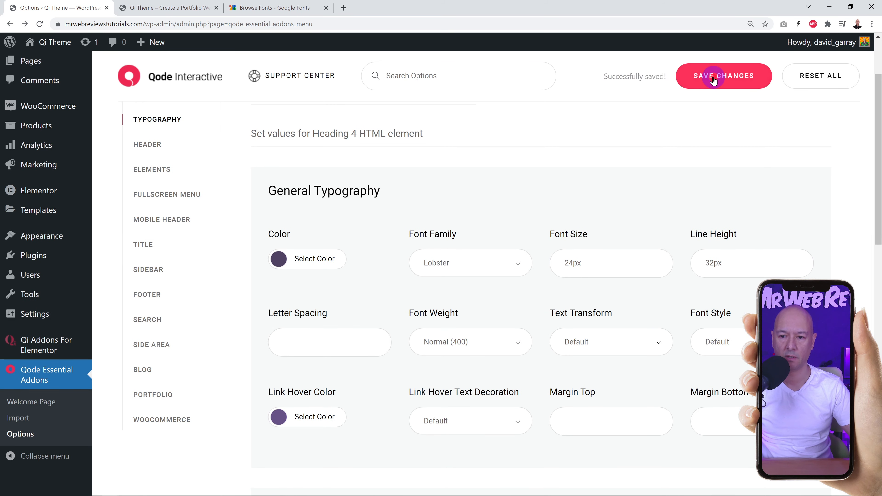
{"action": "left_click", "coordinate": [188, 9]}
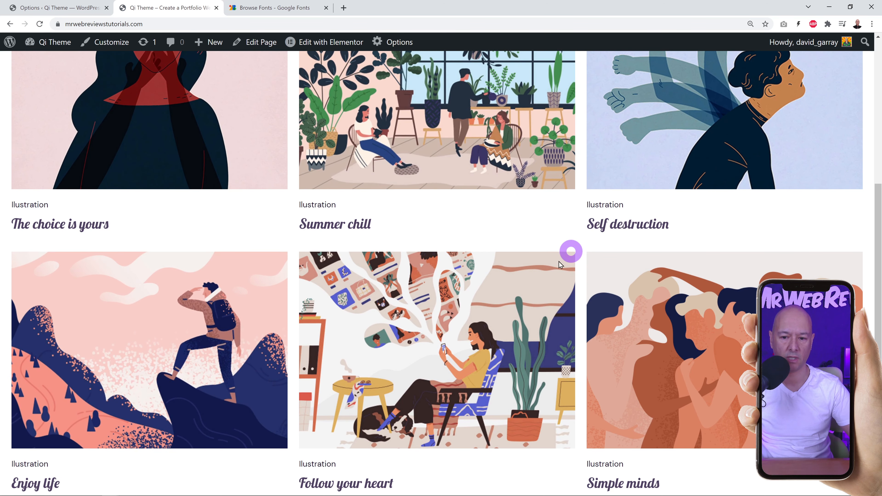
Scroll through the portfolio grid's Lobster titles, then view the Google Fonts catalogue sorted by Trending.
{"action": "scroll", "coordinate": [516, 292], "scroll_direction": "down", "scroll_amount": 8}
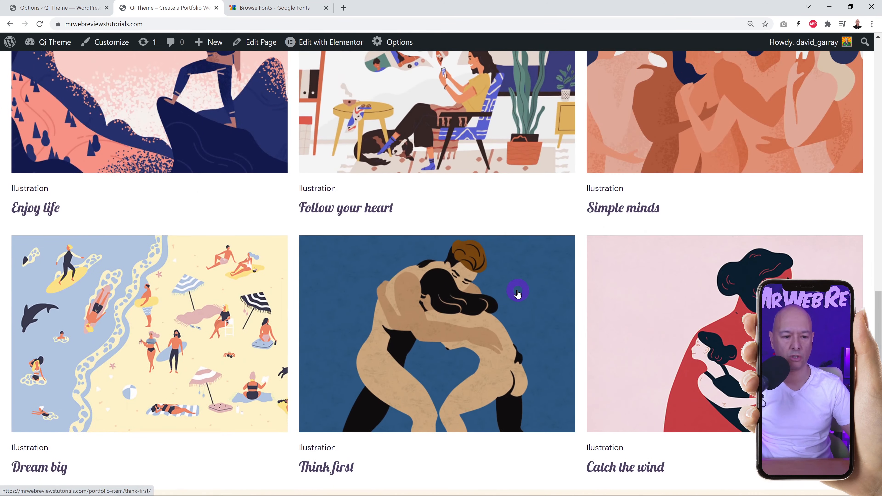
{"action": "scroll", "coordinate": [517, 293], "scroll_direction": "down", "scroll_amount": 1}
{"action": "scroll", "coordinate": [518, 292], "scroll_direction": "up", "scroll_amount": 12}
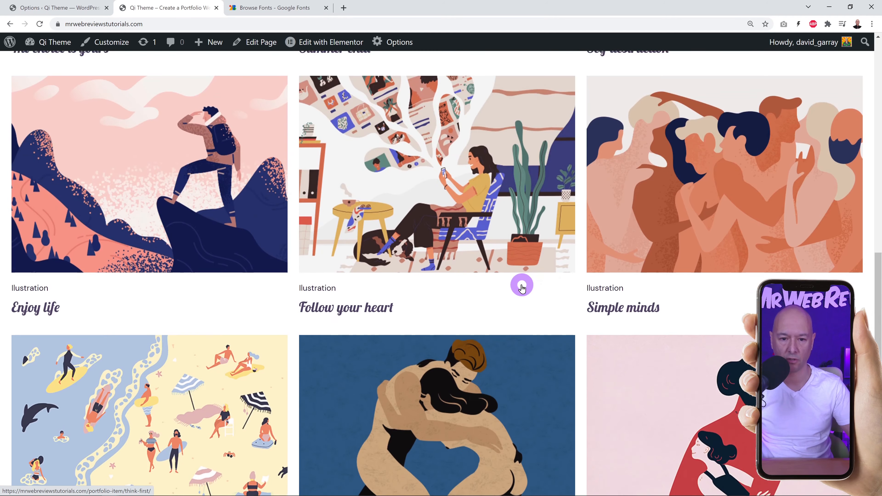
{"action": "scroll", "coordinate": [520, 288], "scroll_direction": "up", "scroll_amount": 8}
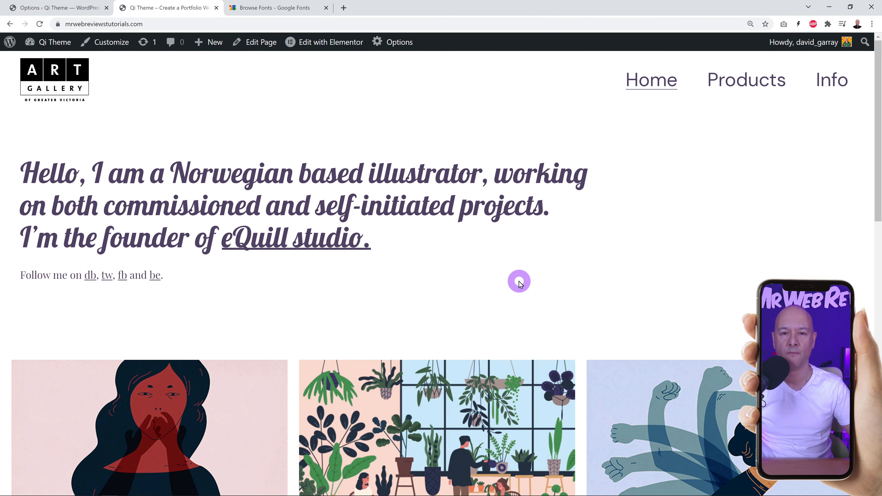
{"action": "left_click", "coordinate": [293, 7]}
{"action": "scroll", "coordinate": [462, 266], "scroll_direction": "up", "scroll_amount": 2}
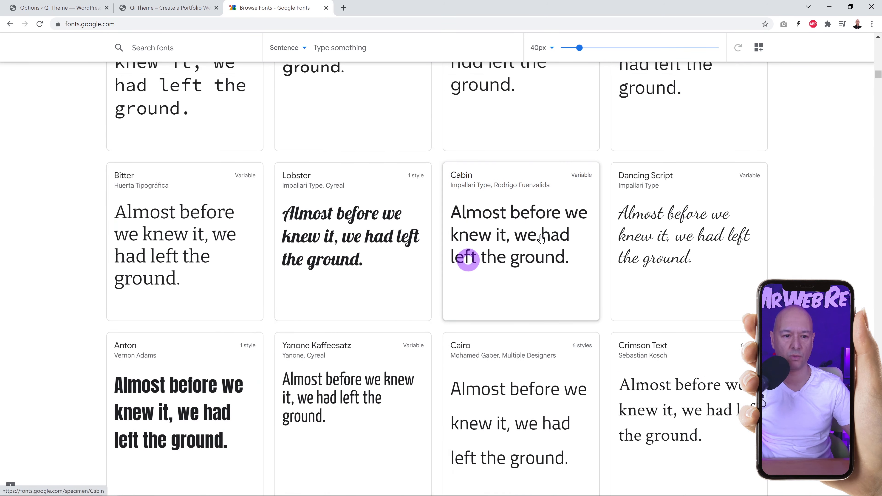
{"action": "left_click", "coordinate": [878, 51]}
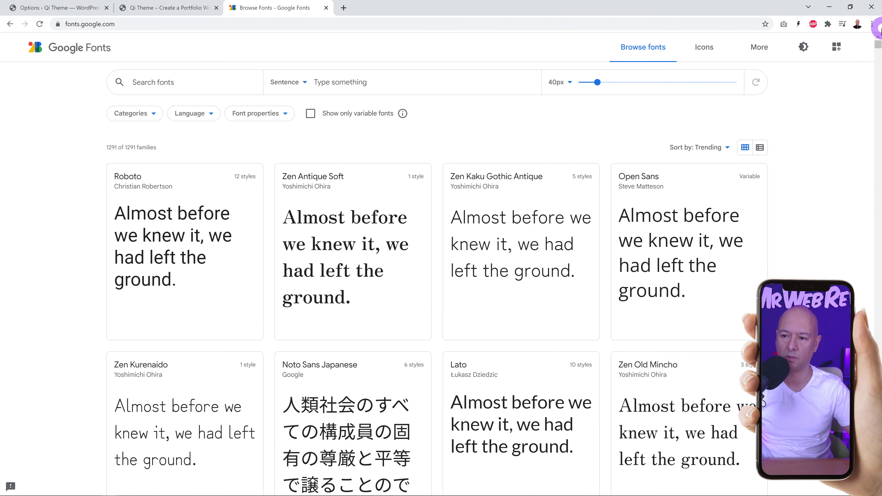
Close Google Fonts and compare the Header options with the site's current header.
{"action": "left_click", "coordinate": [325, 8]}
{"action": "left_click", "coordinate": [59, 8]}
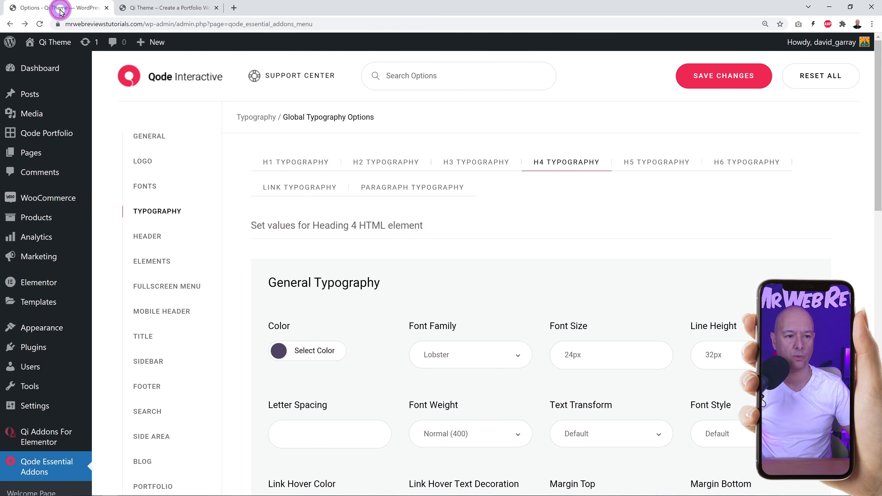
{"action": "left_click", "coordinate": [152, 238]}
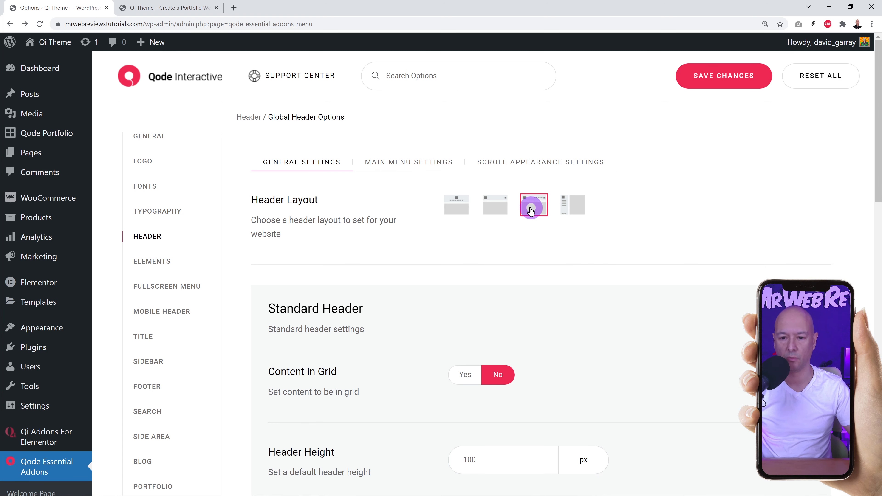
{"action": "left_click", "coordinate": [188, 11]}
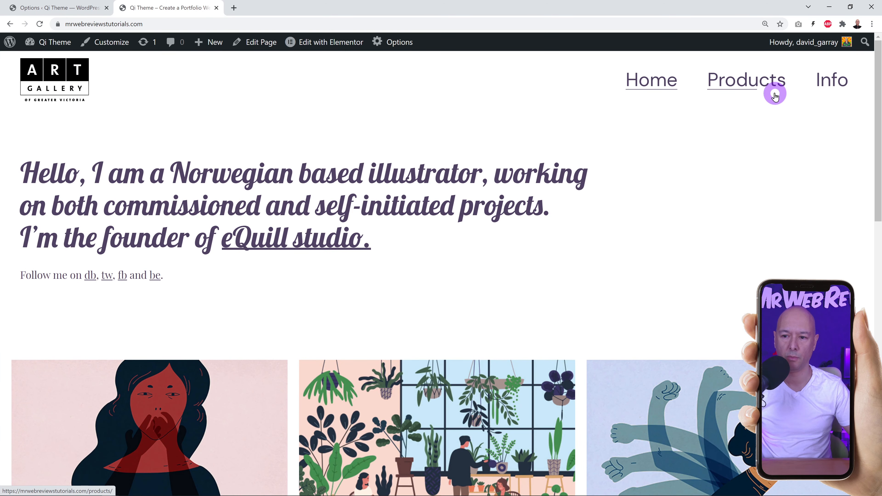
{"action": "left_click", "coordinate": [79, 10]}
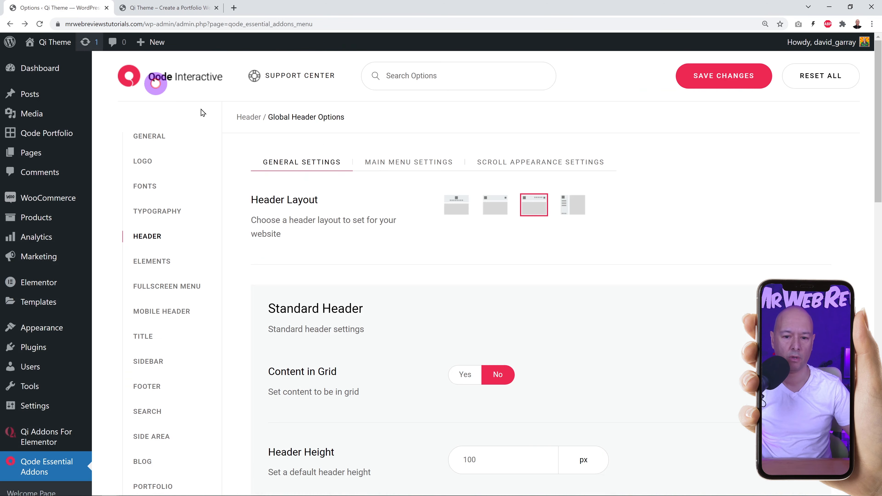
Choose the fourth, vertical header layout, save, and check it on the reloaded site.
{"action": "left_click", "coordinate": [572, 205]}
{"action": "left_click", "coordinate": [719, 85]}
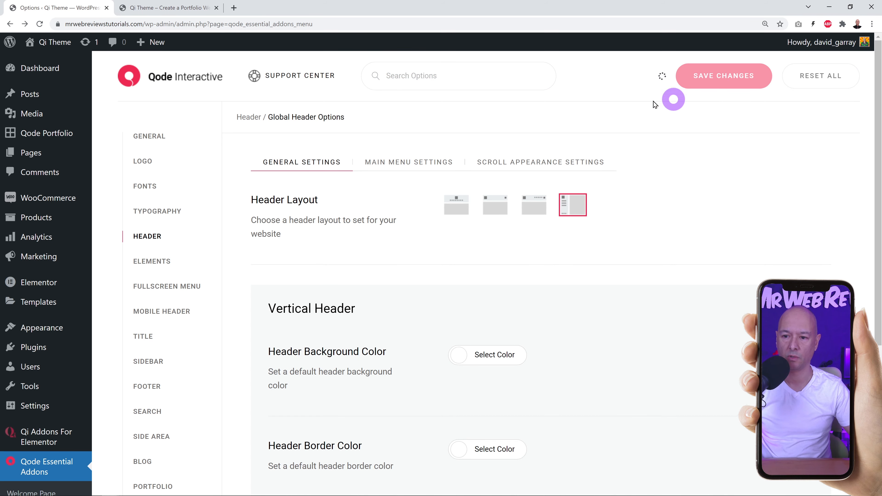
{"action": "left_click", "coordinate": [175, 9]}
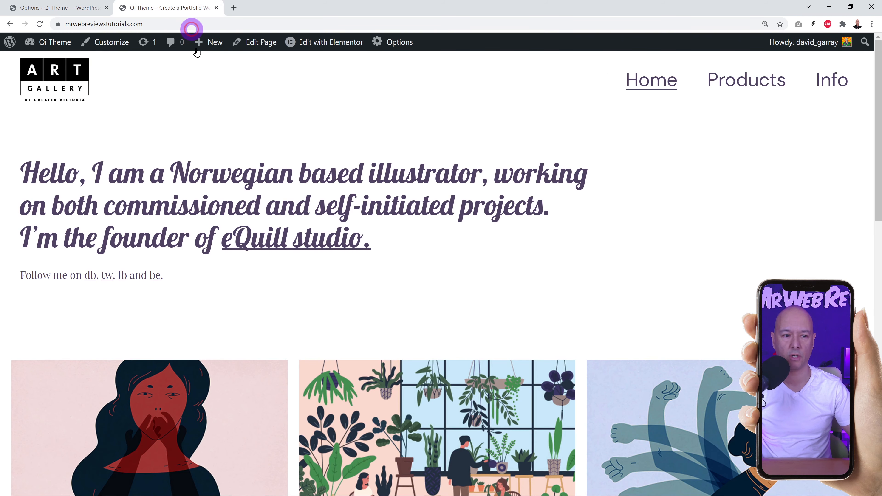
{"action": "left_click", "coordinate": [40, 23]}
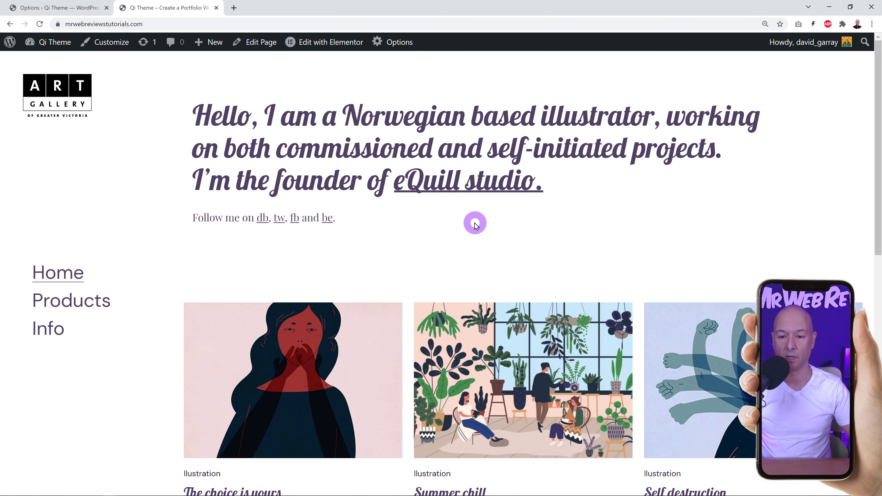
{"action": "scroll", "coordinate": [434, 266], "scroll_direction": "down", "scroll_amount": 10}
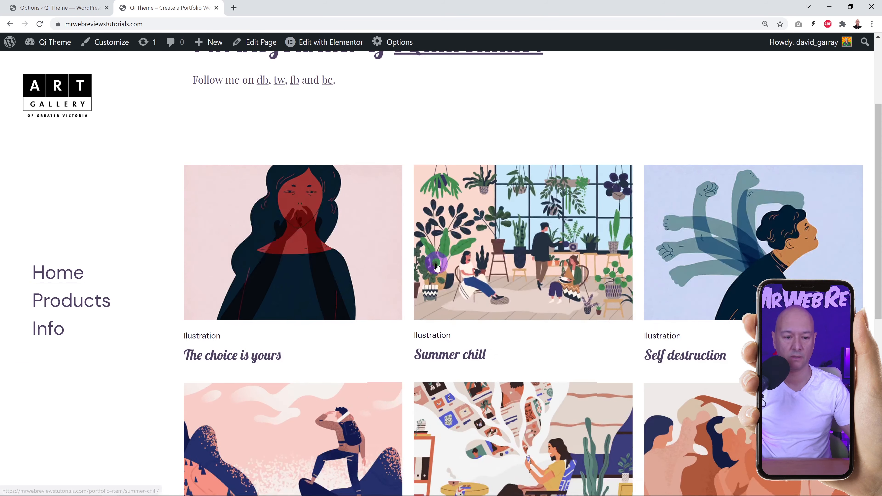
{"action": "scroll", "coordinate": [436, 268], "scroll_direction": "up", "scroll_amount": 10}
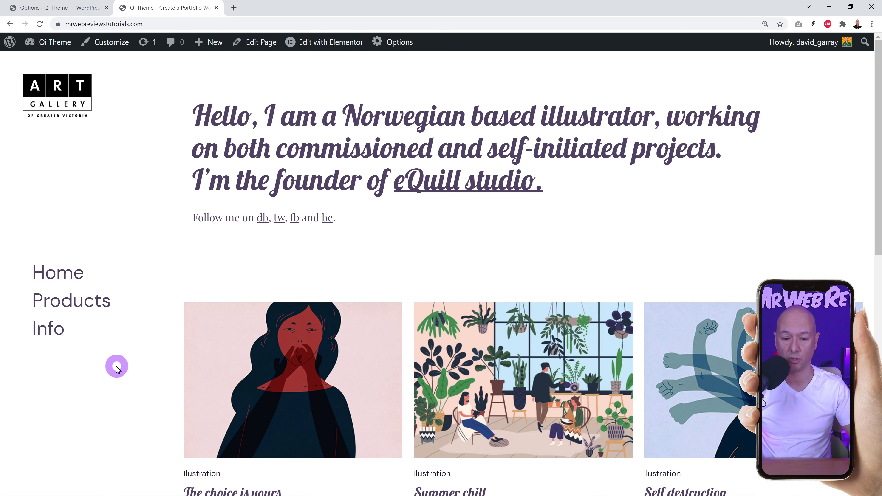
{"action": "left_click", "coordinate": [65, 9]}
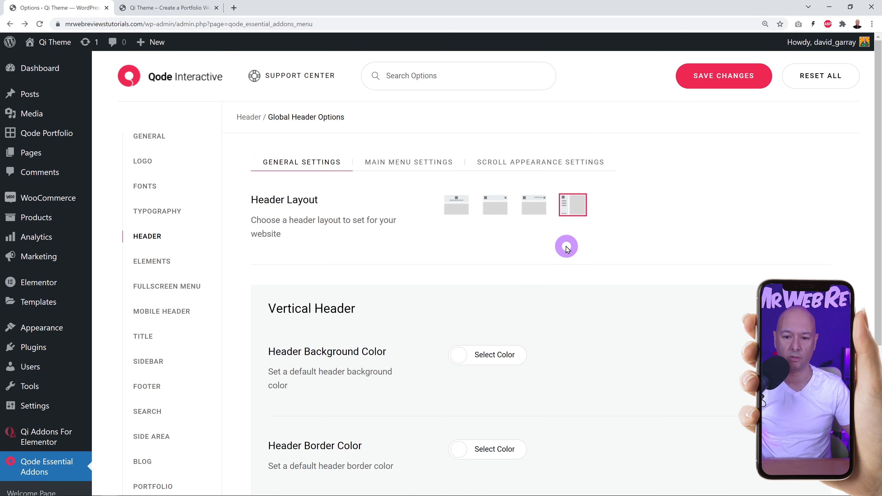
Switch back to the third, standard header layout with 100 px height and 35 side padding, and save.
{"action": "left_click", "coordinate": [546, 218]}
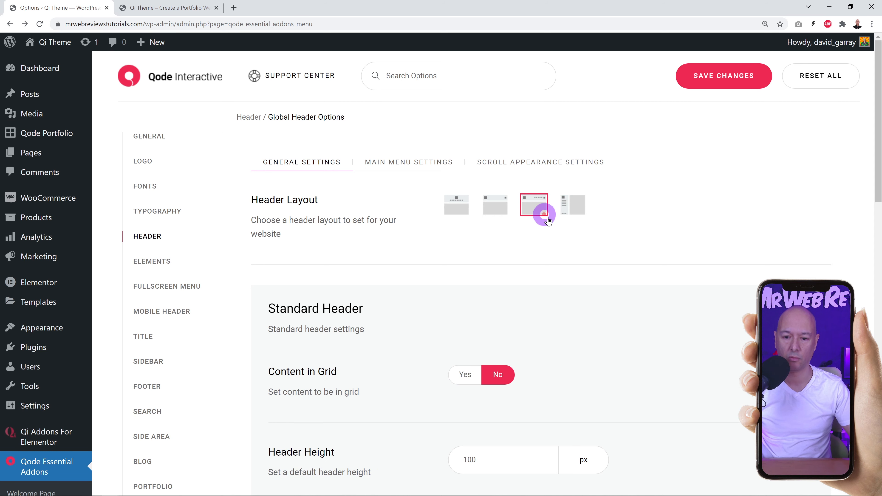
{"action": "left_click", "coordinate": [726, 86]}
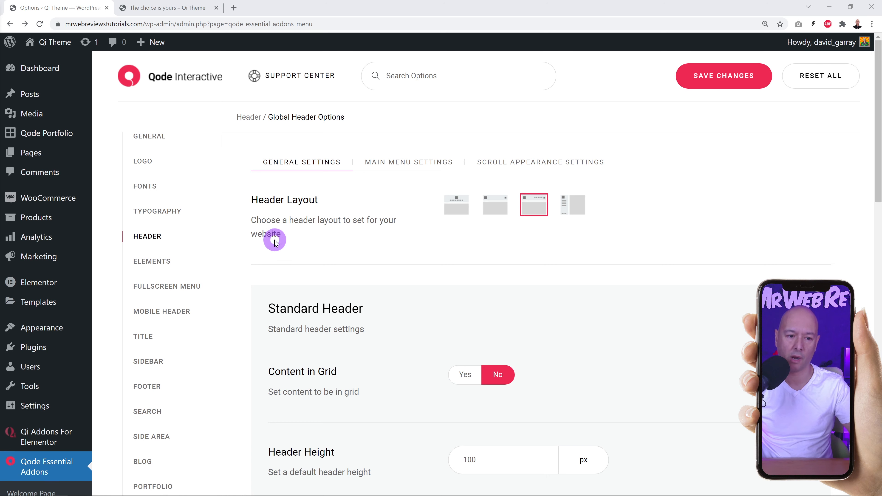
{"action": "scroll", "coordinate": [278, 243], "scroll_direction": "down", "scroll_amount": 3}
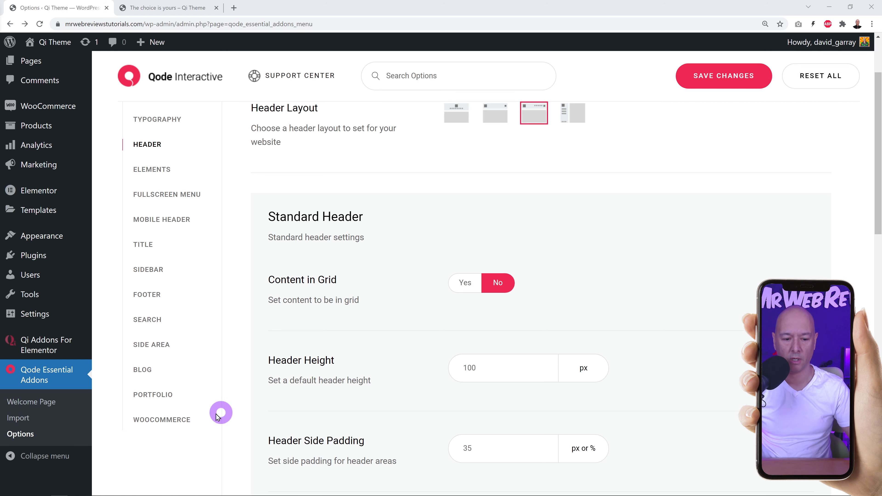
{"action": "left_click", "coordinate": [180, 421]}
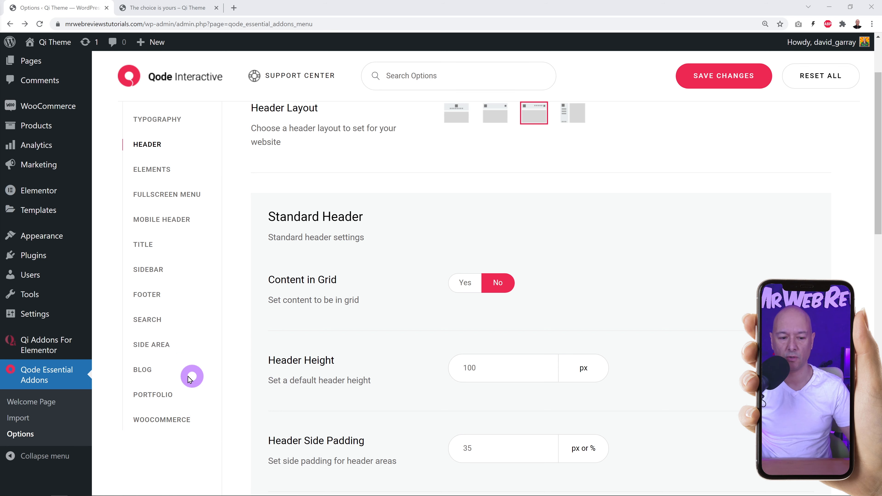
{"action": "left_click", "coordinate": [141, 372]}
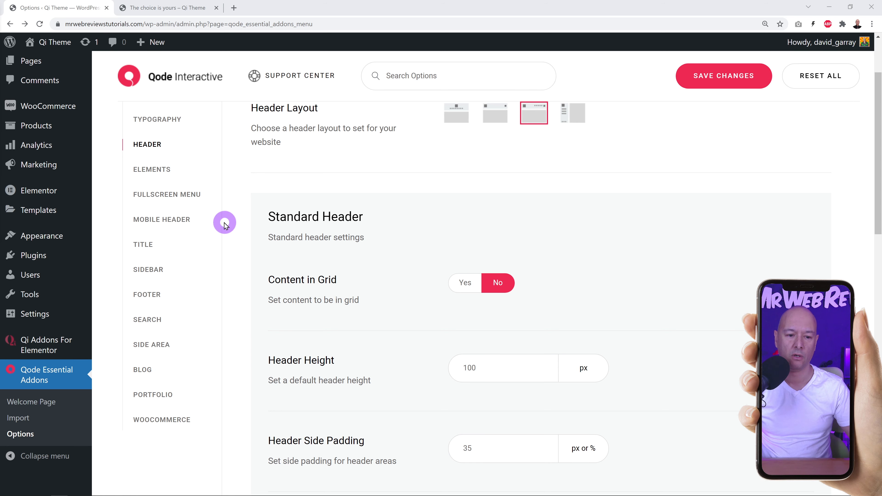
{"action": "left_click", "coordinate": [161, 167]}
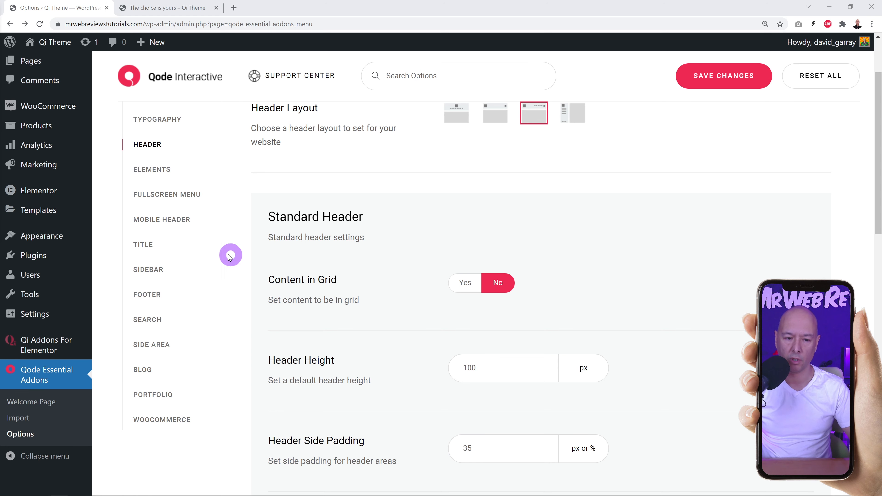
{"action": "left_click", "coordinate": [170, 224]}
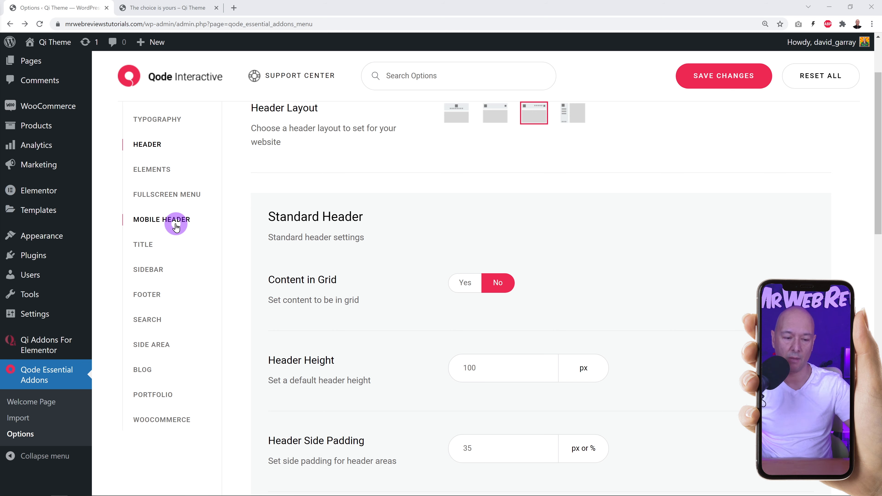
{"action": "mouse_move", "coordinate": [27, 351]}
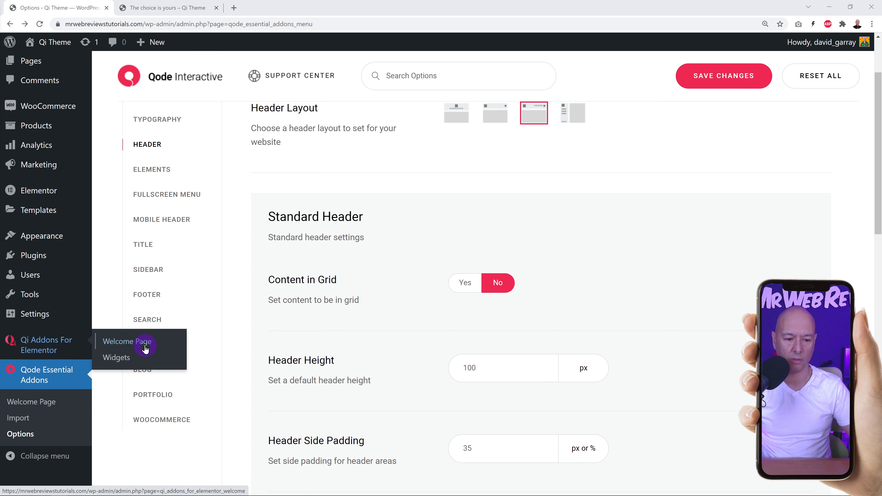
Open the Qi Addons widget list and browse the Button widget's demo with its filled button styles.
{"action": "left_click", "coordinate": [118, 358]}
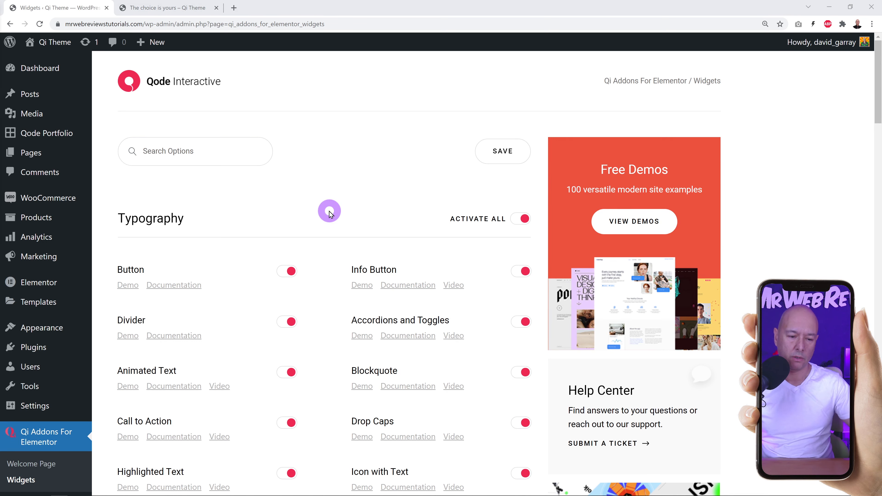
{"action": "scroll", "coordinate": [329, 214], "scroll_direction": "down", "scroll_amount": 4}
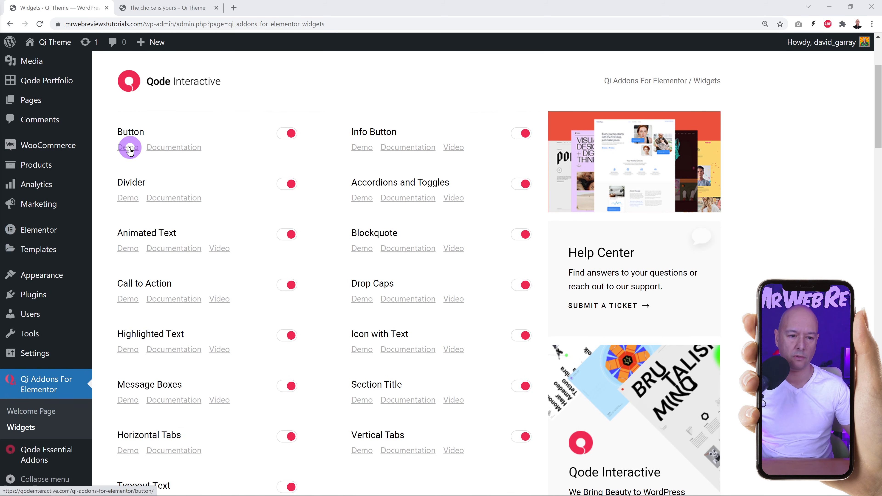
{"action": "left_click", "coordinate": [130, 151]}
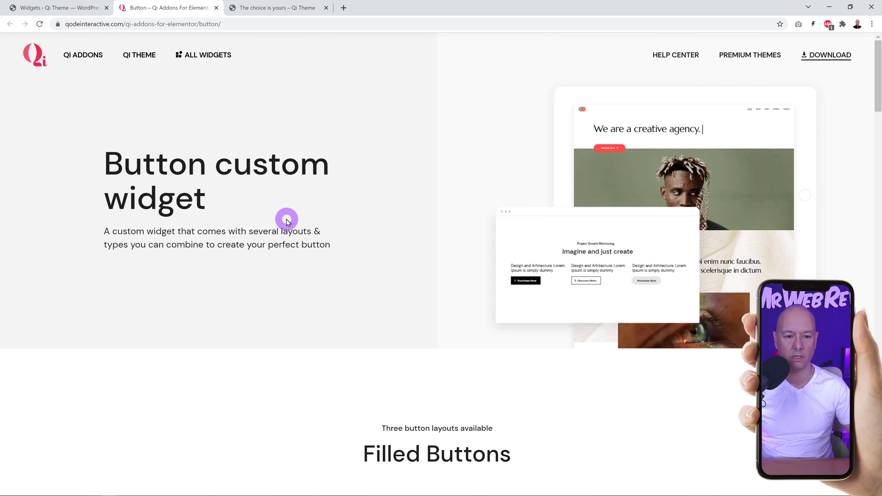
{"action": "scroll", "coordinate": [431, 295], "scroll_direction": "down", "scroll_amount": 10}
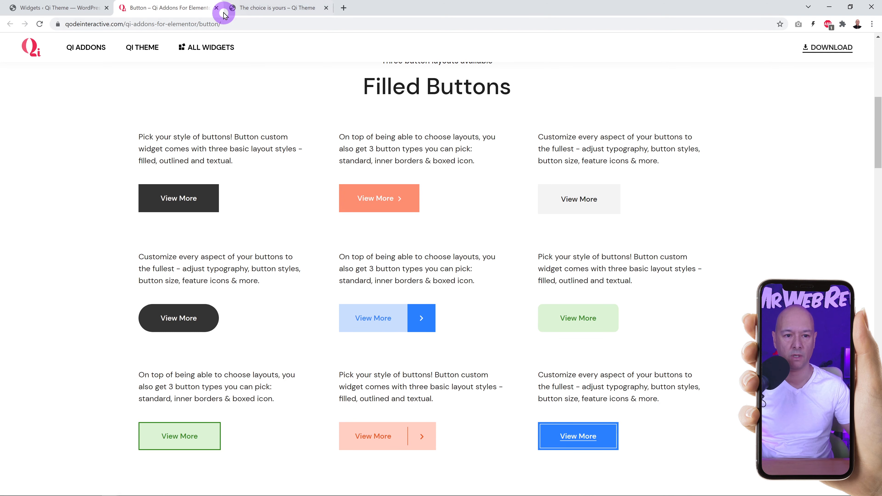
{"action": "left_click", "coordinate": [217, 7]}
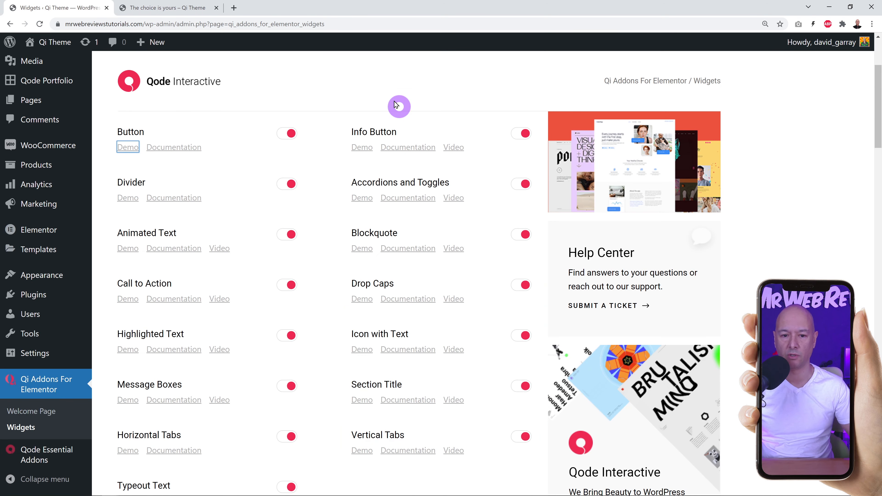
Scroll through the Info Button demo on qodeinteractive.com, then return to the Widgets list.
{"action": "left_click", "coordinate": [351, 151]}
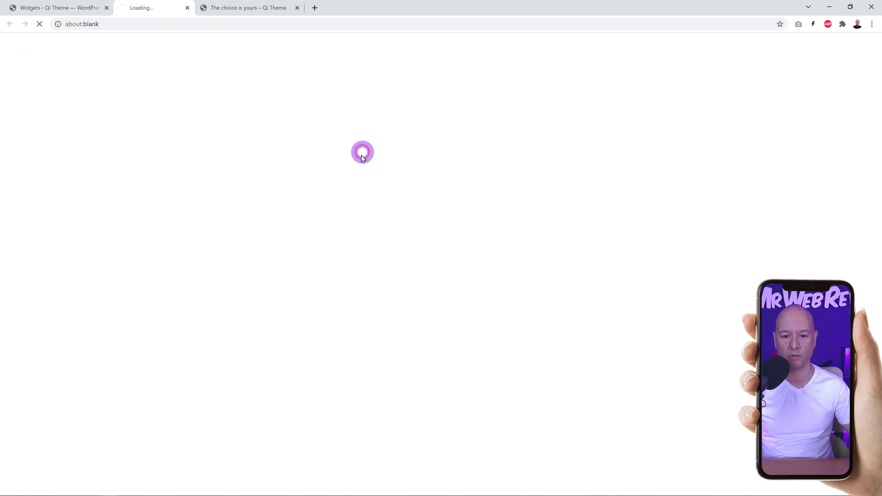
{"action": "scroll", "coordinate": [313, 291], "scroll_direction": "down", "scroll_amount": 5}
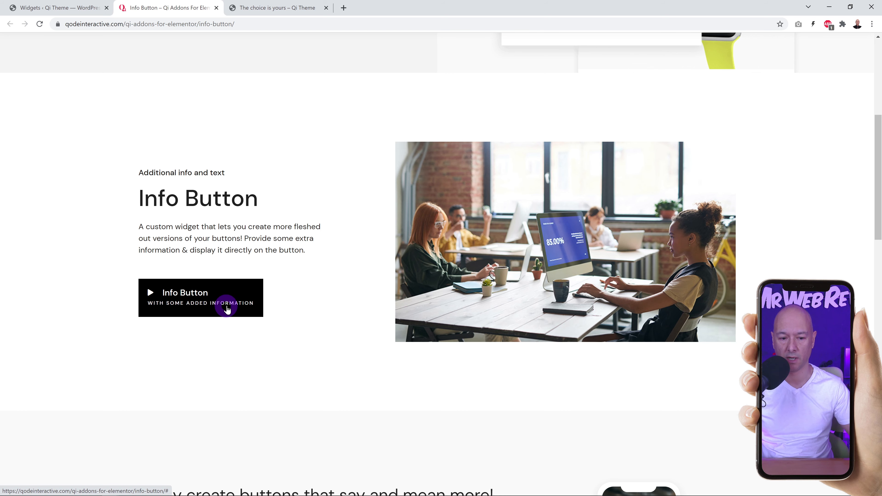
{"action": "scroll", "coordinate": [407, 300], "scroll_direction": "down", "scroll_amount": 10}
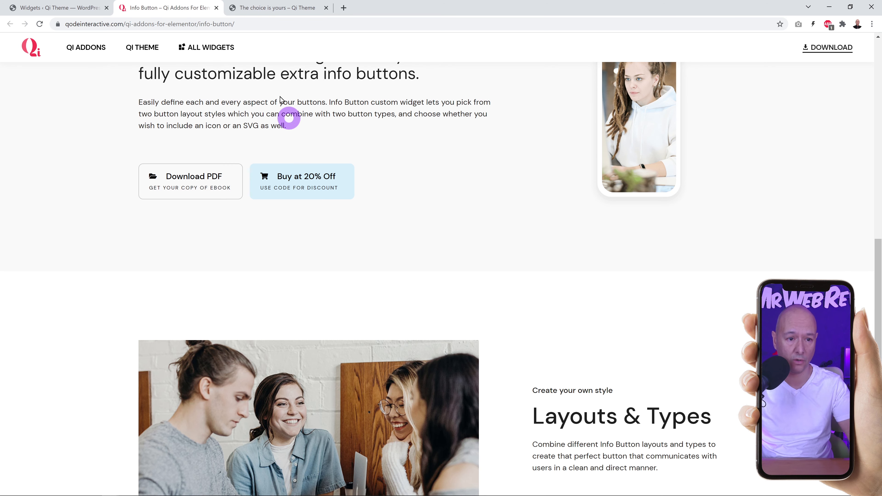
{"action": "left_click", "coordinate": [217, 7]}
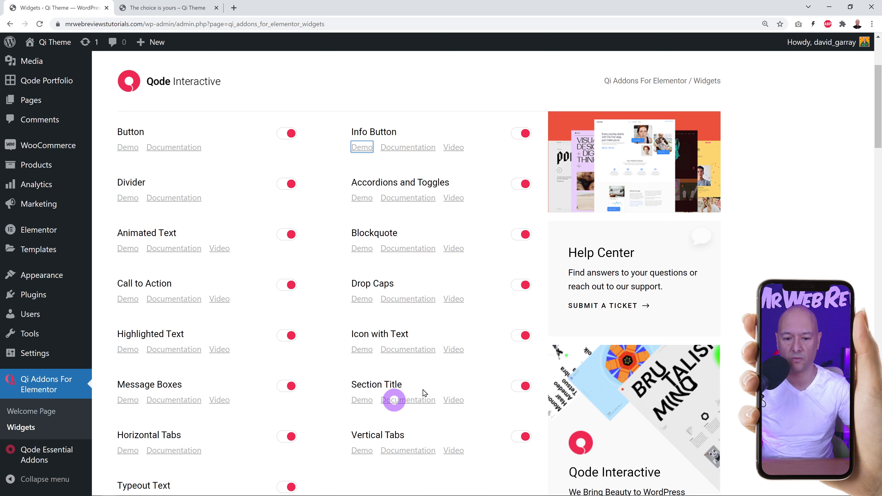
{"action": "scroll", "coordinate": [466, 327], "scroll_direction": "up", "scroll_amount": 4}
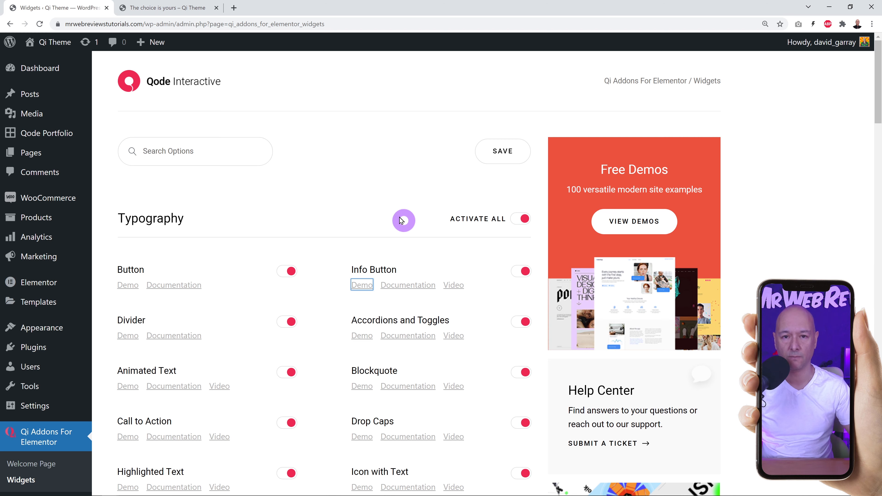
{"action": "left_click", "coordinate": [364, 194]}
{"action": "scroll", "coordinate": [351, 195], "scroll_direction": "down", "scroll_amount": 6}
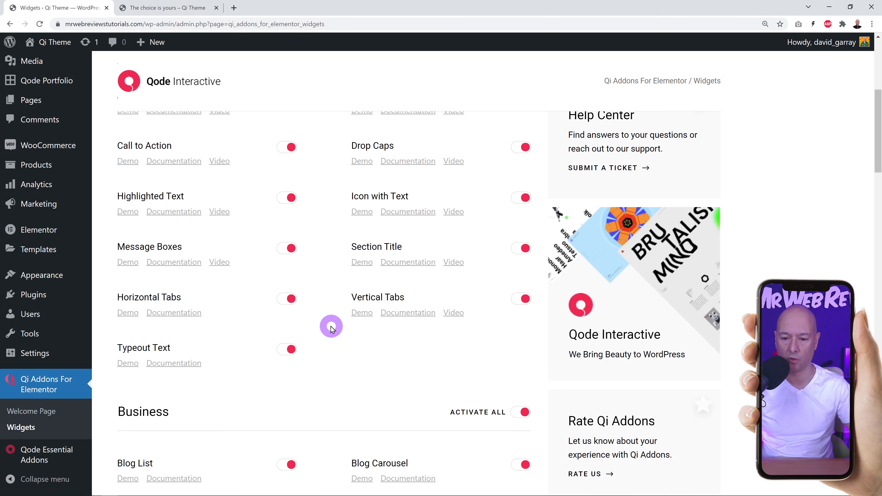
{"action": "scroll", "coordinate": [345, 313], "scroll_direction": "up", "scroll_amount": 6}
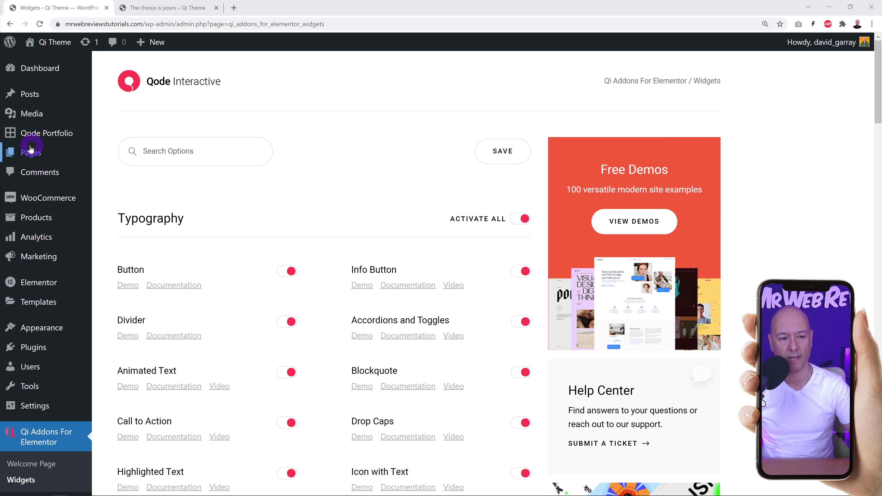
{"action": "mouse_move", "coordinate": [59, 136]}
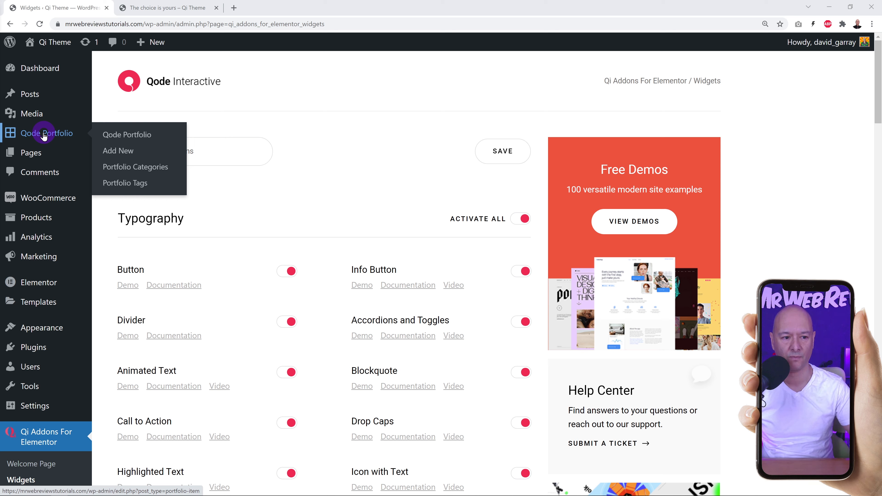
Show the 9 published Qode Portfolio items after checking the live portfolio grid.
{"action": "left_click", "coordinate": [43, 135]}
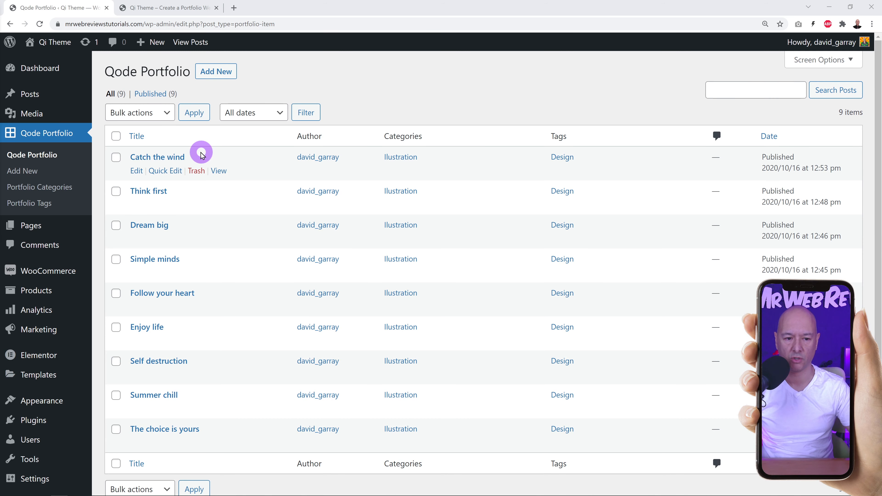
{"action": "mouse_move", "coordinate": [157, 192]}
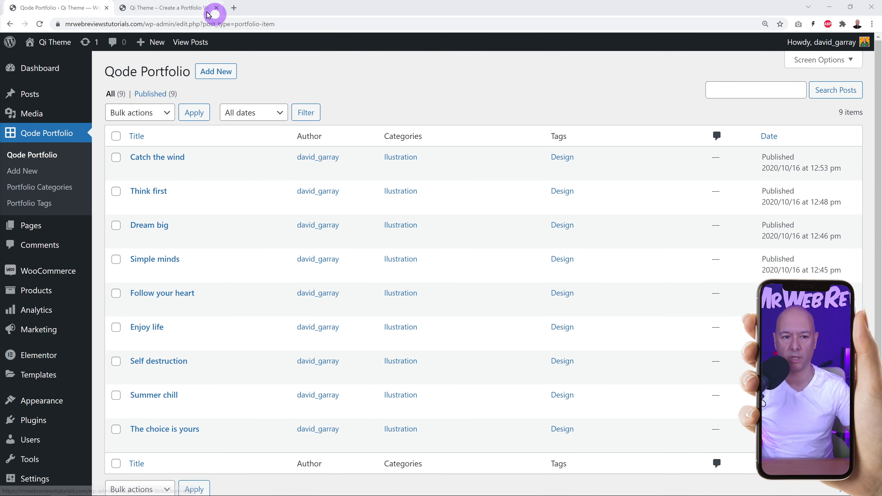
{"action": "left_click", "coordinate": [194, 10]}
{"action": "scroll", "coordinate": [617, 239], "scroll_direction": "down", "scroll_amount": 10}
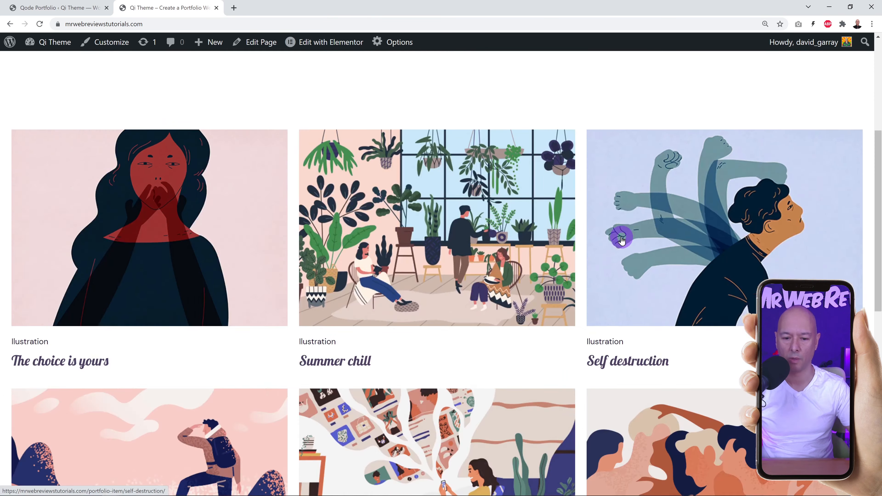
{"action": "left_click", "coordinate": [57, 8]}
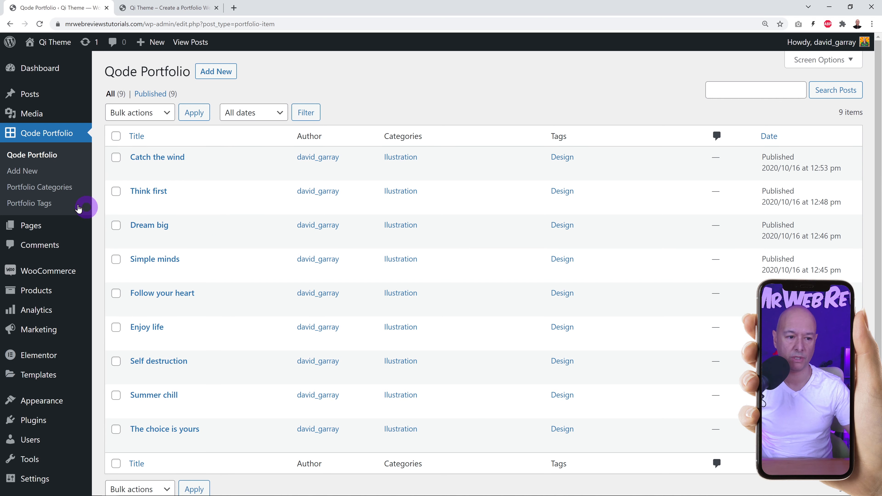
{"action": "left_click", "coordinate": [34, 173]}
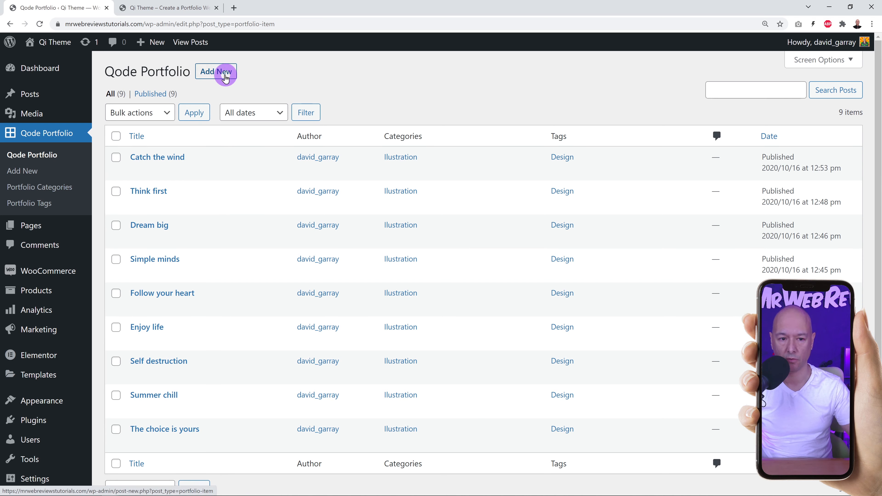
Create a 'Water Painting' portfolio category (slug water-painting) next to Illustration.
{"action": "left_click", "coordinate": [62, 193]}
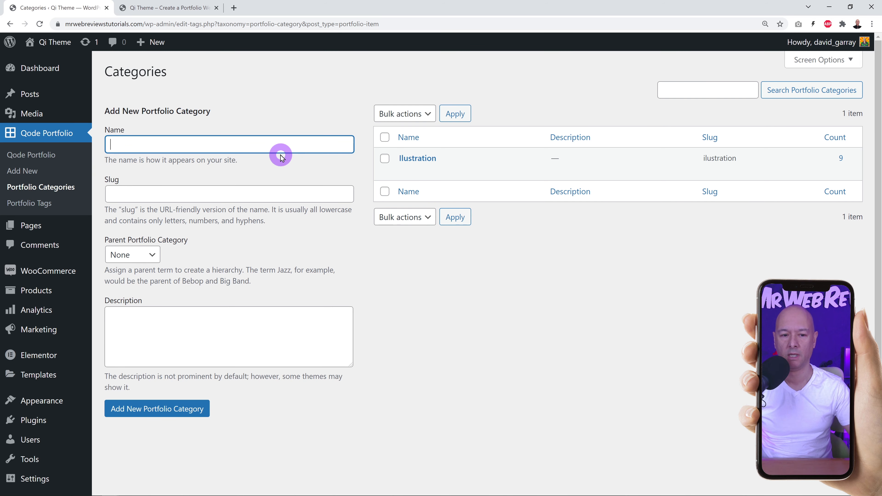
{"action": "type", "text": "Water "}
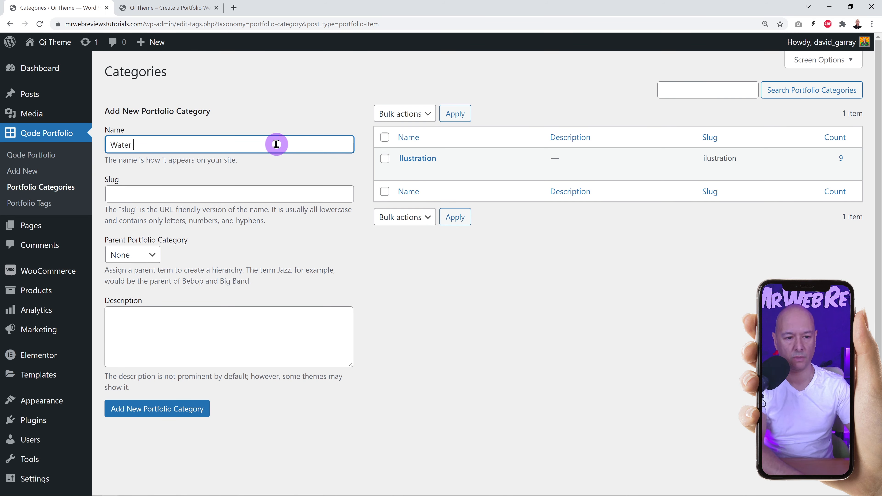
{"action": "type", "text": "Painting"}
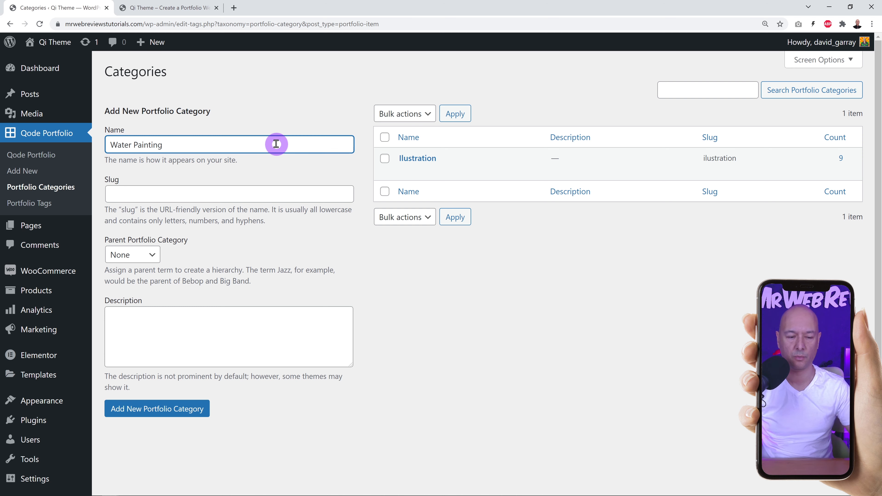
{"action": "left_click", "coordinate": [173, 410]}
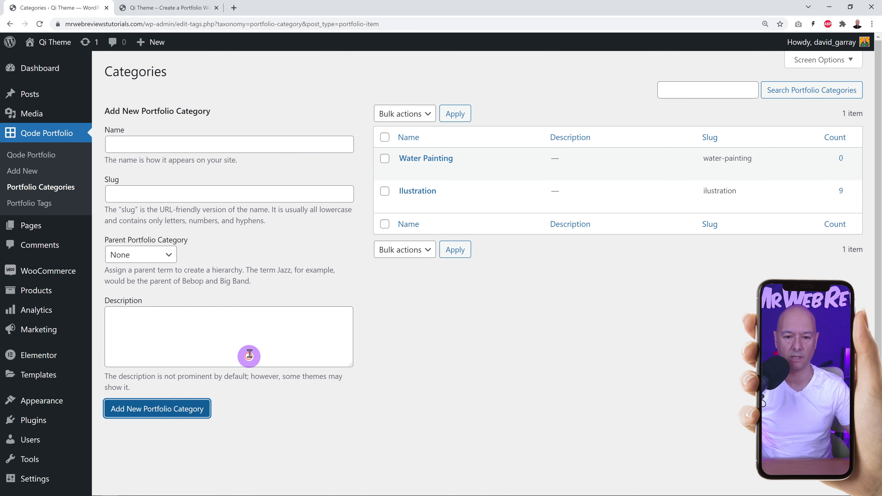
{"action": "left_click", "coordinate": [280, 145]}
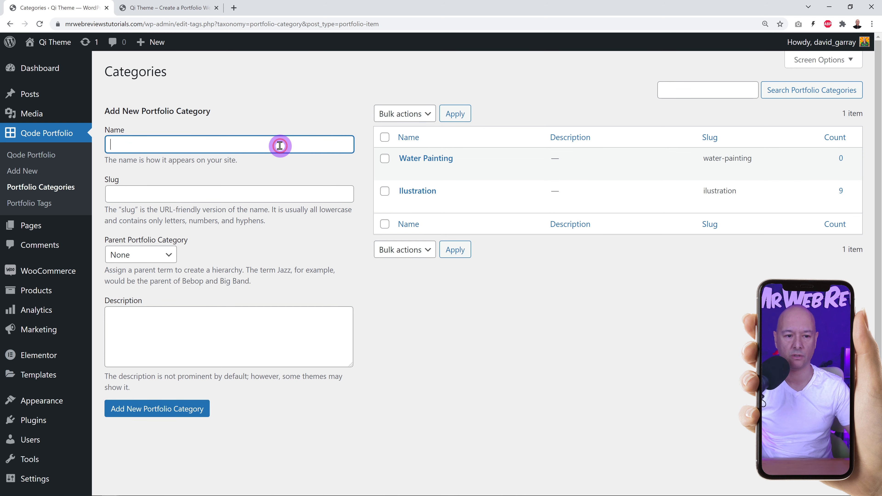
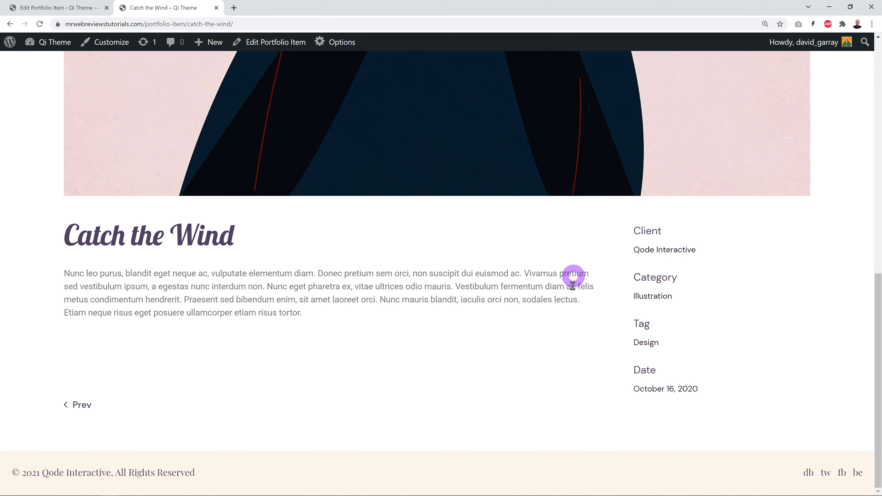
Set Catch the Wind's Single Layout to Images - Small and update the portfolio item.
{"action": "scroll", "coordinate": [796, 336], "scroll_direction": "up", "scroll_amount": 10}
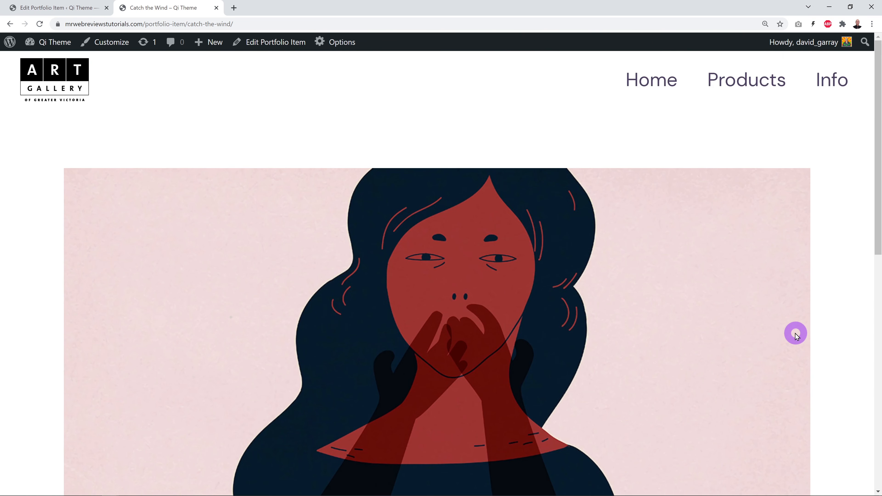
{"action": "left_click", "coordinate": [73, 10]}
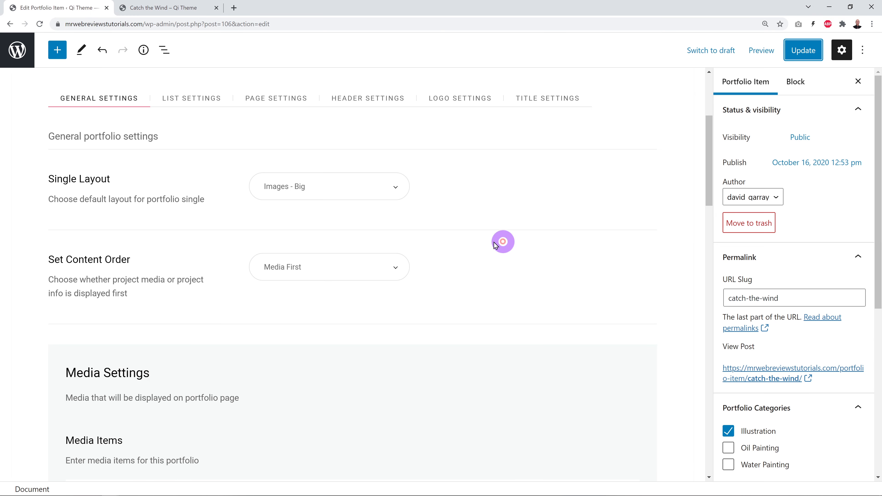
{"action": "left_click", "coordinate": [391, 187]}
{"action": "left_click", "coordinate": [329, 269]}
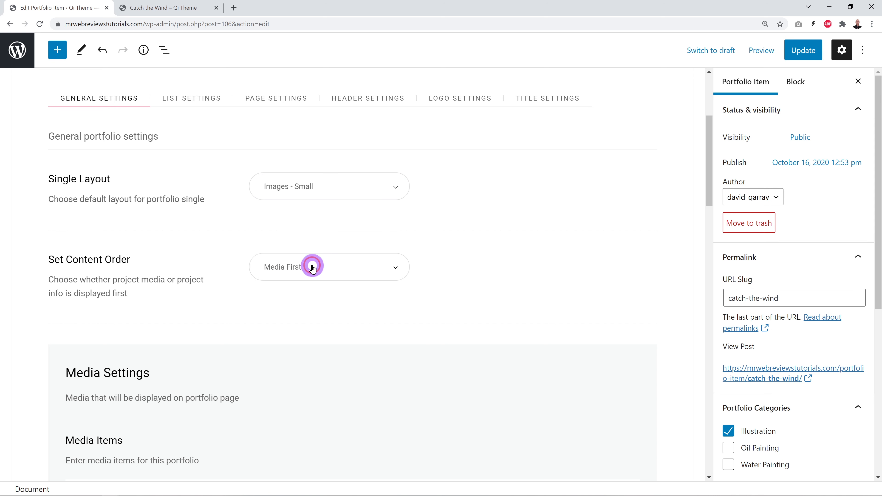
{"action": "left_click", "coordinate": [798, 50]}
{"action": "left_click", "coordinate": [557, 197]}
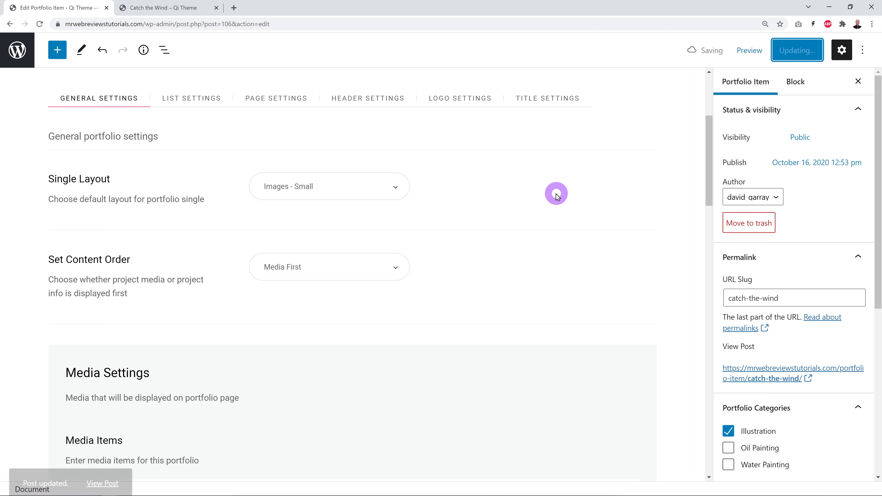
Reload the live Catch the Wind page to preview the Images - Small layout.
{"action": "left_click", "coordinate": [170, 7]}
{"action": "left_click", "coordinate": [39, 24]}
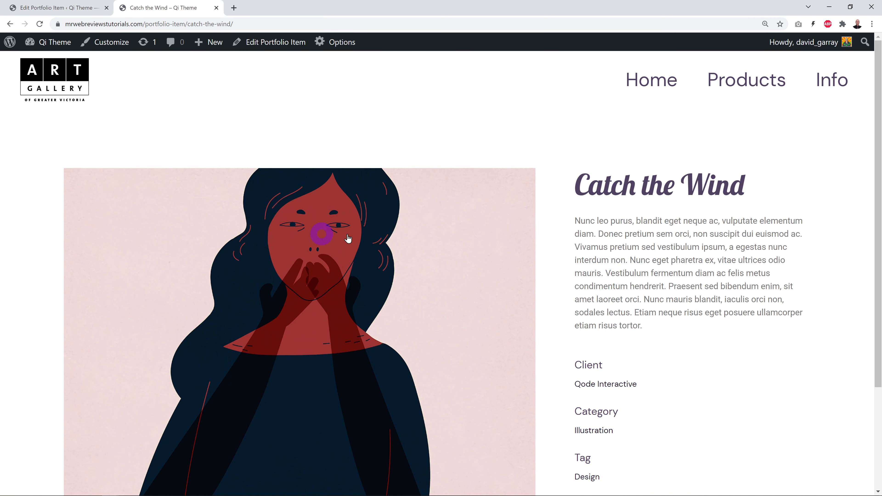
{"action": "scroll", "coordinate": [182, 362], "scroll_direction": "down", "scroll_amount": 3}
{"action": "scroll", "coordinate": [763, 385], "scroll_direction": "up", "scroll_amount": 1}
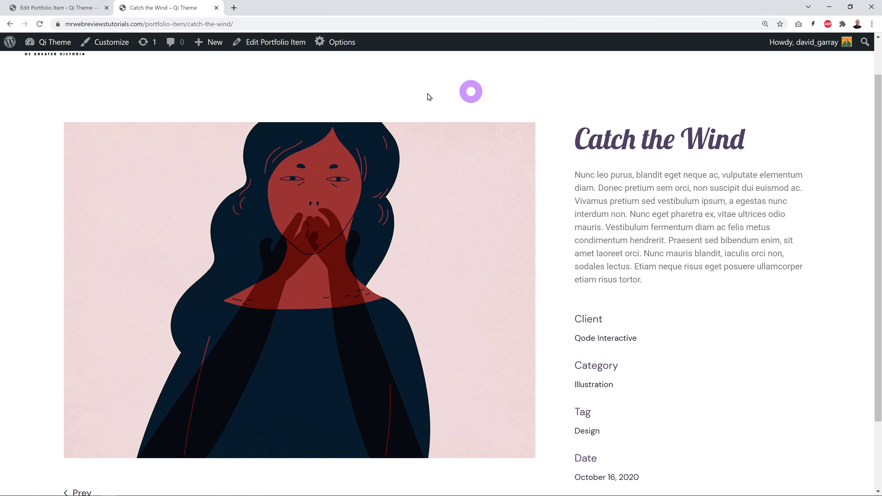
{"action": "left_click", "coordinate": [57, 7]}
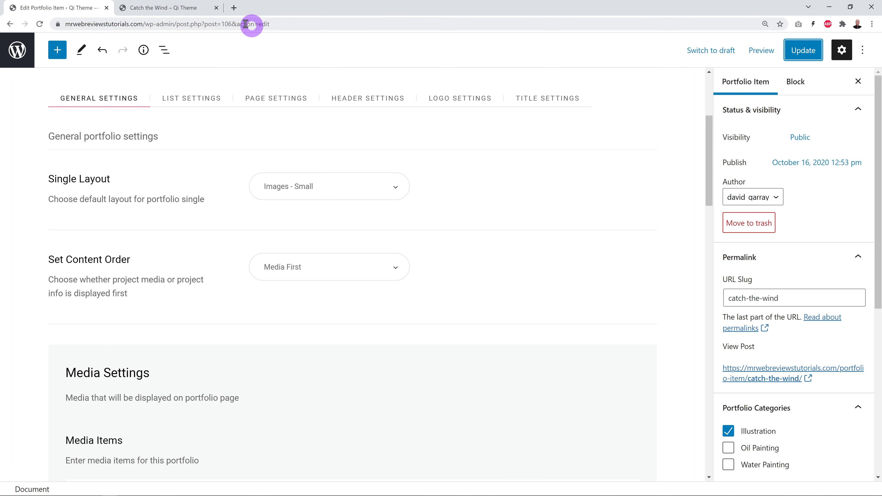
Change the Single Layout back to Images - Big and update the portfolio item.
{"action": "left_click", "coordinate": [193, 9]}
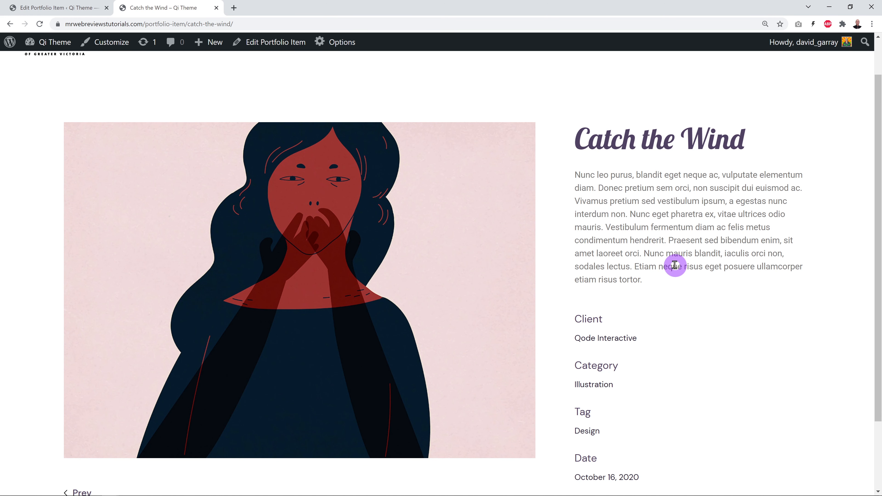
{"action": "left_click", "coordinate": [87, 8]}
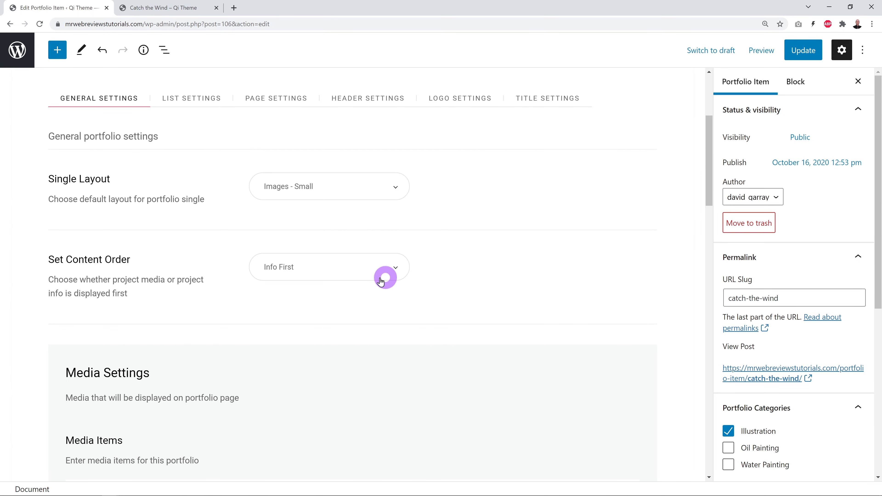
{"action": "left_click", "coordinate": [396, 189]}
{"action": "left_click", "coordinate": [295, 243]}
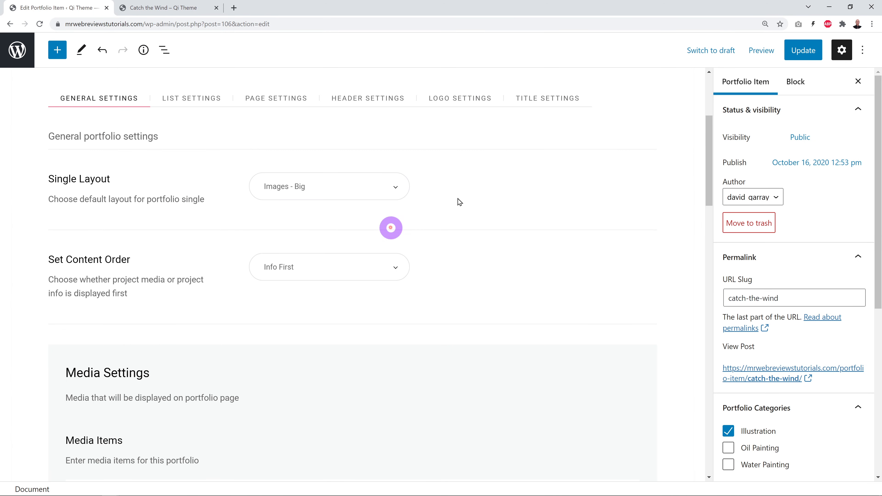
{"action": "left_click", "coordinate": [797, 51]}
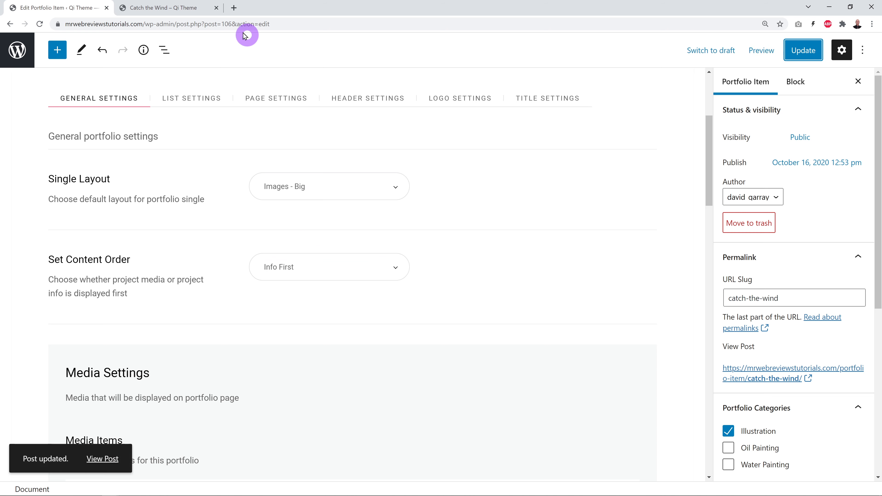
Reload the live page to see the title and text above the full-width image.
{"action": "left_click", "coordinate": [189, 9]}
{"action": "left_click", "coordinate": [41, 26]}
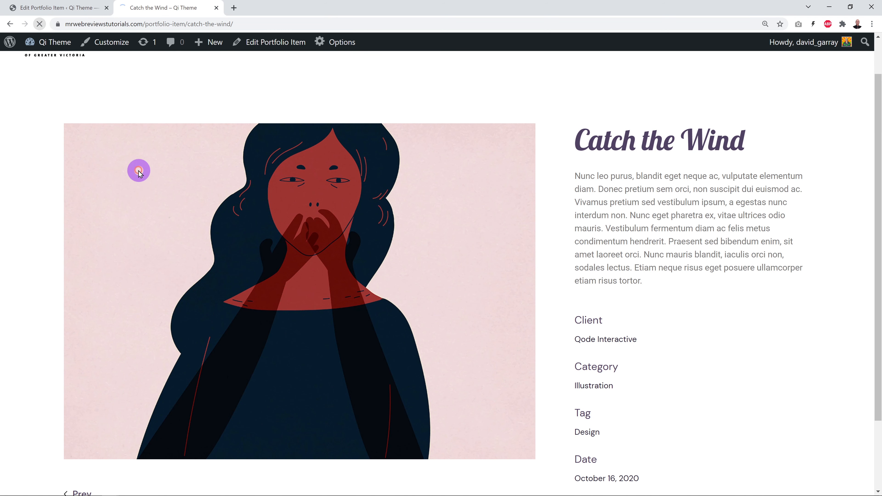
{"action": "scroll", "coordinate": [84, 106], "scroll_direction": "up", "scroll_amount": 2}
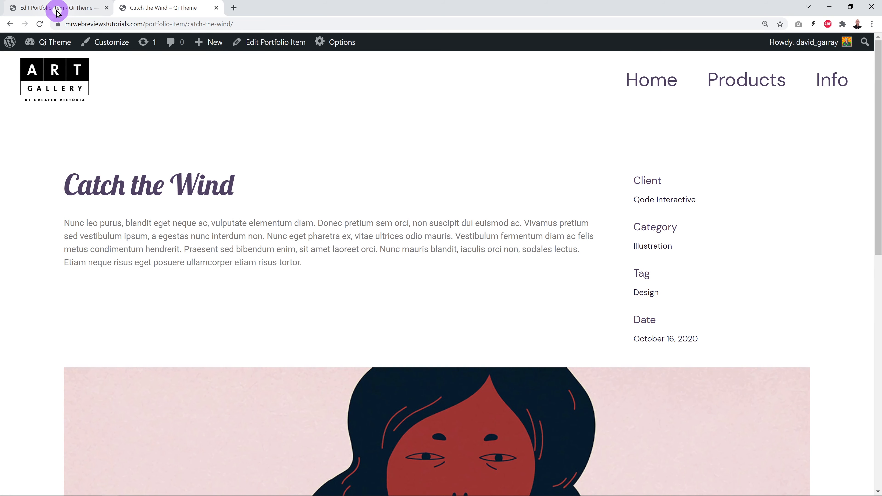
In the item's Media Settings, keep Gallery as the Media Item Type.
{"action": "left_click", "coordinate": [57, 10]}
{"action": "scroll", "coordinate": [538, 250], "scroll_direction": "down", "scroll_amount": 2}
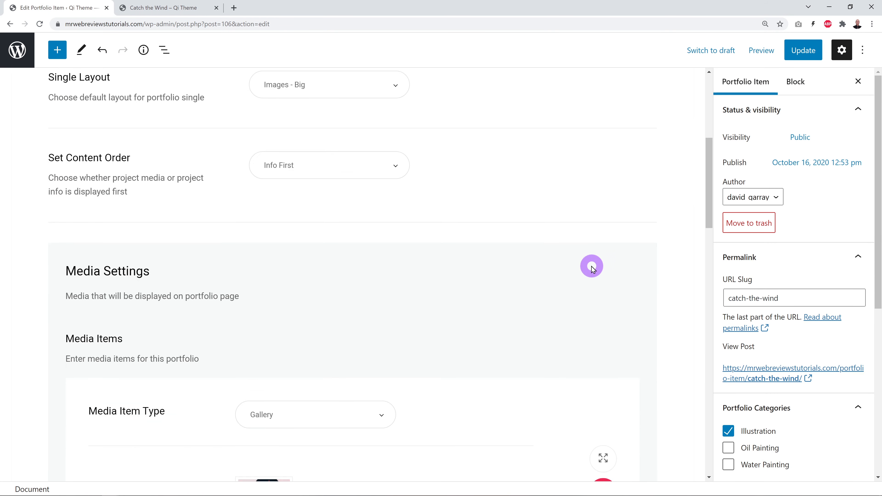
{"action": "scroll", "coordinate": [590, 265], "scroll_direction": "down", "scroll_amount": 4}
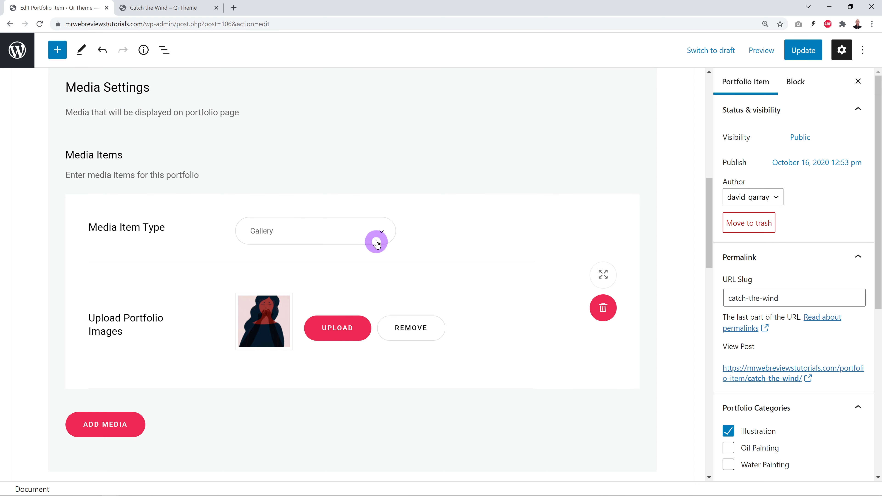
{"action": "left_click", "coordinate": [381, 233]}
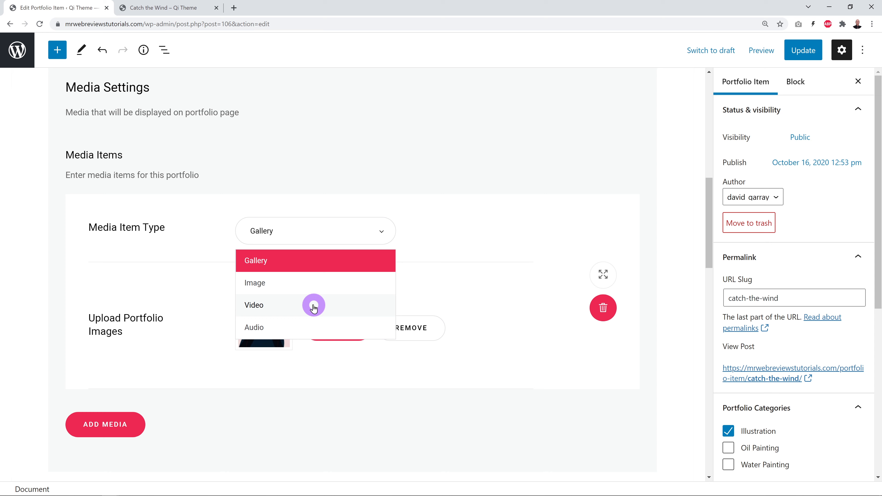
{"action": "left_click", "coordinate": [327, 260]}
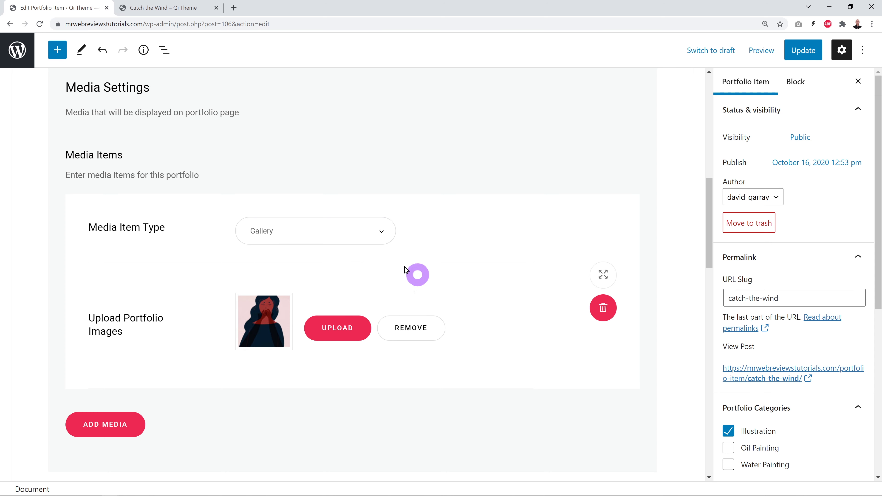
Choose the mountain-climber illustration from the media library for the portfolio.
{"action": "left_click", "coordinate": [345, 334]}
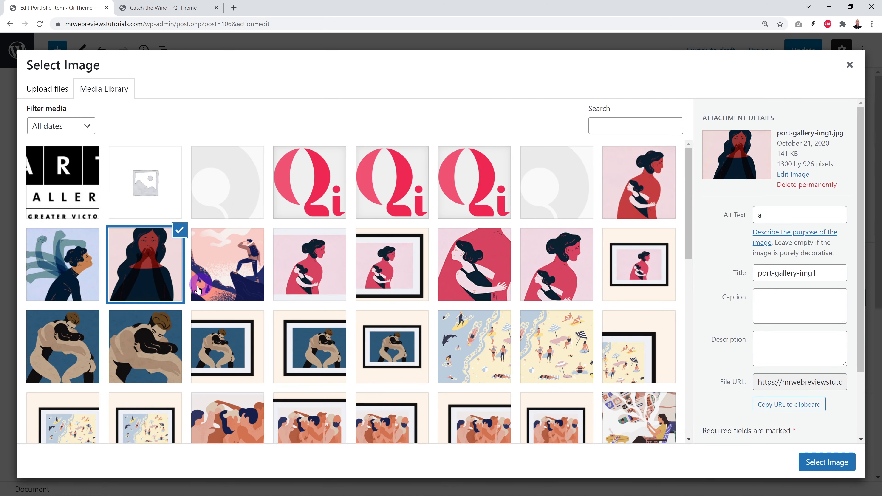
{"action": "left_click", "coordinate": [243, 277]}
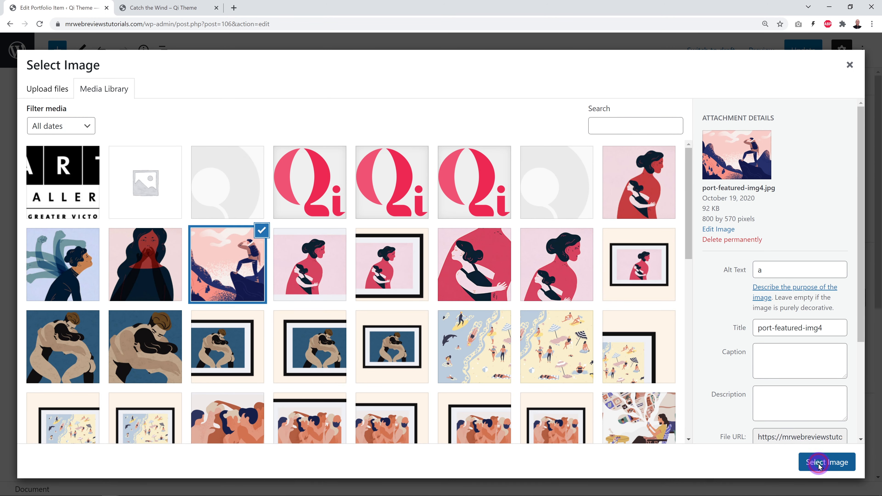
{"action": "left_click", "coordinate": [826, 463]}
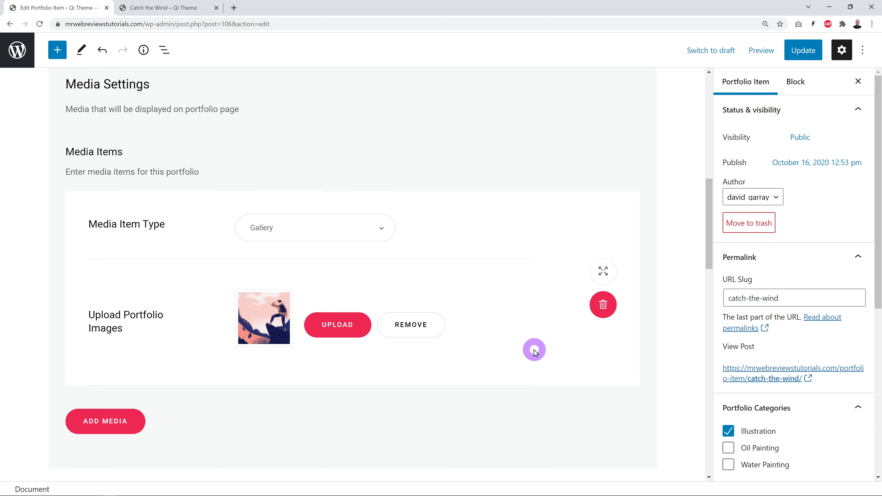
Add port-gallery-img1, port-gallery-img2 and shop-img-6-gallery-4 to the gallery and update the item.
{"action": "scroll", "coordinate": [531, 349], "scroll_direction": "down", "scroll_amount": 1}
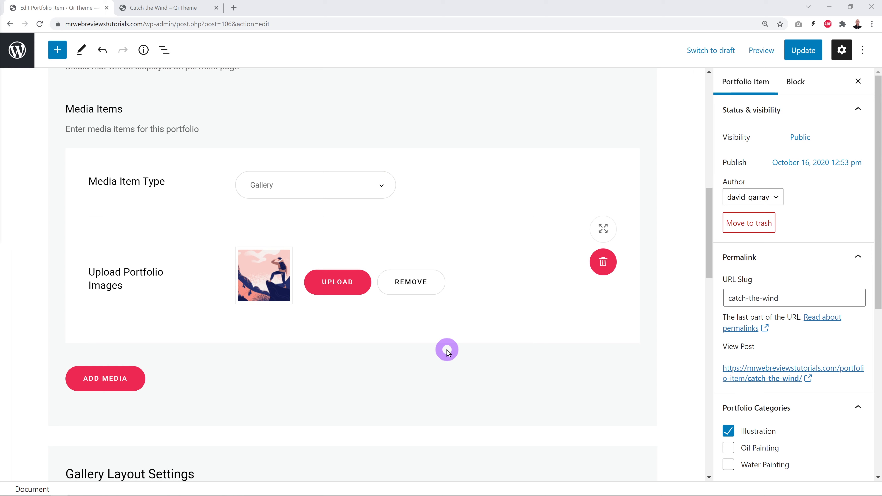
{"action": "left_click", "coordinate": [338, 291]}
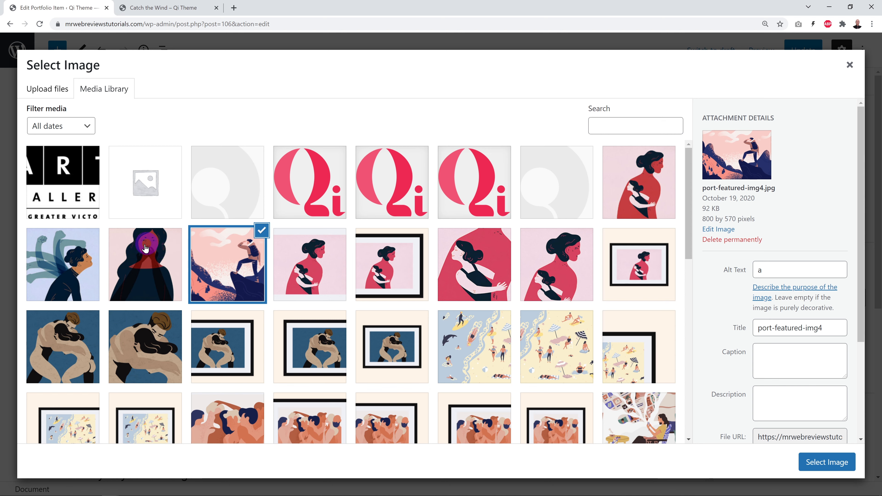
{"action": "left_click", "coordinate": [167, 251]}
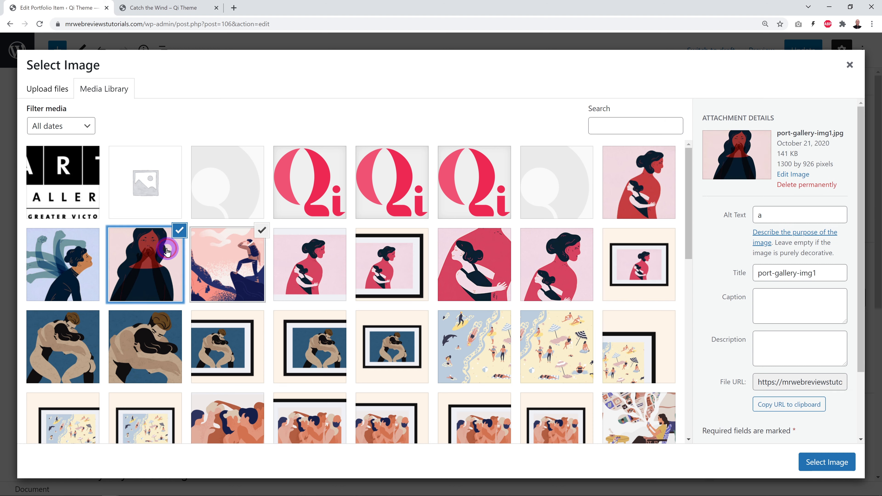
{"action": "left_click", "coordinate": [90, 261]}
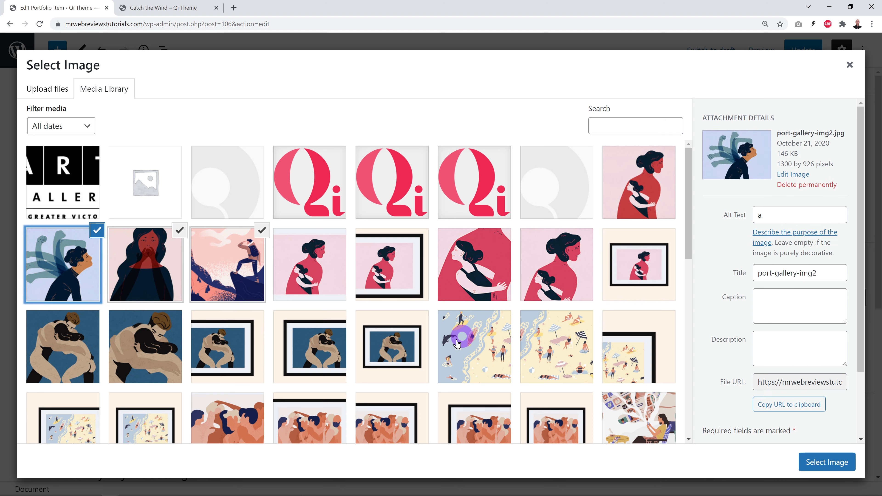
{"action": "left_click", "coordinate": [251, 408]}
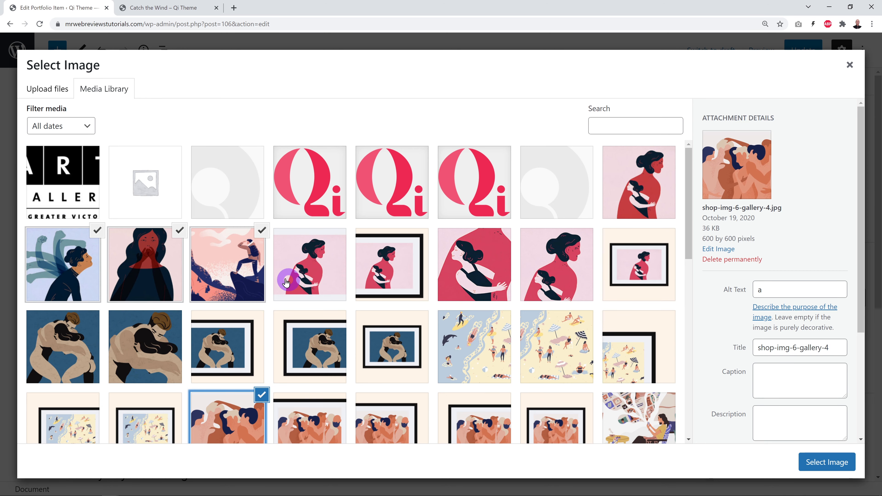
{"action": "left_click", "coordinate": [834, 465]}
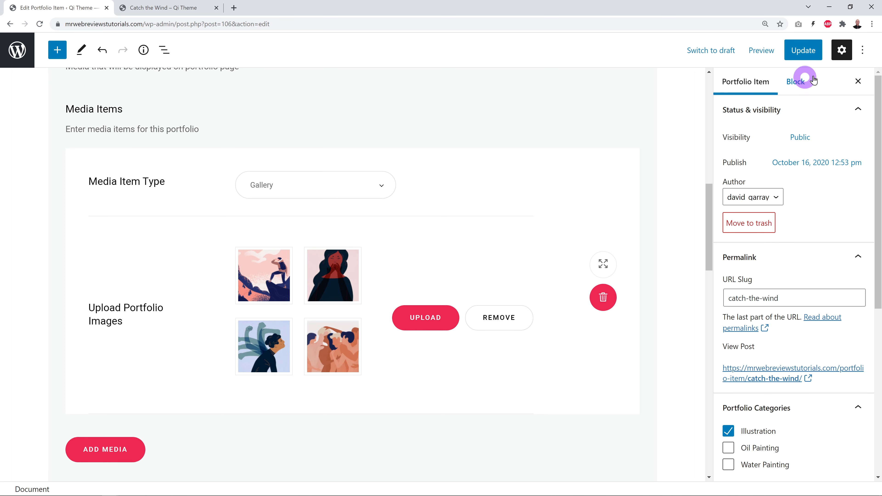
{"action": "left_click", "coordinate": [812, 53]}
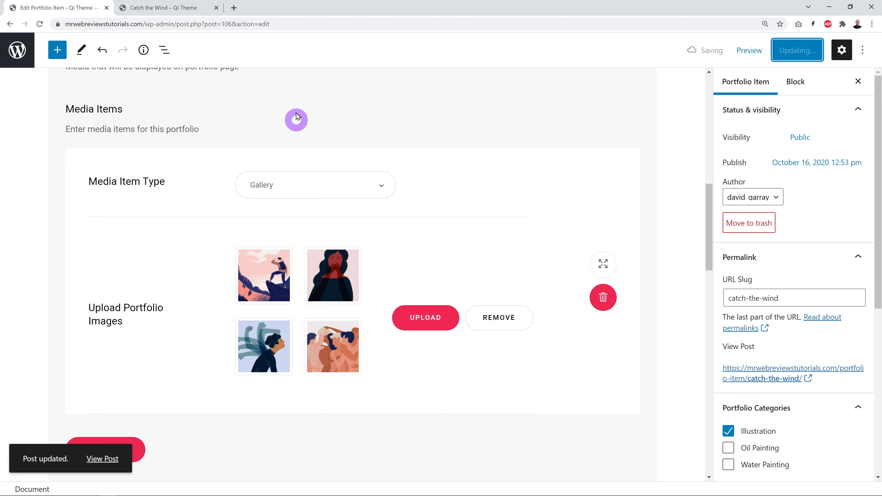
{"action": "left_click", "coordinate": [171, 8]}
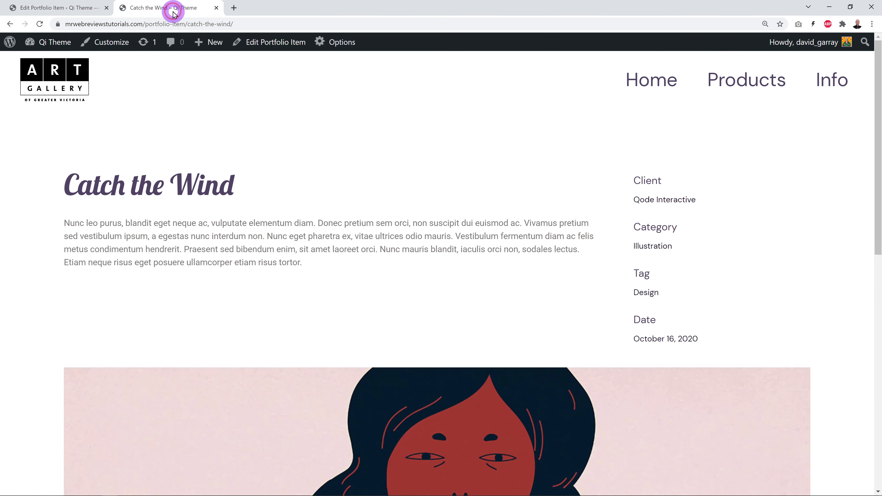
Reload the live page and scroll through the four gallery images stacked one per row.
{"action": "left_click", "coordinate": [40, 24]}
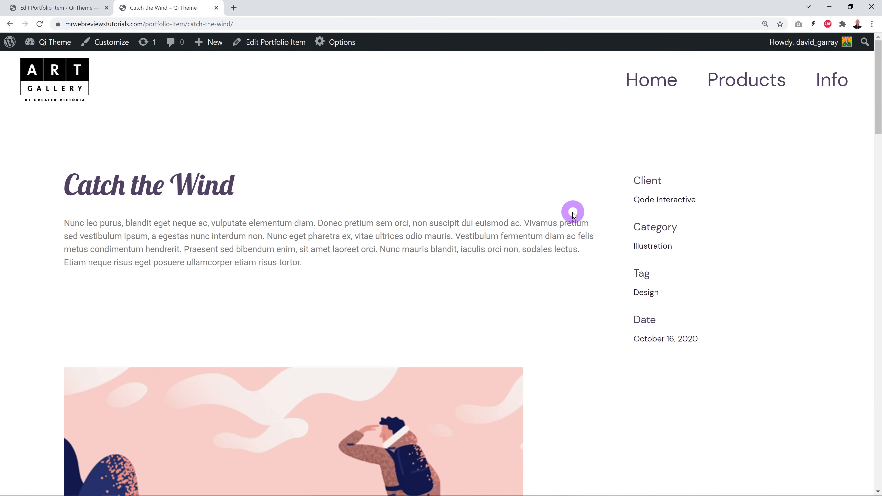
{"action": "scroll", "coordinate": [606, 217], "scroll_direction": "down", "scroll_amount": 15}
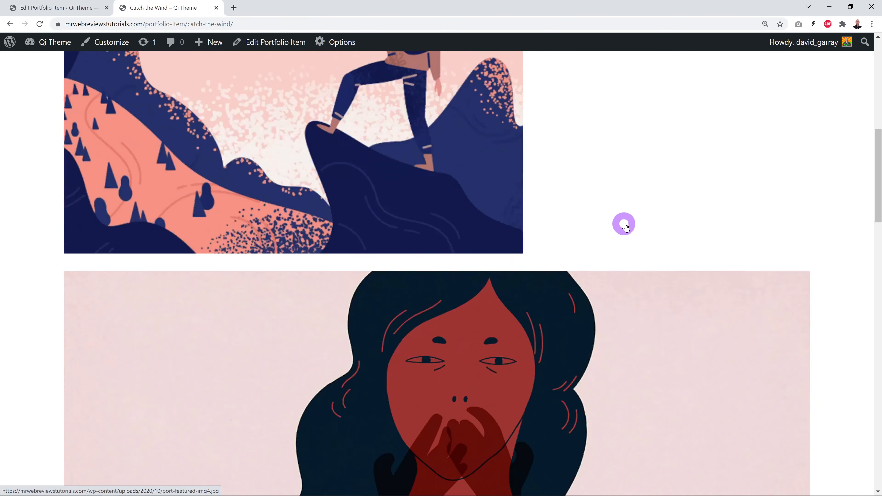
{"action": "scroll", "coordinate": [644, 226], "scroll_direction": "down", "scroll_amount": 20}
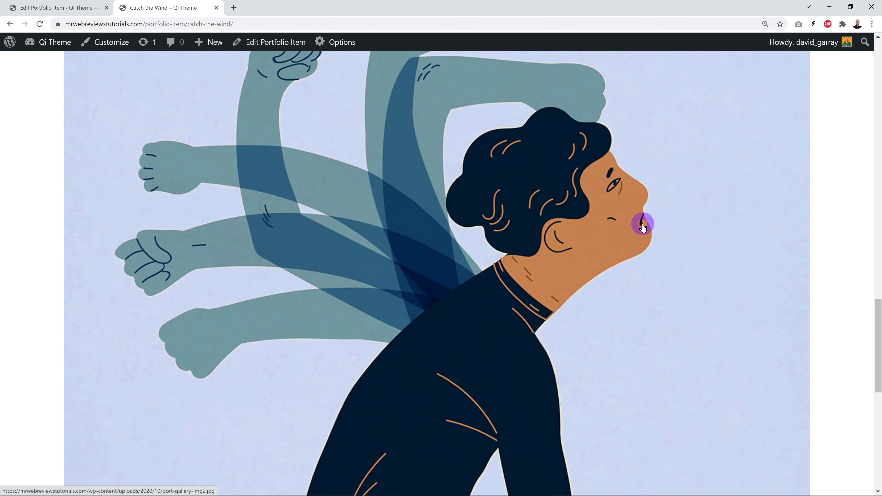
{"action": "scroll", "coordinate": [643, 226], "scroll_direction": "down", "scroll_amount": 5}
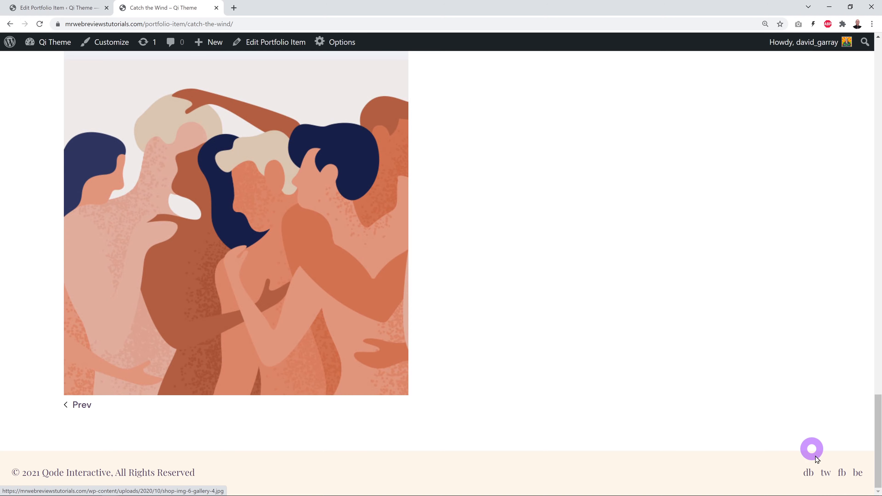
{"action": "left_click_drag", "start_coordinate": [873, 467], "coordinate": [878, 99]}
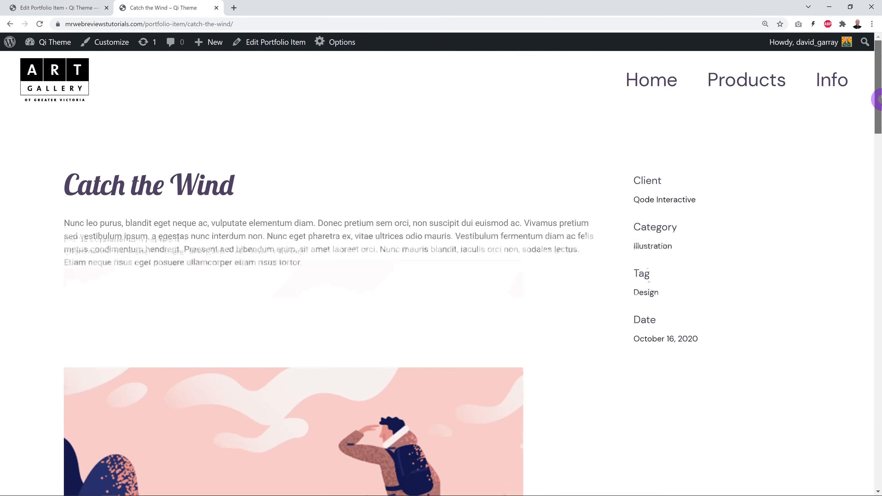
{"action": "left_click", "coordinate": [84, 14]}
In Gallery Layout Settings, choose Two columns and Medium (20) spacing between items.
{"action": "scroll", "coordinate": [554, 298], "scroll_direction": "down", "scroll_amount": 10}
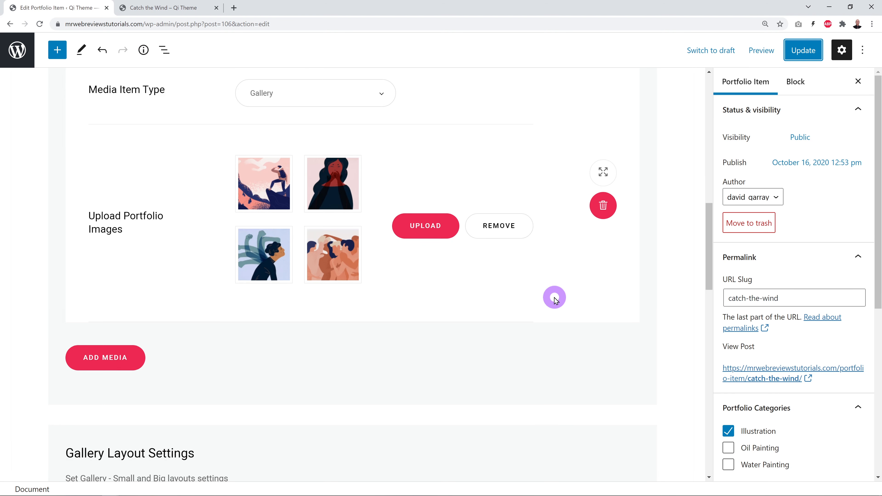
{"action": "scroll", "coordinate": [554, 298], "scroll_direction": "down", "scroll_amount": 1}
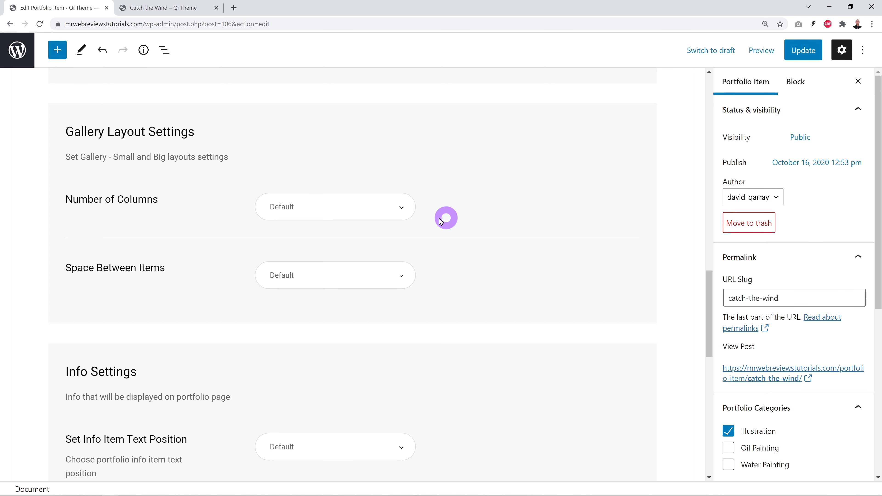
{"action": "left_click", "coordinate": [400, 216]}
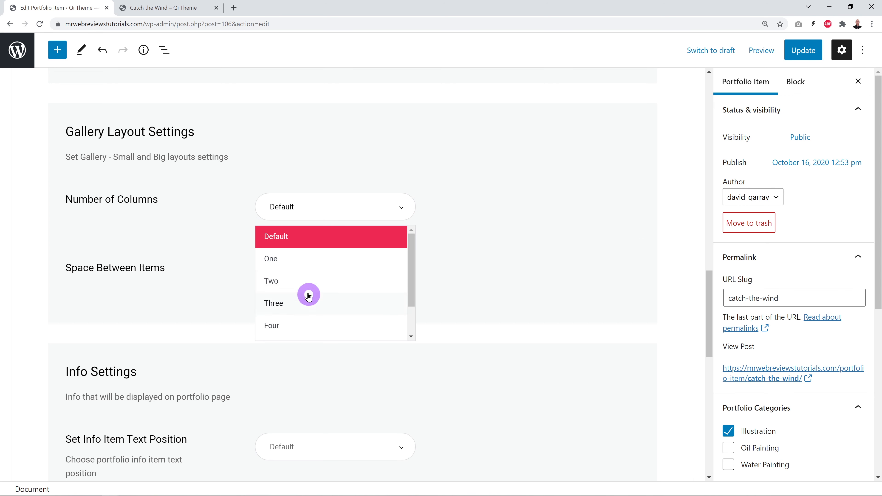
{"action": "left_click", "coordinate": [276, 283]}
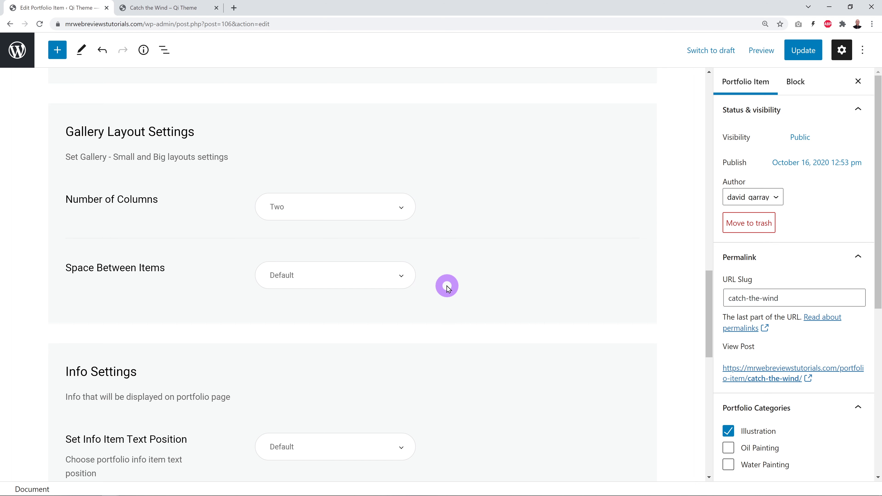
{"action": "left_click", "coordinate": [402, 283]}
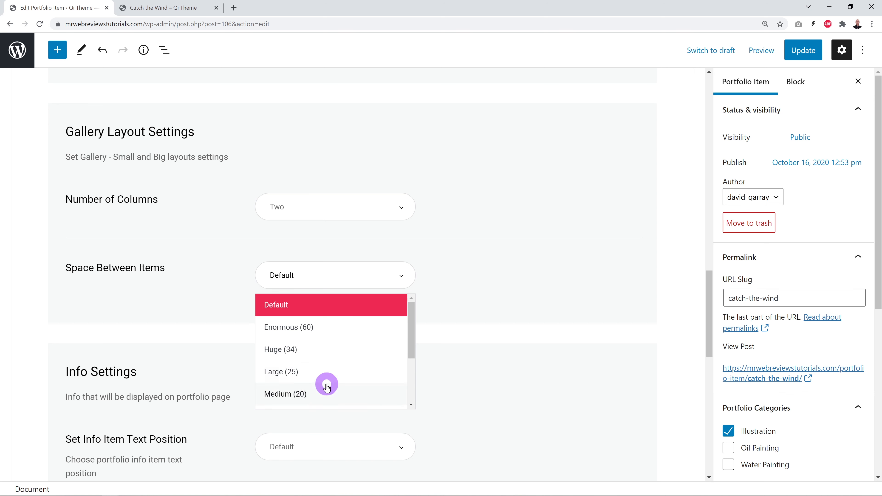
{"action": "scroll", "coordinate": [333, 378], "scroll_direction": "down", "scroll_amount": 2}
{"action": "scroll", "coordinate": [340, 385], "scroll_direction": "up", "scroll_amount": 2}
{"action": "scroll", "coordinate": [342, 386], "scroll_direction": "down", "scroll_amount": 2}
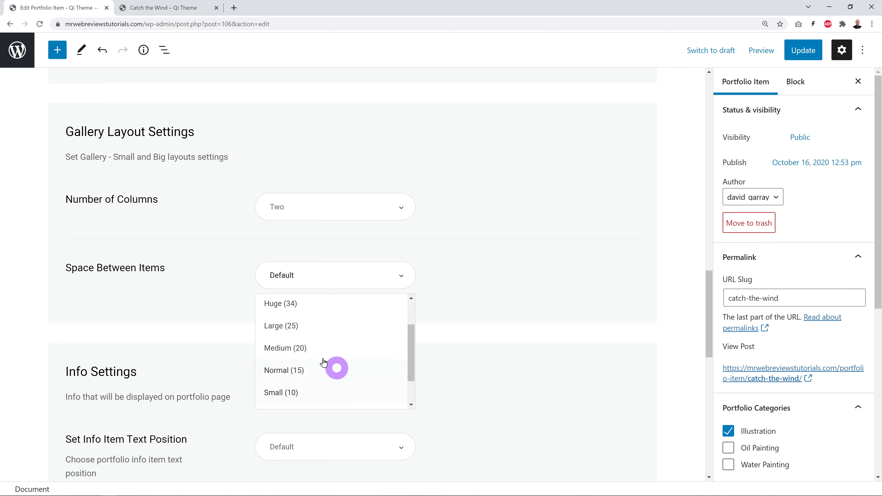
{"action": "left_click", "coordinate": [291, 347]}
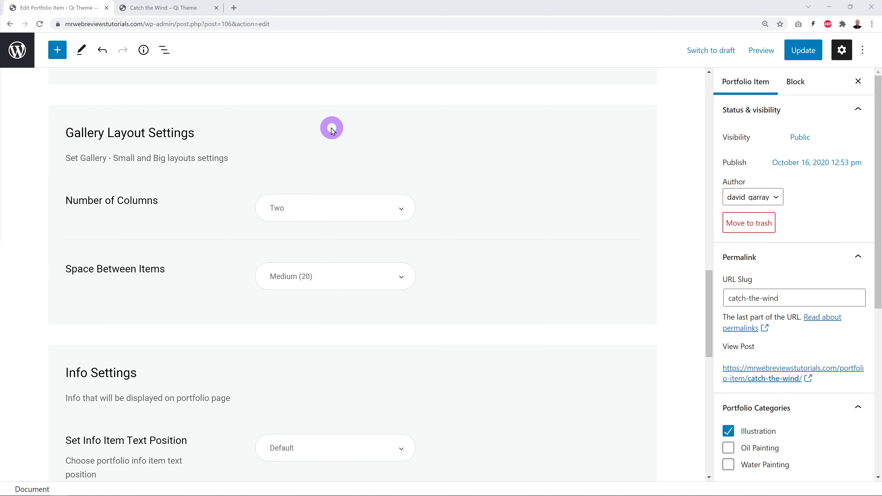
Switch the Single Layout to Gallery - Small, update, and preview it on the live page.
{"action": "scroll", "coordinate": [672, 298], "scroll_direction": "up", "scroll_amount": 20}
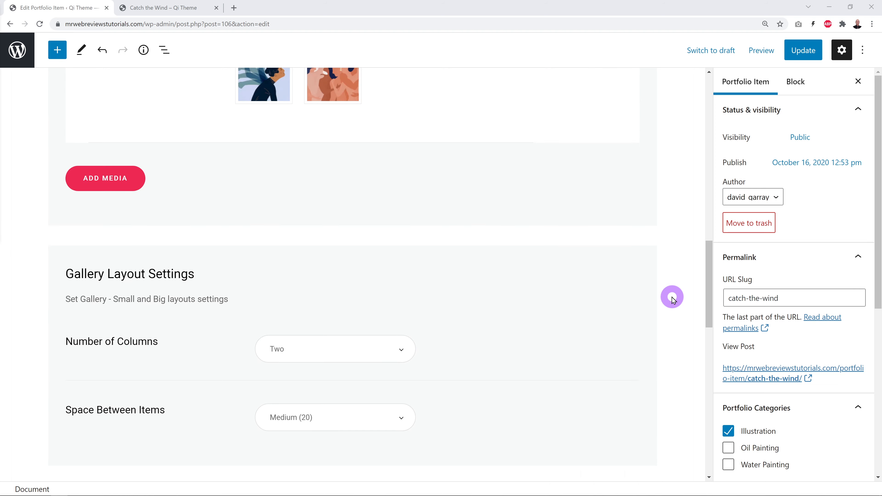
{"action": "scroll", "coordinate": [673, 295], "scroll_direction": "up", "scroll_amount": 2}
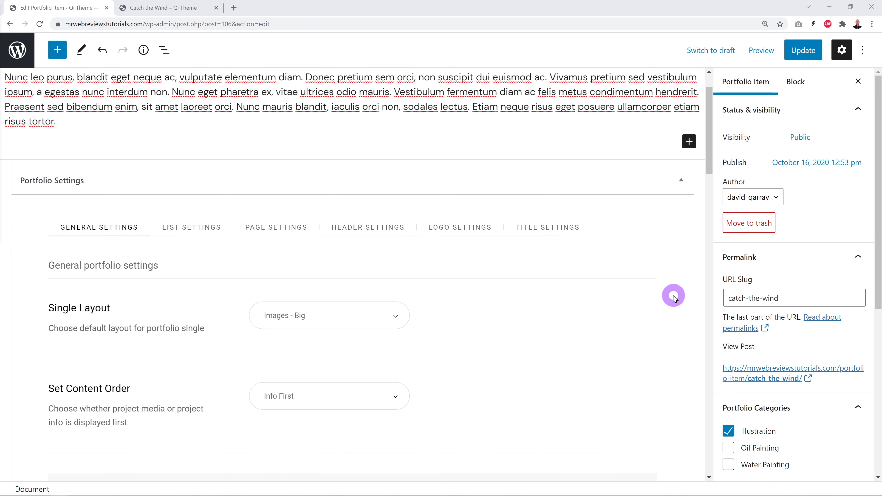
{"action": "scroll", "coordinate": [673, 295], "scroll_direction": "down", "scroll_amount": 1}
{"action": "scroll", "coordinate": [673, 294], "scroll_direction": "down", "scroll_amount": 1}
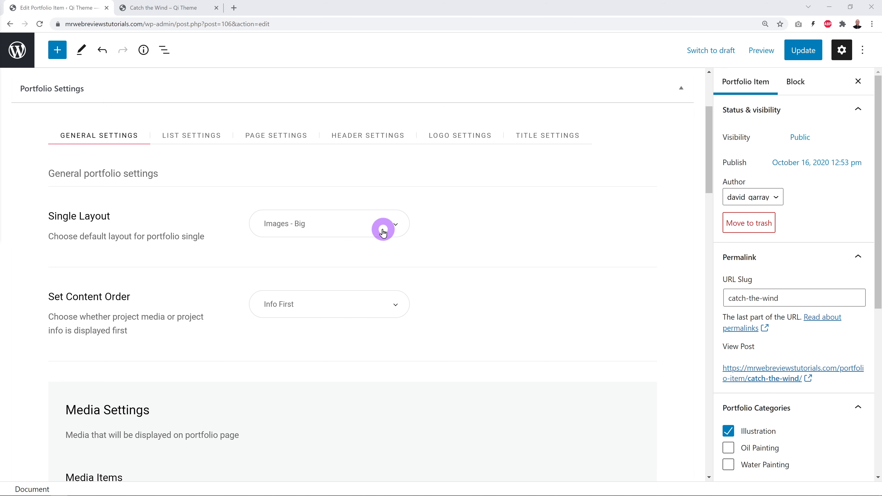
{"action": "left_click", "coordinate": [396, 226]}
{"action": "scroll", "coordinate": [375, 305], "scroll_direction": "up", "scroll_amount": 2}
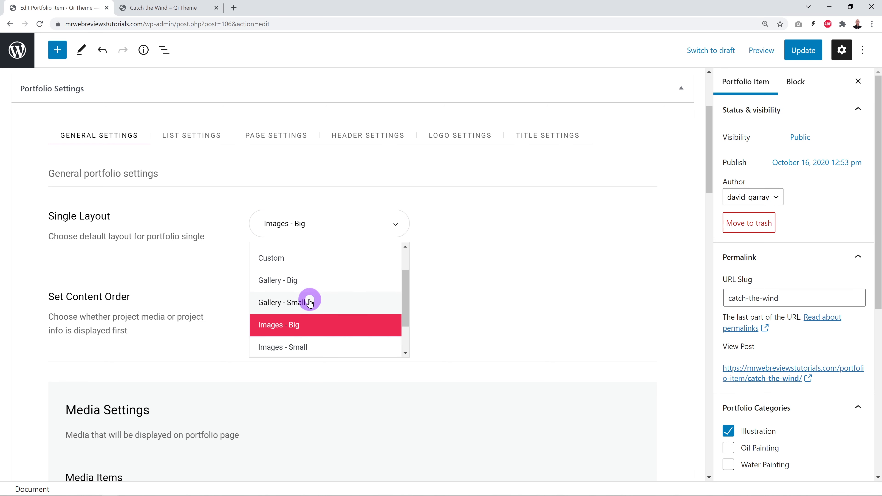
{"action": "left_click", "coordinate": [300, 303]}
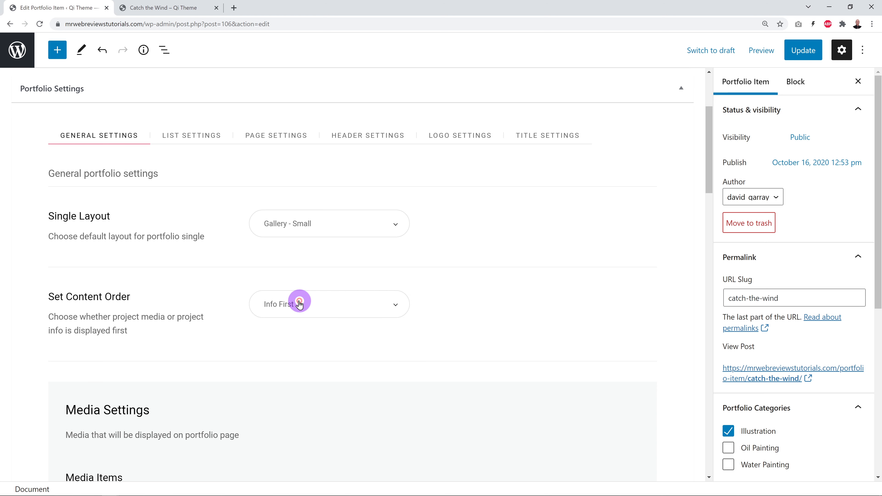
{"action": "left_click", "coordinate": [798, 52]}
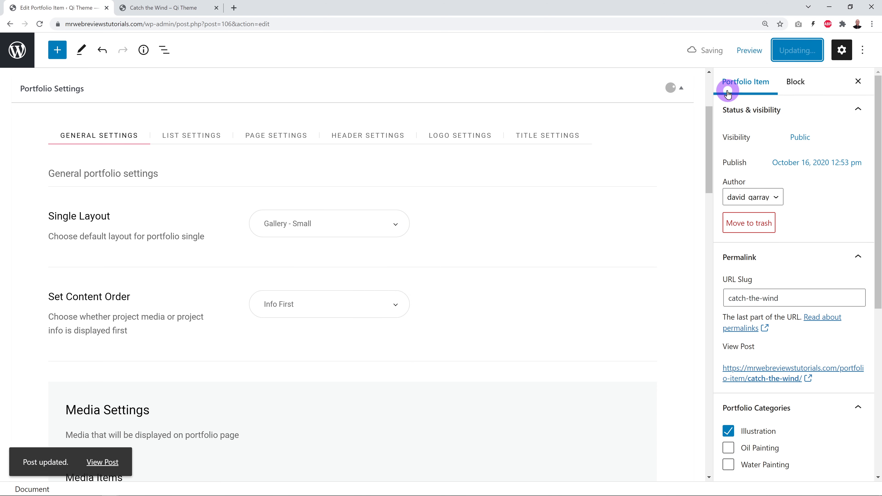
{"action": "left_click", "coordinate": [185, 9]}
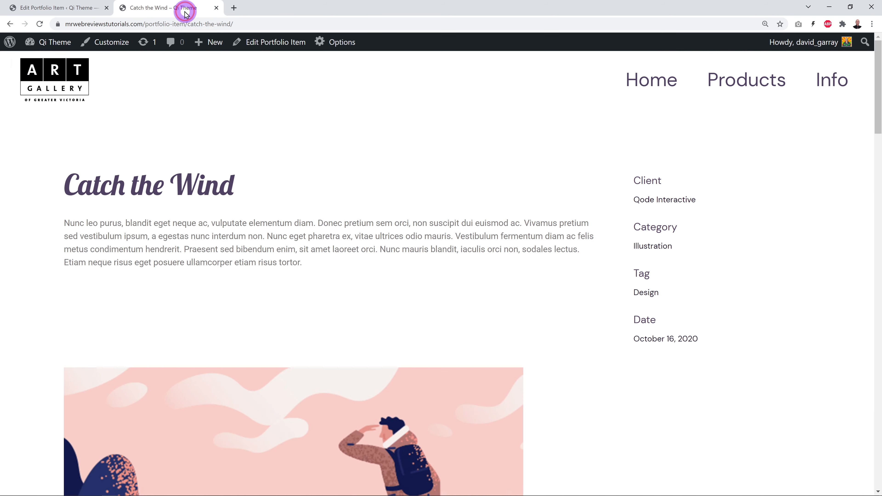
{"action": "left_click", "coordinate": [40, 24]}
{"action": "scroll", "coordinate": [751, 244], "scroll_direction": "down", "scroll_amount": 1}
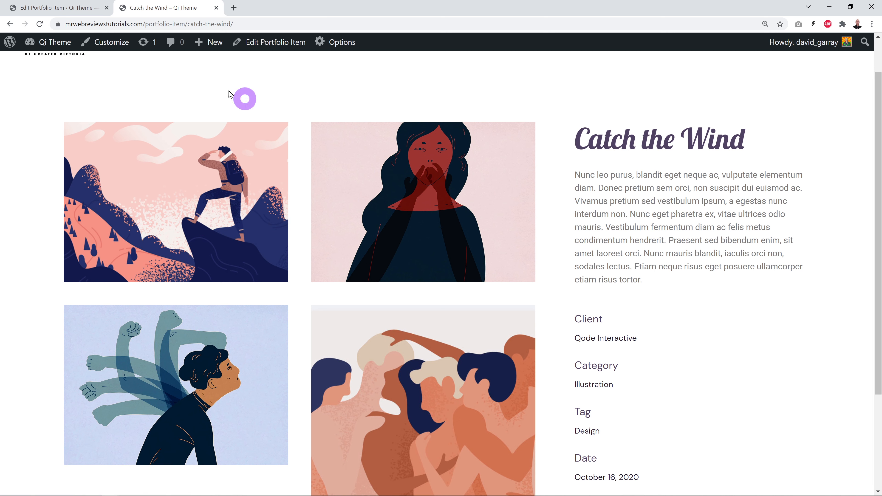
Change the Single Layout to Gallery - Big, update, and review the live two-column gallery.
{"action": "left_click", "coordinate": [79, 7]}
{"action": "left_click", "coordinate": [400, 222]}
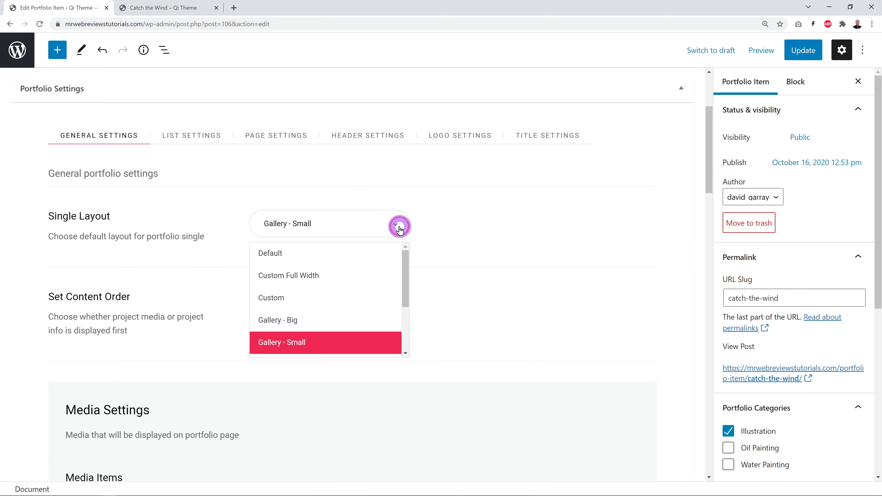
{"action": "left_click", "coordinate": [295, 319]}
{"action": "left_click", "coordinate": [798, 50]}
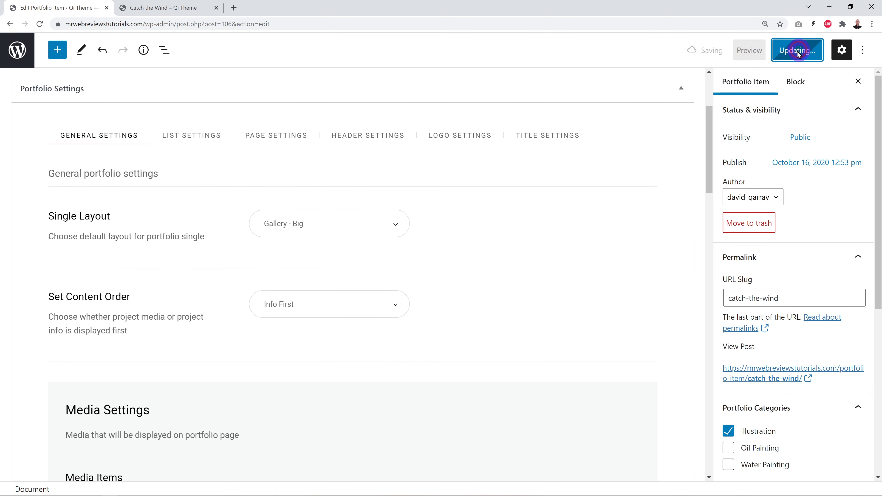
{"action": "left_click", "coordinate": [153, 8]}
{"action": "left_click", "coordinate": [46, 25]}
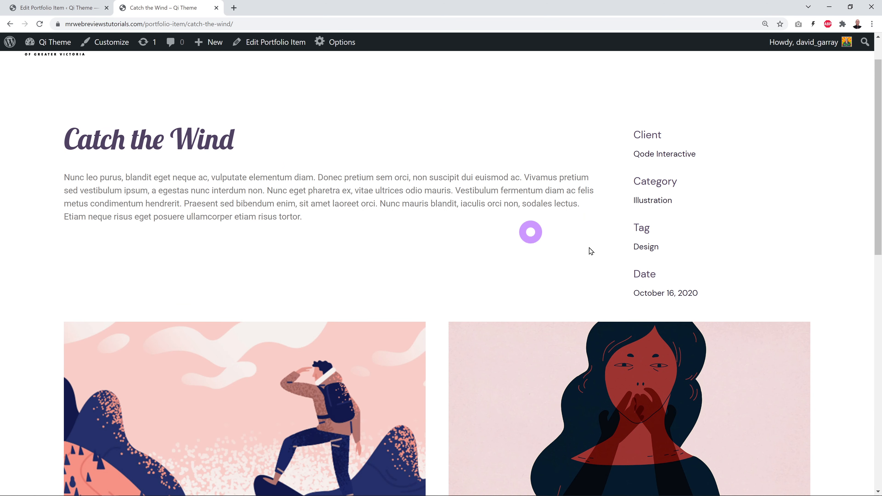
{"action": "scroll", "coordinate": [794, 248], "scroll_direction": "down", "scroll_amount": 4}
{"action": "scroll", "coordinate": [794, 248], "scroll_direction": "down", "scroll_amount": 13}
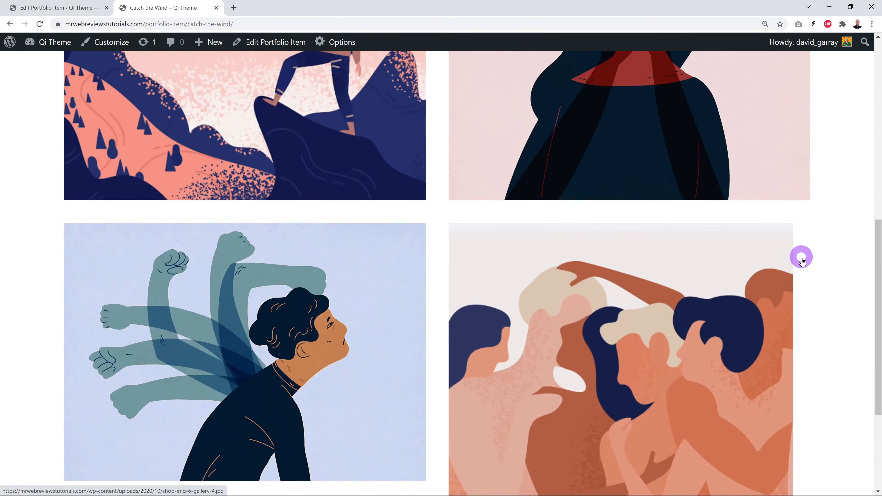
{"action": "scroll", "coordinate": [807, 265], "scroll_direction": "up", "scroll_amount": 8}
{"action": "scroll", "coordinate": [809, 268], "scroll_direction": "up", "scroll_amount": 10}
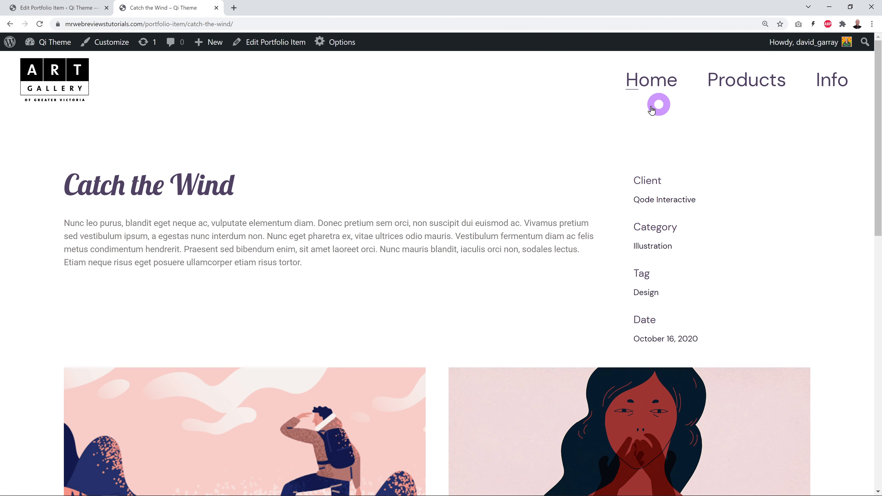
{"action": "left_click", "coordinate": [74, 10]}
{"action": "left_click_drag", "start_coordinate": [709, 163], "coordinate": [694, 374]}
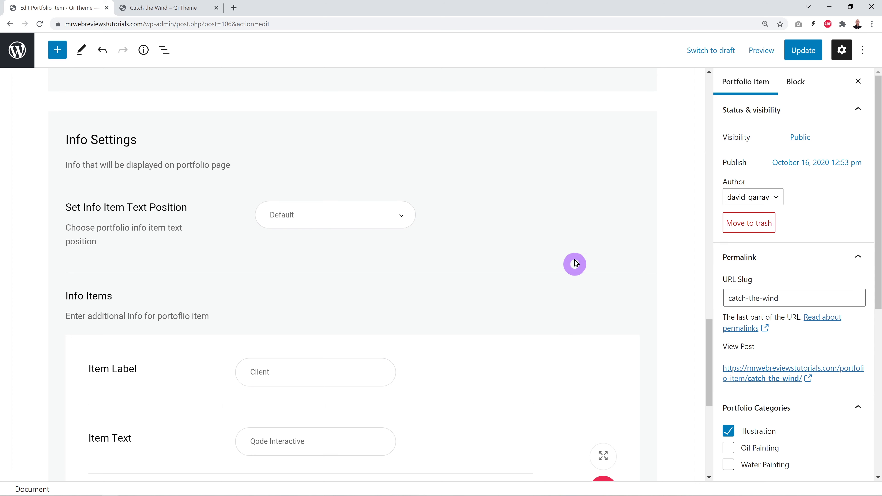
{"action": "left_click", "coordinate": [407, 220]}
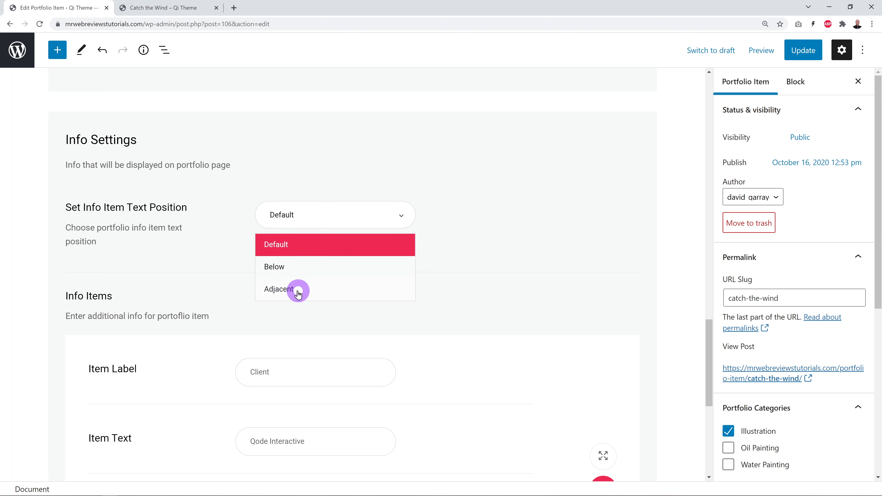
{"action": "left_click", "coordinate": [532, 235]}
{"action": "left_click", "coordinate": [168, 7]}
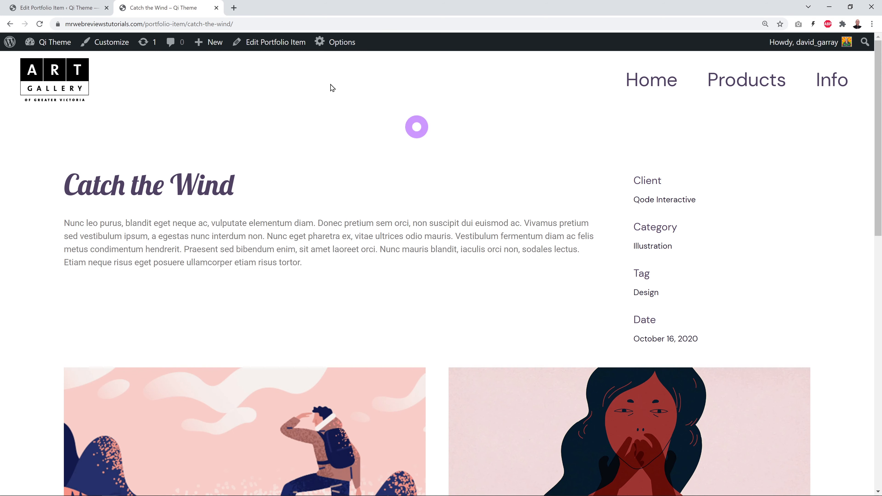
{"action": "left_click", "coordinate": [78, 9]}
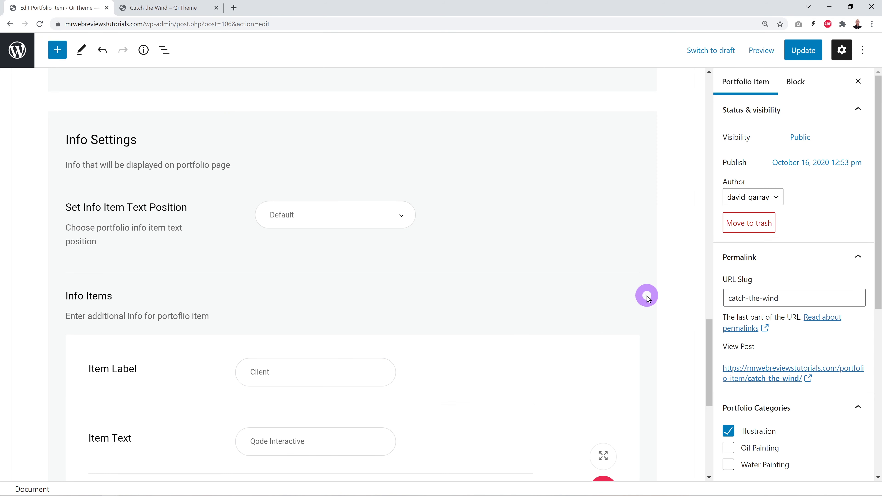
{"action": "left_click_drag", "start_coordinate": [709, 341], "coordinate": [712, 385]}
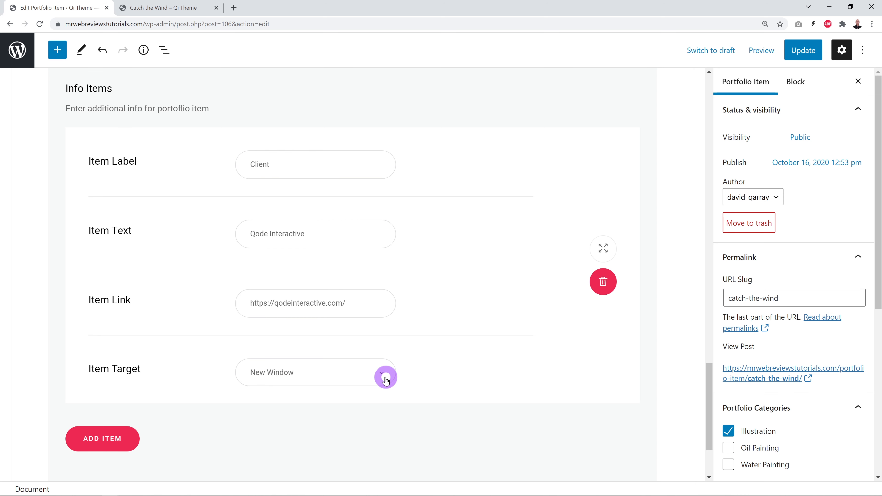
{"action": "left_click", "coordinate": [173, 8]}
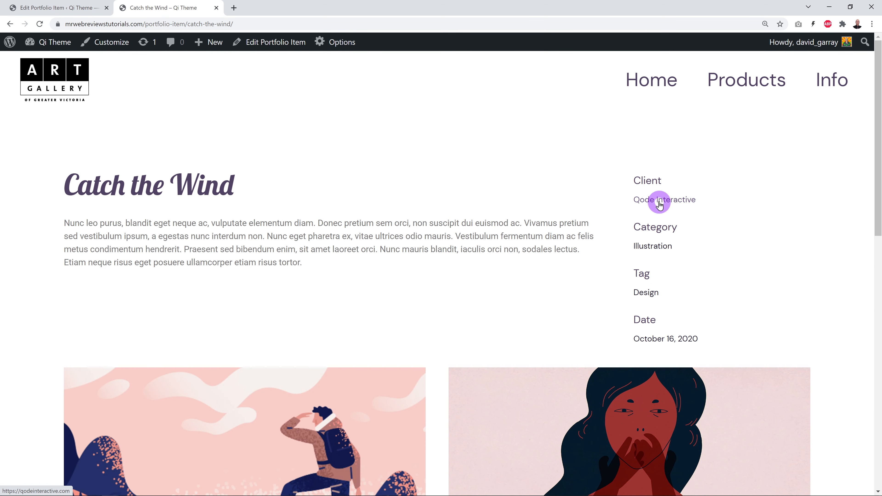
{"action": "left_click", "coordinate": [673, 203]}
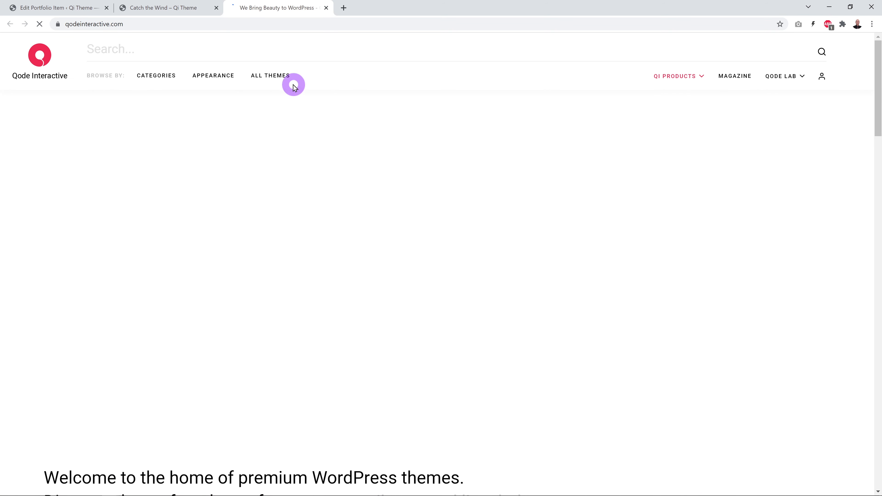
{"action": "left_click", "coordinate": [325, 7]}
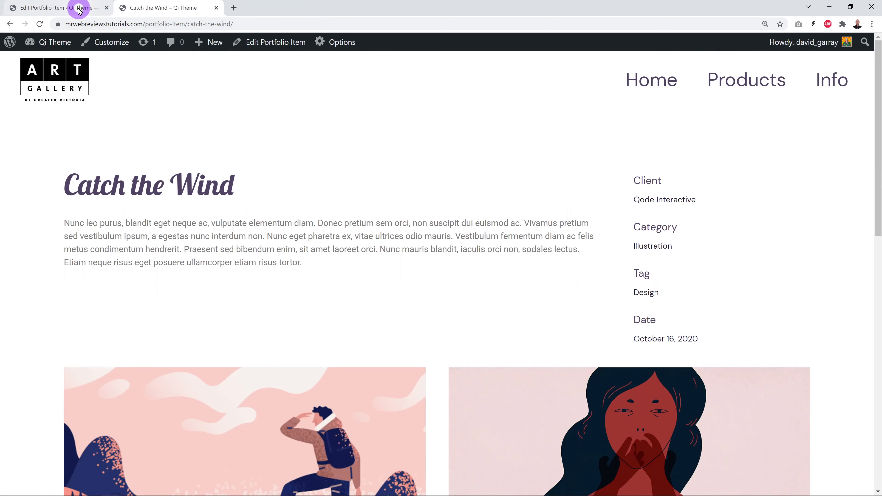
{"action": "left_click", "coordinate": [74, 9]}
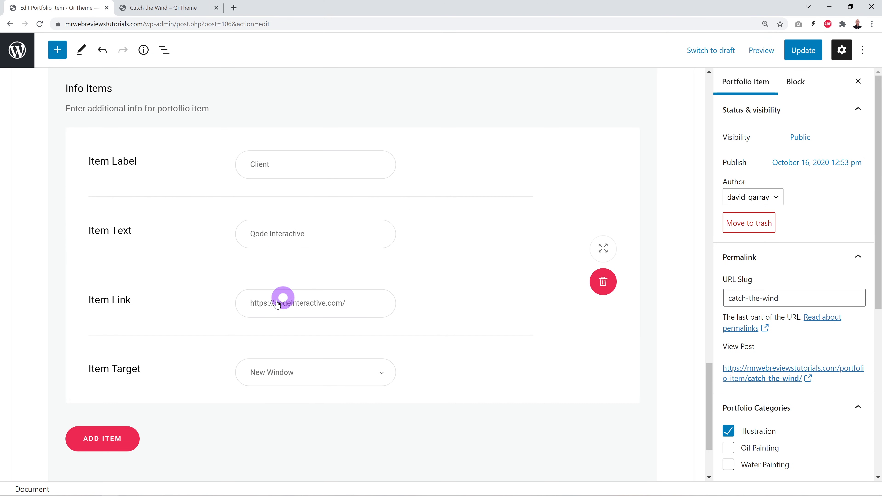
{"action": "left_click", "coordinate": [181, 8]}
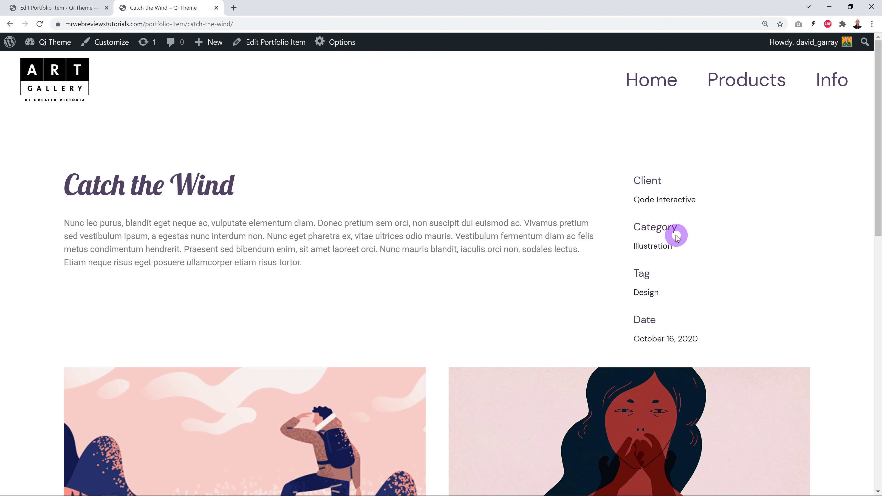
Check the catch-the-wind slug in the live page's web address.
{"action": "left_click", "coordinate": [31, 7]}
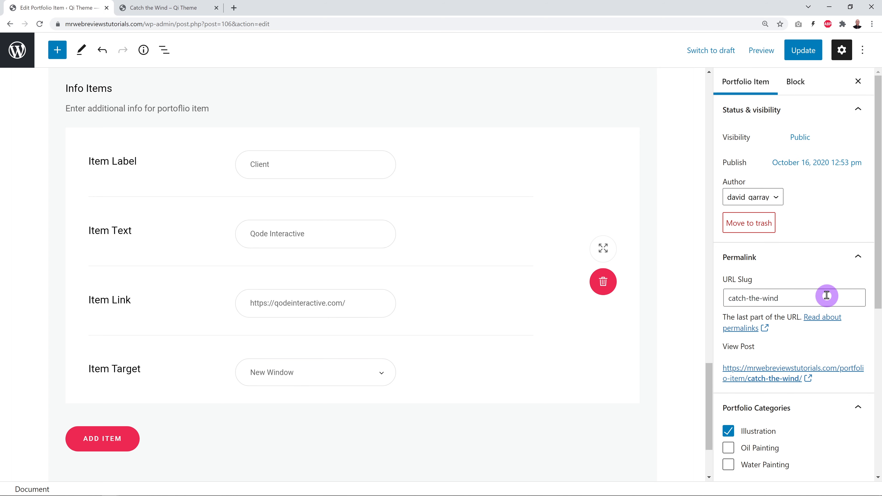
{"action": "scroll", "coordinate": [833, 297], "scroll_direction": "down", "scroll_amount": 1}
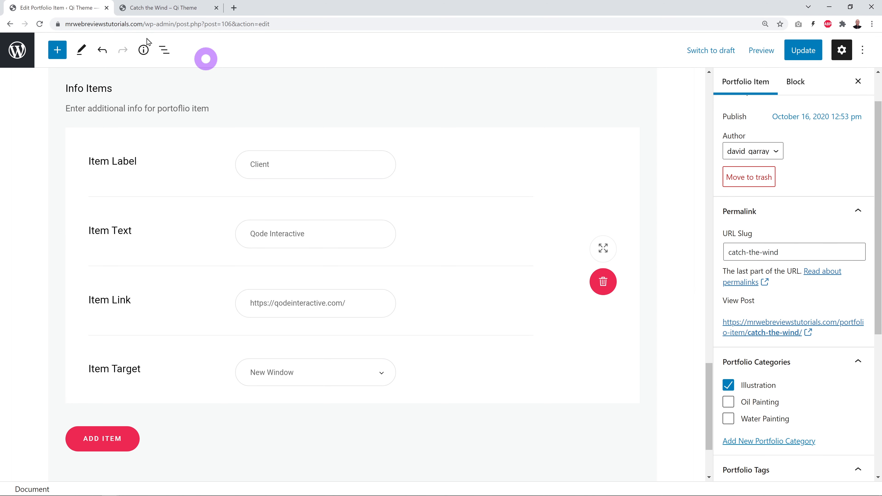
{"action": "left_click", "coordinate": [147, 7]}
{"action": "left_click", "coordinate": [145, 23]}
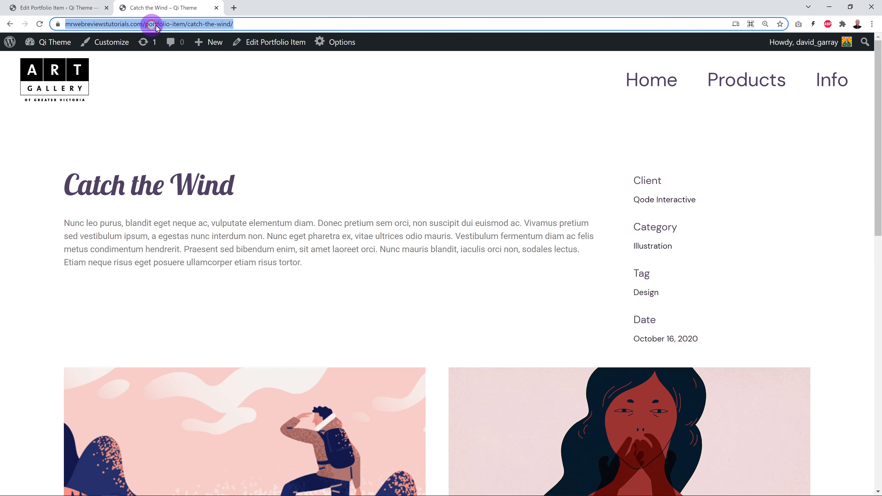
{"action": "left_click", "coordinate": [198, 23]}
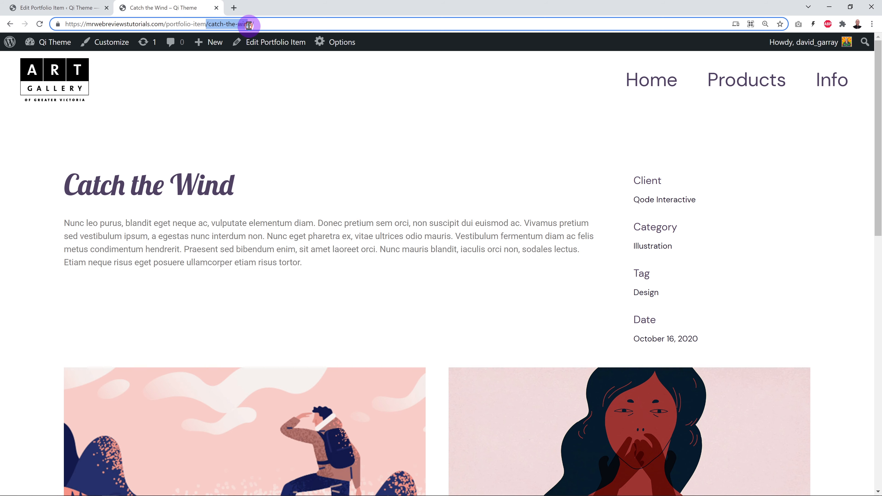
Add the Oil Painting category and Modern tag, update, and reload the live page.
{"action": "left_click", "coordinate": [69, 7]}
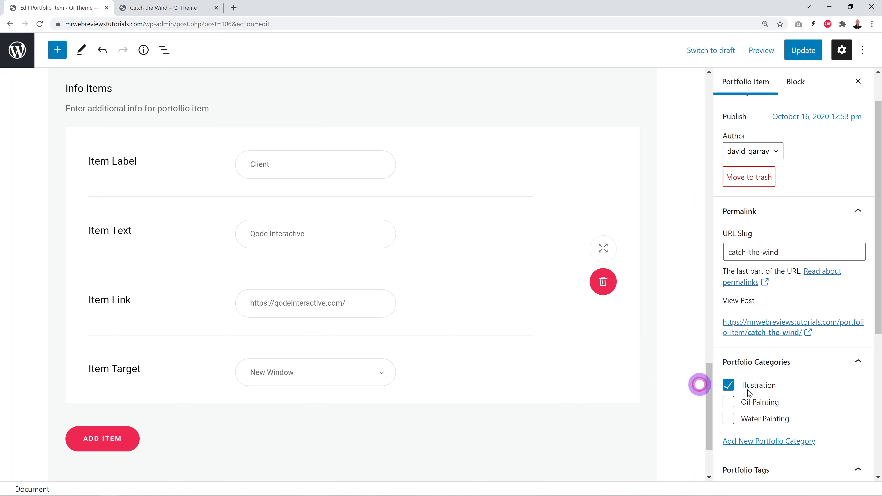
{"action": "scroll", "coordinate": [843, 350], "scroll_direction": "down", "scroll_amount": 1}
{"action": "scroll", "coordinate": [843, 351], "scroll_direction": "down", "scroll_amount": 2}
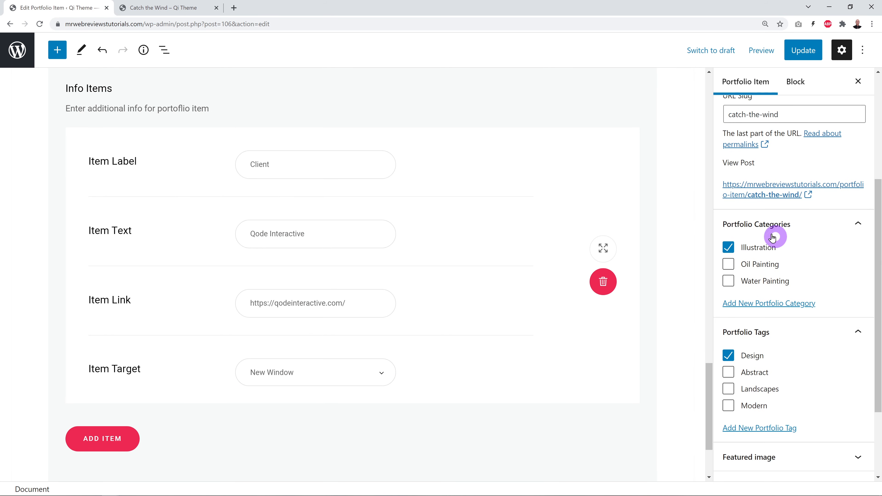
{"action": "scroll", "coordinate": [843, 232], "scroll_direction": "down", "scroll_amount": 1}
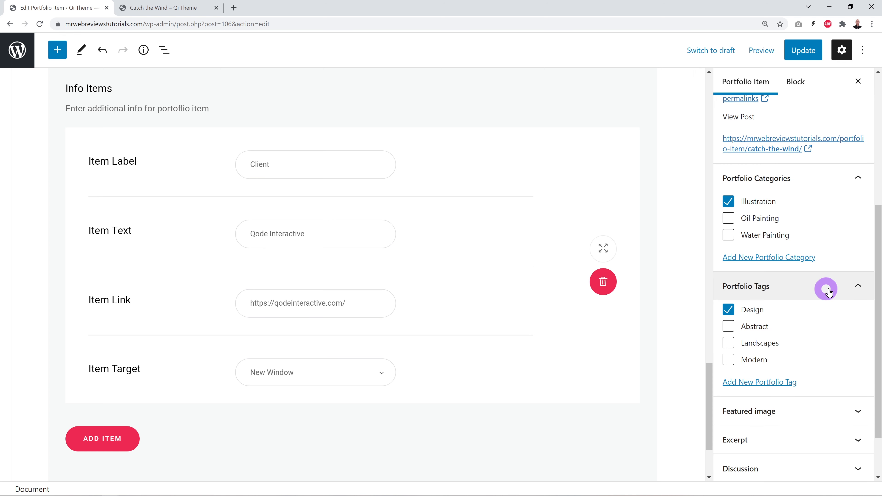
{"action": "scroll", "coordinate": [841, 288], "scroll_direction": "down", "scroll_amount": 1}
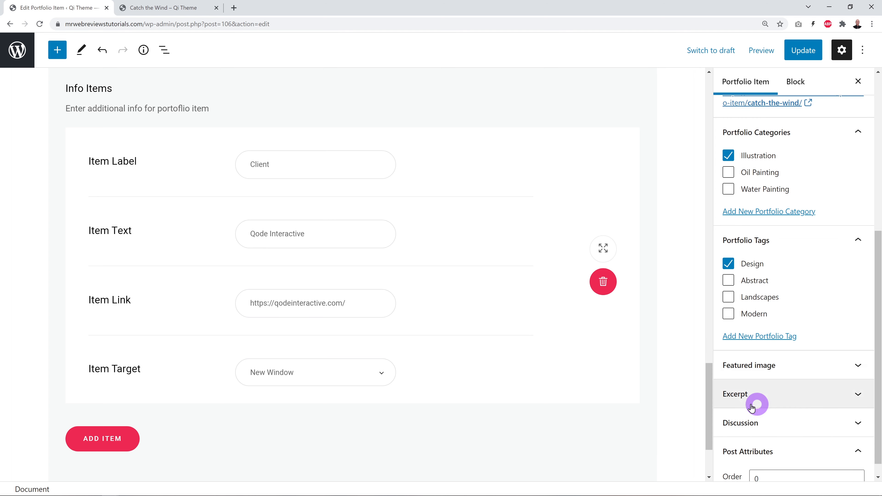
{"action": "scroll", "coordinate": [807, 440], "scroll_direction": "down", "scroll_amount": 1}
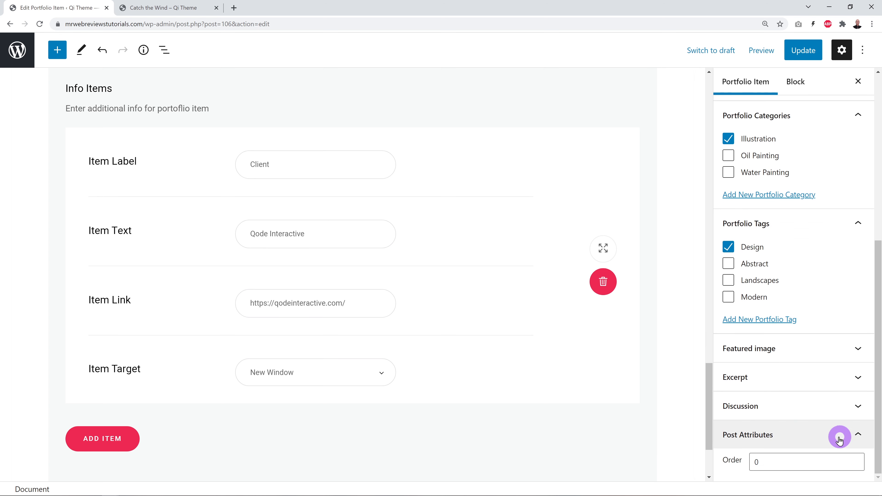
{"action": "scroll", "coordinate": [839, 441], "scroll_direction": "up", "scroll_amount": 2}
{"action": "scroll", "coordinate": [839, 442], "scroll_direction": "up", "scroll_amount": 1}
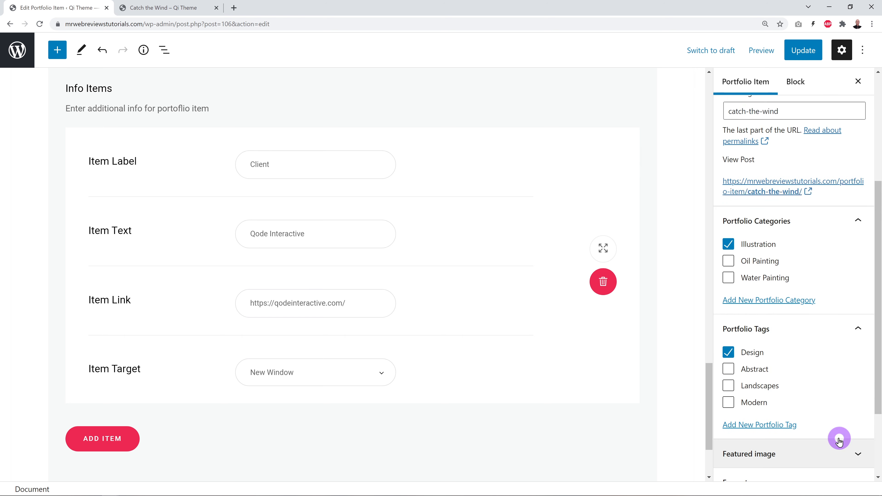
{"action": "scroll", "coordinate": [839, 440], "scroll_direction": "down", "scroll_amount": 1}
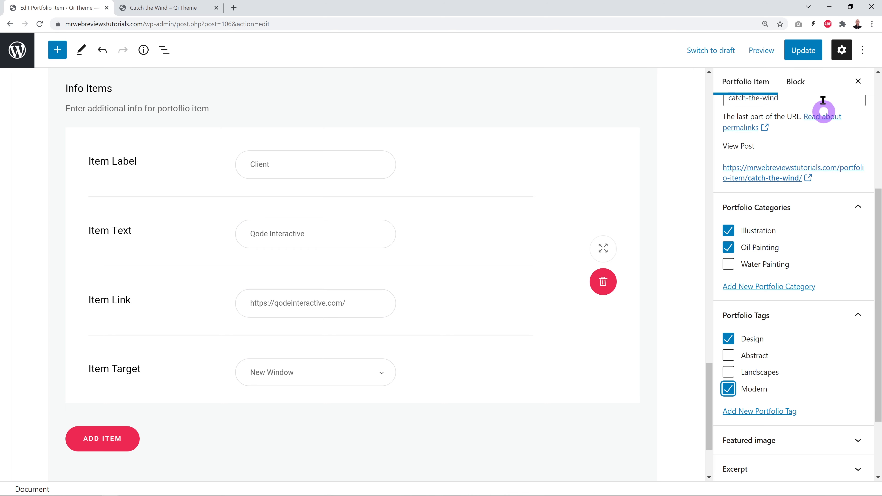
{"action": "left_click", "coordinate": [804, 56]}
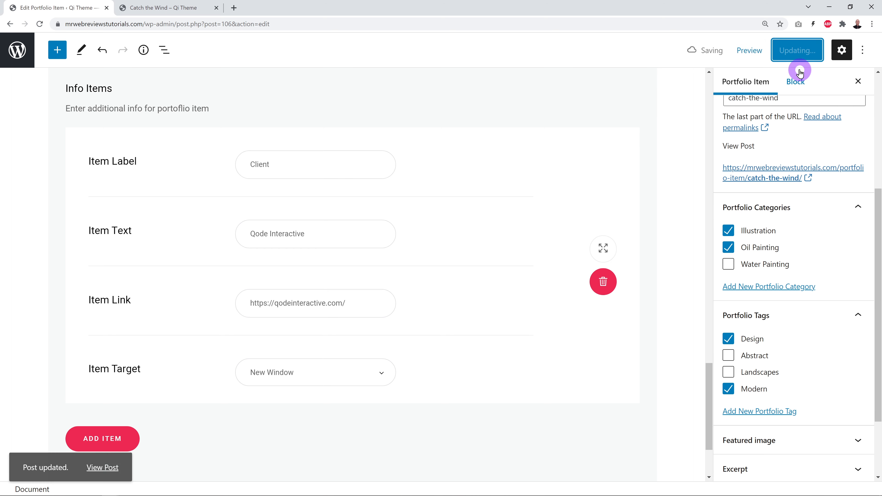
{"action": "left_click", "coordinate": [188, 12]}
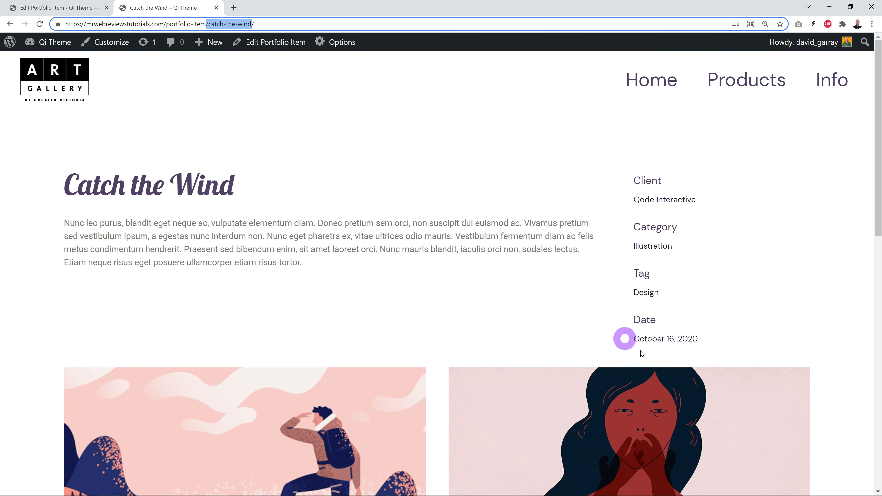
{"action": "left_click", "coordinate": [39, 23]}
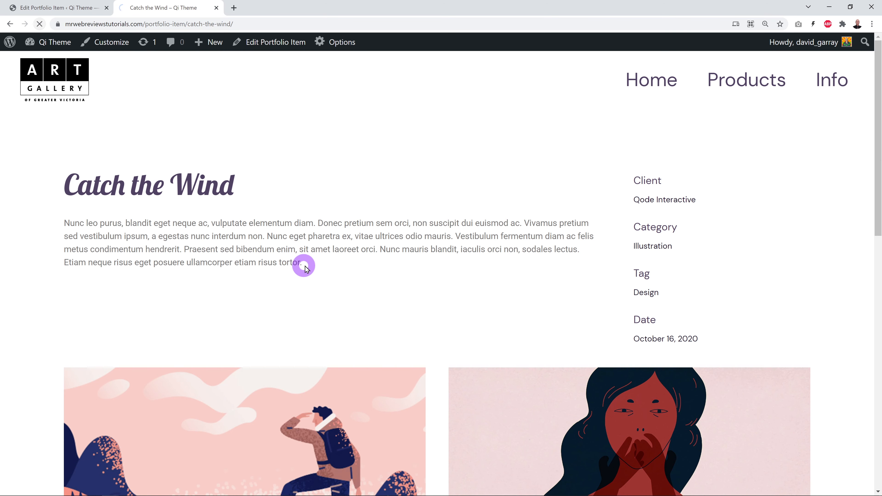
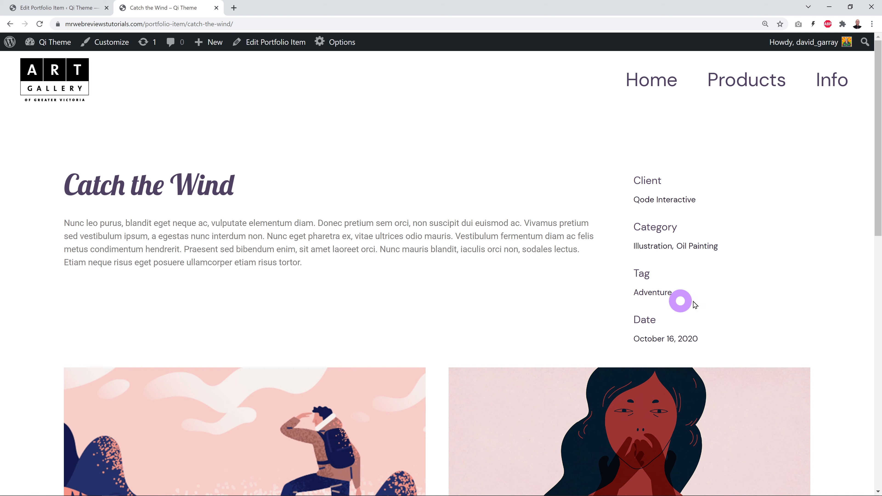
Back in the Catch the Wind item editor, open Portfolio Settings' List Settings tab.
{"action": "left_click", "coordinate": [74, 11]}
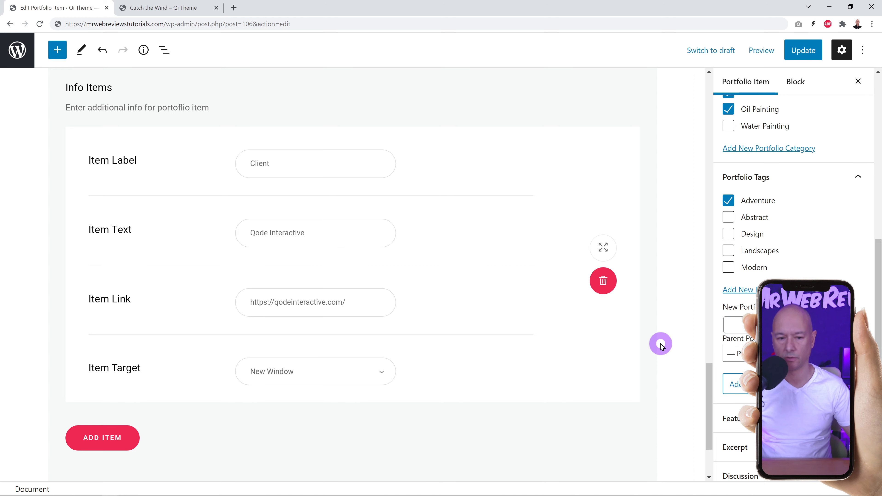
{"action": "left_click", "coordinate": [709, 208]}
{"action": "left_click_drag", "start_coordinate": [709, 208], "coordinate": [708, 147]}
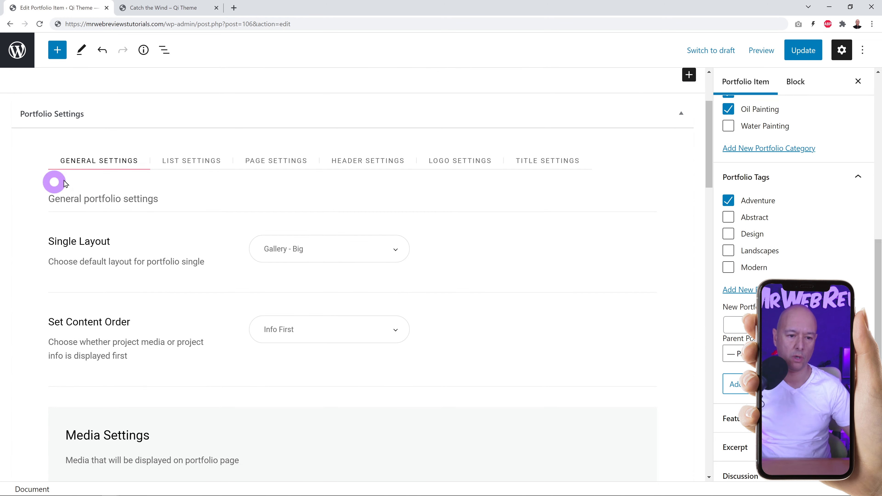
{"action": "left_click", "coordinate": [190, 160]}
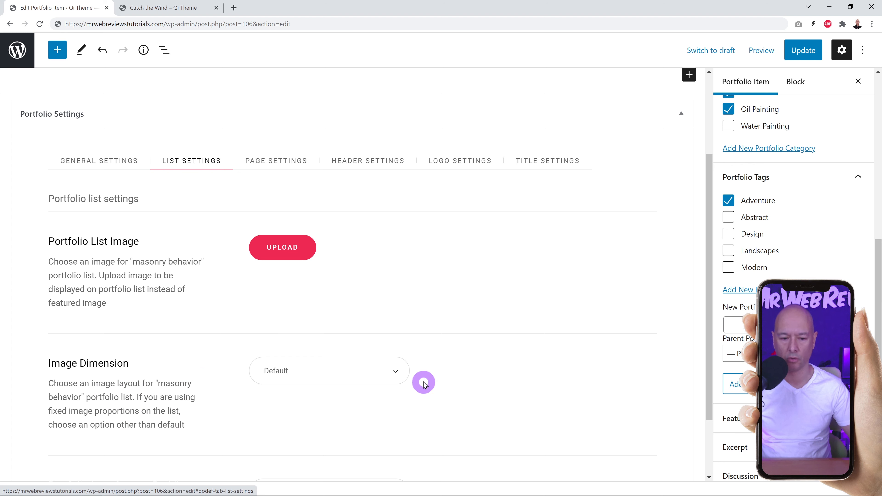
Leave the list Image Dimension at Default and open the Page Settings tab.
{"action": "left_click", "coordinate": [400, 370]}
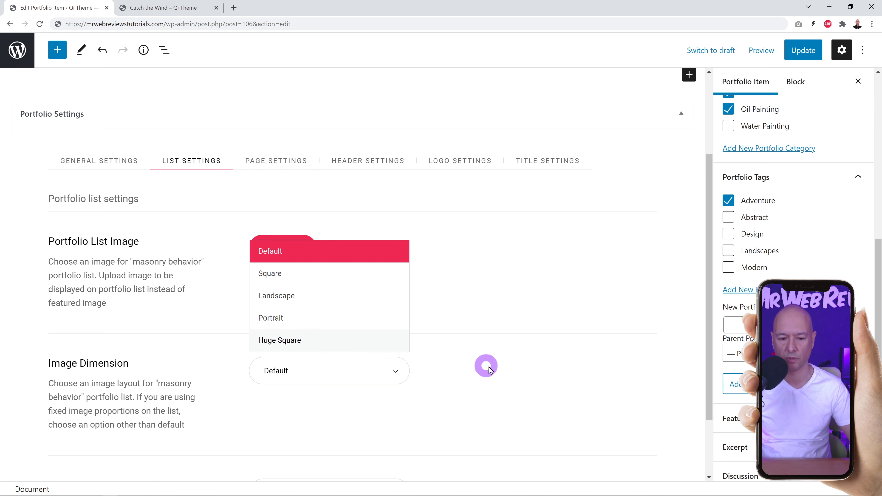
{"action": "left_click", "coordinate": [495, 376]}
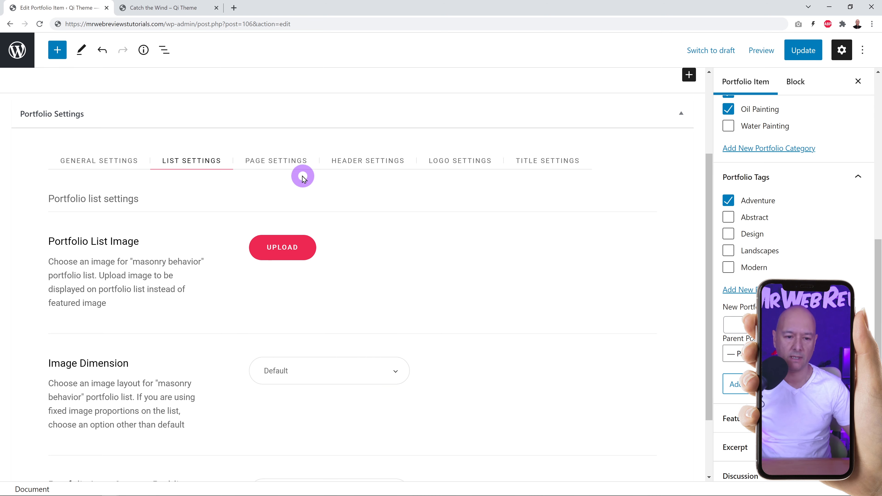
{"action": "left_click", "coordinate": [293, 166]}
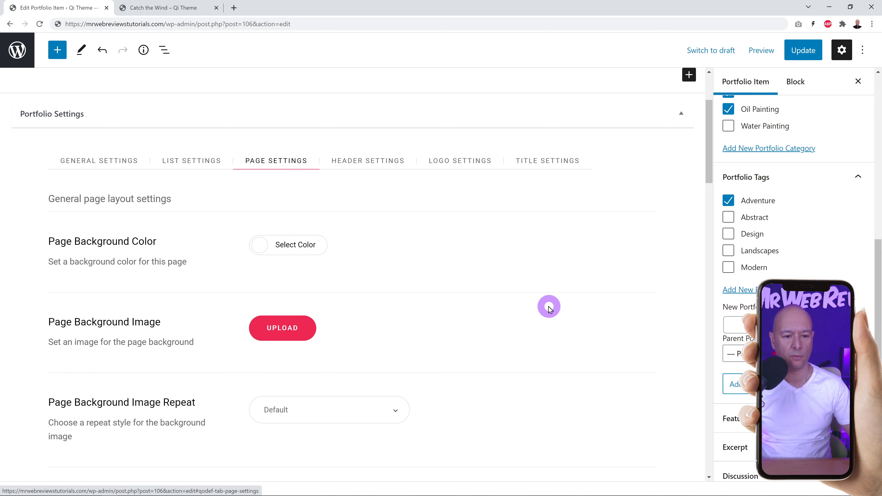
{"action": "scroll", "coordinate": [549, 309], "scroll_direction": "down", "scroll_amount": 2}
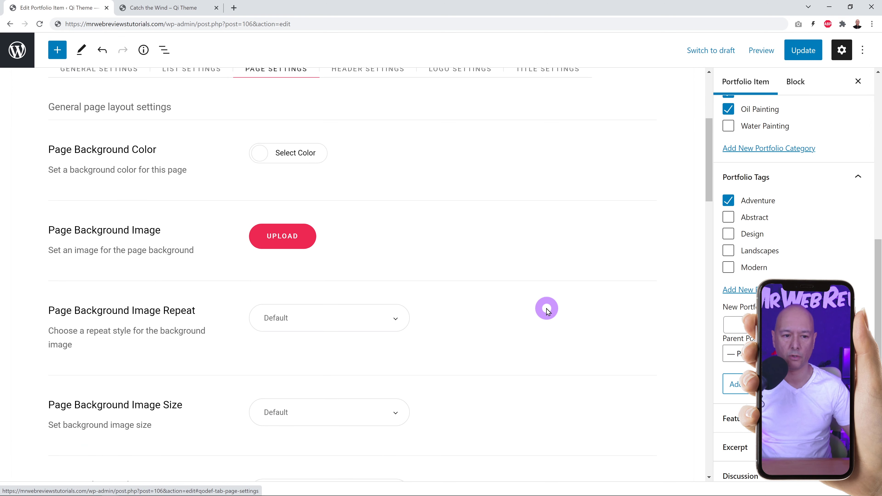
Look over the live Catch the Wind page, then return to the item editor.
{"action": "left_click", "coordinate": [175, 8]}
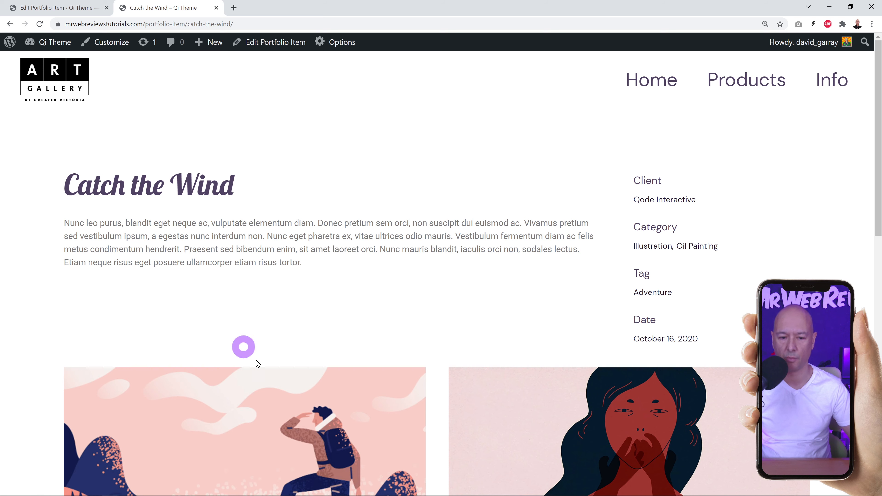
{"action": "scroll", "coordinate": [392, 314], "scroll_direction": "down", "scroll_amount": 1}
{"action": "scroll", "coordinate": [393, 313], "scroll_direction": "up", "scroll_amount": 1}
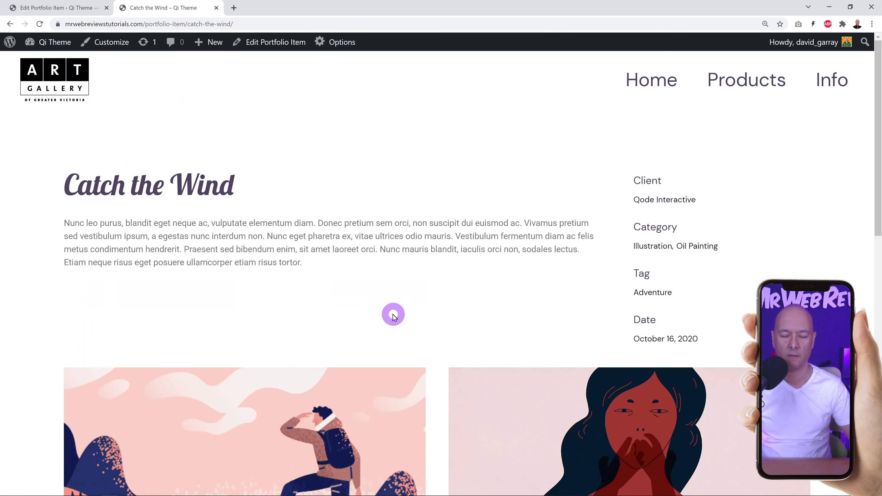
{"action": "left_click", "coordinate": [85, 14]}
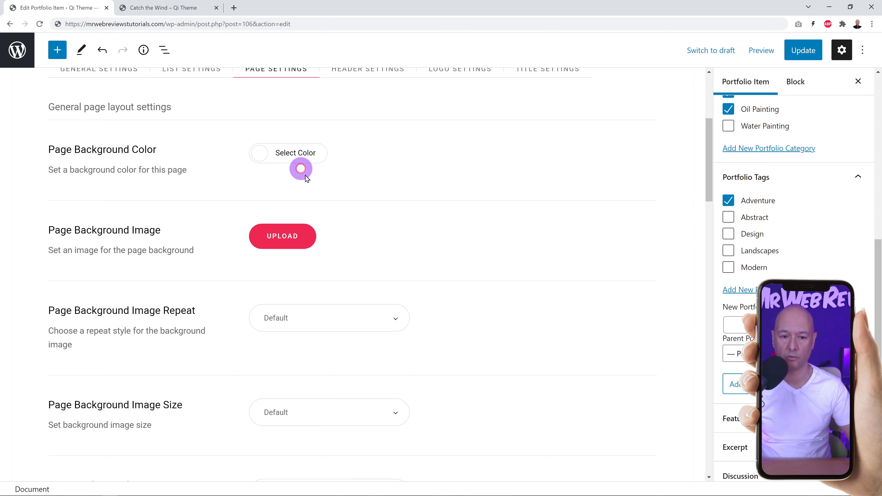
Set the Page Background Color to pale yellow #f7cf71.
{"action": "left_click", "coordinate": [262, 152]}
{"action": "left_click", "coordinate": [303, 310]}
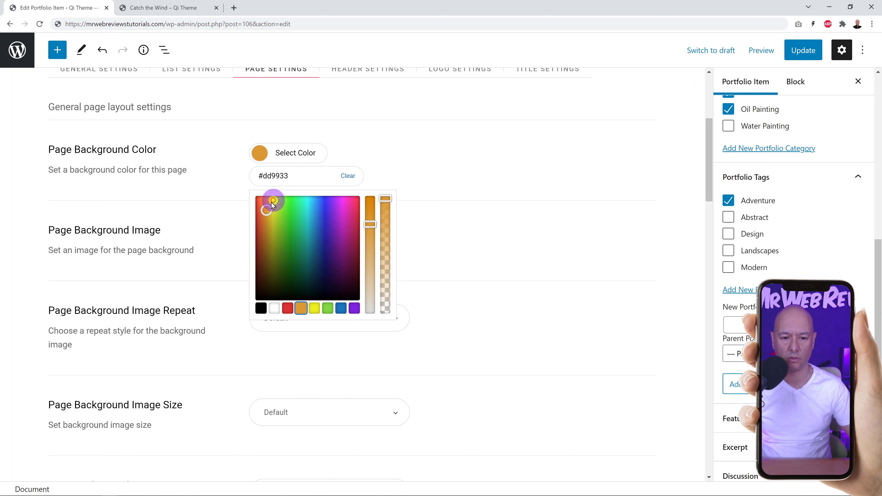
{"action": "left_click", "coordinate": [266, 202]}
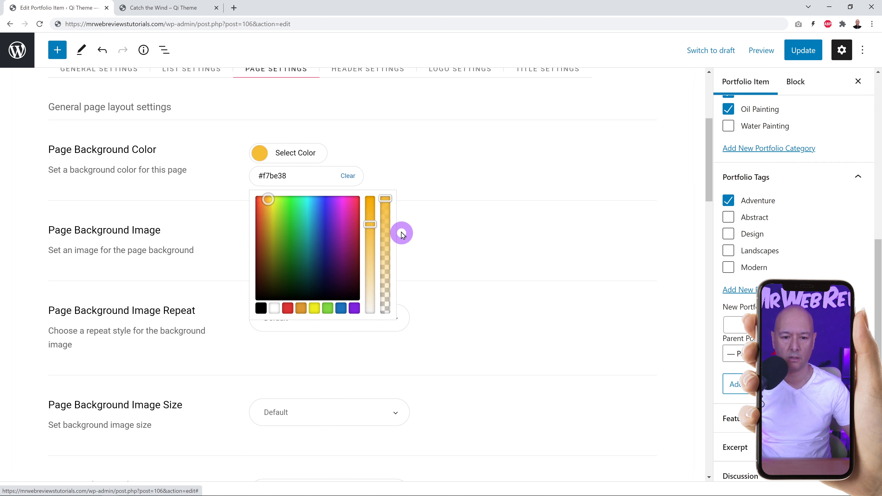
{"action": "left_click_drag", "start_coordinate": [369, 223], "coordinate": [368, 248]}
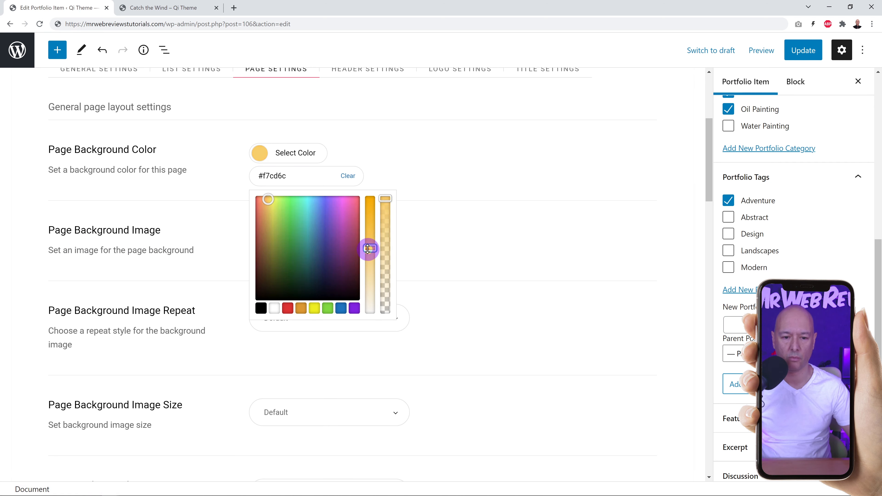
{"action": "left_click", "coordinate": [624, 149]}
Update the item and reload the live page to see the yellow background.
{"action": "left_click", "coordinate": [802, 50]}
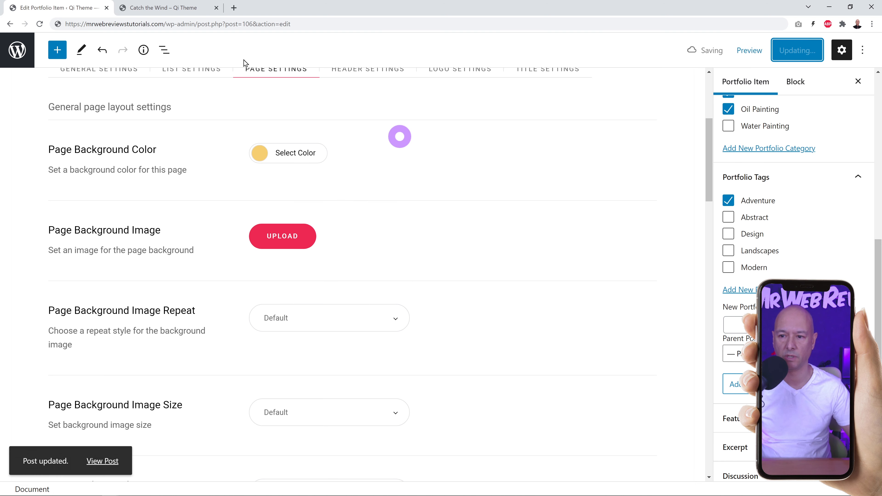
{"action": "left_click", "coordinate": [146, 8]}
{"action": "left_click", "coordinate": [39, 24]}
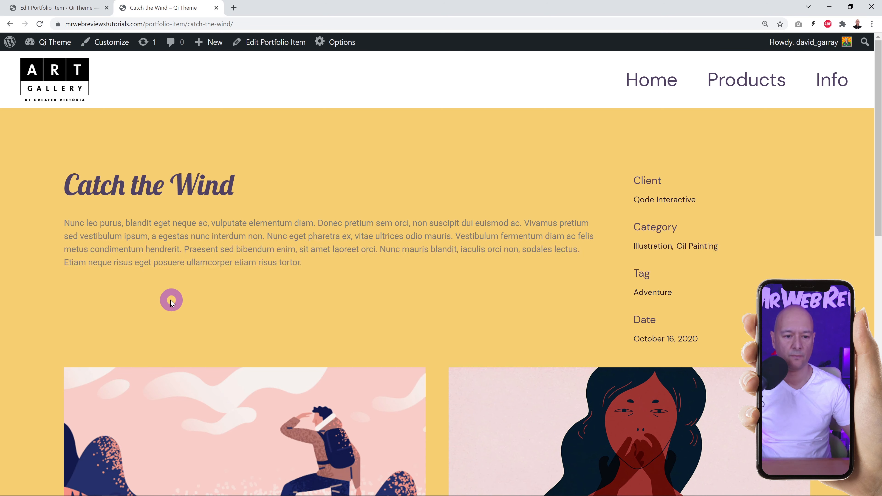
Scroll through the yellow-background live page, then go back to the item's Page Settings.
{"action": "scroll", "coordinate": [756, 272], "scroll_direction": "down", "scroll_amount": 4}
{"action": "scroll", "coordinate": [756, 273], "scroll_direction": "up", "scroll_amount": 4}
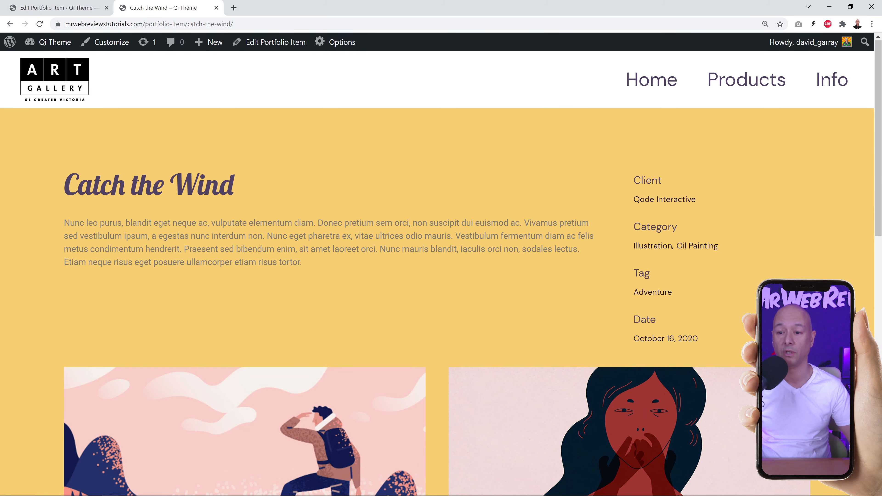
{"action": "scroll", "coordinate": [451, 271], "scroll_direction": "down", "scroll_amount": 3}
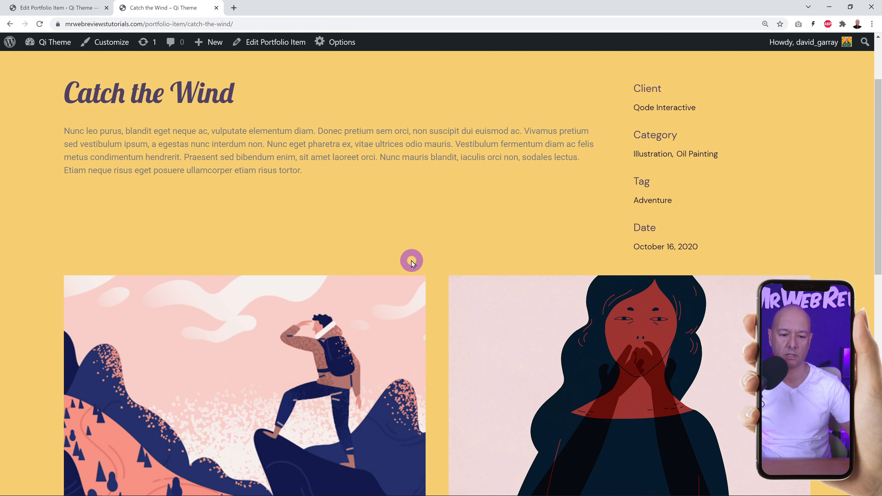
{"action": "scroll", "coordinate": [451, 250], "scroll_direction": "up", "scroll_amount": 1}
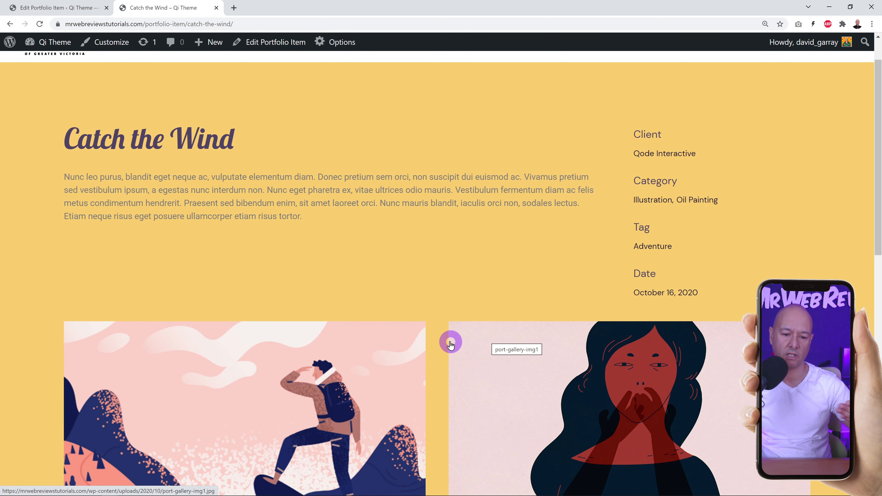
{"action": "scroll", "coordinate": [465, 348], "scroll_direction": "up", "scroll_amount": 1}
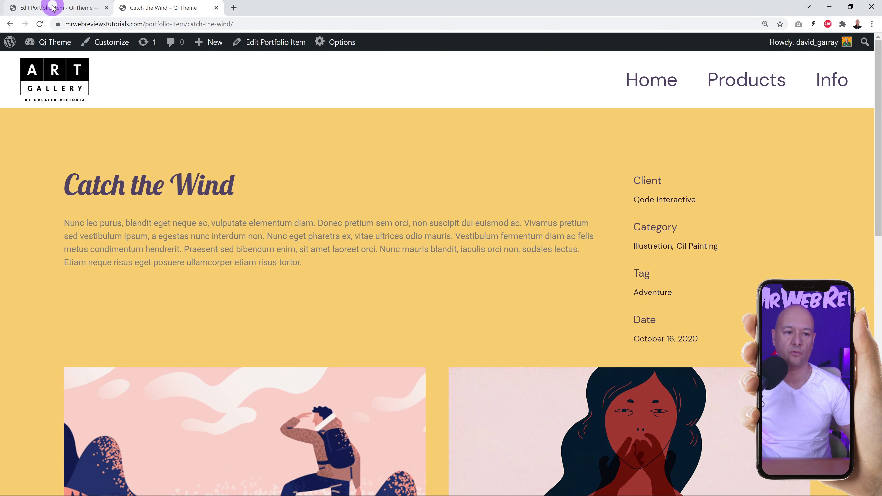
{"action": "left_click", "coordinate": [57, 8]}
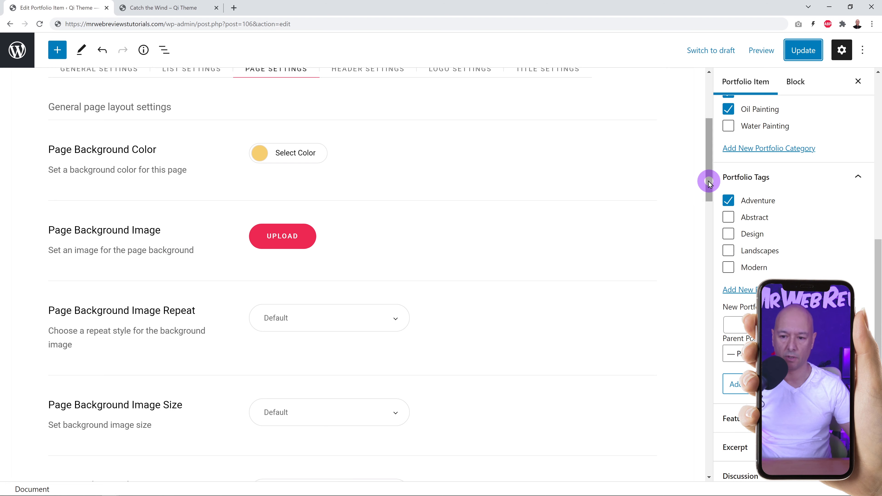
Set Header Settings' Header Layout to Vertical and update the item.
{"action": "left_click_drag", "start_coordinate": [709, 181], "coordinate": [716, 114]}
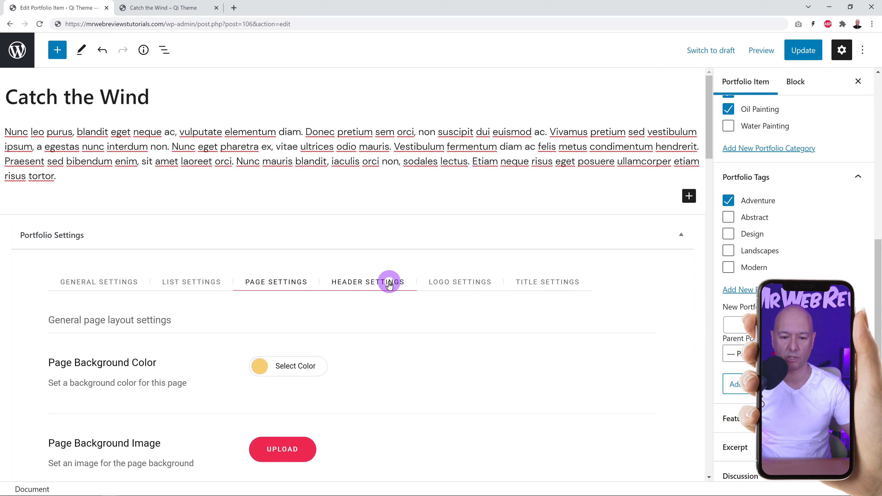
{"action": "left_click", "coordinate": [392, 292]}
{"action": "scroll", "coordinate": [472, 300], "scroll_direction": "down", "scroll_amount": 5}
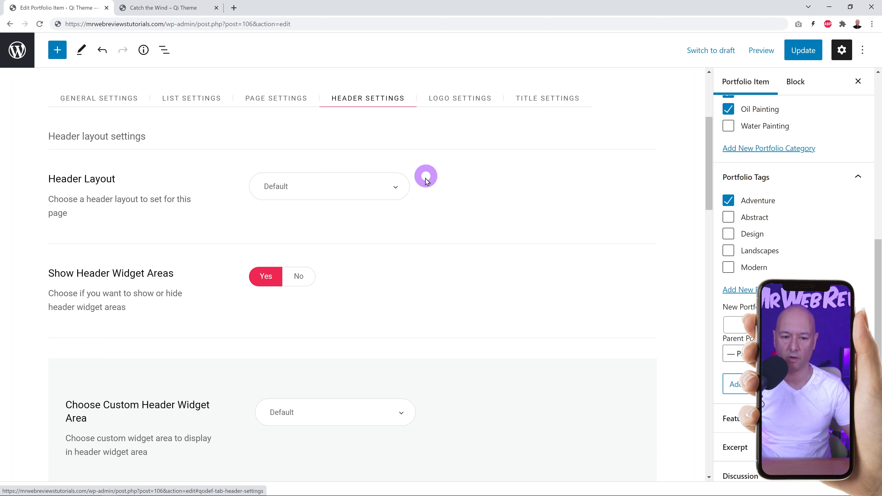
{"action": "left_click", "coordinate": [397, 190]}
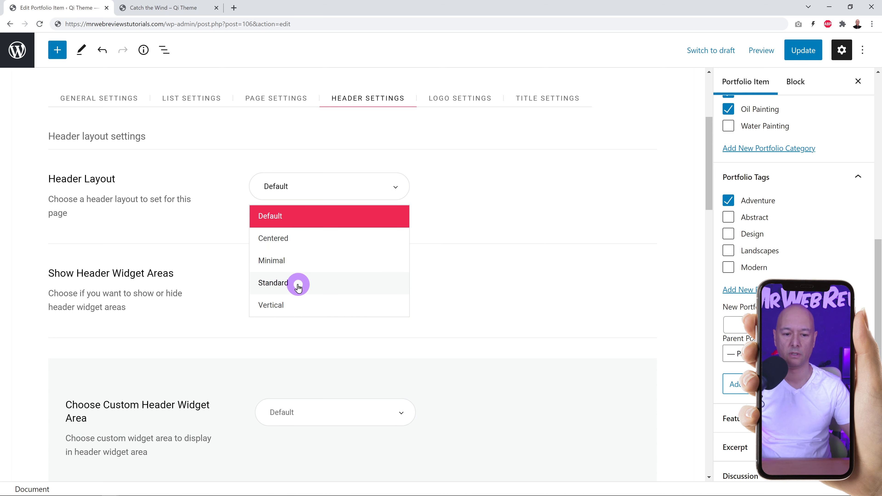
{"action": "left_click", "coordinate": [283, 305]}
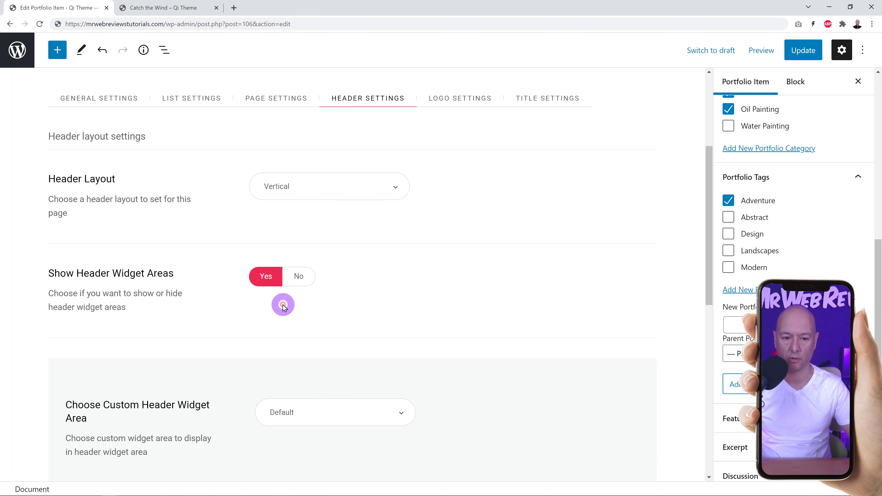
{"action": "left_click", "coordinate": [803, 51]}
Reload the live page to check the vertical left-side header, then return to the editor.
{"action": "left_click", "coordinate": [179, 7]}
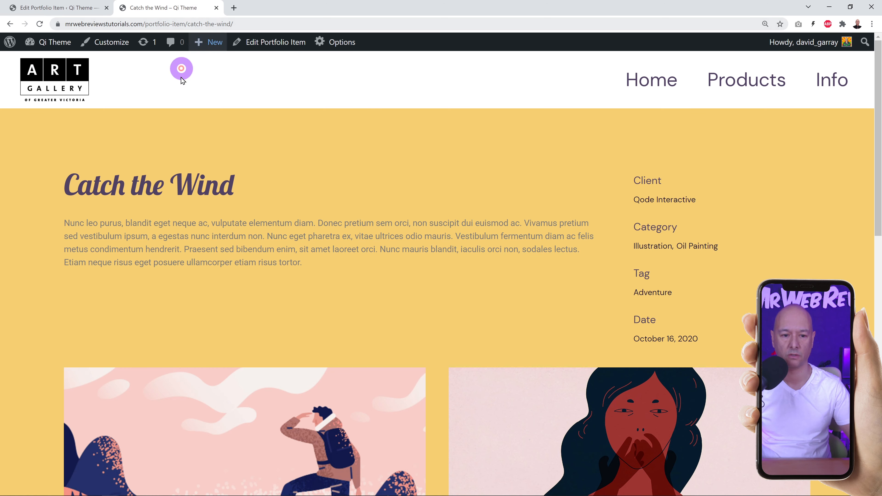
{"action": "left_click", "coordinate": [42, 27]}
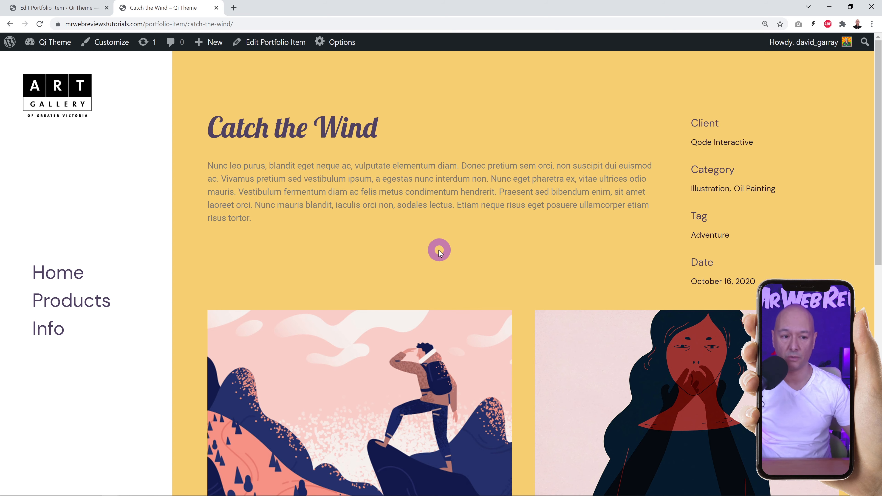
{"action": "left_click", "coordinate": [79, 8]}
{"action": "key", "text": "ctrl+Tab"}
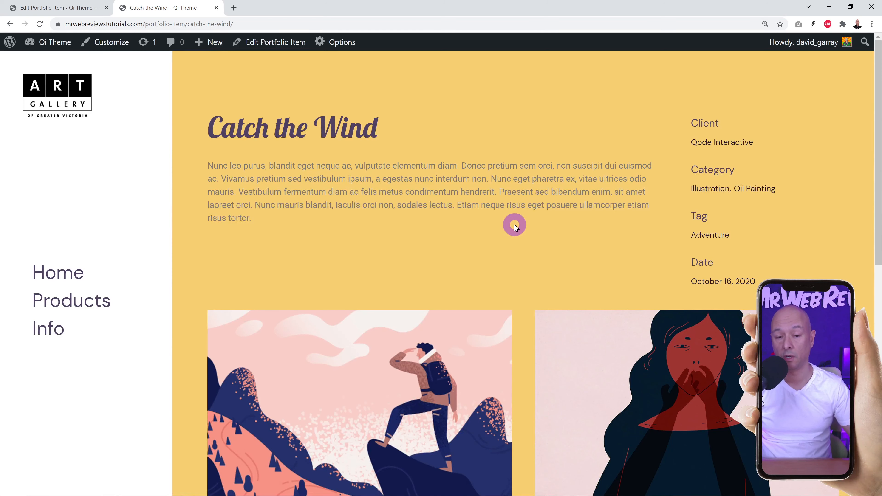
Switch the Header Layout to Minimal and update the item.
{"action": "left_click", "coordinate": [83, 9]}
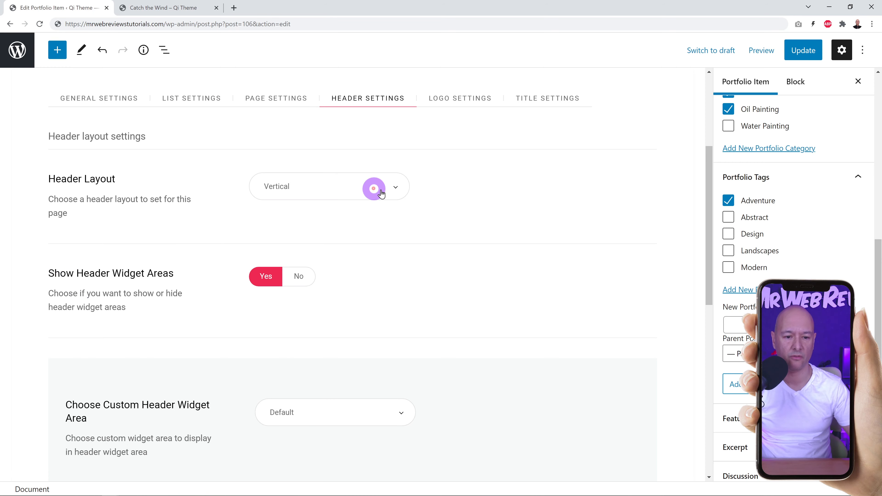
{"action": "left_click", "coordinate": [382, 188]}
{"action": "left_click", "coordinate": [275, 260]}
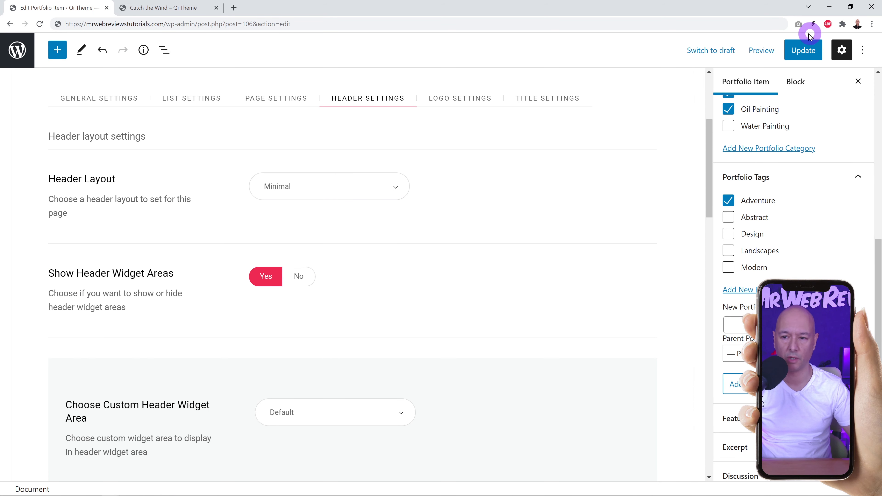
{"action": "left_click", "coordinate": [803, 50]}
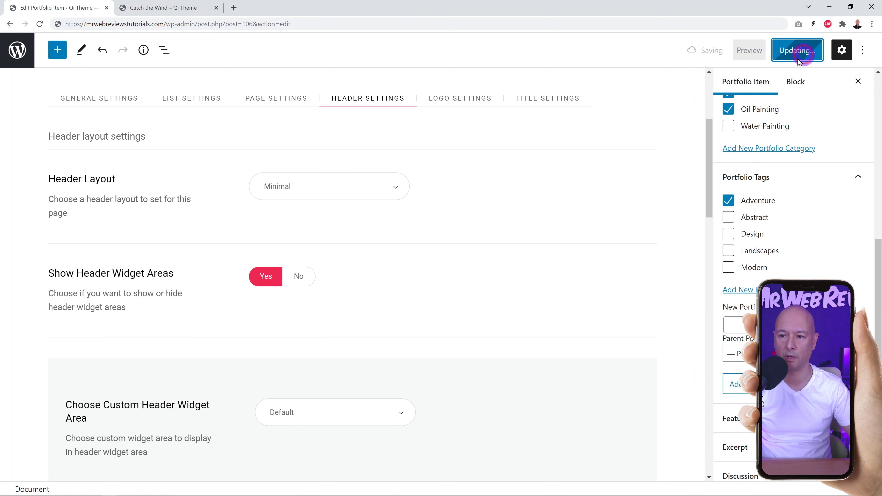
Reload the live page and try the Minimal header's full-screen menu, then return to the editor.
{"action": "left_click", "coordinate": [191, 7]}
{"action": "left_click", "coordinate": [40, 24]}
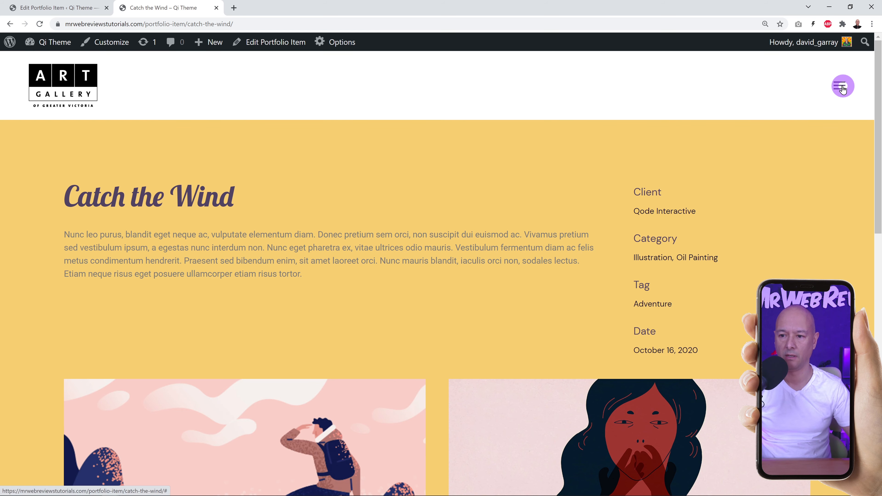
{"action": "left_click", "coordinate": [839, 88]}
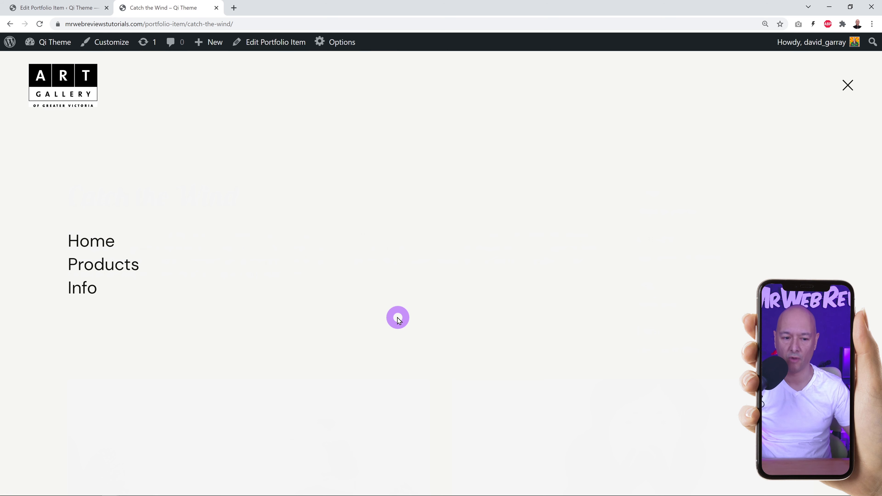
{"action": "left_click", "coordinate": [847, 86]}
{"action": "left_click", "coordinate": [90, 9]}
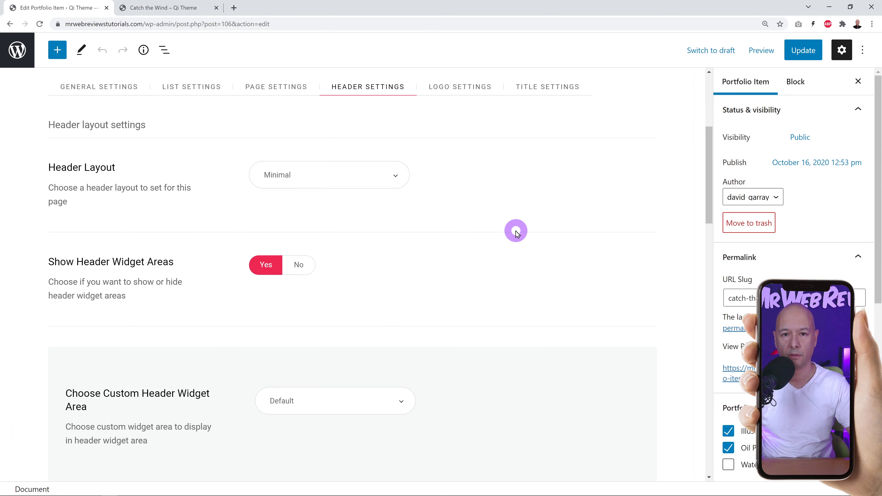
{"action": "left_click", "coordinate": [399, 177]}
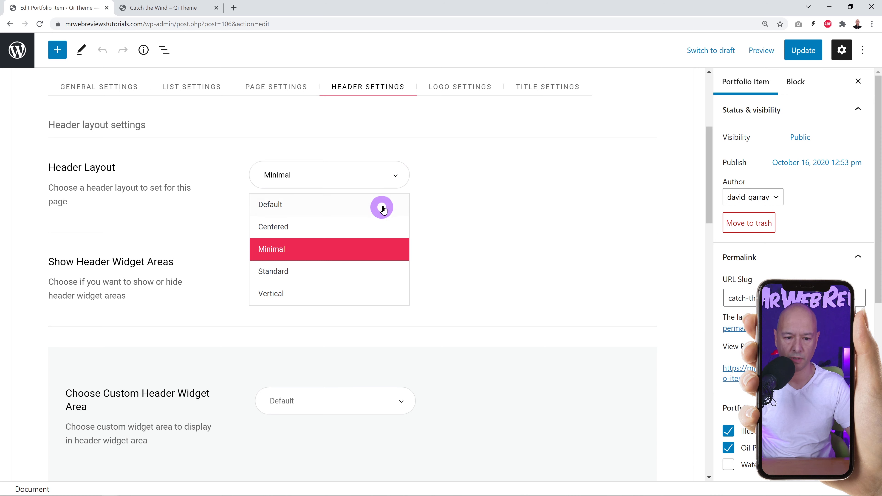
{"action": "left_click", "coordinate": [403, 171]}
{"action": "scroll", "coordinate": [586, 213], "scroll_direction": "down", "scroll_amount": 3}
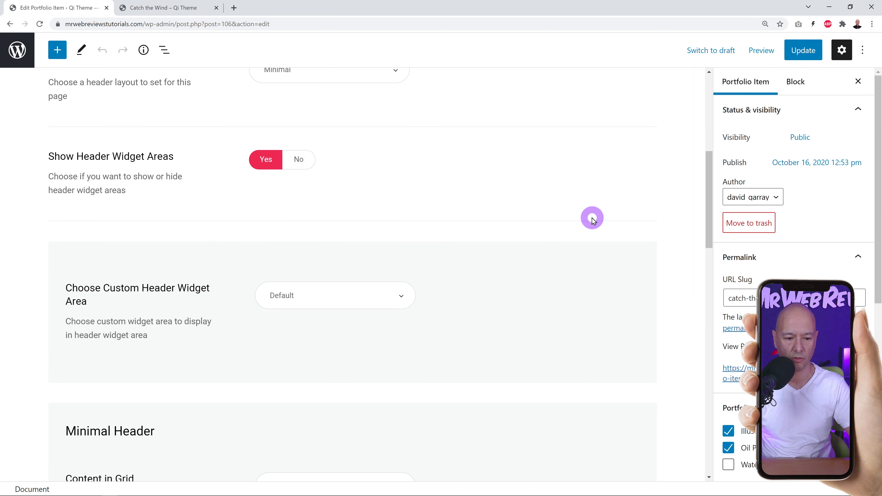
{"action": "scroll", "coordinate": [593, 220], "scroll_direction": "down", "scroll_amount": 6}
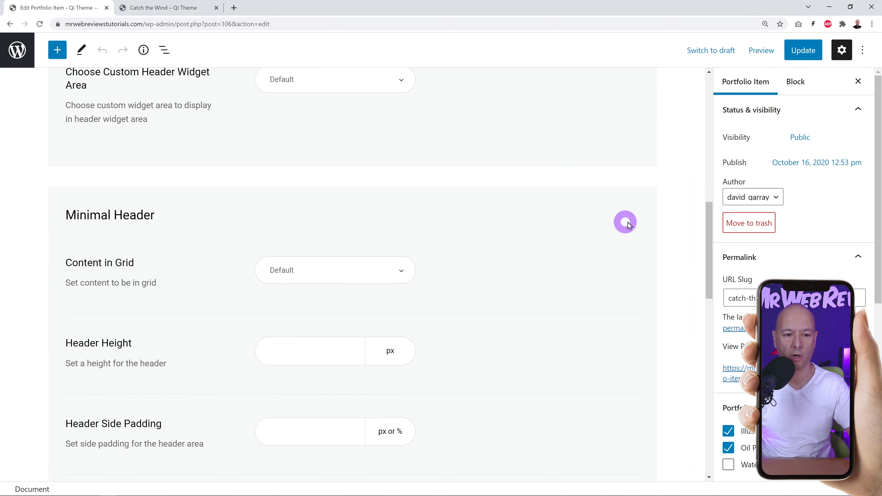
{"action": "scroll", "coordinate": [628, 224], "scroll_direction": "down", "scroll_amount": 4}
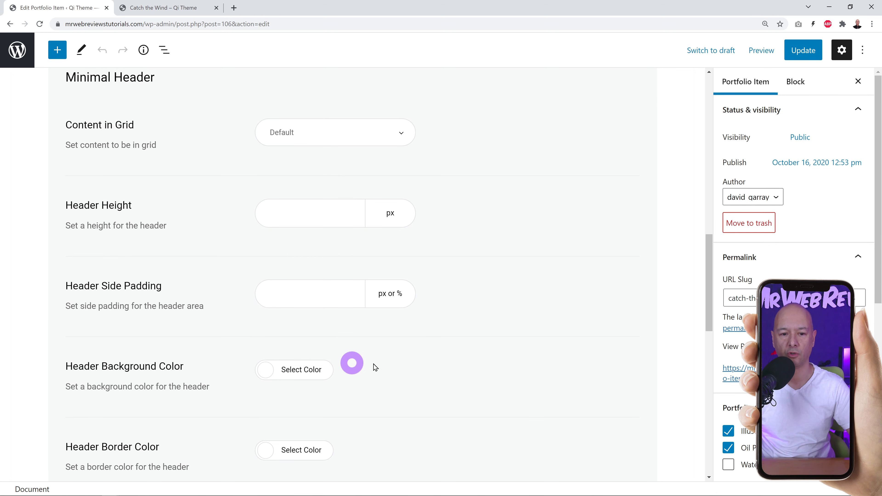
{"action": "scroll", "coordinate": [520, 330], "scroll_direction": "down", "scroll_amount": 1}
{"action": "scroll", "coordinate": [520, 329], "scroll_direction": "down", "scroll_amount": 3}
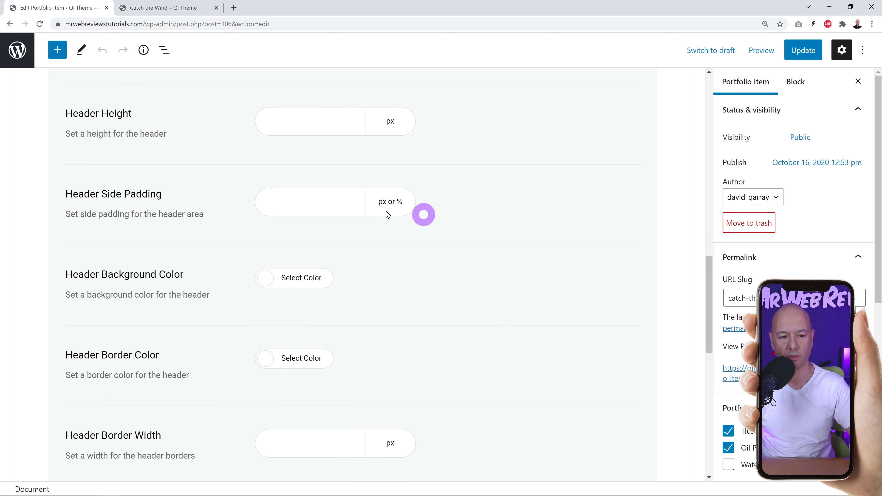
{"action": "left_click", "coordinate": [186, 11]}
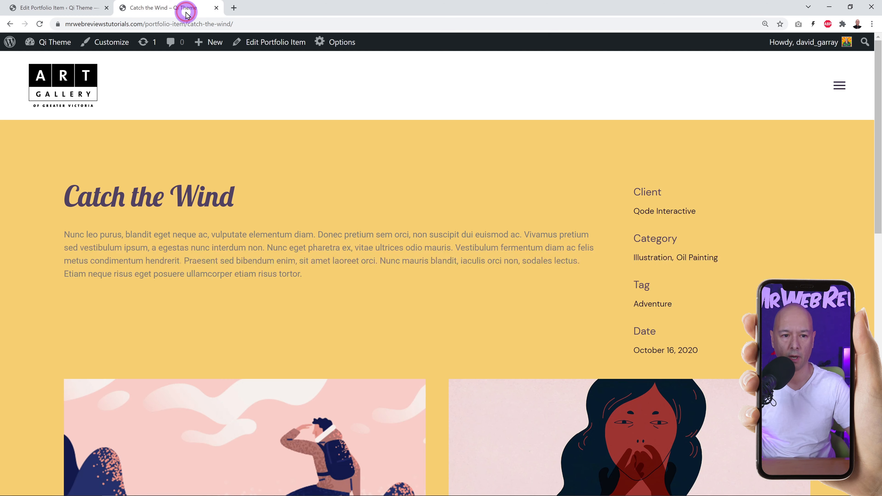
{"action": "left_click", "coordinate": [57, 8]}
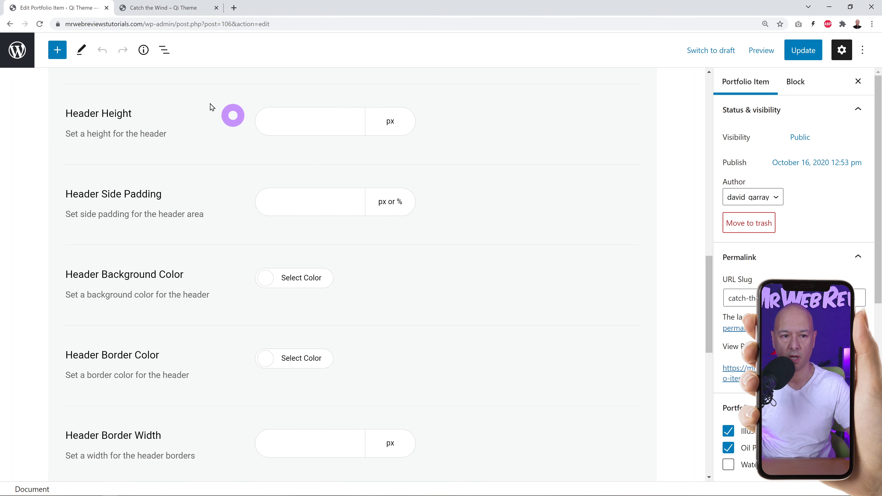
{"action": "left_click", "coordinate": [165, 7]}
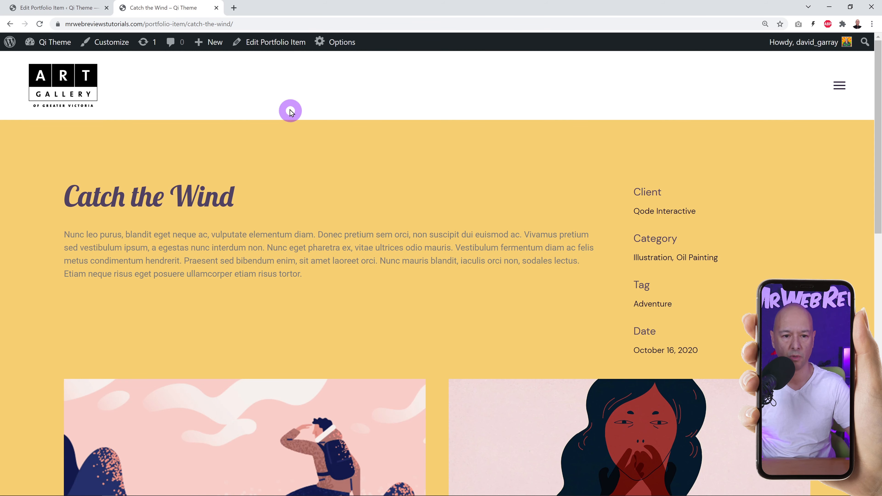
{"action": "left_click", "coordinate": [86, 8]}
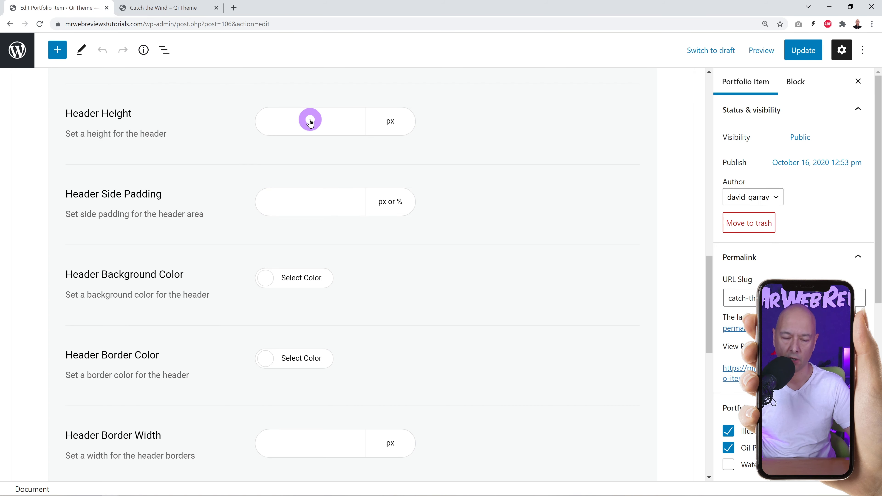
{"action": "scroll", "coordinate": [546, 333], "scroll_direction": "down", "scroll_amount": 1}
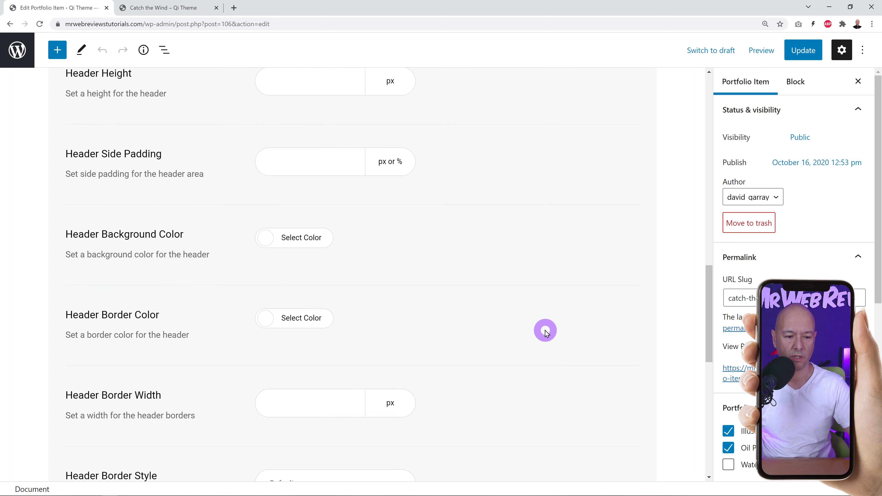
{"action": "scroll", "coordinate": [546, 333], "scroll_direction": "down", "scroll_amount": 1}
{"action": "scroll", "coordinate": [622, 283], "scroll_direction": "down", "scroll_amount": 2}
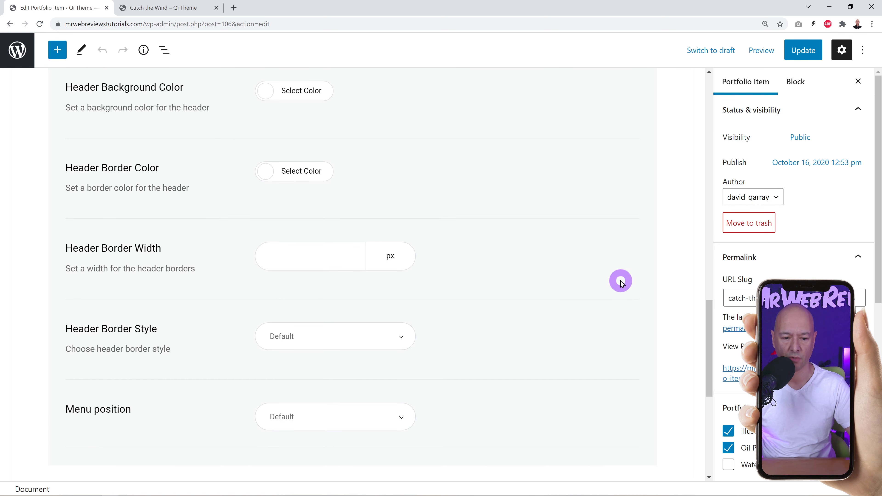
{"action": "scroll", "coordinate": [621, 283], "scroll_direction": "down", "scroll_amount": 1}
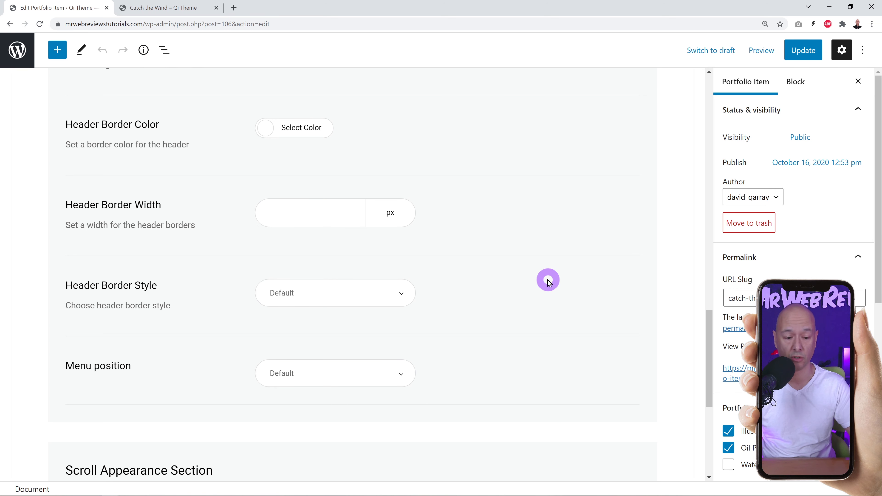
{"action": "scroll", "coordinate": [545, 281], "scroll_direction": "down", "scroll_amount": 3}
{"action": "scroll", "coordinate": [546, 284], "scroll_direction": "down", "scroll_amount": 3}
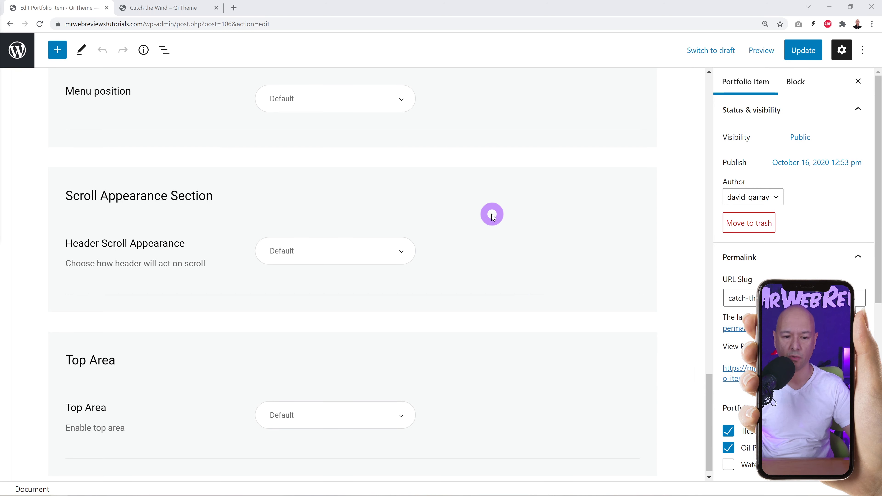
{"action": "left_click", "coordinate": [177, 8]}
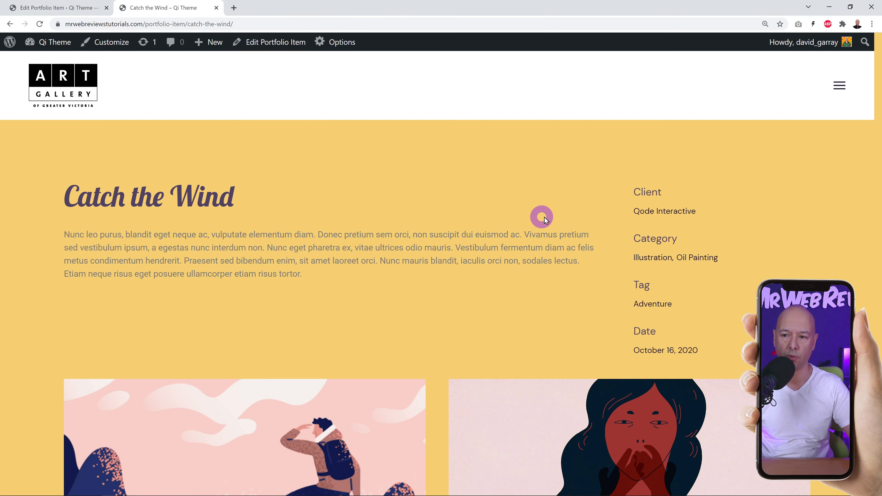
{"action": "scroll", "coordinate": [541, 208], "scroll_direction": "down", "scroll_amount": 10}
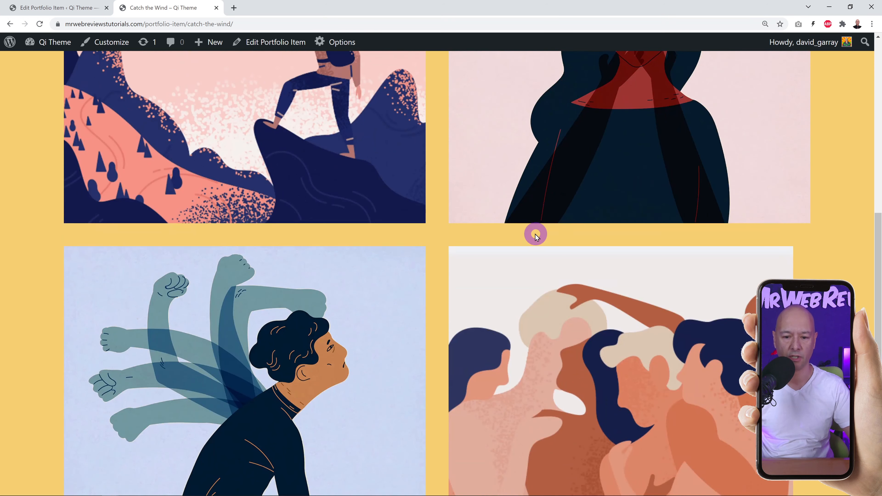
{"action": "scroll", "coordinate": [535, 237], "scroll_direction": "up", "scroll_amount": 5}
{"action": "scroll", "coordinate": [533, 233], "scroll_direction": "up", "scroll_amount": 5}
Set Header Scroll Appearance to Sticky.
{"action": "left_click", "coordinate": [55, 7]}
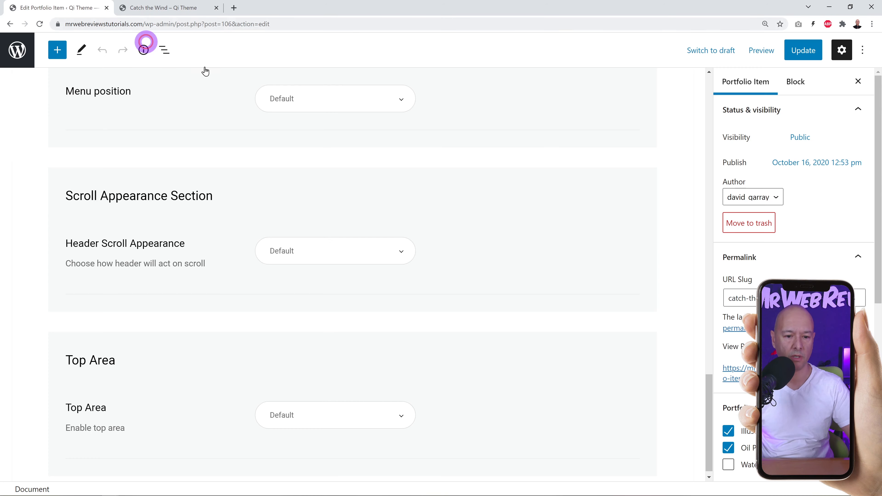
{"action": "left_click", "coordinate": [406, 255]}
{"action": "left_click", "coordinate": [318, 348]}
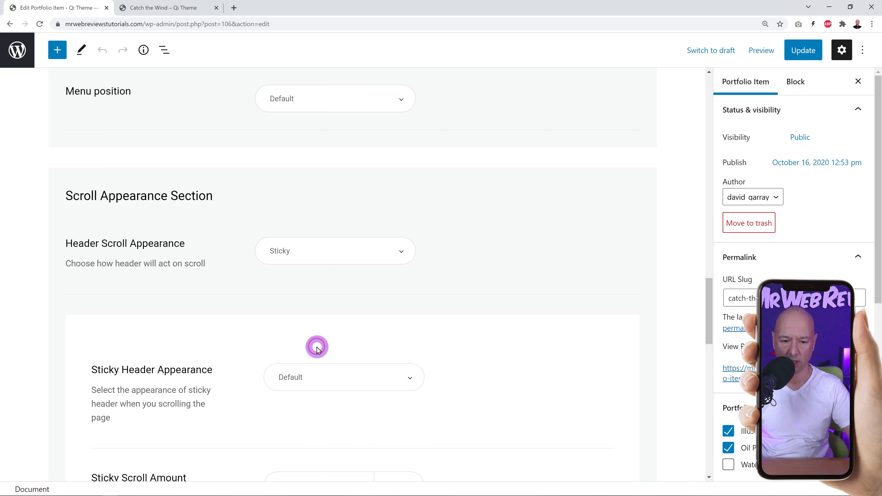
{"action": "scroll", "coordinate": [553, 278], "scroll_direction": "down", "scroll_amount": 3}
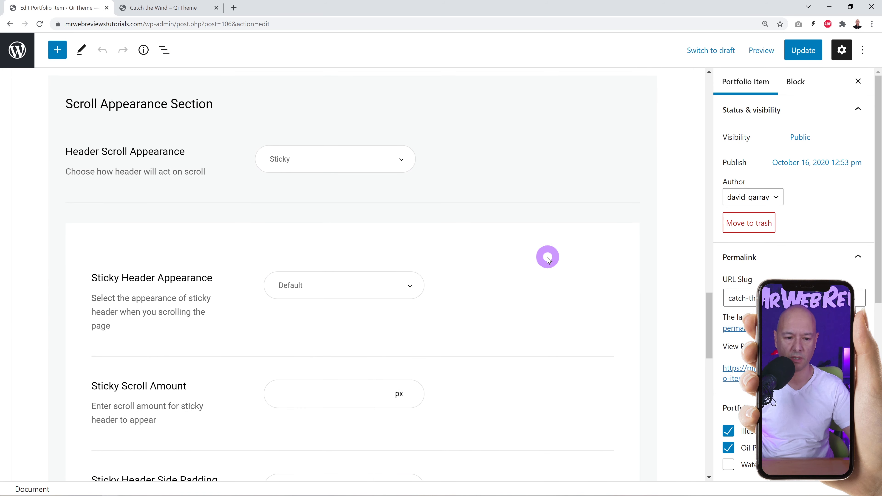
{"action": "scroll", "coordinate": [547, 259], "scroll_direction": "down", "scroll_amount": 6}
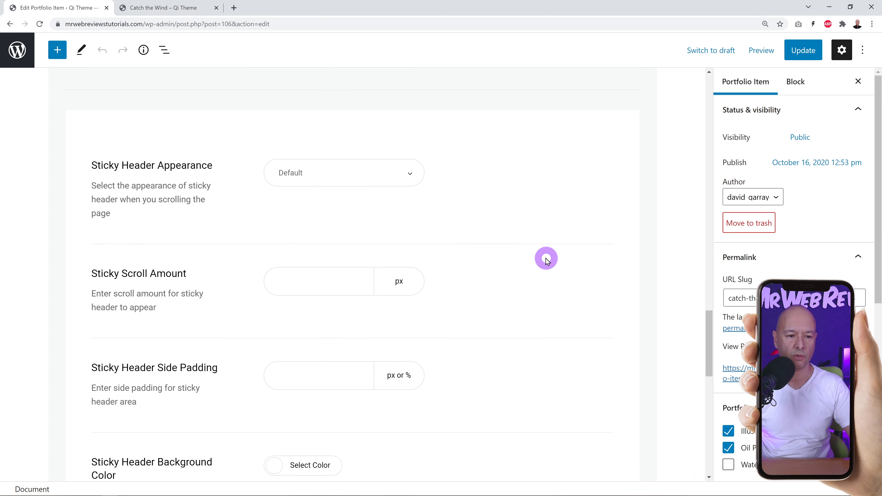
{"action": "scroll", "coordinate": [546, 259], "scroll_direction": "down", "scroll_amount": 5}
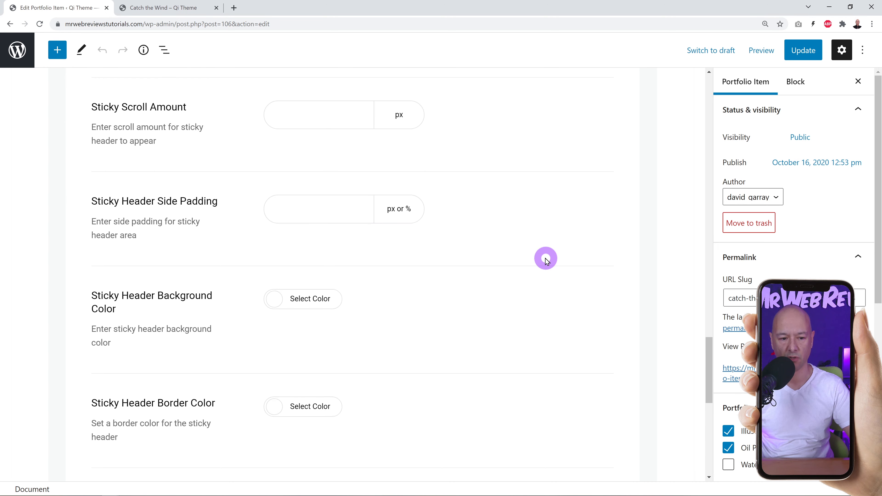
{"action": "scroll", "coordinate": [546, 260], "scroll_direction": "down", "scroll_amount": 3}
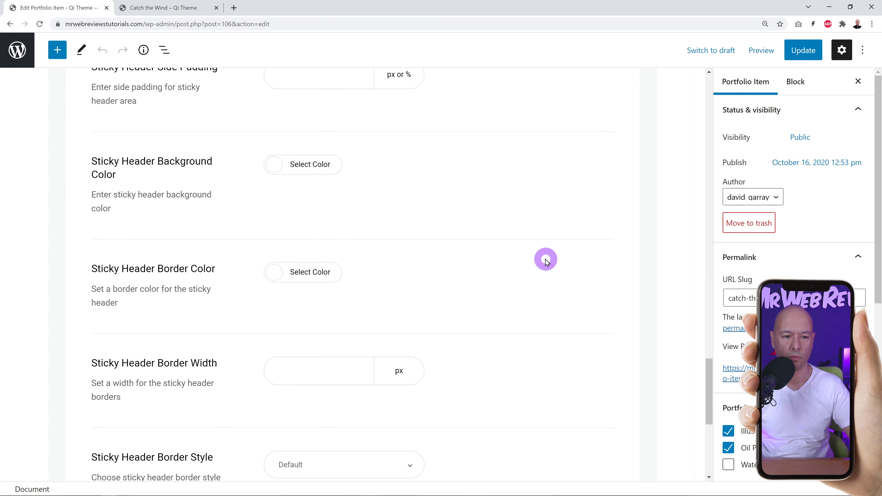
Set the Sticky Header Background Color to yellow #f4ee33 and update the item.
{"action": "left_click", "coordinate": [314, 164]}
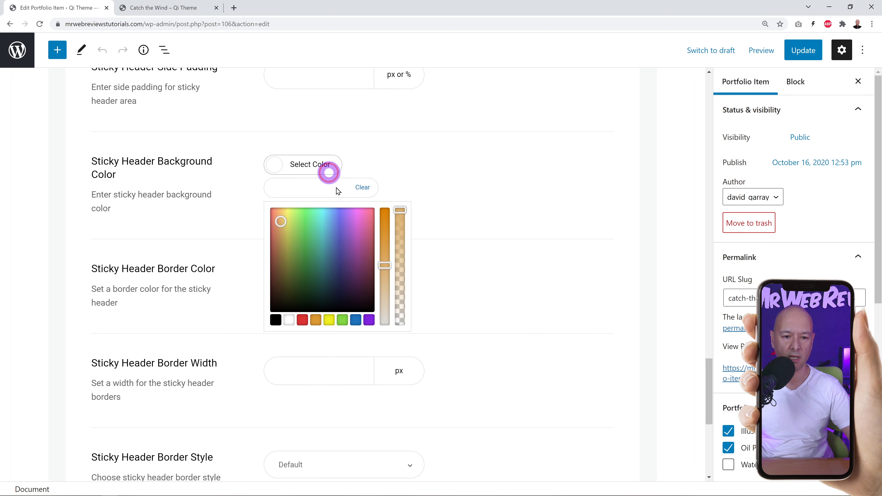
{"action": "left_click", "coordinate": [328, 320]}
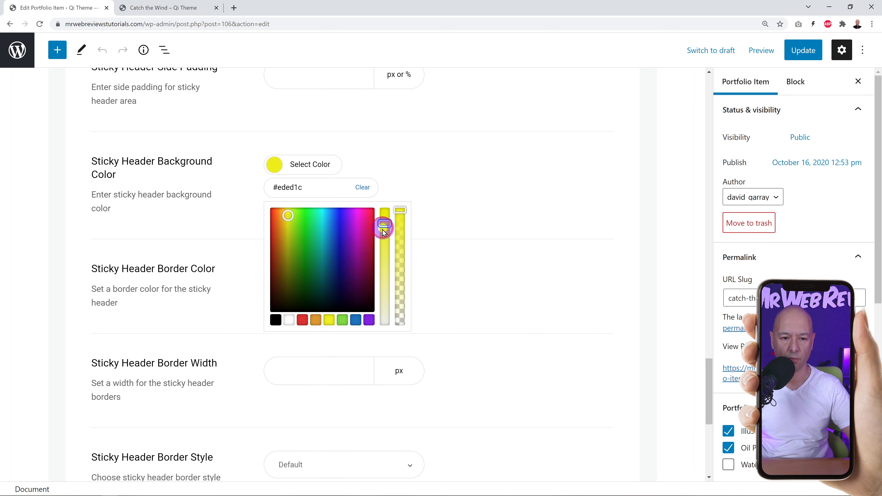
{"action": "left_click_drag", "start_coordinate": [382, 230], "coordinate": [384, 239]}
{"action": "left_click_drag", "start_coordinate": [290, 215], "coordinate": [288, 213]}
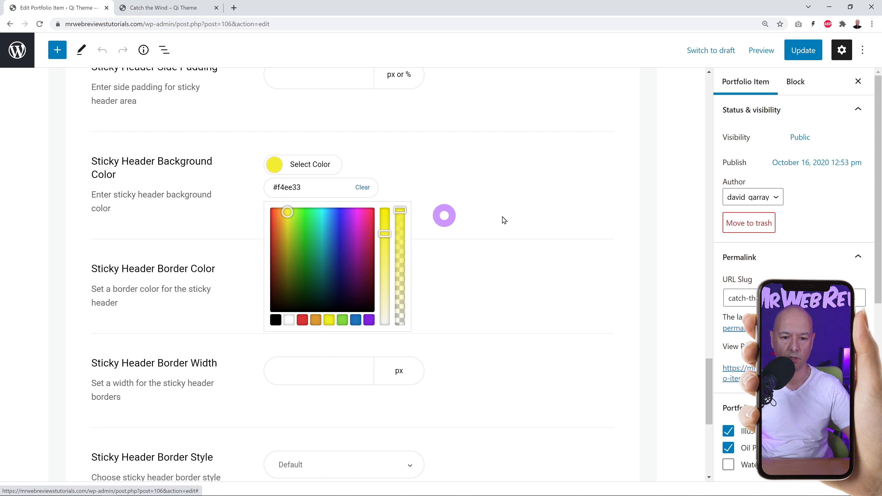
{"action": "left_click", "coordinate": [482, 216]}
{"action": "left_click", "coordinate": [803, 50]}
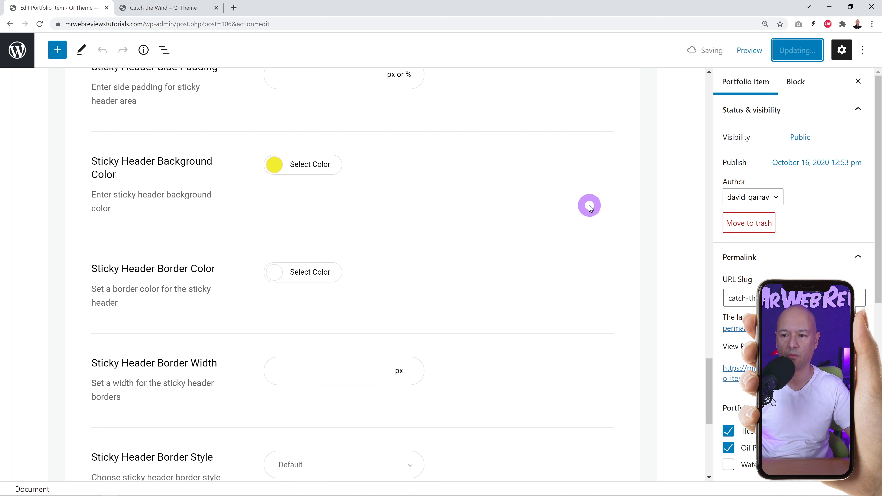
Scroll the live page to check the yellow sticky header and its full-screen menu.
{"action": "left_click", "coordinate": [167, 7]}
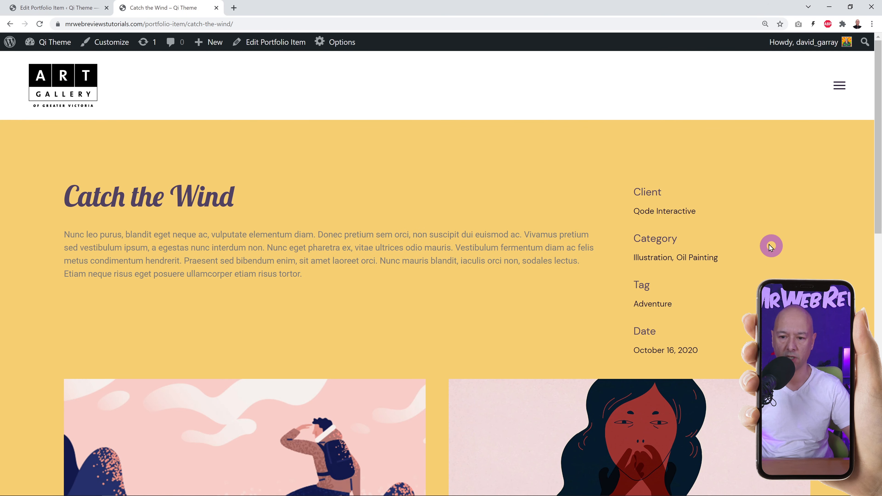
{"action": "scroll", "coordinate": [766, 242], "scroll_direction": "down", "scroll_amount": 8}
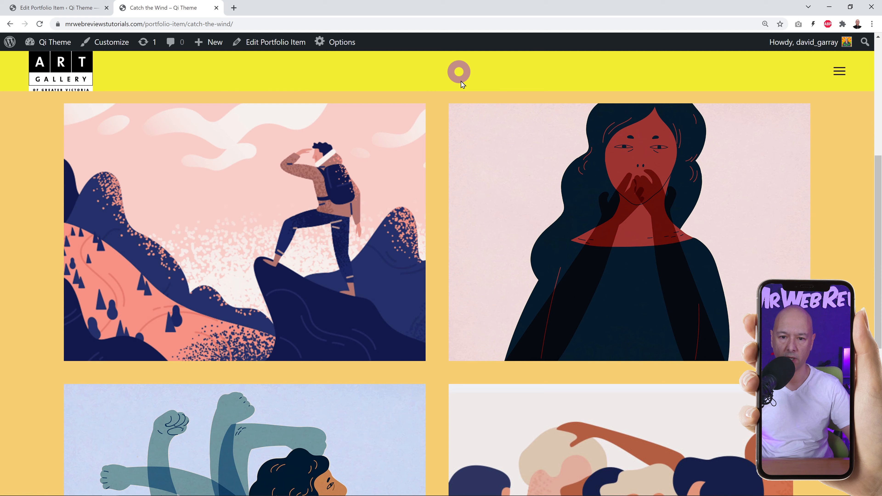
{"action": "left_click", "coordinate": [841, 73]}
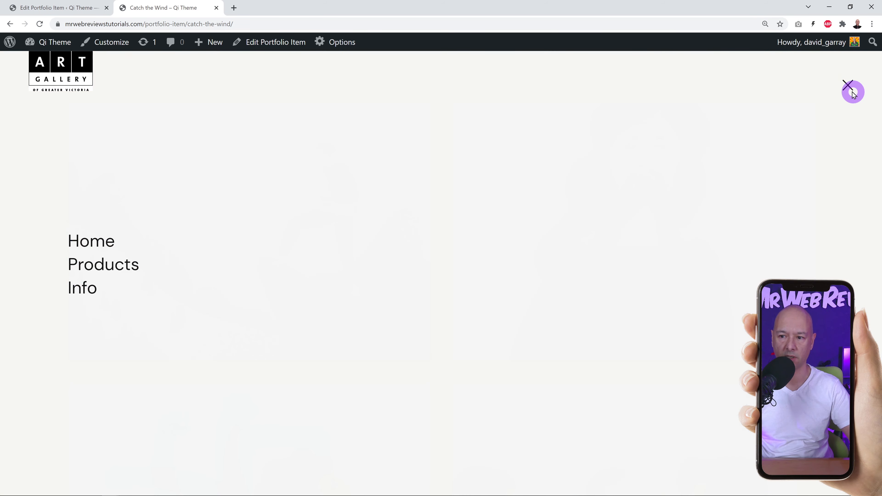
{"action": "left_click", "coordinate": [848, 87]}
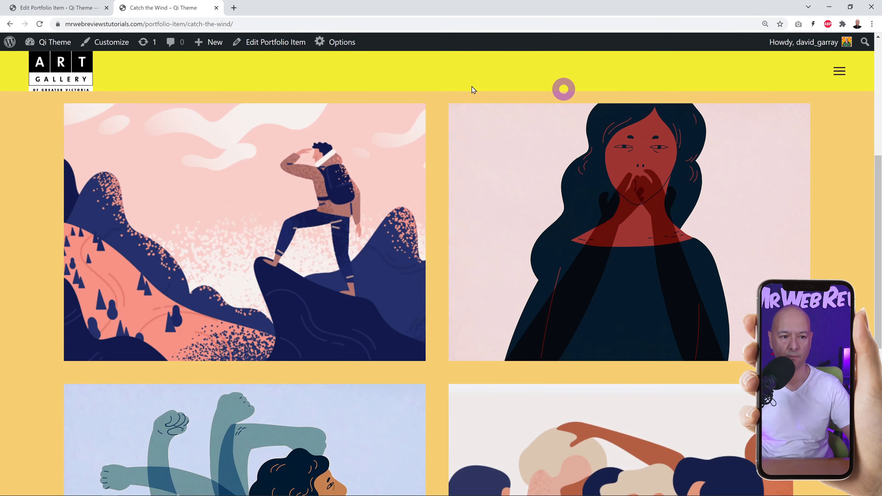
{"action": "left_click", "coordinate": [56, 8]}
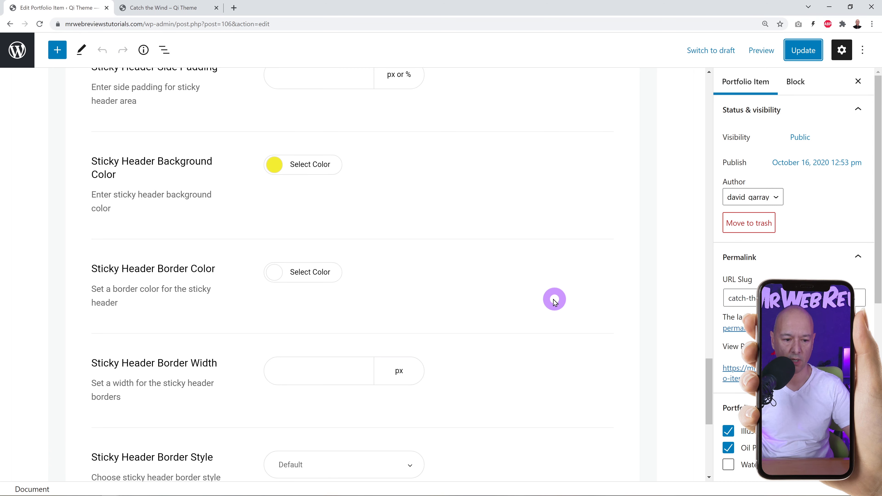
Clear the yellow Sticky Header Background Color.
{"action": "scroll", "coordinate": [531, 295], "scroll_direction": "up", "scroll_amount": 3}
{"action": "scroll", "coordinate": [538, 305], "scroll_direction": "up", "scroll_amount": 2}
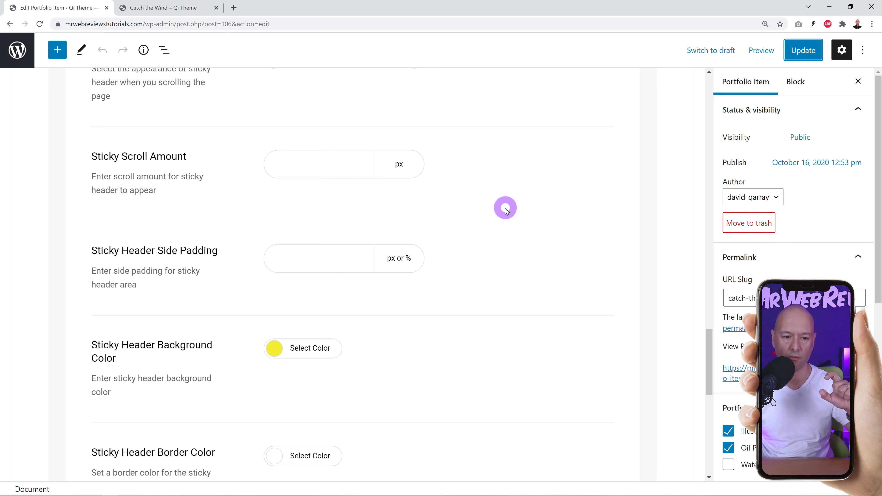
{"action": "scroll", "coordinate": [508, 216], "scroll_direction": "up", "scroll_amount": 1}
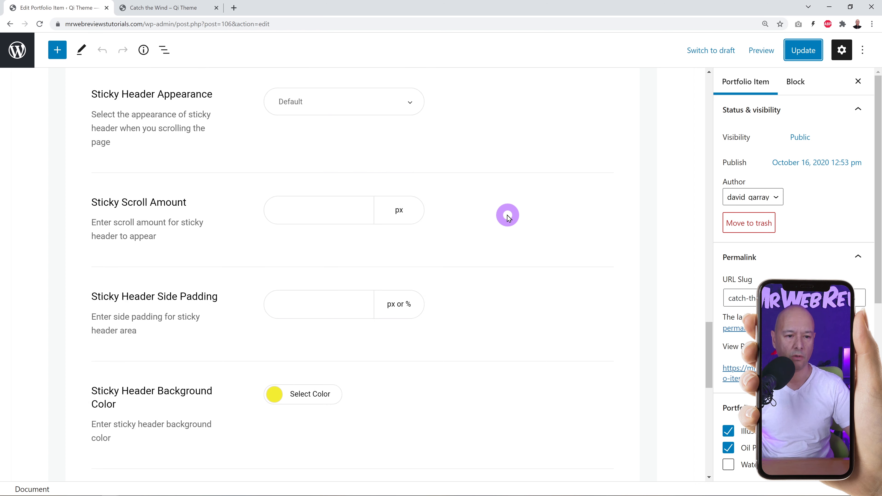
{"action": "scroll", "coordinate": [508, 216], "scroll_direction": "down", "scroll_amount": 6}
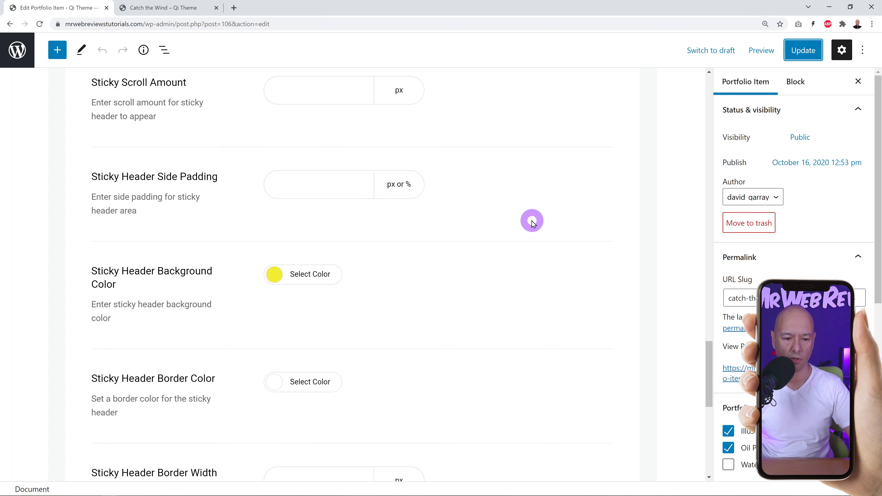
{"action": "scroll", "coordinate": [533, 224], "scroll_direction": "down", "scroll_amount": 2}
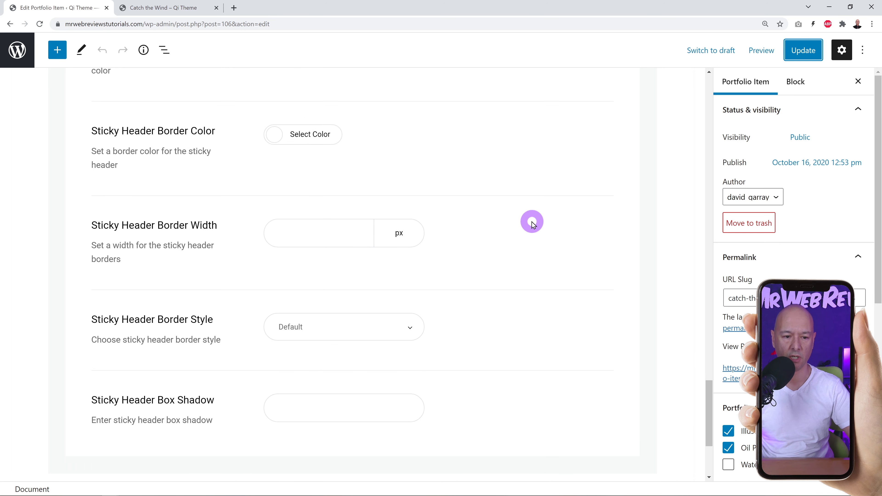
{"action": "scroll", "coordinate": [547, 231], "scroll_direction": "down", "scroll_amount": 1}
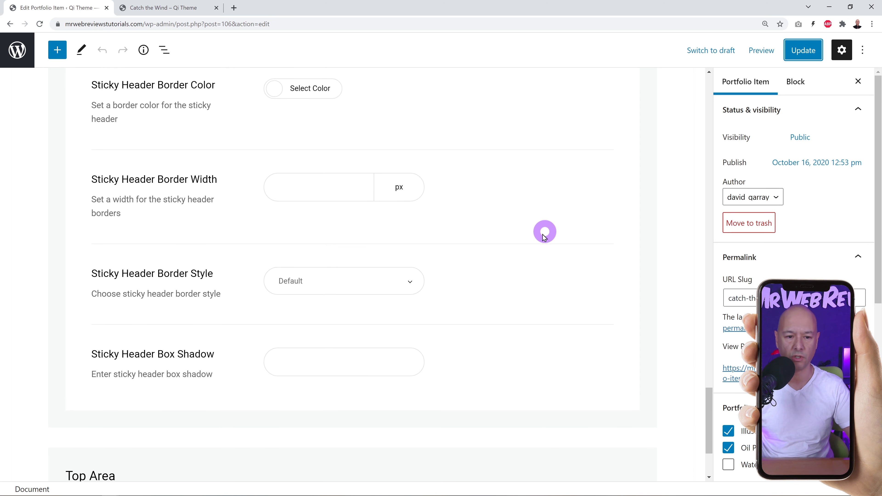
{"action": "scroll", "coordinate": [461, 234], "scroll_direction": "up", "scroll_amount": 3}
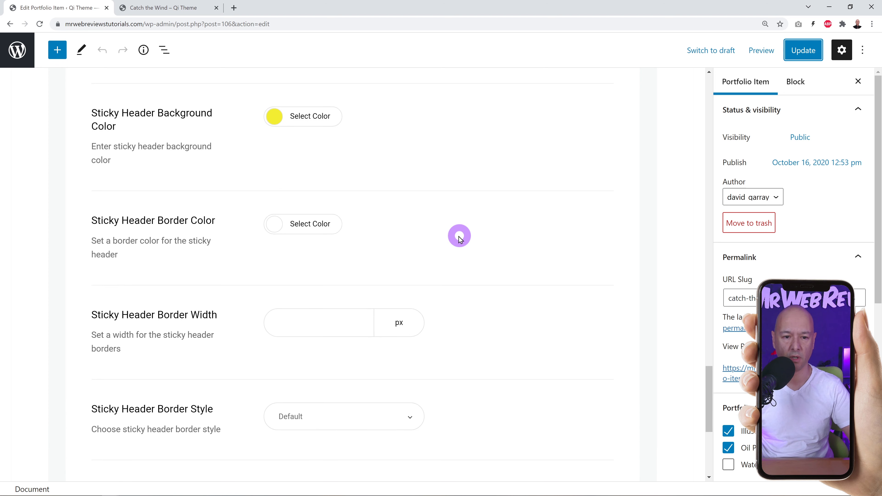
{"action": "scroll", "coordinate": [455, 236], "scroll_direction": "up", "scroll_amount": 2}
{"action": "left_click", "coordinate": [311, 211]}
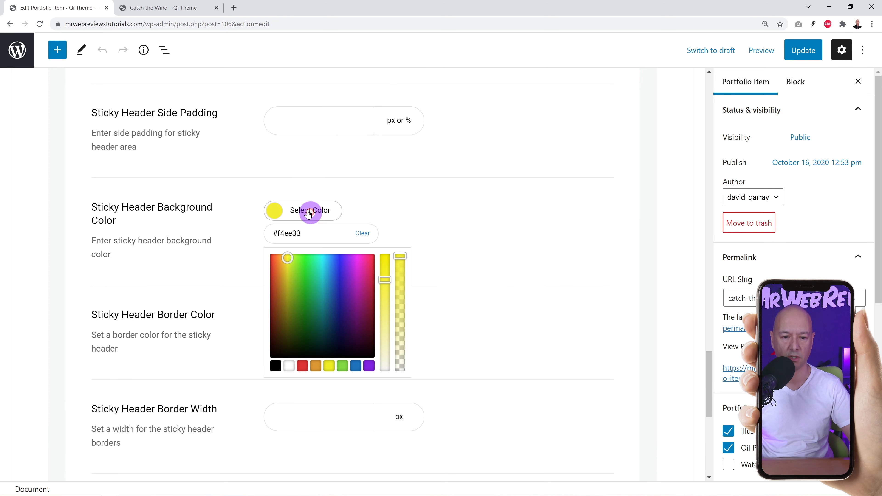
{"action": "left_click", "coordinate": [364, 236]}
{"action": "left_click", "coordinate": [424, 197]}
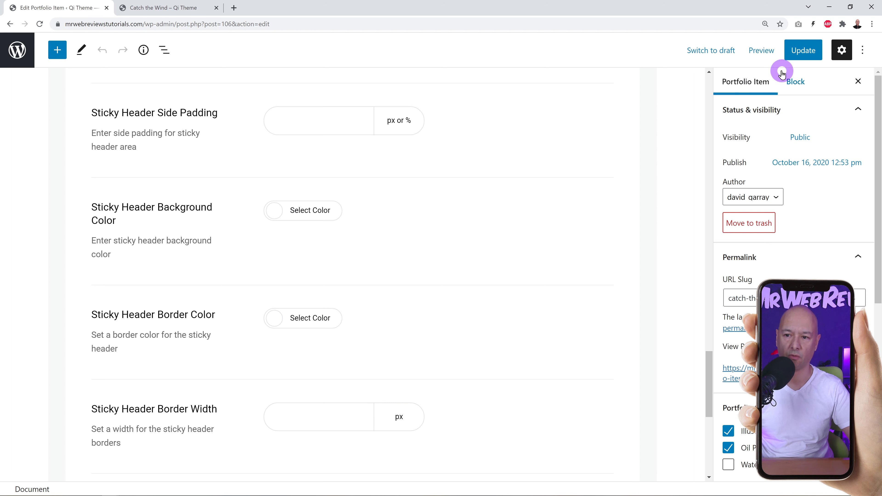
Update the item and exit to the Qode Portfolio list of 9 items.
{"action": "scroll", "coordinate": [573, 226], "scroll_direction": "up", "scroll_amount": 5}
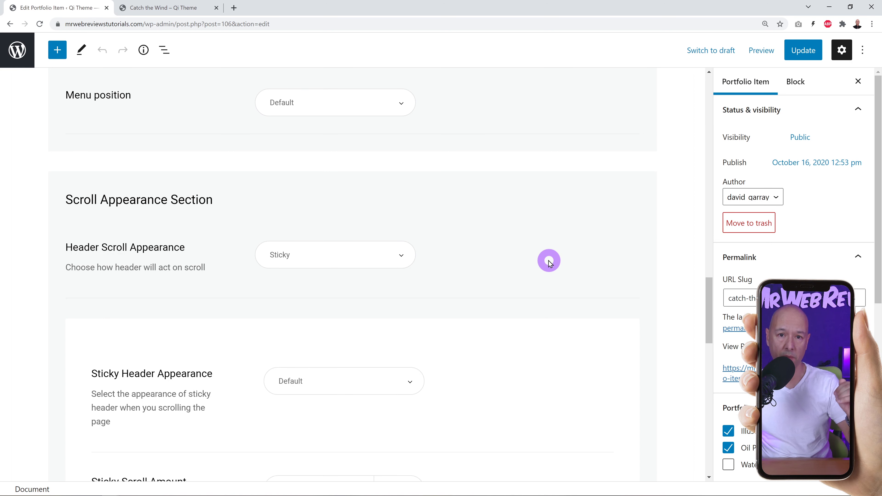
{"action": "left_click", "coordinate": [804, 51]}
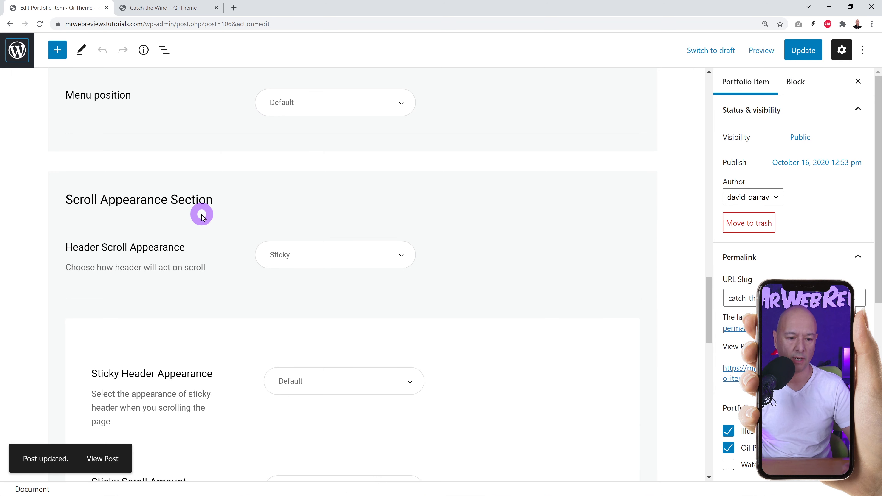
{"action": "left_click", "coordinate": [17, 50]}
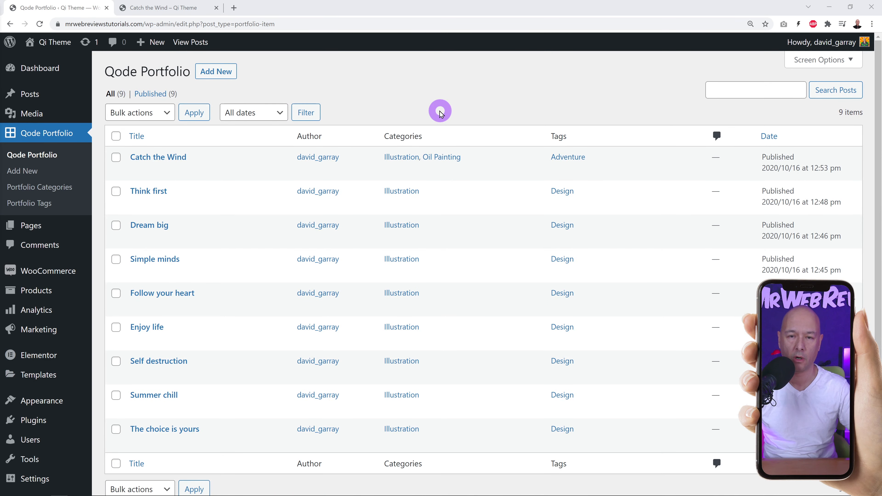
{"action": "left_click", "coordinate": [165, 7]}
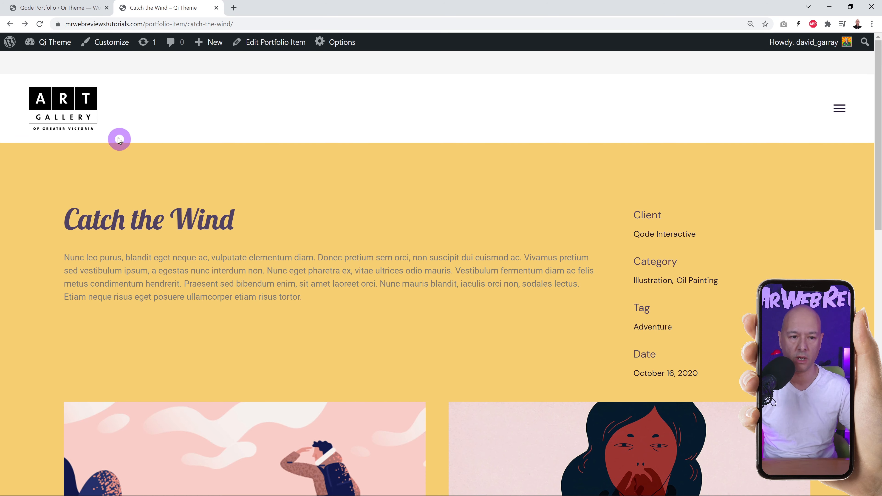
{"action": "left_click", "coordinate": [90, 111]}
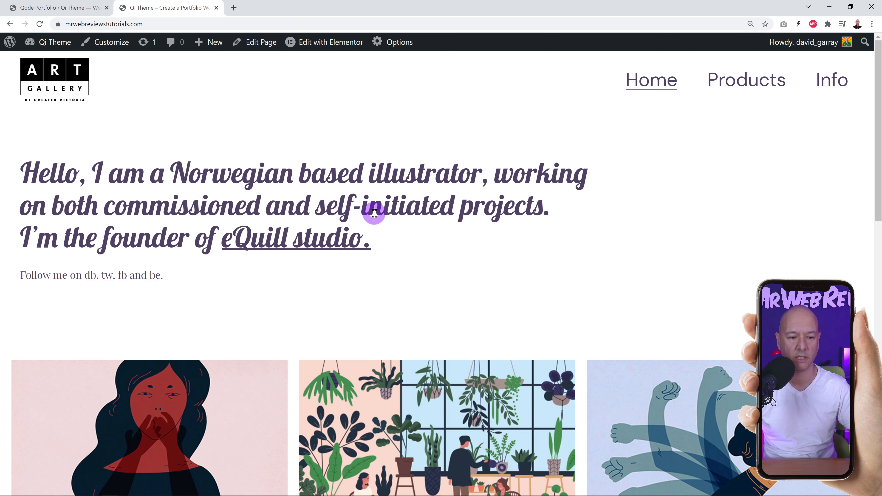
{"action": "left_click", "coordinate": [830, 83]}
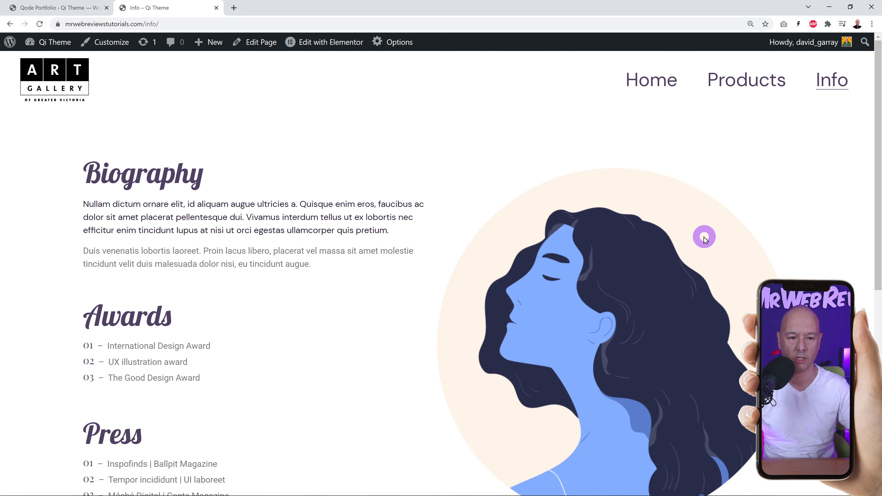
{"action": "scroll", "coordinate": [704, 239], "scroll_direction": "down", "scroll_amount": 8}
{"action": "scroll", "coordinate": [715, 258], "scroll_direction": "up", "scroll_amount": 8}
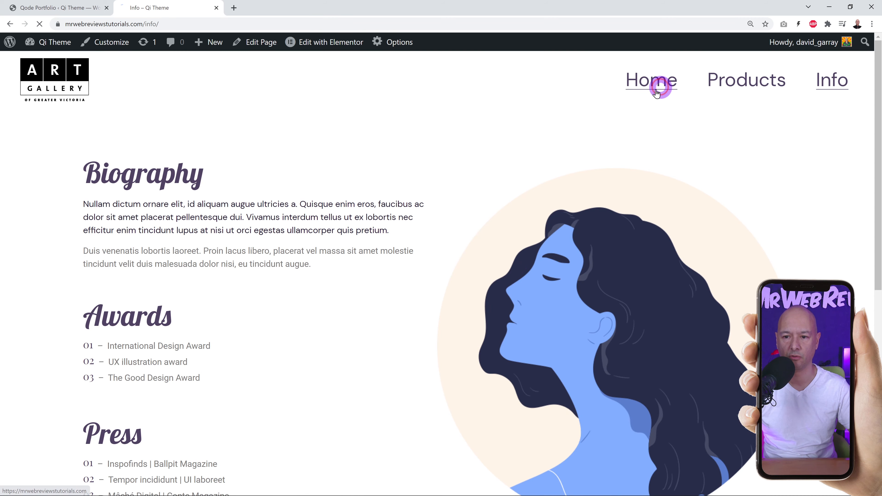
{"action": "left_click", "coordinate": [660, 82]}
{"action": "left_click", "coordinate": [78, 9]}
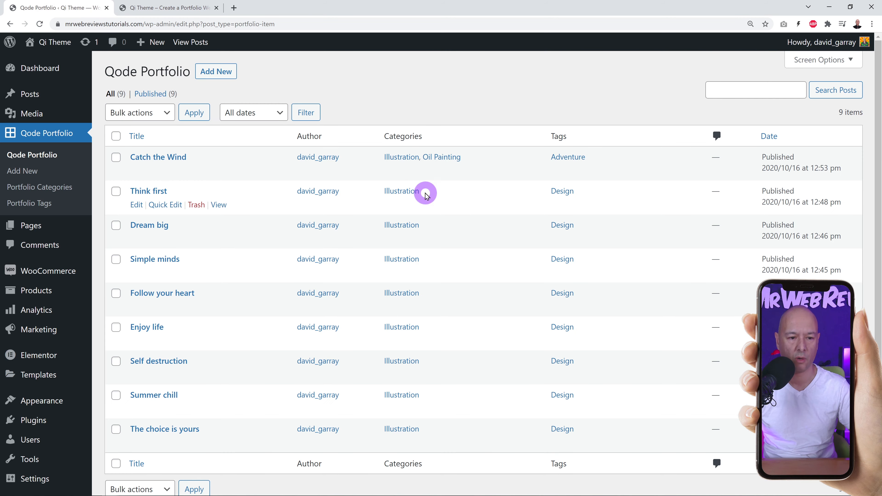
From the Pages list, open the Home page with Edit with Elementor.
{"action": "left_click", "coordinate": [31, 226]}
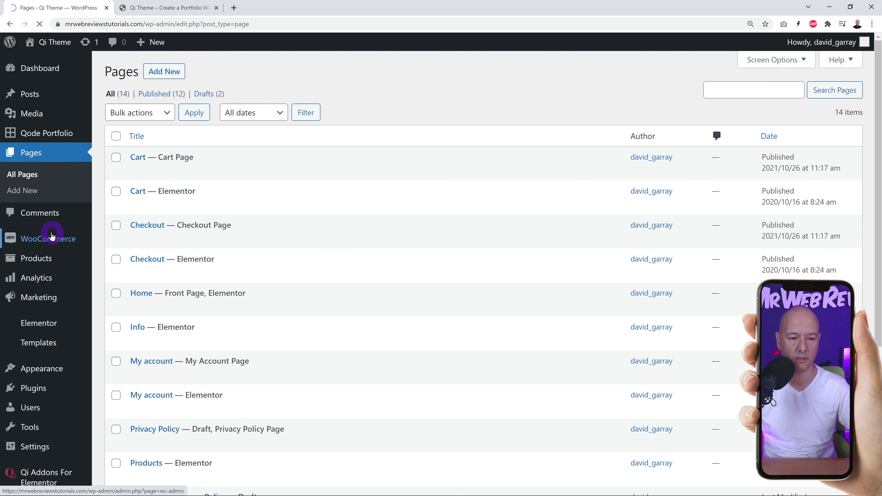
{"action": "scroll", "coordinate": [398, 200], "scroll_direction": "down", "scroll_amount": 1}
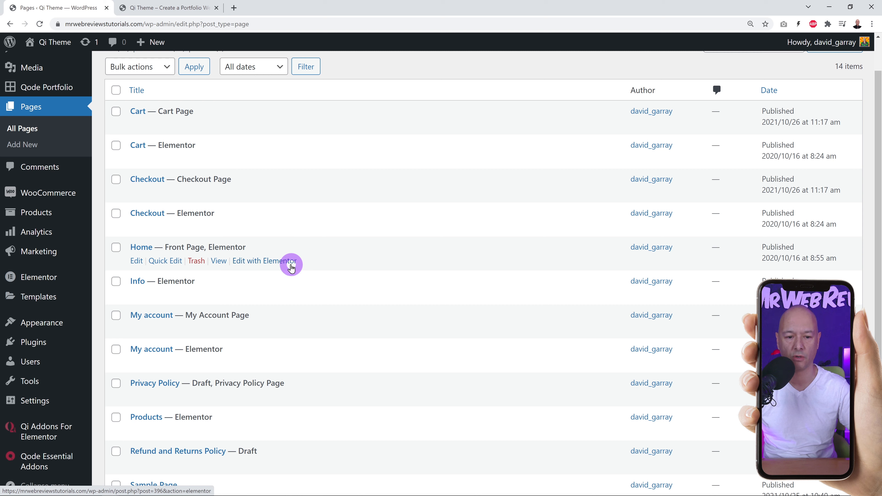
{"action": "left_click", "coordinate": [267, 263]}
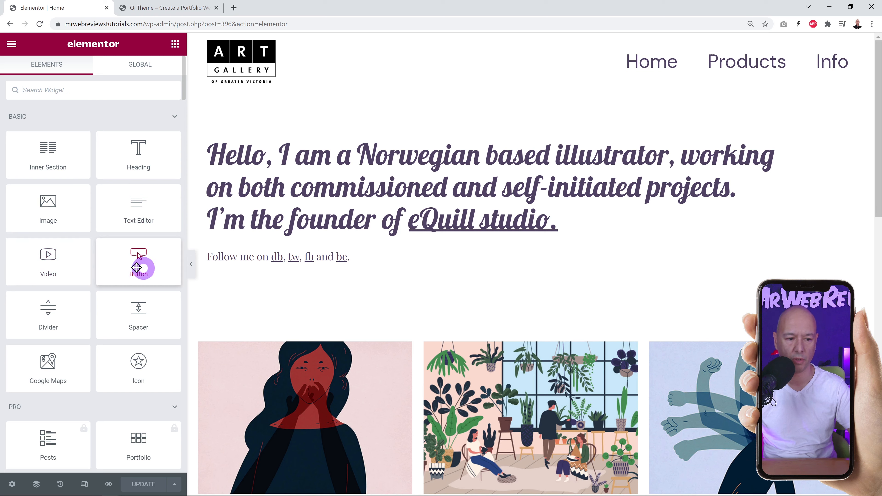
{"action": "scroll", "coordinate": [136, 285], "scroll_direction": "down", "scroll_amount": 20}
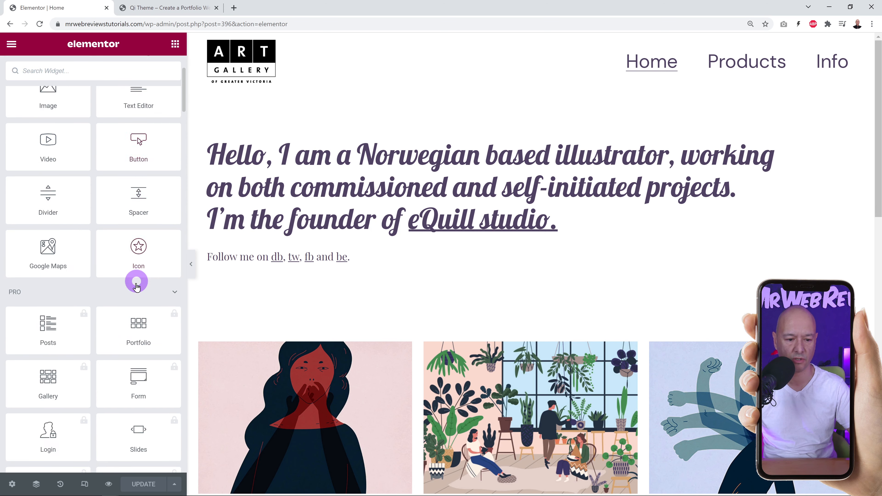
{"action": "scroll", "coordinate": [132, 303], "scroll_direction": "down", "scroll_amount": 10}
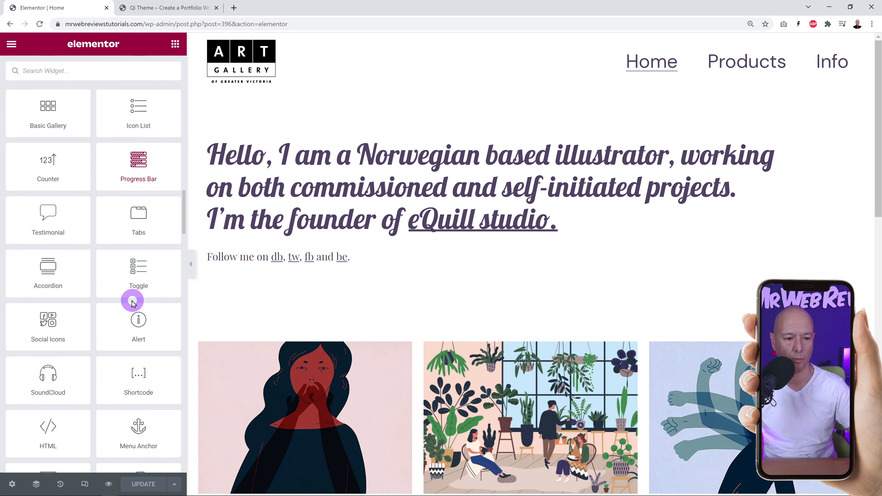
{"action": "scroll", "coordinate": [132, 299], "scroll_direction": "down", "scroll_amount": 20}
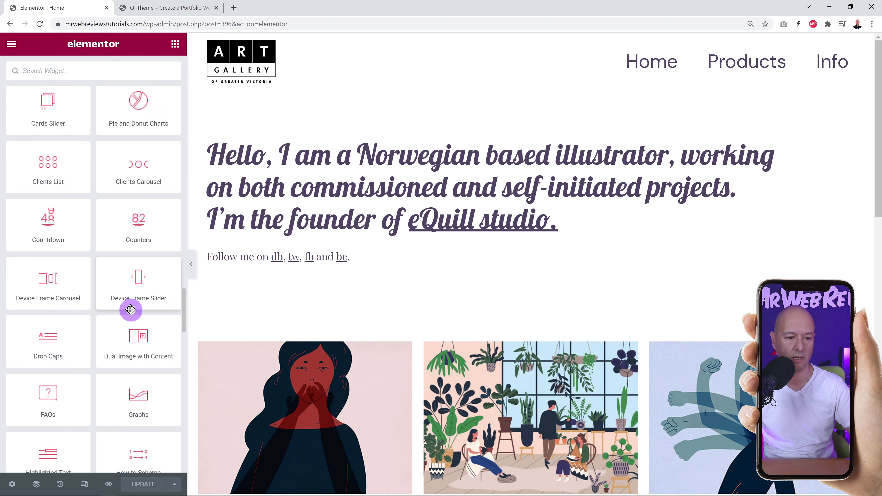
{"action": "scroll", "coordinate": [130, 309], "scroll_direction": "up", "scroll_amount": 15}
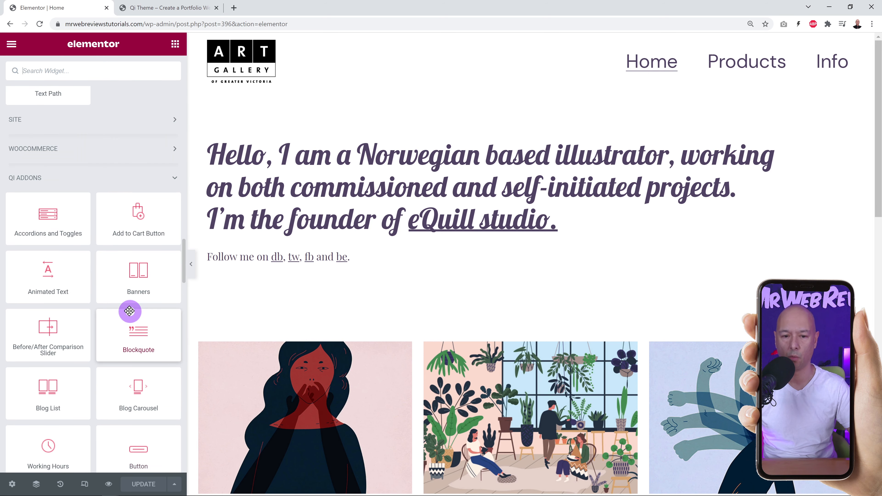
{"action": "scroll", "coordinate": [128, 312], "scroll_direction": "down", "scroll_amount": 3}
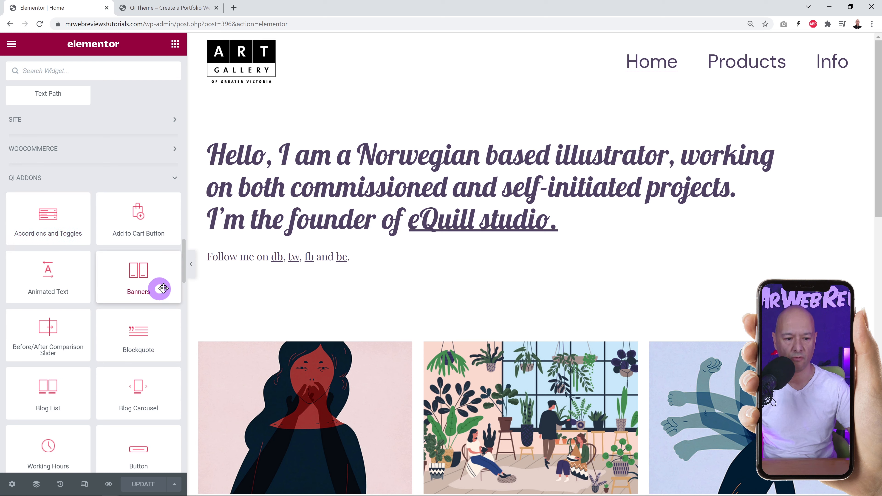
{"action": "scroll", "coordinate": [151, 246], "scroll_direction": "down", "scroll_amount": 3}
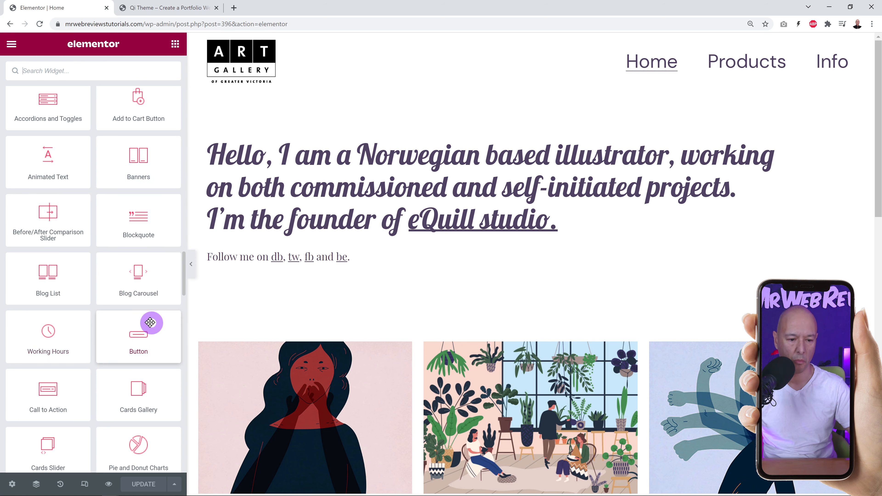
{"action": "scroll", "coordinate": [150, 321], "scroll_direction": "down", "scroll_amount": 3}
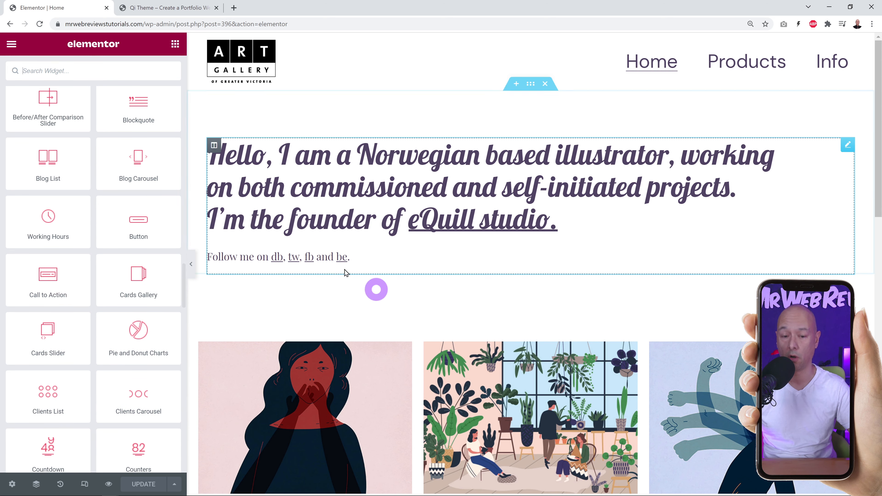
{"action": "scroll", "coordinate": [113, 320], "scroll_direction": "down", "scroll_amount": 3}
{"action": "scroll", "coordinate": [71, 347], "scroll_direction": "down", "scroll_amount": 3}
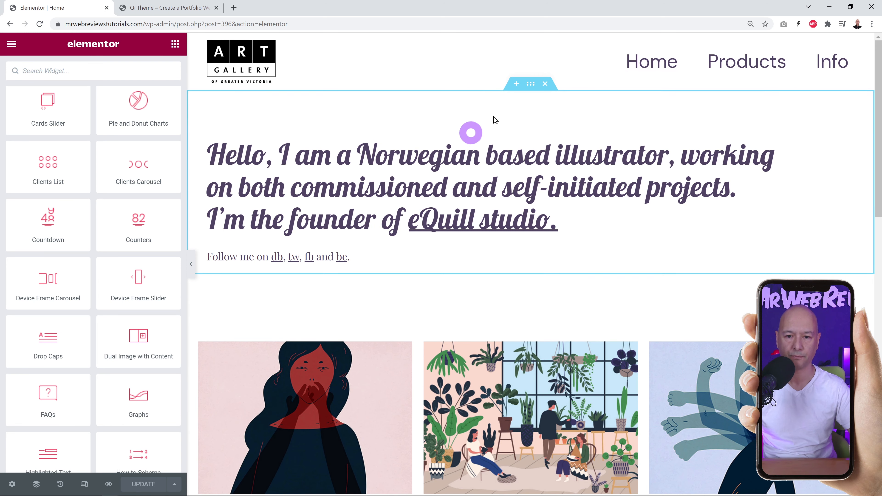
Select the intro text column and open its Section Title widget settings.
{"action": "left_click", "coordinate": [531, 85]}
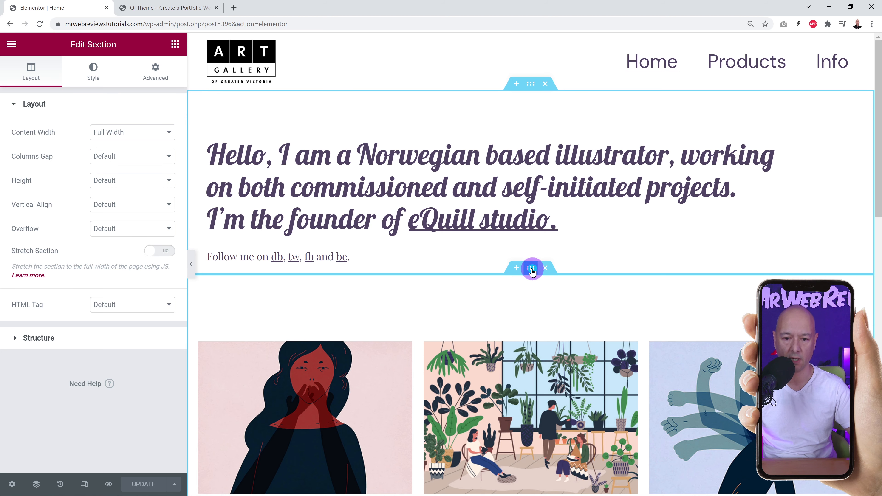
{"action": "left_click", "coordinate": [531, 269]}
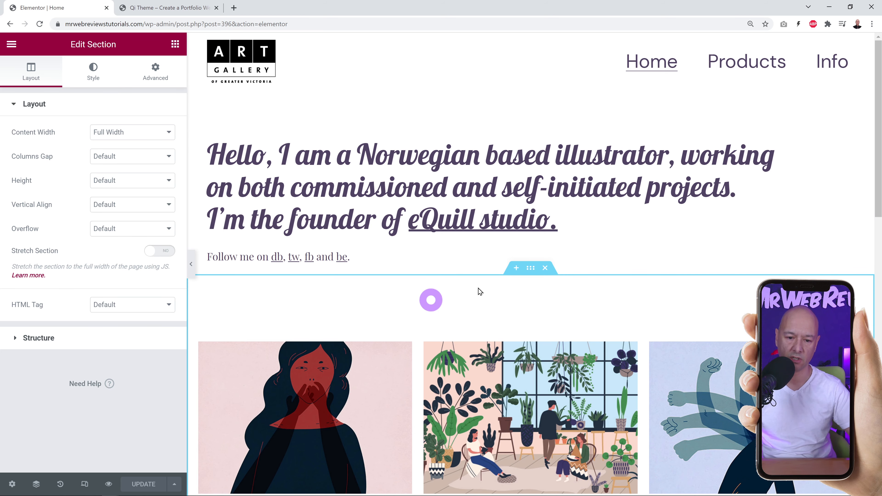
{"action": "scroll", "coordinate": [744, 402], "scroll_direction": "down", "scroll_amount": 3}
{"action": "scroll", "coordinate": [744, 401], "scroll_direction": "down", "scroll_amount": 3}
{"action": "scroll", "coordinate": [625, 323], "scroll_direction": "up", "scroll_amount": 6}
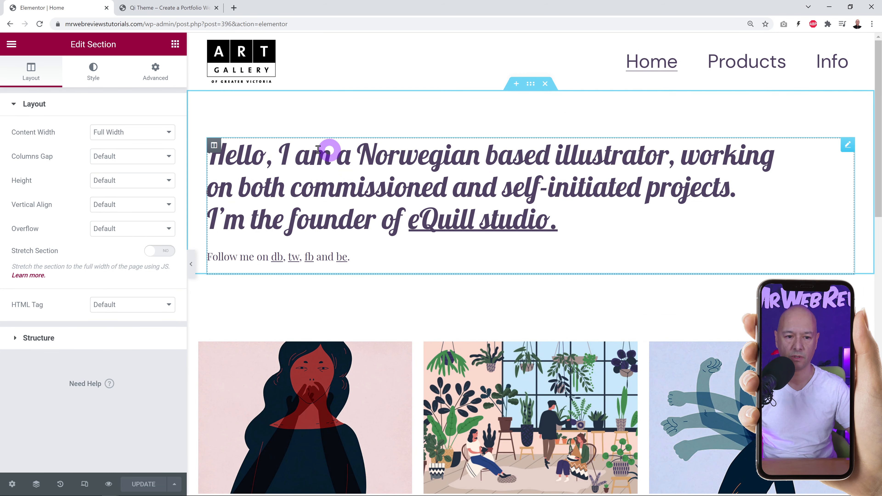
{"action": "left_click", "coordinate": [215, 147]}
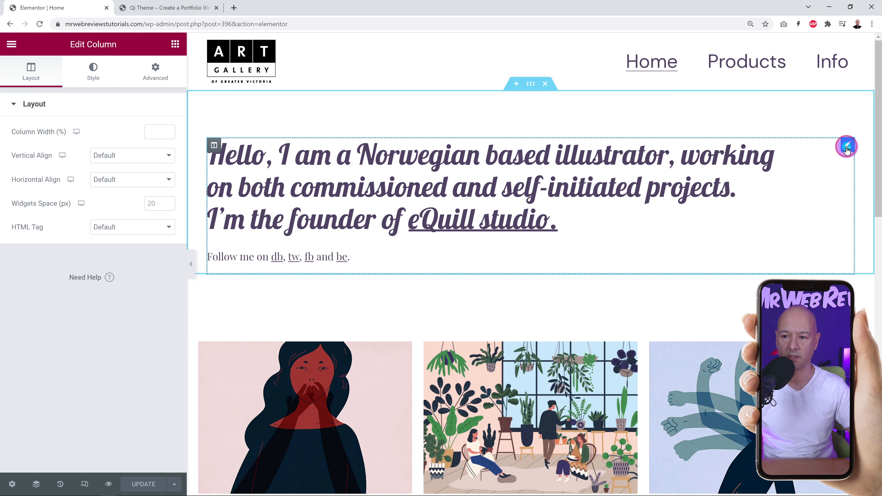
{"action": "left_click", "coordinate": [847, 147]}
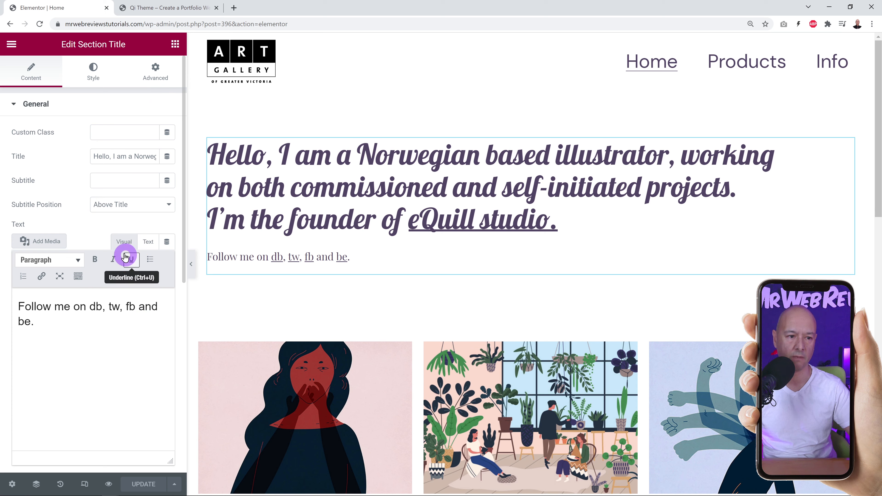
{"action": "left_click", "coordinate": [35, 105]}
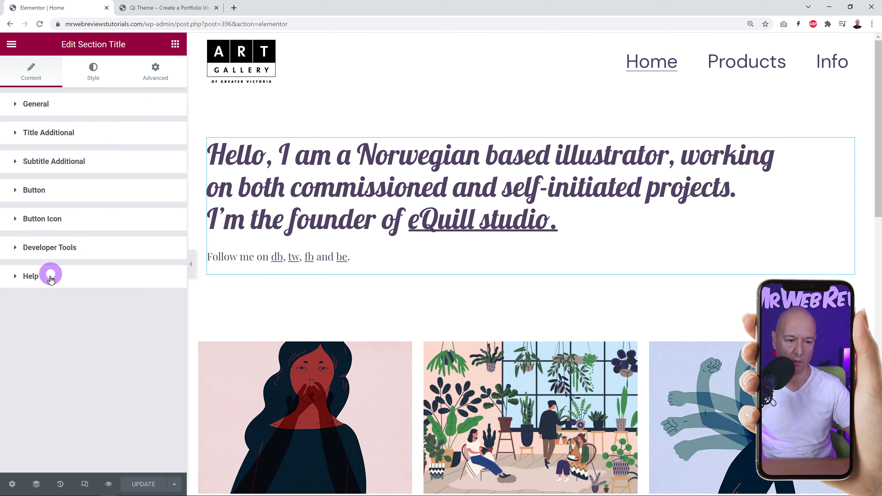
{"action": "left_click", "coordinate": [98, 80]}
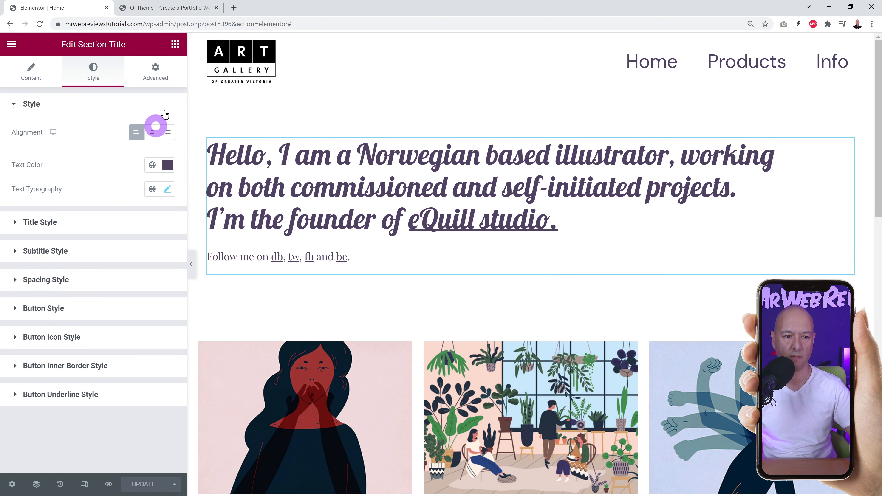
{"action": "left_click", "coordinate": [166, 80]}
{"action": "left_click", "coordinate": [38, 104]}
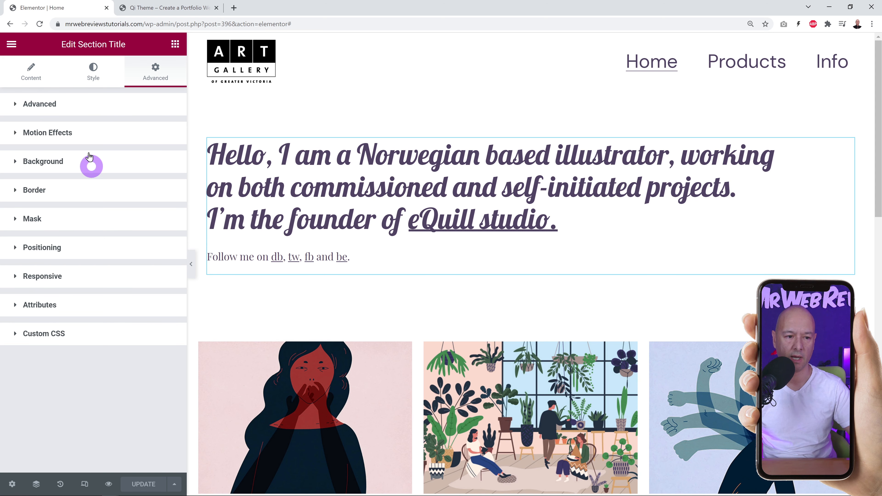
{"action": "left_click", "coordinate": [63, 106]}
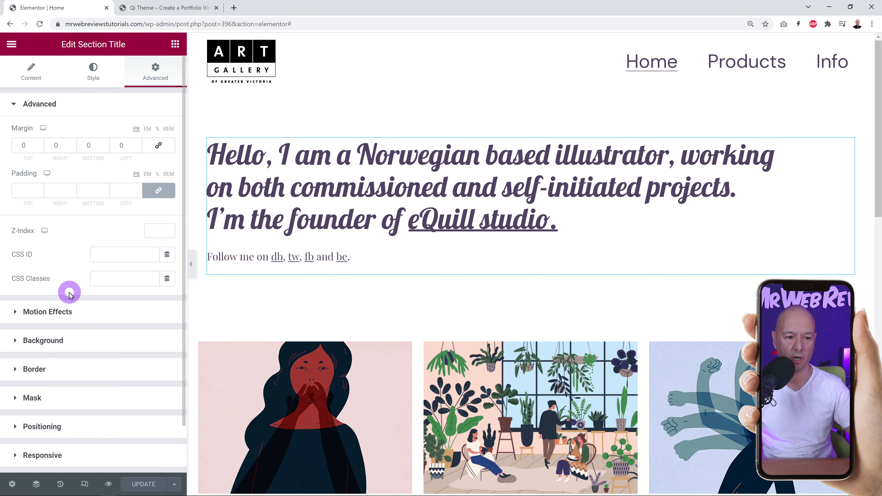
{"action": "left_click", "coordinate": [28, 80]}
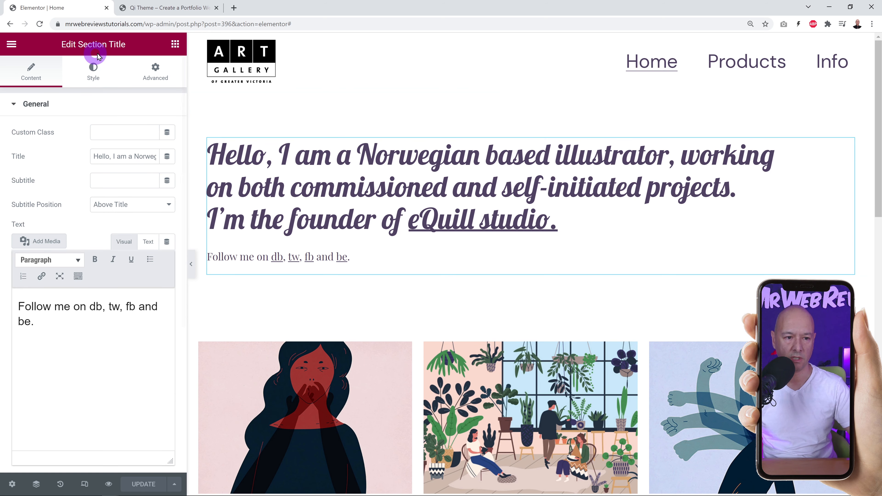
Set Subtitle Position to Below Title using a temporary test subtitle, then delete the subtitle text.
{"action": "left_click_drag", "start_coordinate": [94, 156], "coordinate": [179, 160]}
{"action": "left_click", "coordinate": [97, 170]}
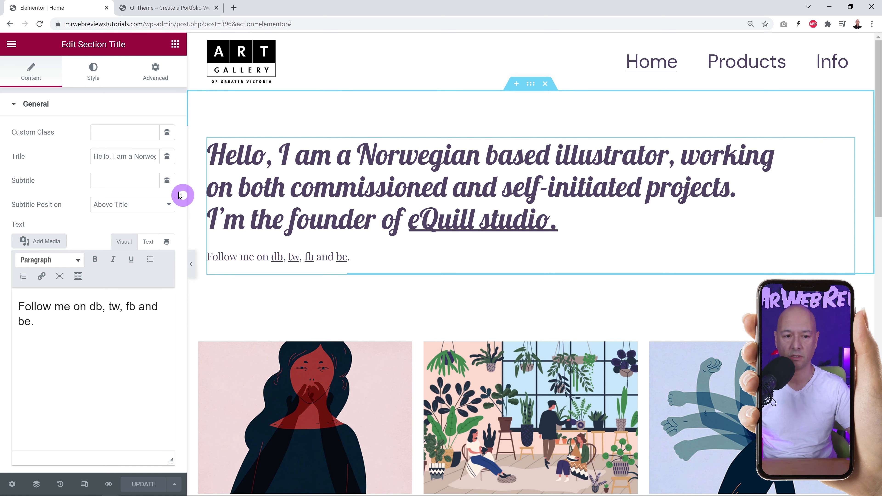
{"action": "left_click", "coordinate": [122, 156]}
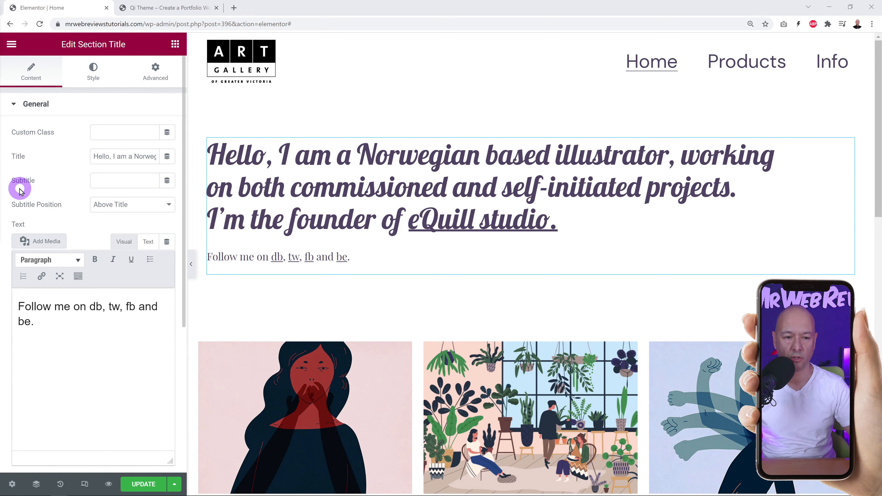
{"action": "left_click", "coordinate": [124, 181]}
{"action": "type", "text": "Another GREAT Tutorial with Mr Web Reviews!"}
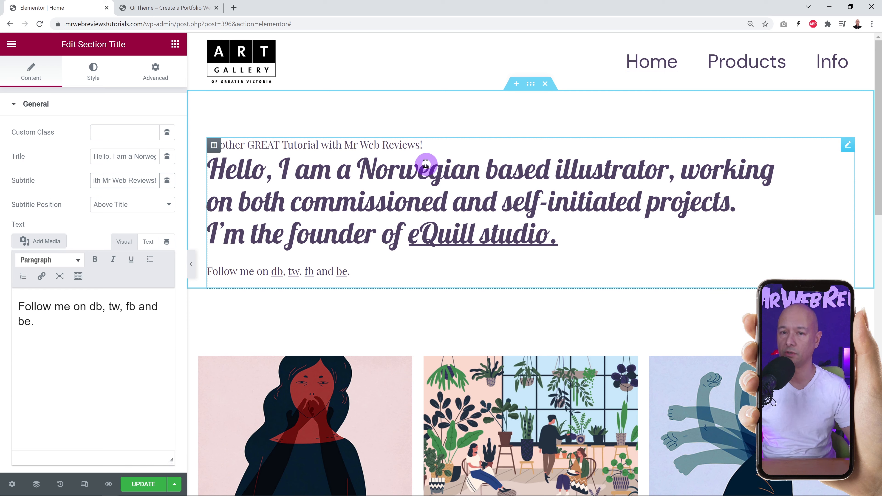
{"action": "left_click", "coordinate": [168, 208]}
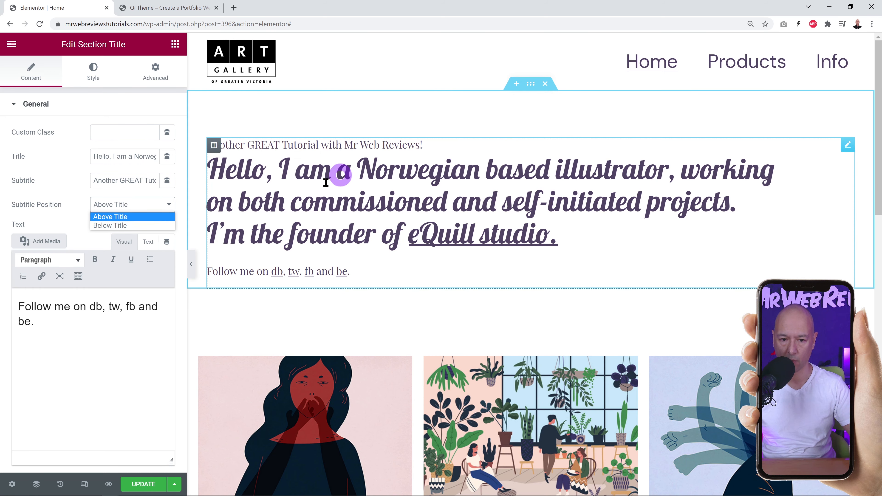
{"action": "left_click", "coordinate": [126, 224]}
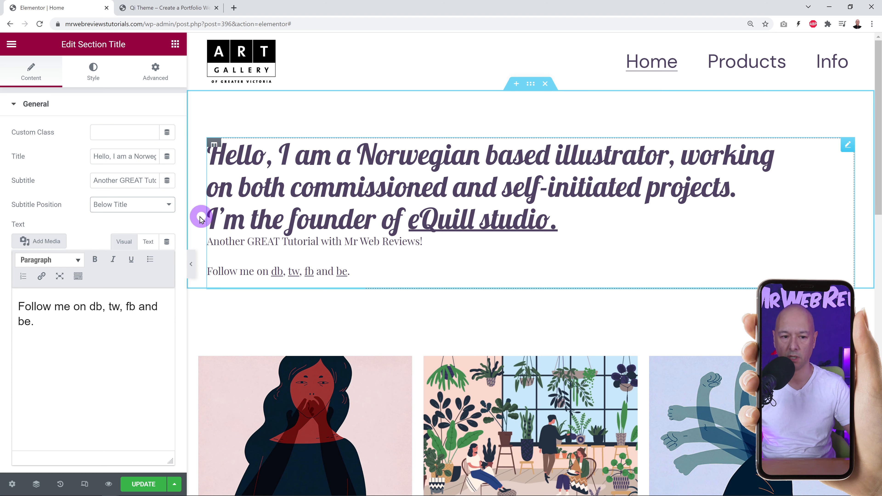
{"action": "triple_click", "coordinate": [139, 180]}
{"action": "key", "text": "BackSpace"}
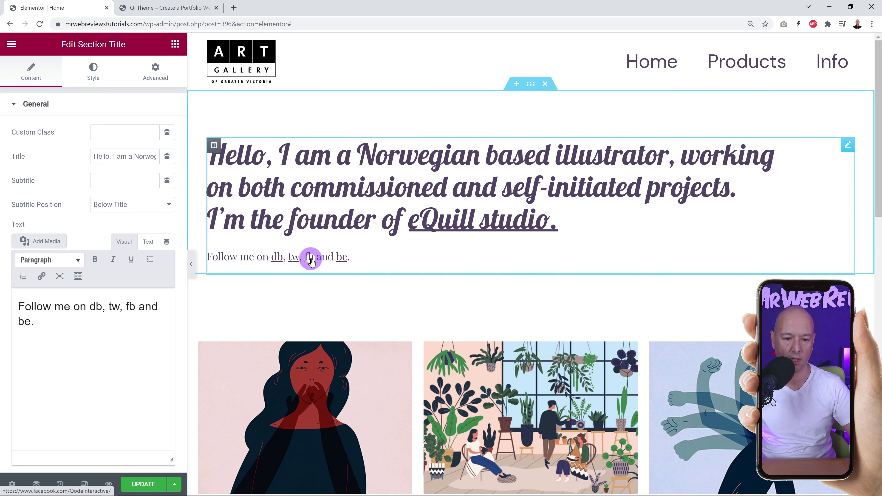
Show the 'Follow me on' paragraph as HTML, delete the Twitter link, then undo it.
{"action": "left_click", "coordinate": [148, 243]}
{"action": "scroll", "coordinate": [153, 357], "scroll_direction": "down", "scroll_amount": 3}
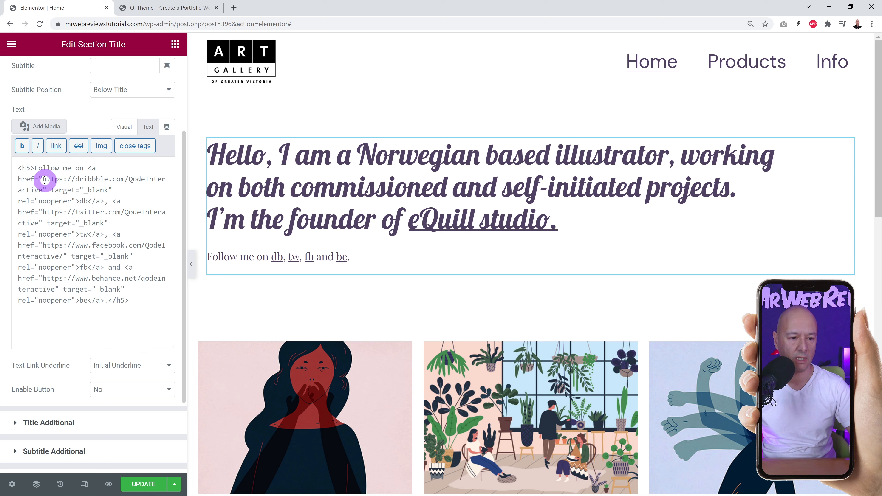
{"action": "left_click_drag", "start_coordinate": [44, 180], "coordinate": [44, 191]}
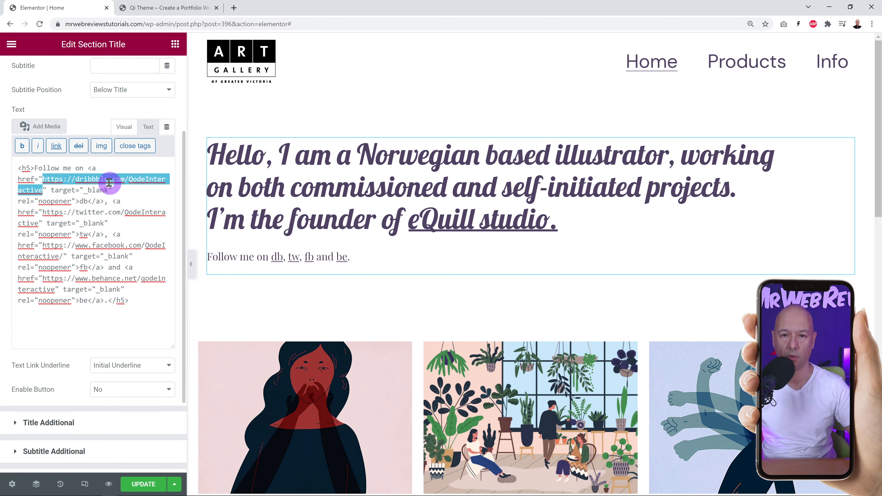
{"action": "left_click", "coordinate": [47, 214]}
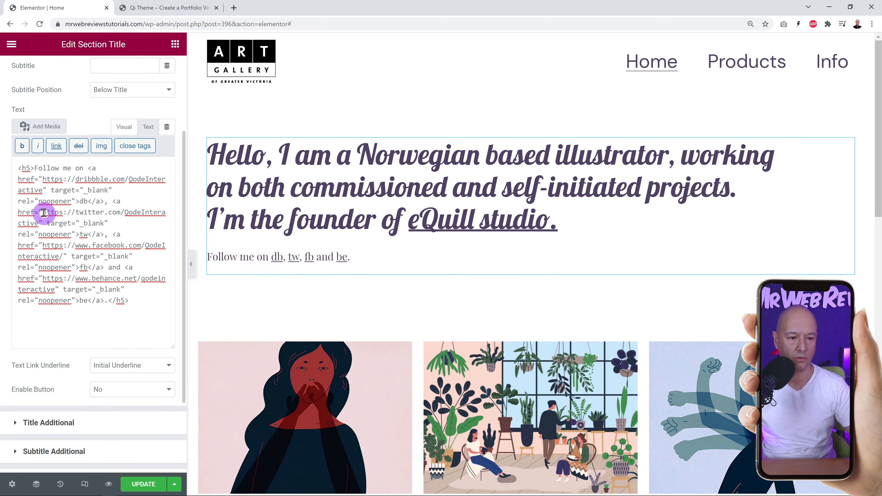
{"action": "left_click_drag", "start_coordinate": [43, 213], "coordinate": [44, 222]}
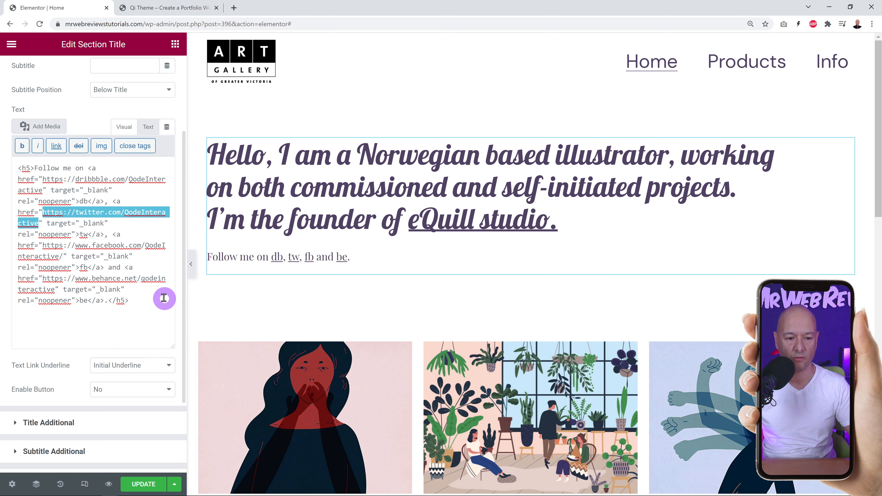
{"action": "left_click", "coordinate": [120, 278]}
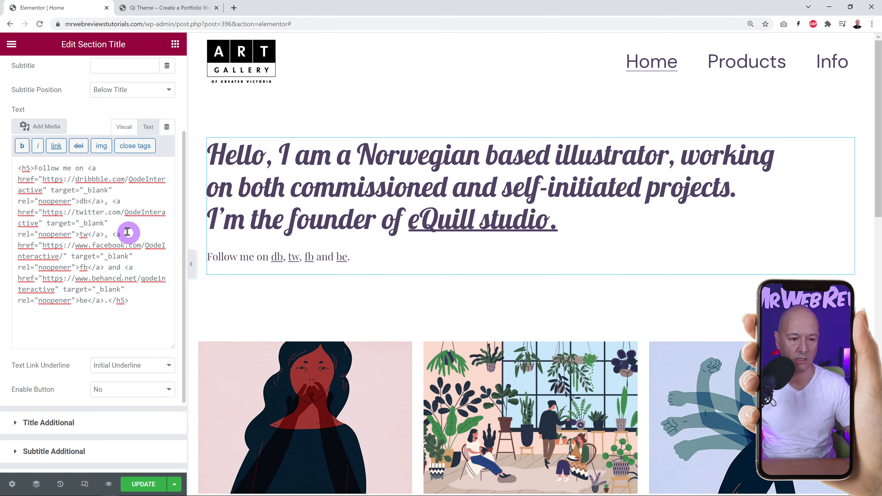
{"action": "left_click_drag", "start_coordinate": [102, 229], "coordinate": [118, 204]}
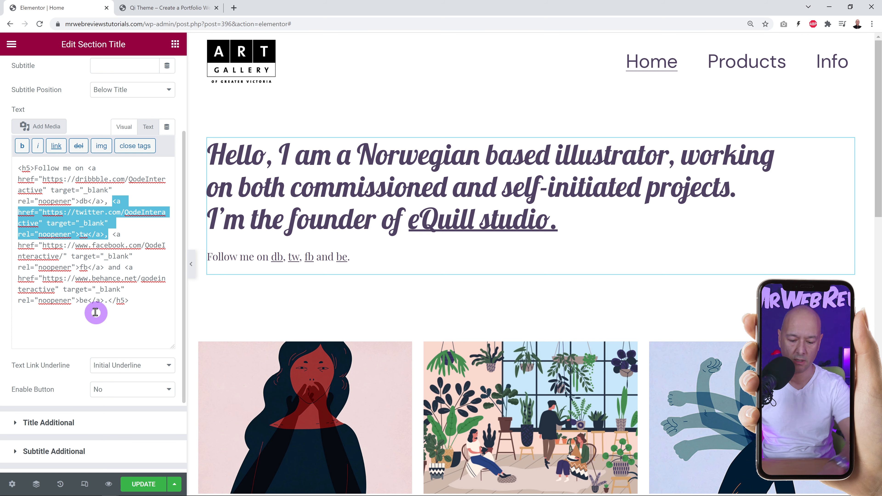
{"action": "key", "text": "BackSpace"}
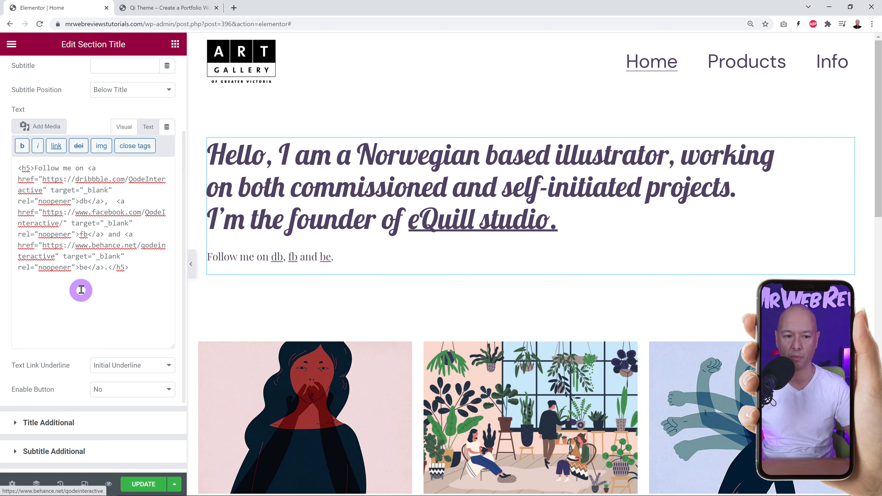
{"action": "key", "text": "ctrl+z"}
{"action": "left_click", "coordinate": [128, 308]}
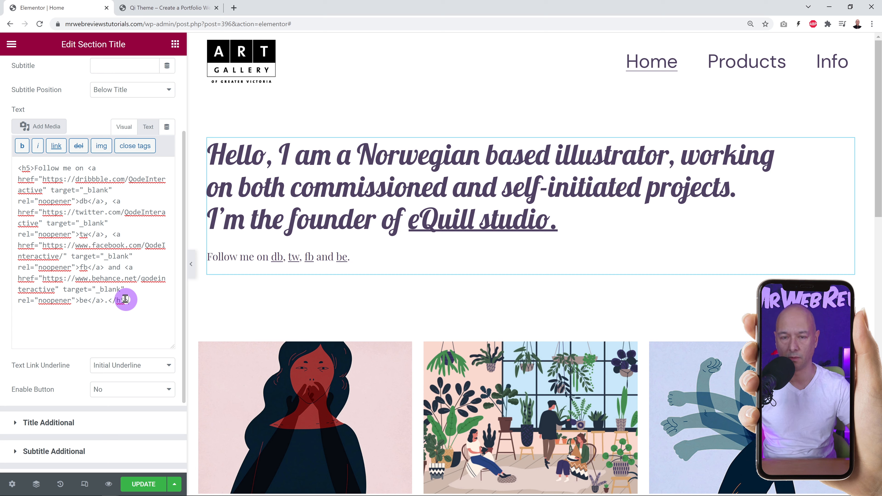
{"action": "left_click", "coordinate": [159, 366]}
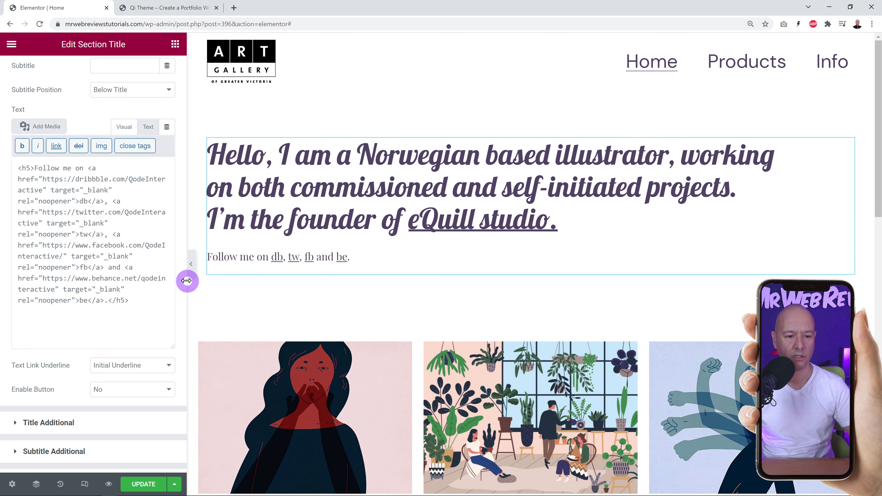
Center-align the intro title and text in the Style settings.
{"action": "scroll", "coordinate": [166, 282], "scroll_direction": "up", "scroll_amount": 3}
{"action": "left_click", "coordinate": [29, 109]}
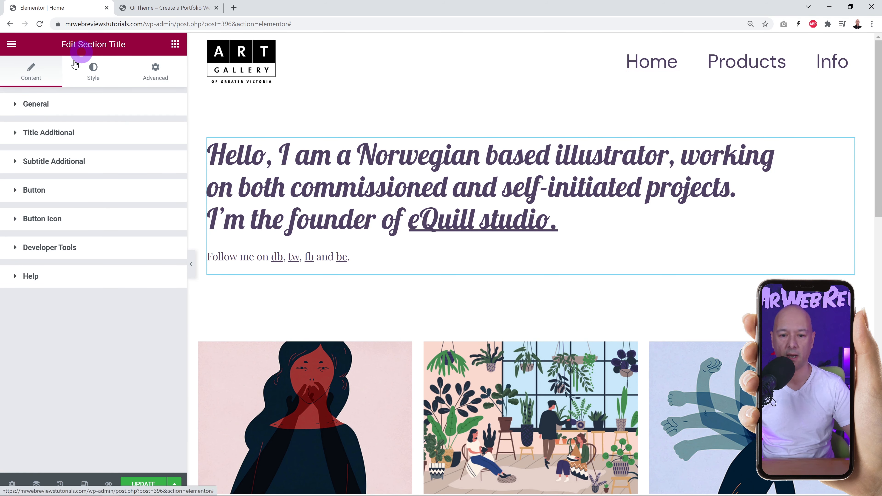
{"action": "left_click", "coordinate": [91, 69]}
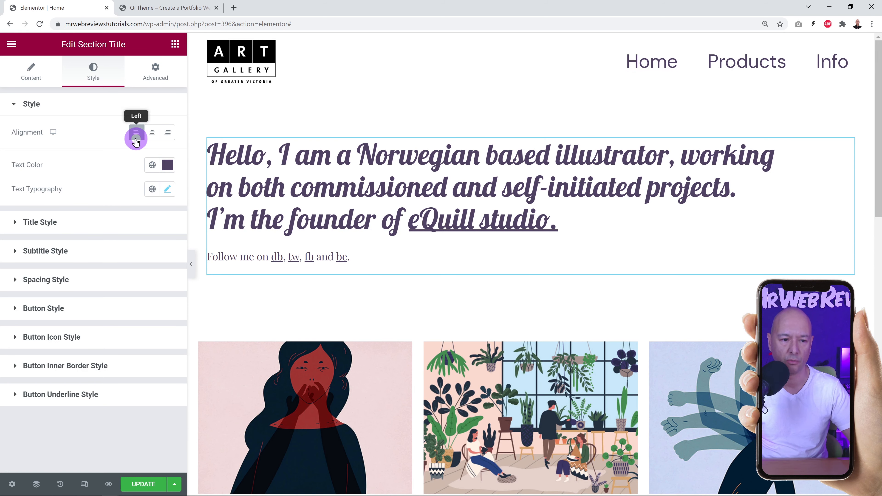
{"action": "left_click", "coordinate": [168, 134]}
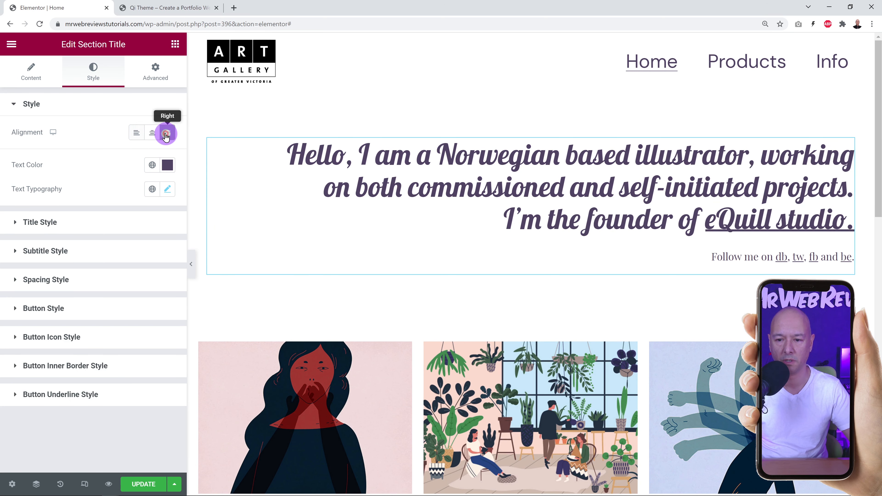
{"action": "left_click", "coordinate": [156, 138]}
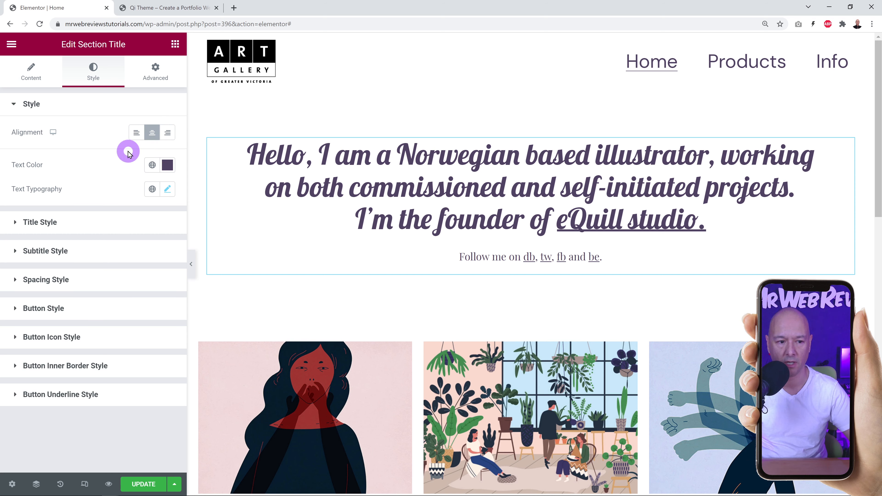
Set the greeting's Title Tag to H1 after trying H2, H3 and H4.
{"action": "left_click", "coordinate": [49, 225]}
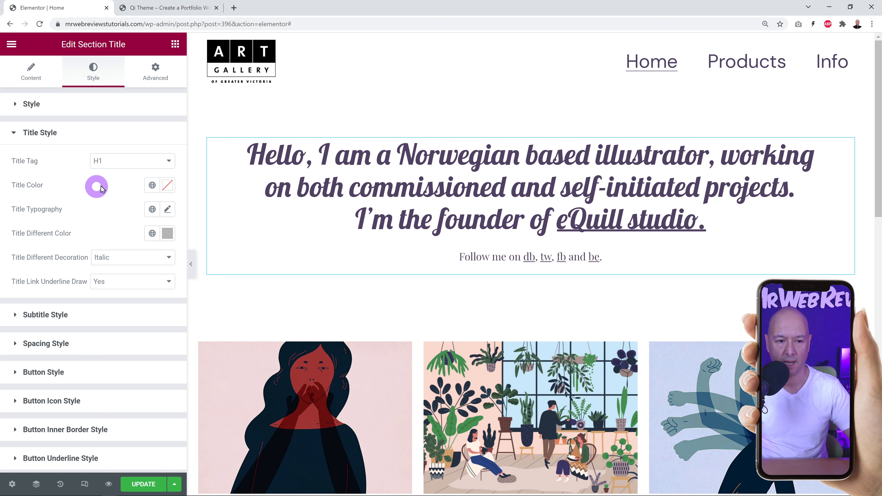
{"action": "left_click", "coordinate": [168, 170]}
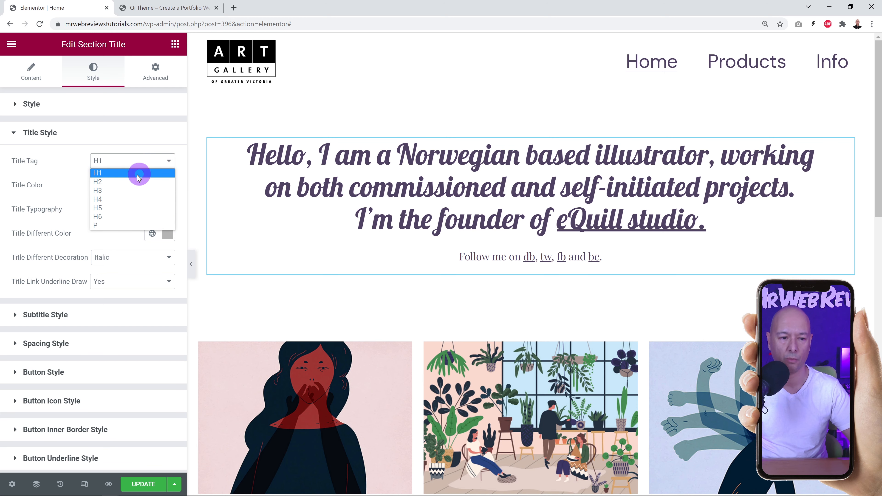
{"action": "left_click", "coordinate": [125, 180]}
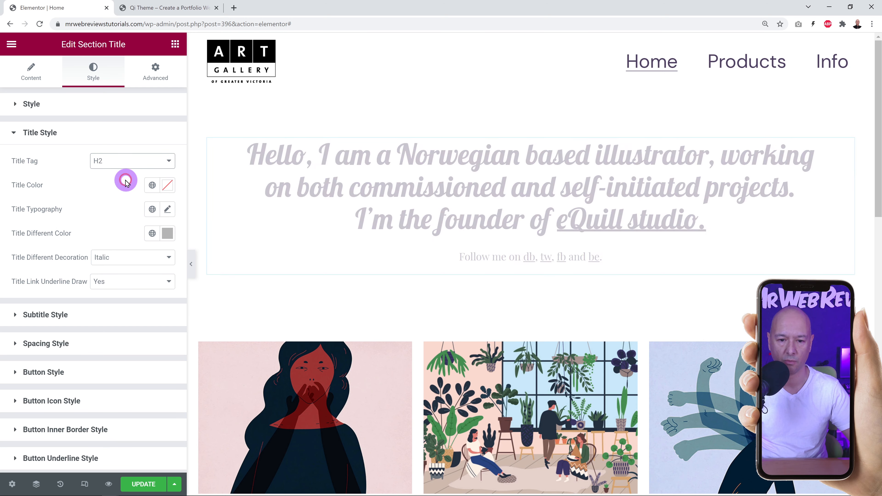
{"action": "left_click", "coordinate": [160, 163]}
{"action": "left_click", "coordinate": [140, 190]}
{"action": "left_click", "coordinate": [169, 162]}
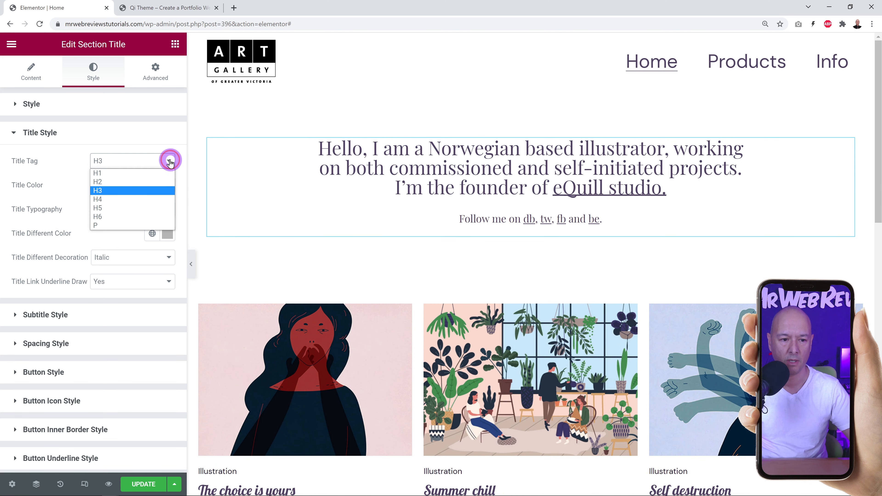
{"action": "left_click", "coordinate": [140, 197]}
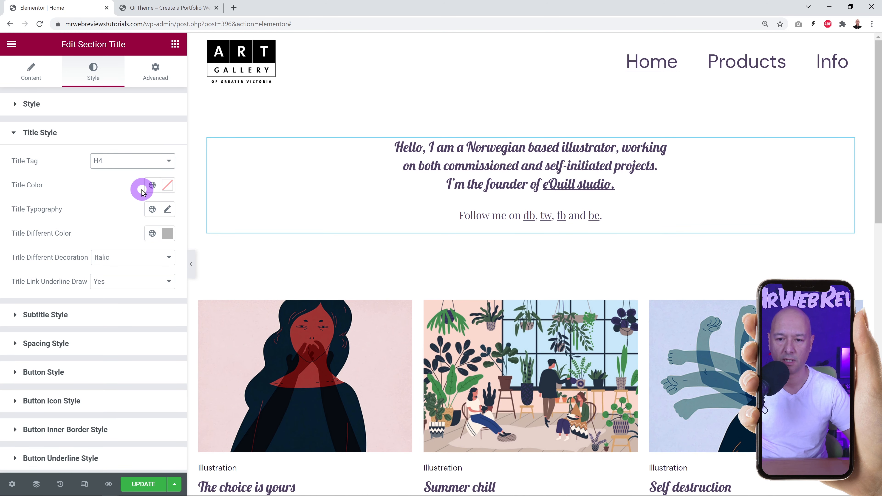
{"action": "left_click", "coordinate": [167, 163]}
{"action": "left_click", "coordinate": [144, 176]}
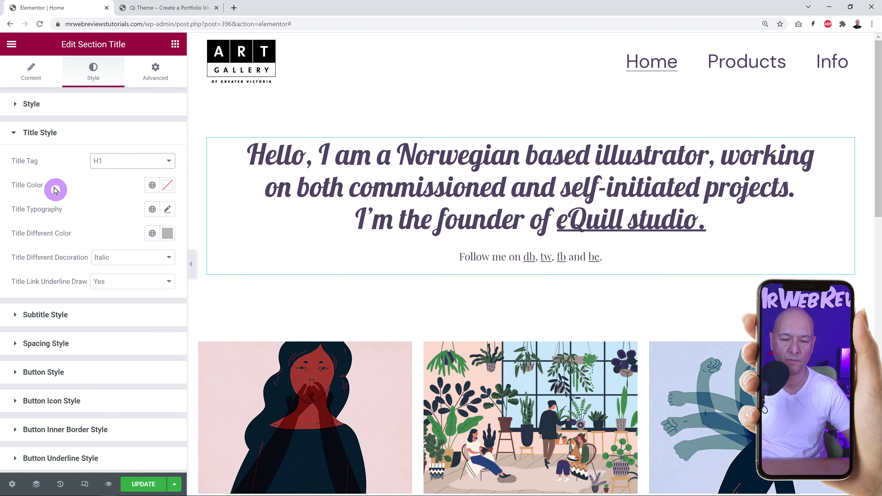
Change the greeting's Title Color to violet #5031CB.
{"action": "left_click", "coordinate": [166, 188]}
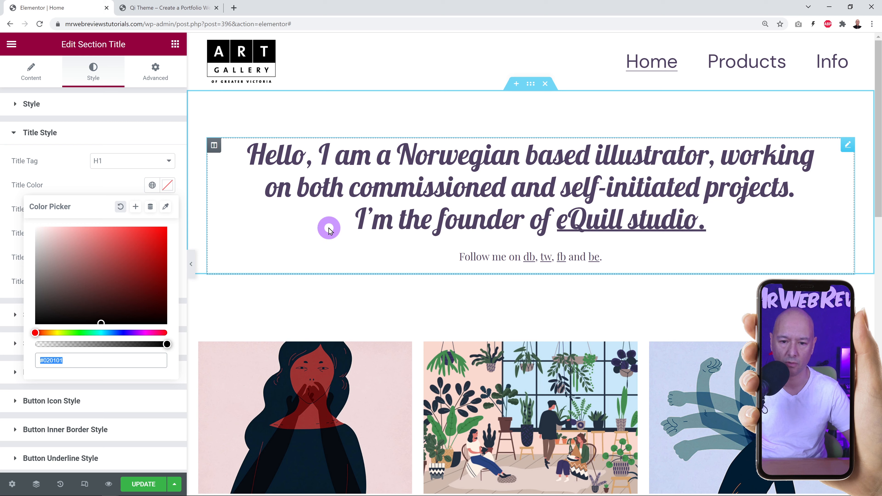
{"action": "key", "text": "BackSpace"}
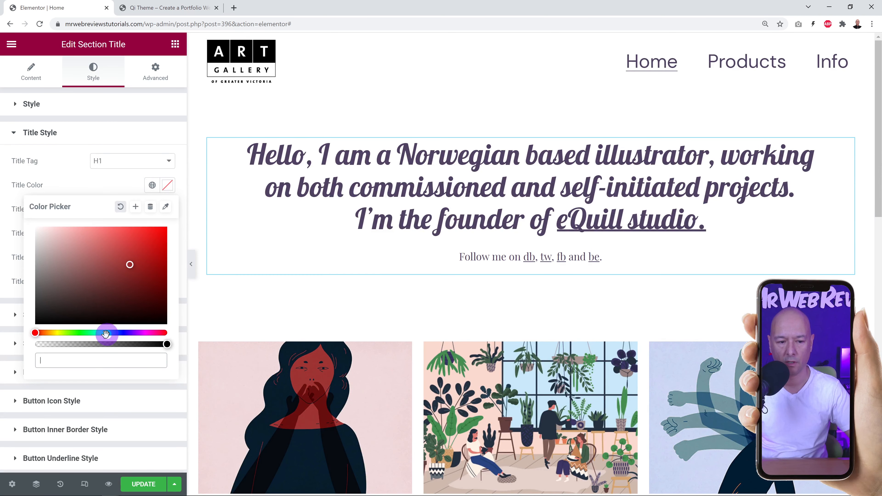
{"action": "left_click_drag", "start_coordinate": [77, 333], "coordinate": [127, 334]}
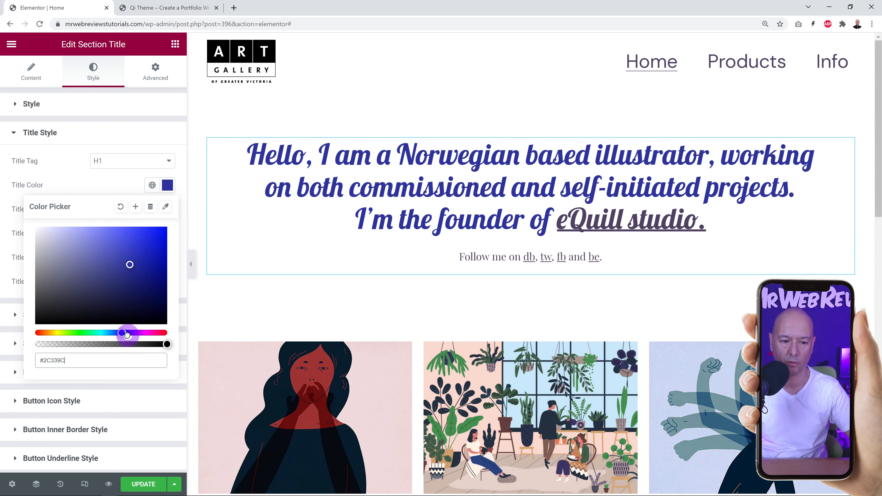
{"action": "left_click_drag", "start_coordinate": [140, 246], "coordinate": [135, 246]}
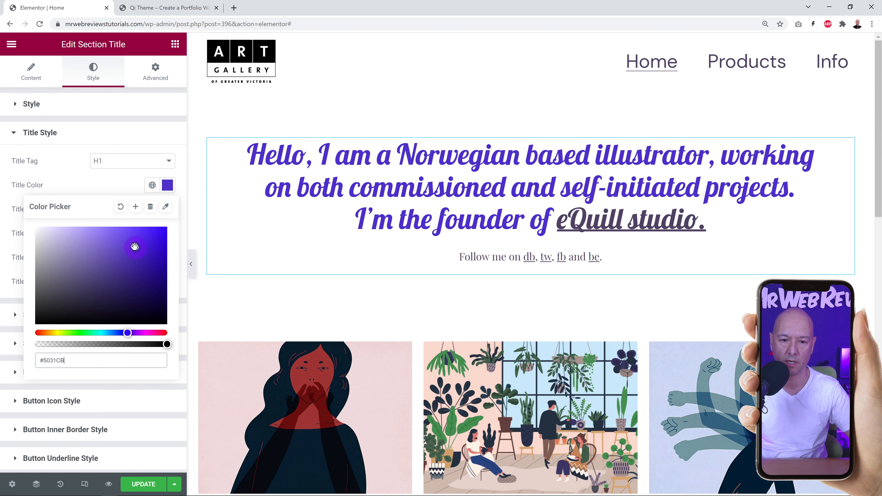
{"action": "left_click", "coordinate": [122, 189]}
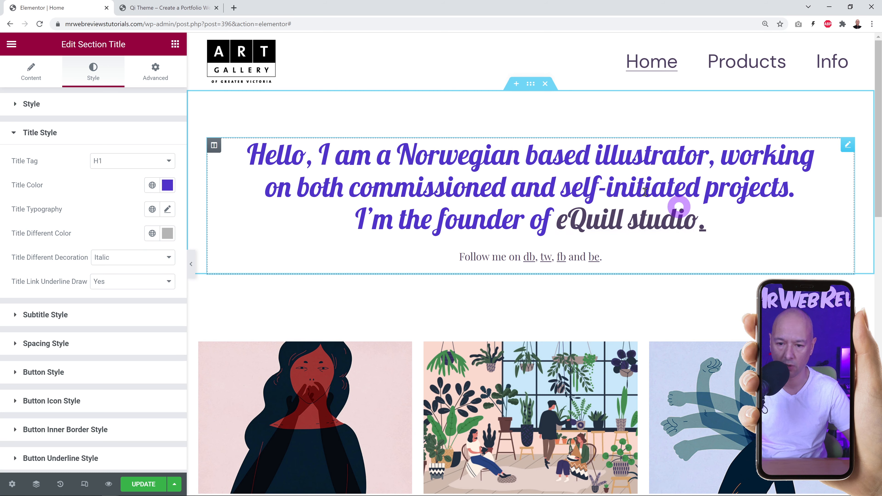
Set the title typography to Poppins, size 31, line height 39.
{"action": "left_click", "coordinate": [165, 210]}
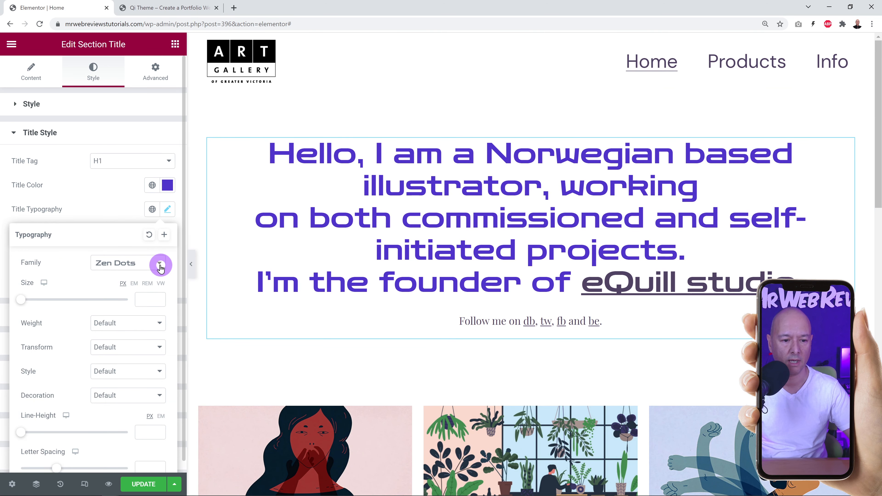
{"action": "left_click", "coordinate": [160, 266]}
{"action": "left_click", "coordinate": [131, 276]}
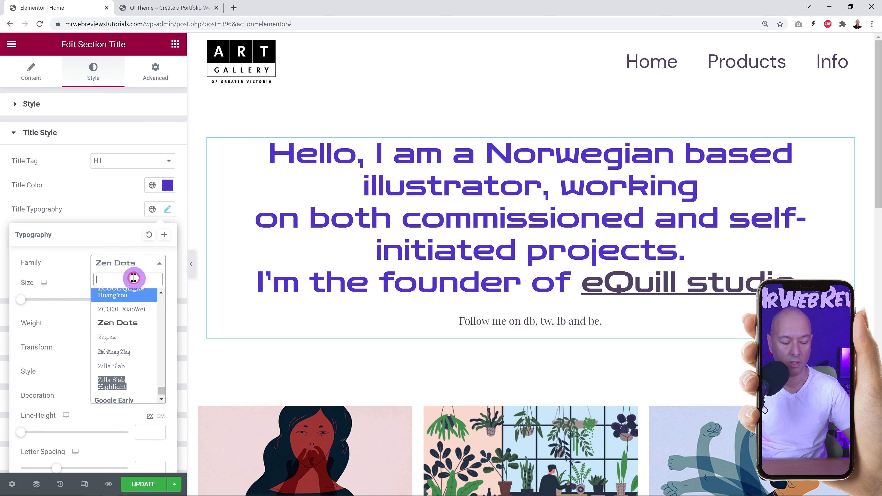
{"action": "type", "text": "popp"}
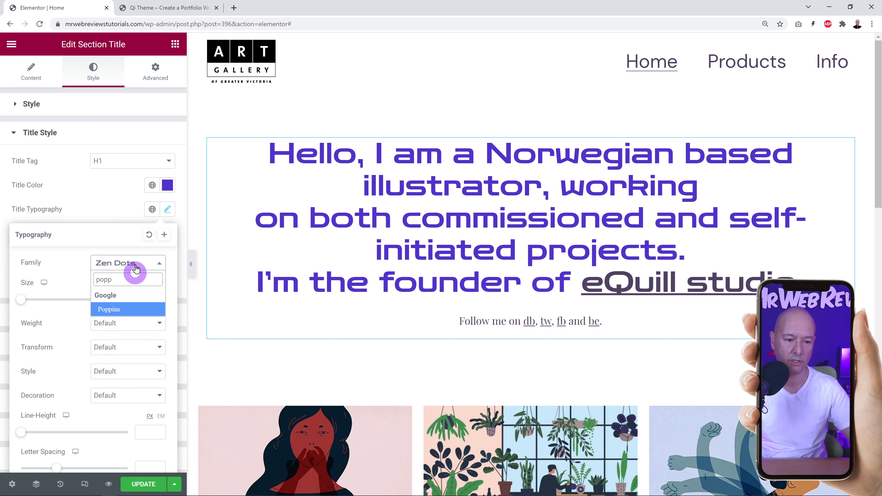
{"action": "left_click", "coordinate": [131, 307]}
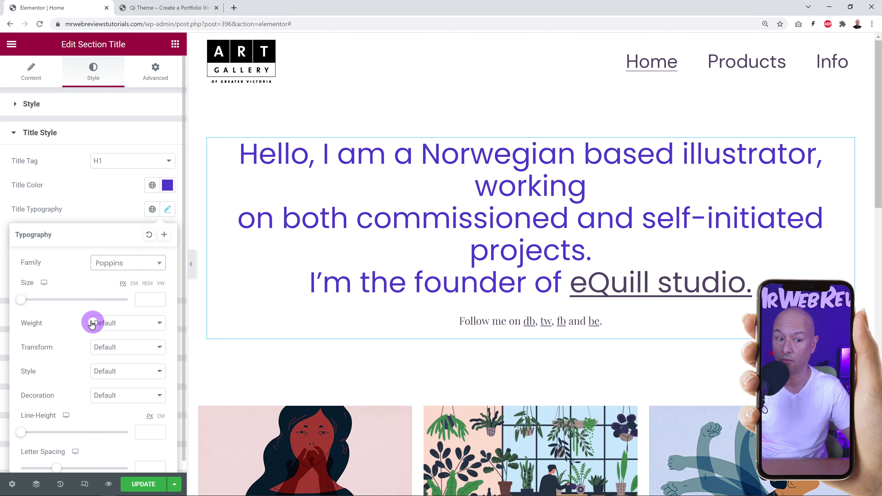
{"action": "left_click_drag", "start_coordinate": [20, 300], "coordinate": [88, 294]}
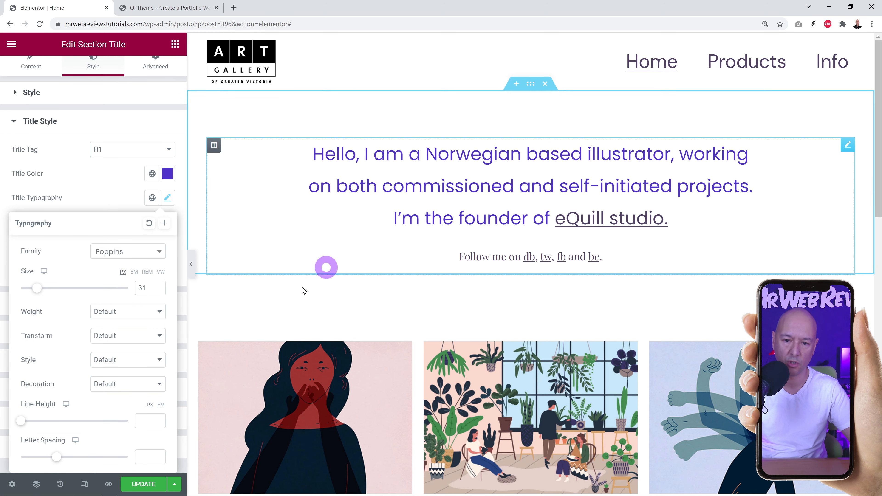
{"action": "left_click_drag", "start_coordinate": [23, 424], "coordinate": [63, 426]}
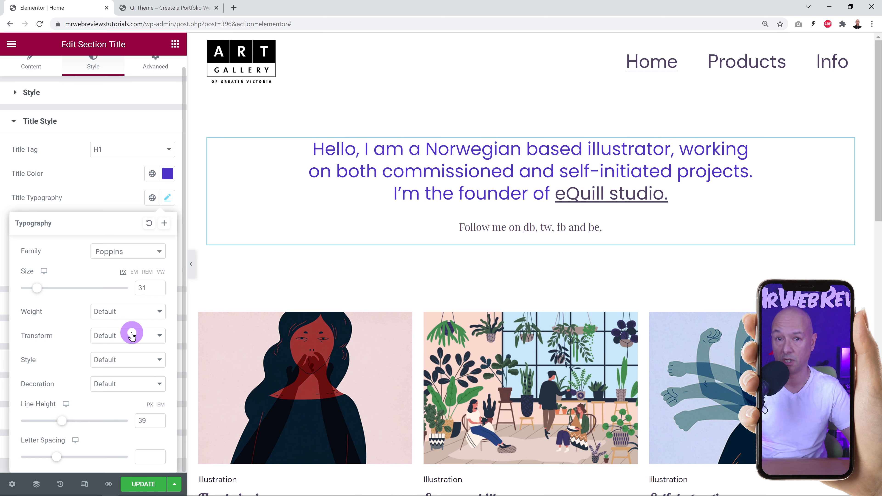
Set the heading font weight to 400 after trying 100 and 900.
{"action": "left_click", "coordinate": [149, 312]}
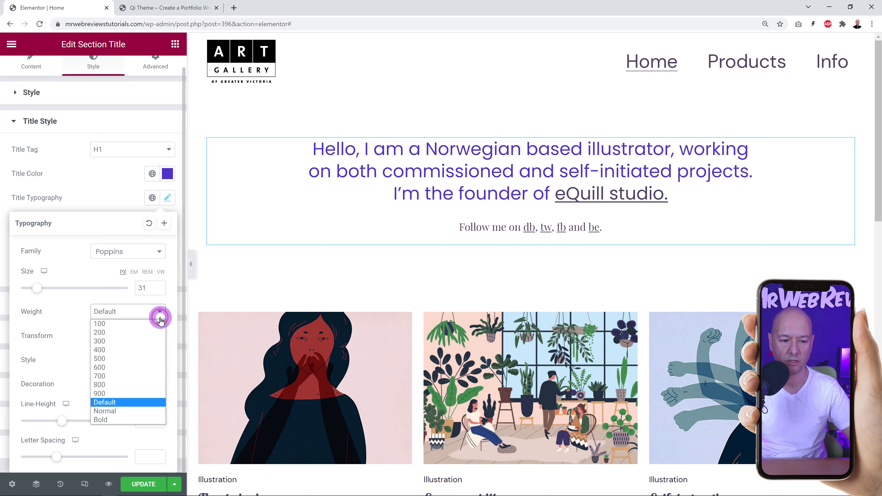
{"action": "left_click", "coordinate": [124, 323]}
{"action": "left_click", "coordinate": [152, 324]}
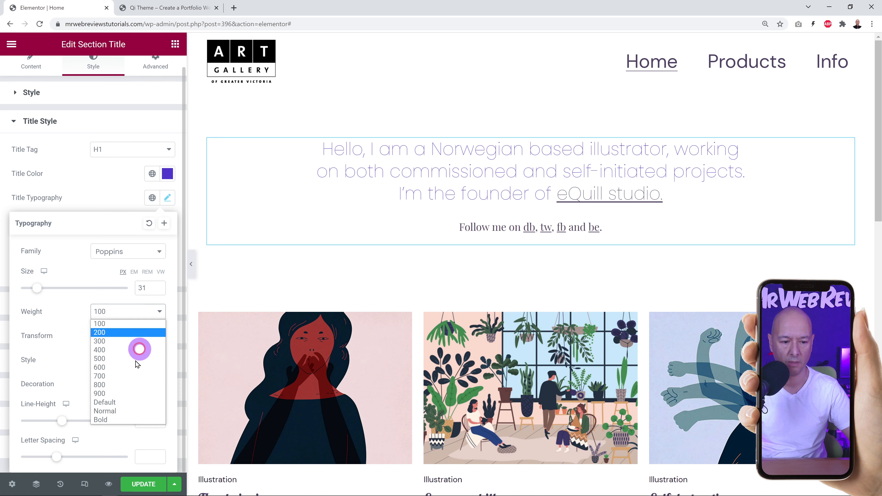
{"action": "left_click", "coordinate": [118, 395]}
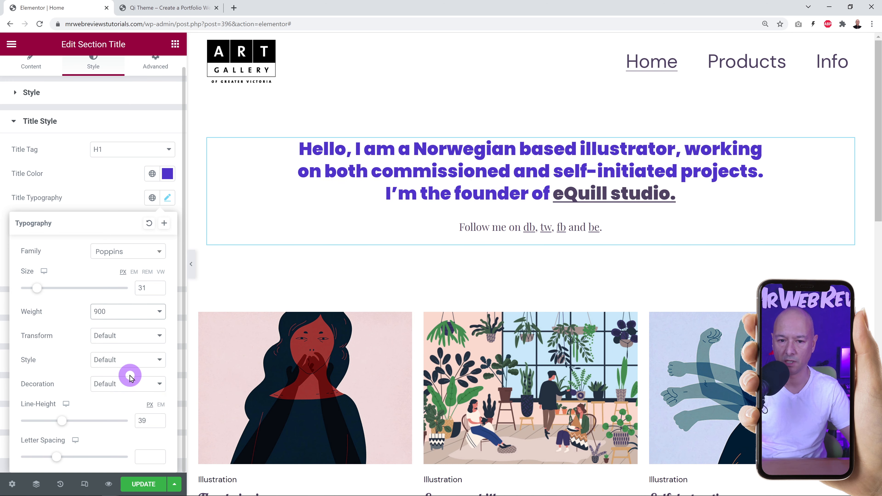
{"action": "left_click", "coordinate": [160, 319]}
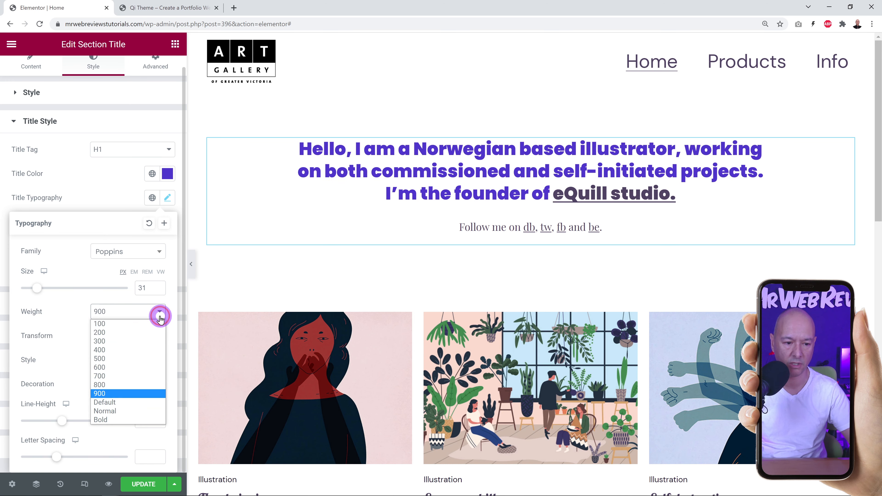
{"action": "left_click", "coordinate": [112, 351]}
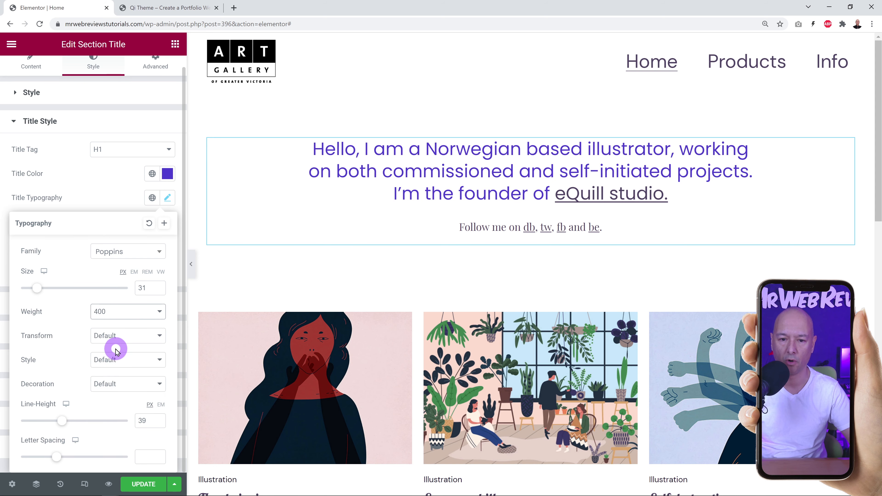
Try uppercase, lowercase and capitalize, then leave Transform on Default.
{"action": "left_click", "coordinate": [157, 340]}
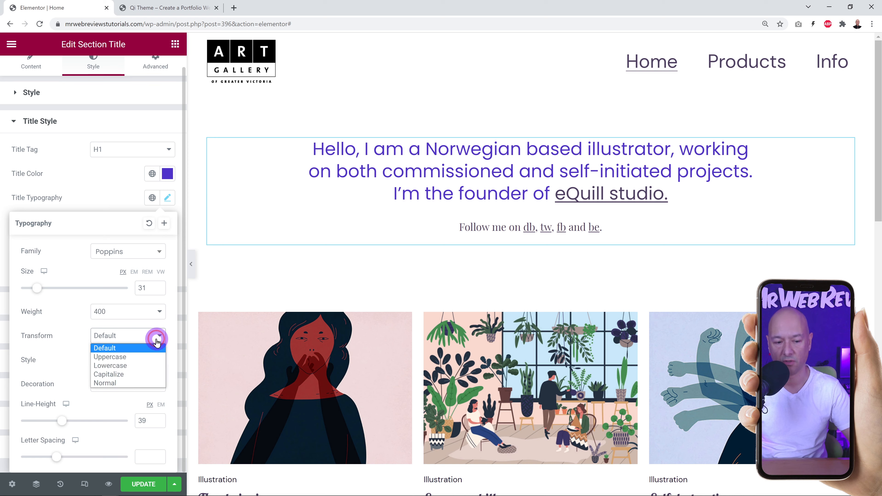
{"action": "left_click", "coordinate": [145, 357]}
{"action": "left_click", "coordinate": [155, 342]}
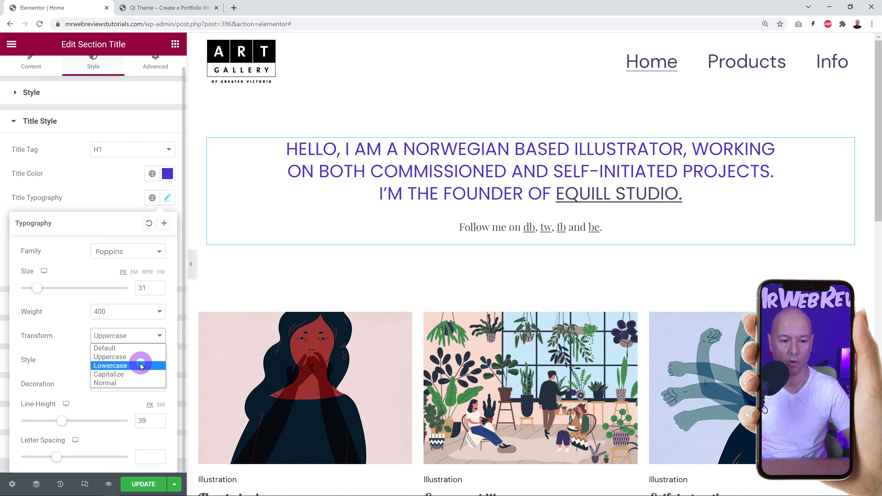
{"action": "left_click", "coordinate": [139, 363]}
{"action": "left_click", "coordinate": [155, 342]}
{"action": "left_click", "coordinate": [134, 370]}
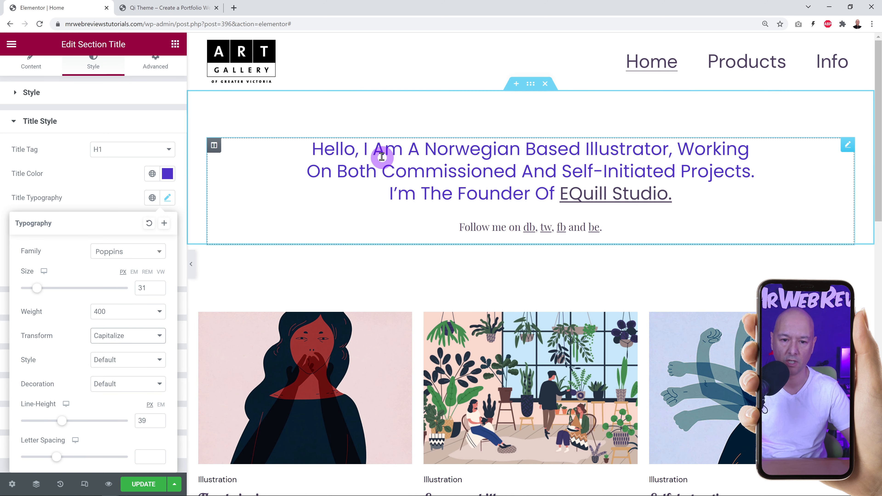
{"action": "left_click", "coordinate": [138, 343]}
{"action": "left_click", "coordinate": [135, 343]}
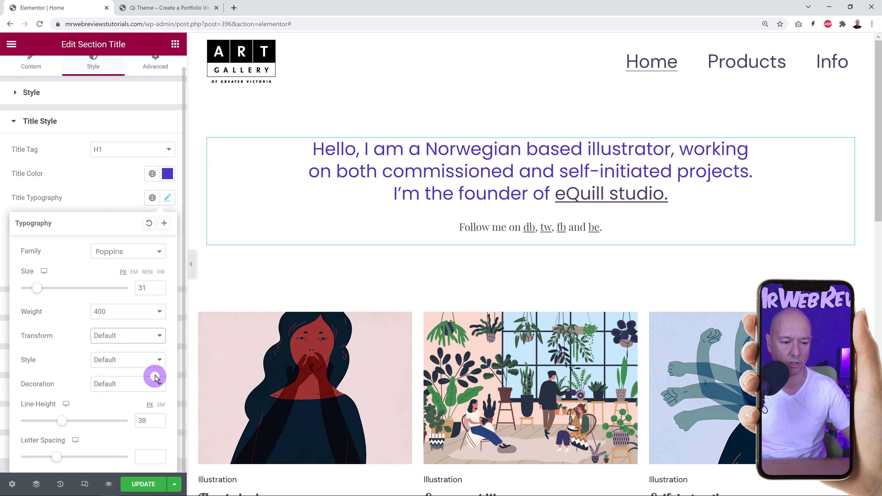
Make the heading italic with no decoration and letter spacing 0.
{"action": "left_click", "coordinate": [154, 362]}
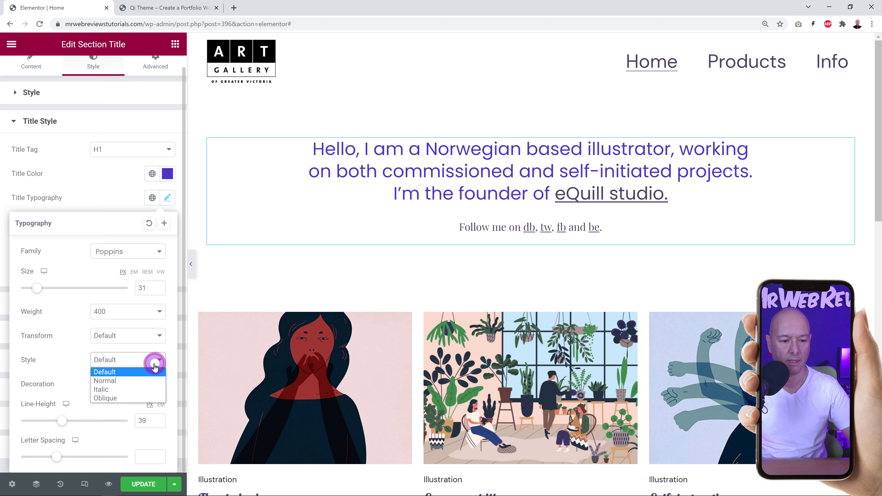
{"action": "left_click", "coordinate": [134, 389]}
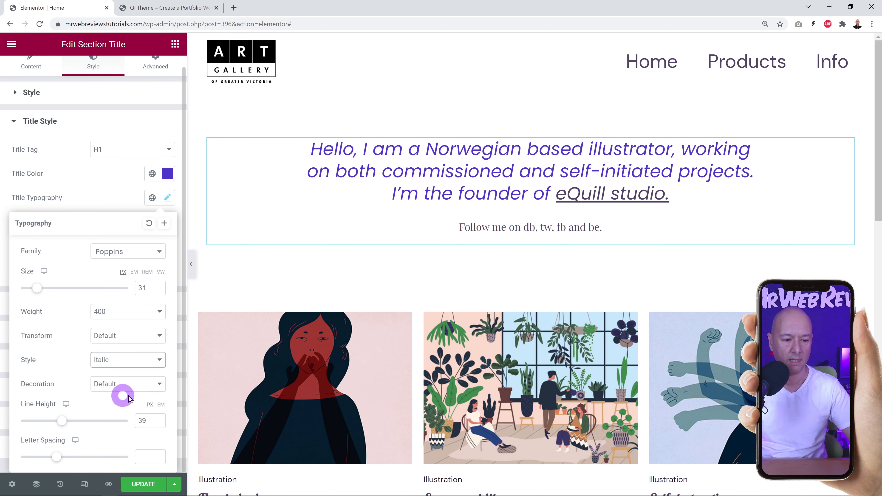
{"action": "left_click", "coordinate": [152, 384]}
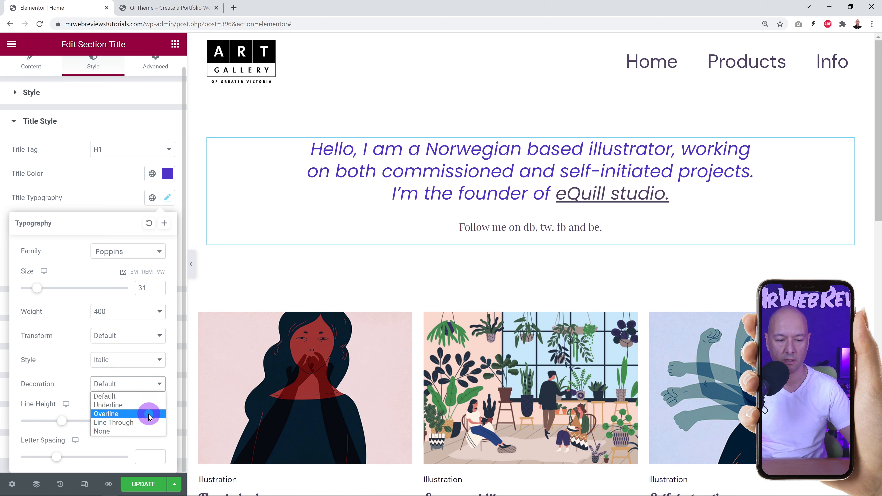
{"action": "left_click", "coordinate": [126, 399]}
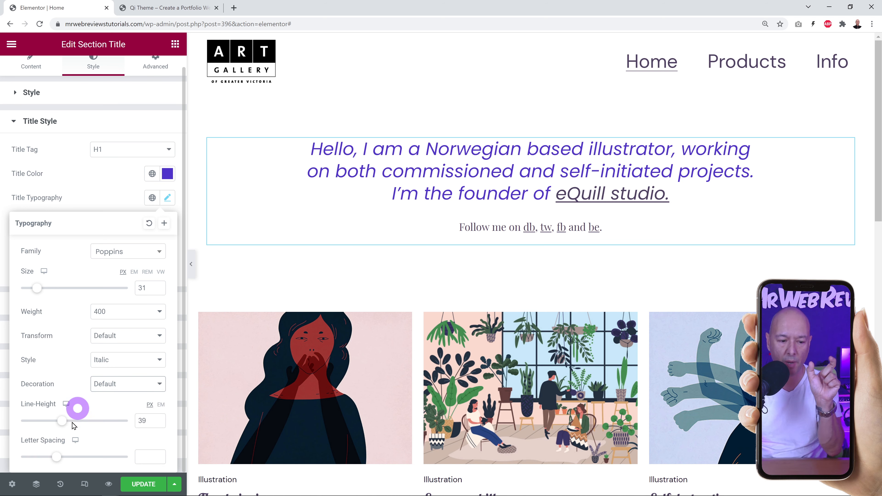
{"action": "mouse_move", "coordinate": [56, 461]}
{"action": "left_mouse_down"}
{"action": "mouse_move", "coordinate": [86, 464]}
{"action": "mouse_move", "coordinate": [38, 466]}
{"action": "mouse_move", "coordinate": [50, 464]}
{"action": "left_mouse_up"}
{"action": "left_click", "coordinate": [161, 459]}
{"action": "double_click", "coordinate": [151, 456]}
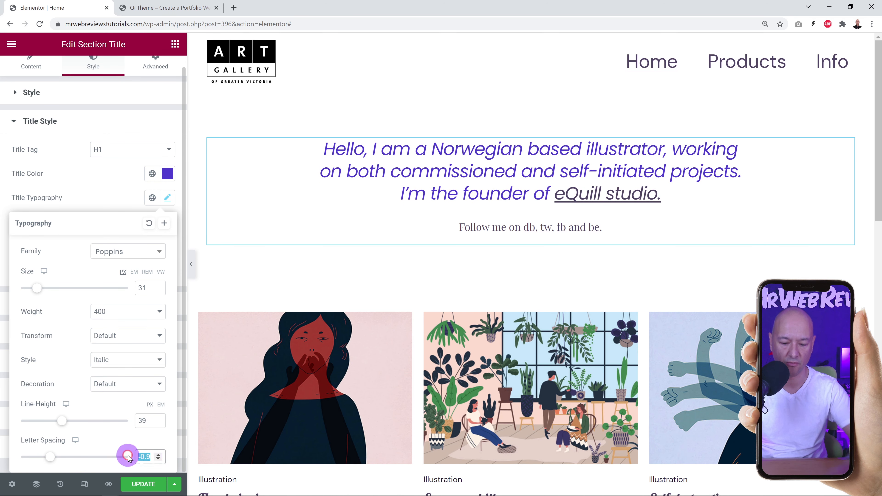
{"action": "type", "text": "0"}
{"action": "left_click", "coordinate": [120, 197]}
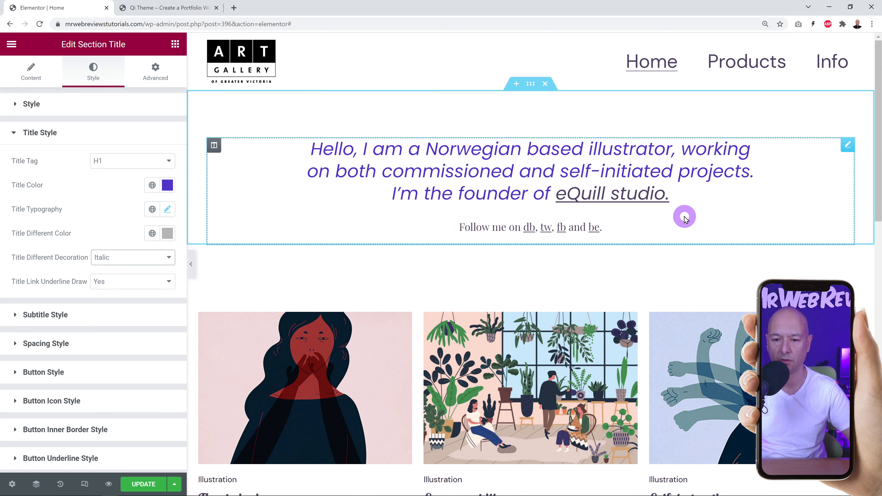
Enter 50 in the linked Padding fields on the Advanced tab.
{"action": "left_click", "coordinate": [64, 315]}
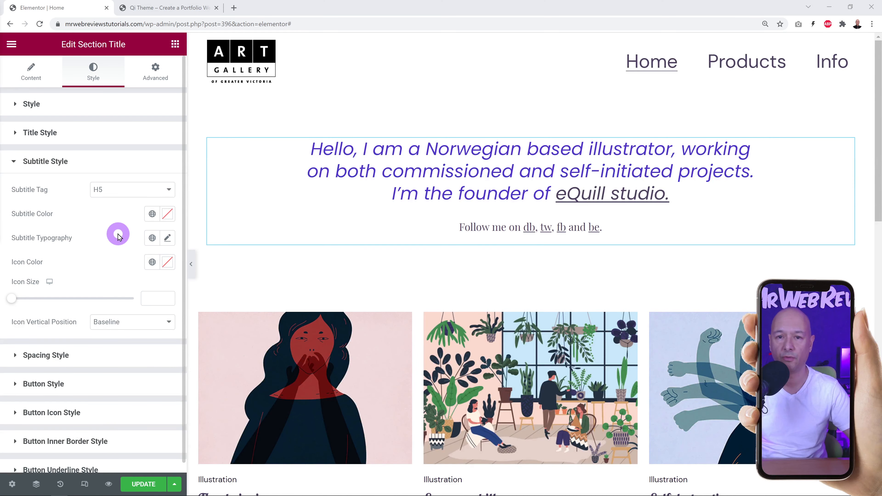
{"action": "left_click", "coordinate": [156, 72]}
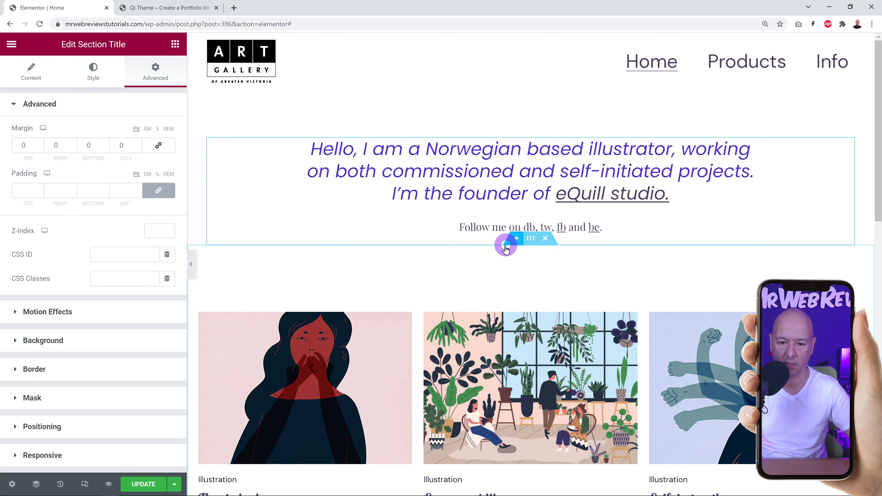
{"action": "left_click", "coordinate": [21, 191]}
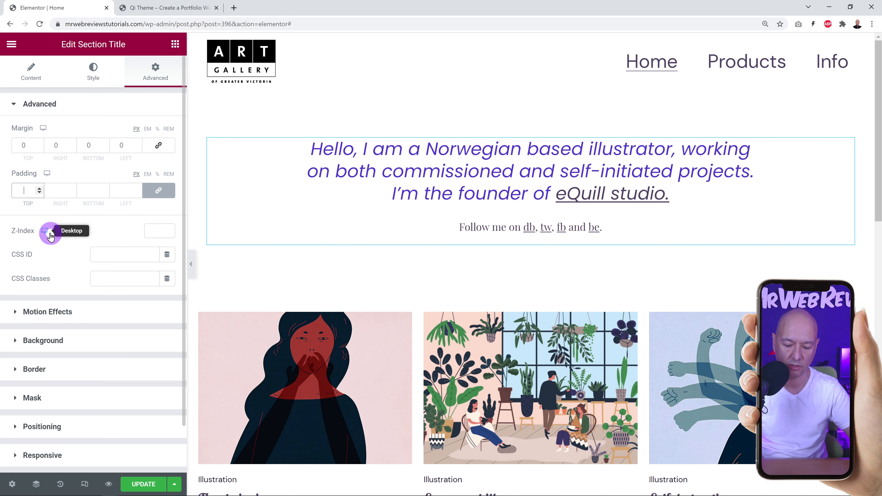
{"action": "type", "text": "50"}
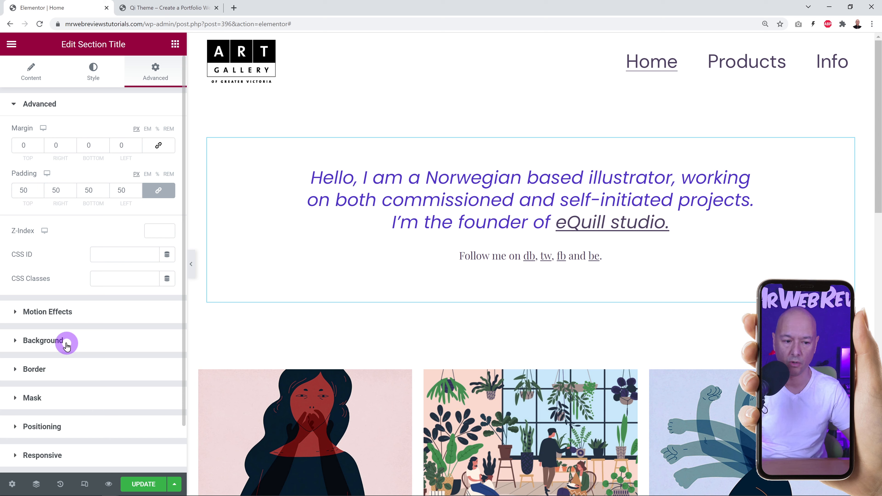
Give the section's Normal background a Classic light grey colour.
{"action": "left_click", "coordinate": [43, 341]}
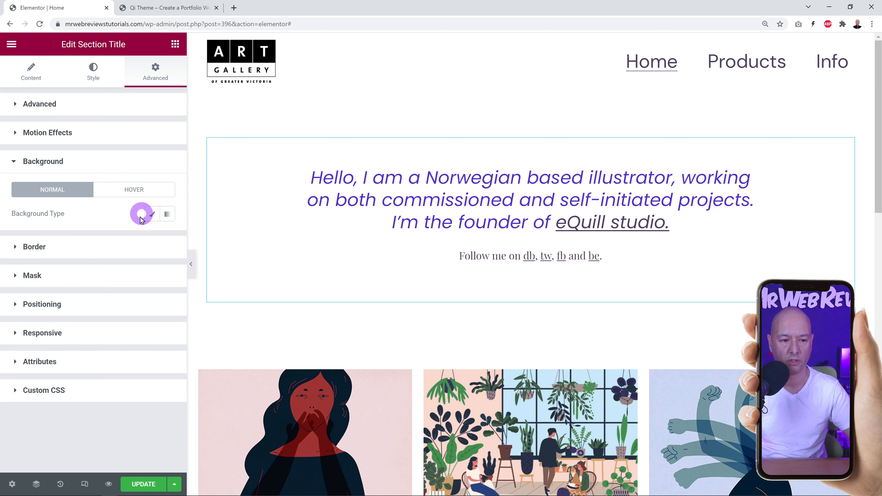
{"action": "left_click", "coordinate": [150, 215]}
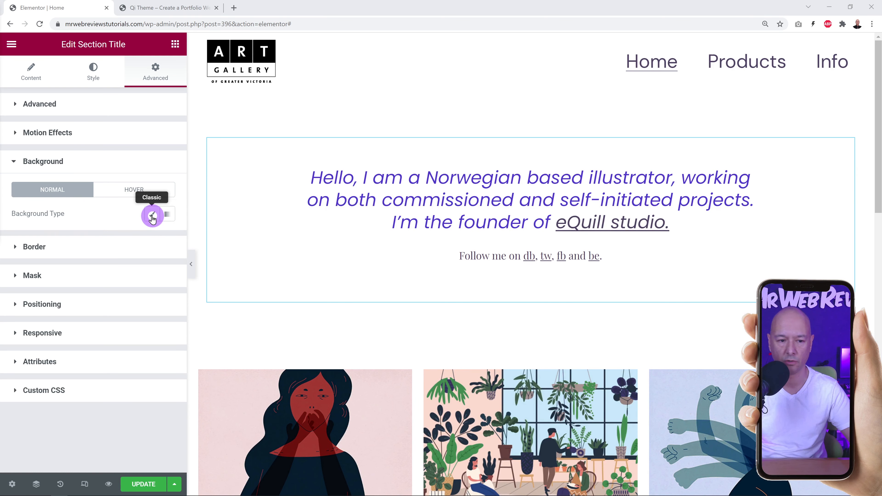
{"action": "left_click", "coordinate": [153, 217]}
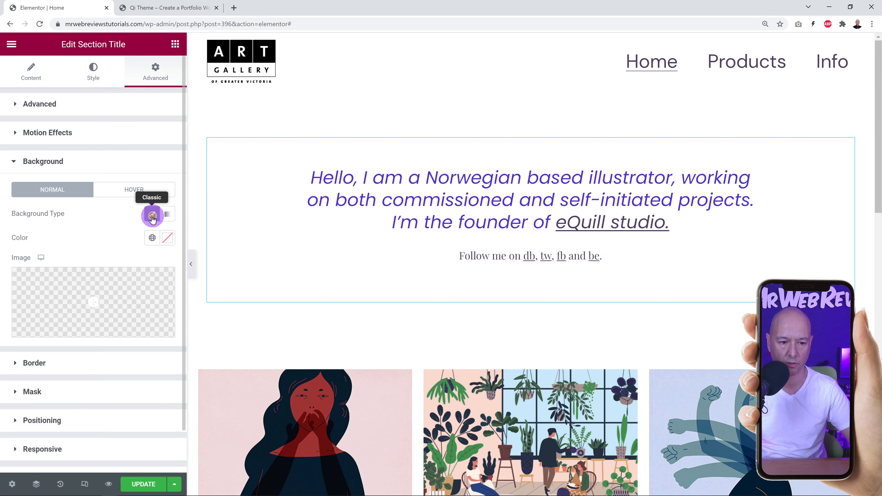
{"action": "left_click", "coordinate": [168, 238]}
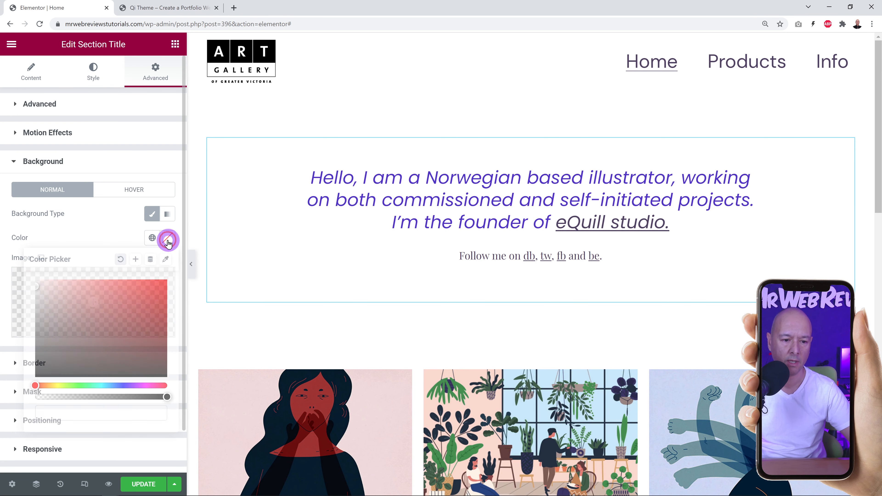
{"action": "left_click_drag", "start_coordinate": [57, 291], "coordinate": [23, 296]}
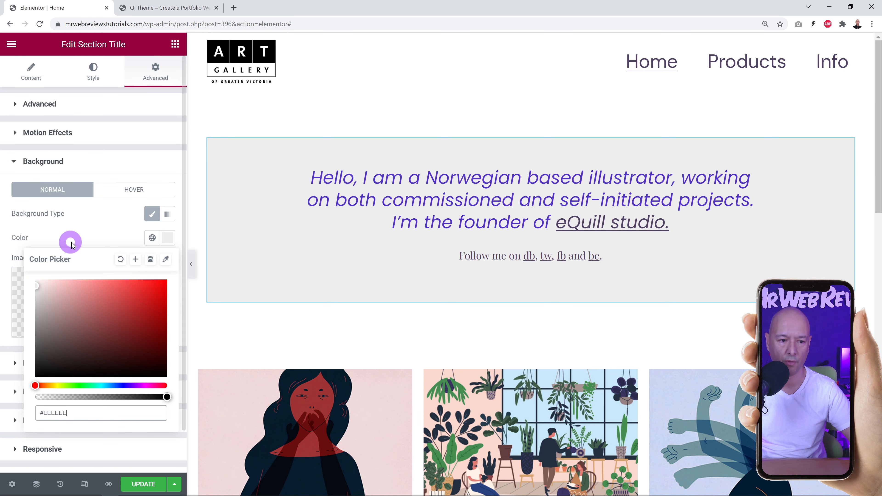
{"action": "left_click", "coordinate": [90, 237]}
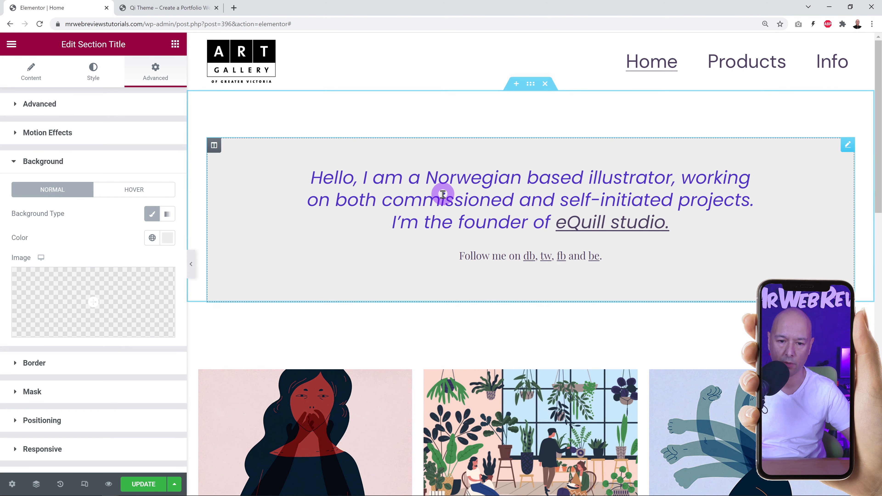
Try a grey gradient Hover background, then remove it and return to Normal.
{"action": "left_click", "coordinate": [136, 190]}
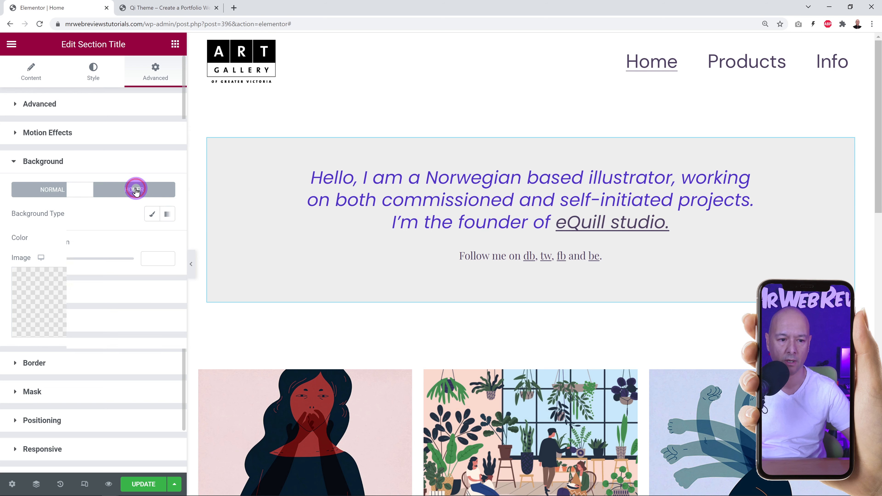
{"action": "left_click", "coordinate": [152, 216]}
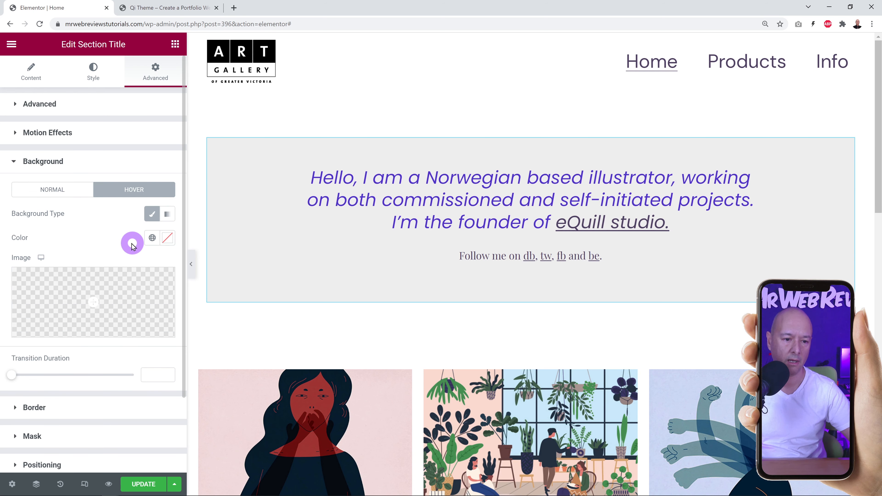
{"action": "left_click", "coordinate": [168, 214]}
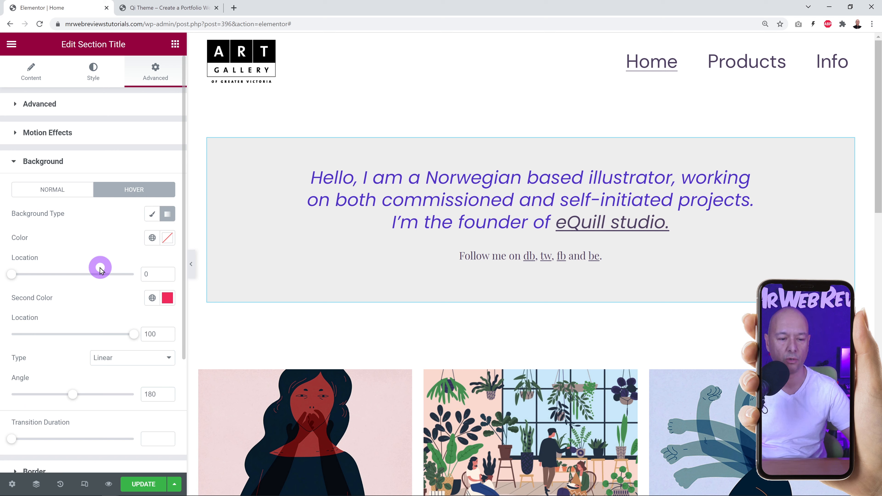
{"action": "left_click", "coordinate": [168, 239]}
{"action": "left_click_drag", "start_coordinate": [58, 307], "coordinate": [96, 247]}
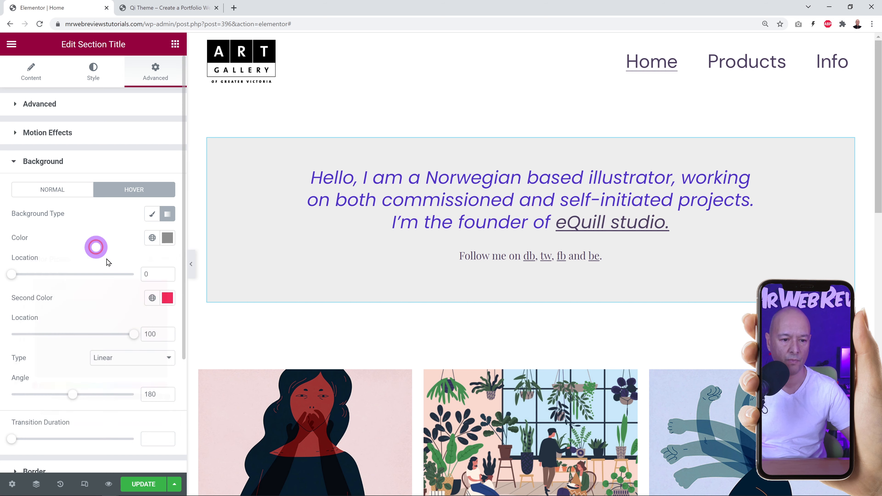
{"action": "left_click", "coordinate": [168, 297]}
{"action": "left_click", "coordinate": [44, 366]}
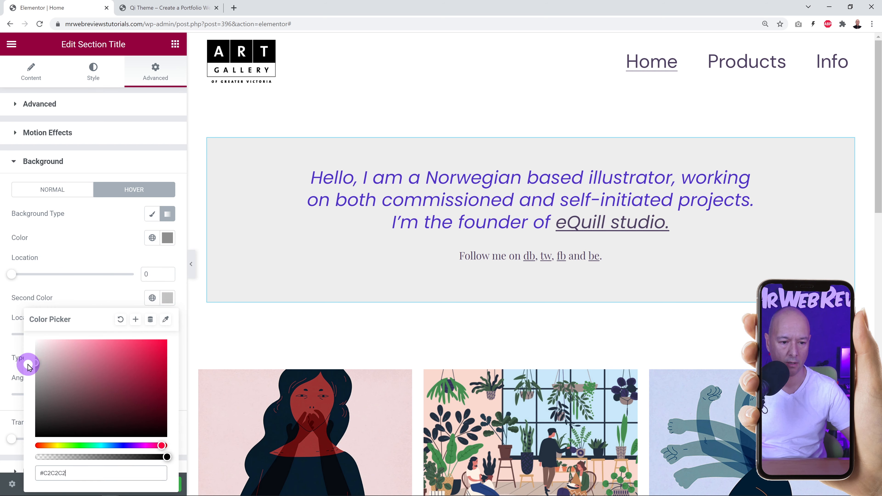
{"action": "left_click_drag", "start_coordinate": [27, 368], "coordinate": [96, 245]}
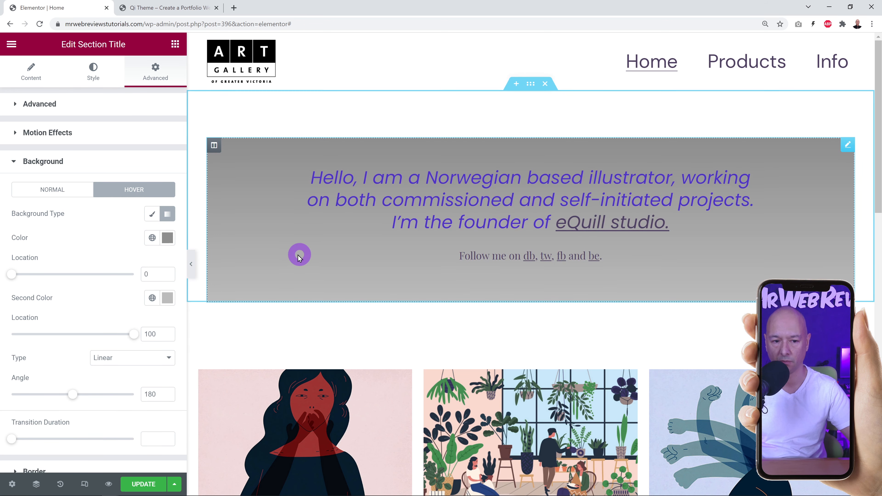
{"action": "left_click", "coordinate": [166, 216]}
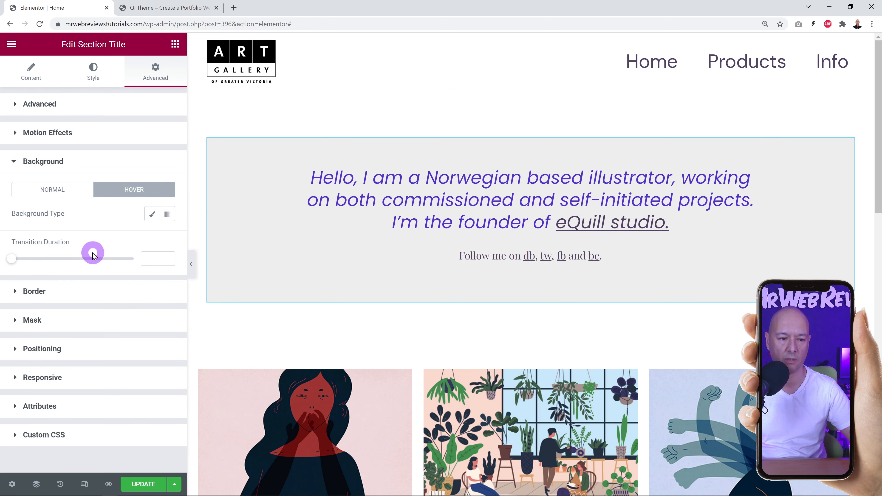
{"action": "left_click", "coordinate": [59, 191]}
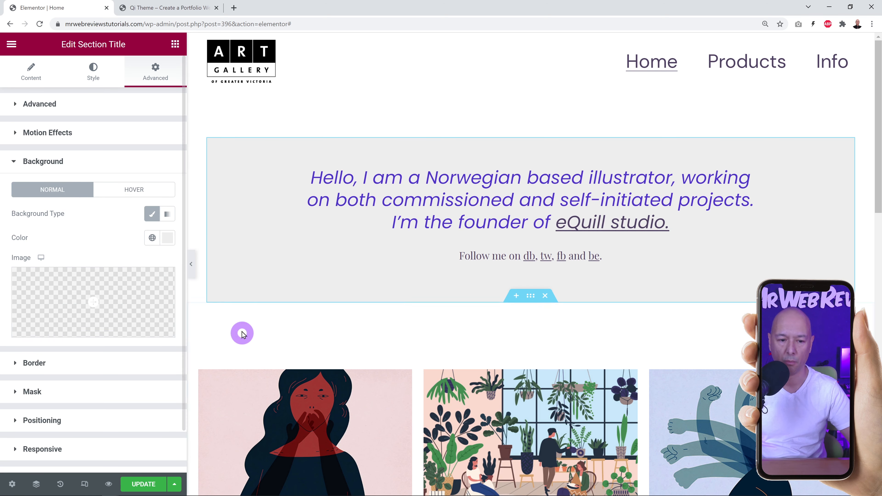
Give the intro section a solid 1px light grey border and begin entering its corner radius.
{"action": "left_click", "coordinate": [41, 369]}
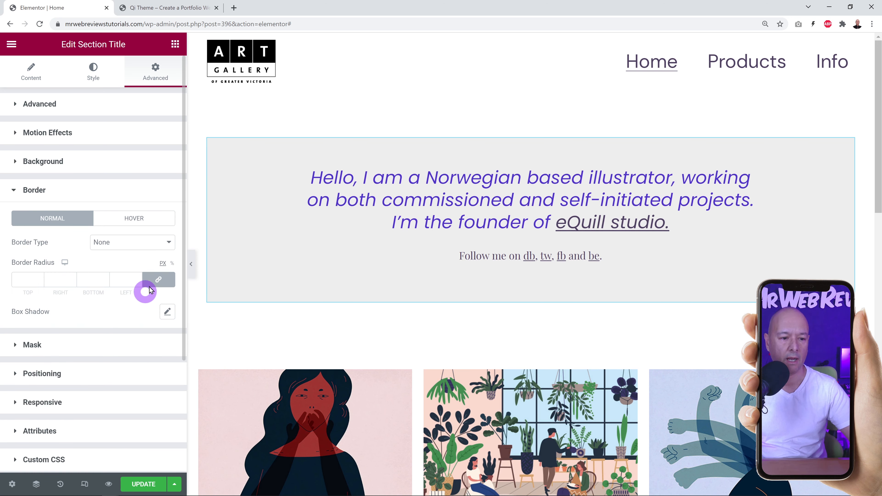
{"action": "left_click", "coordinate": [170, 245]}
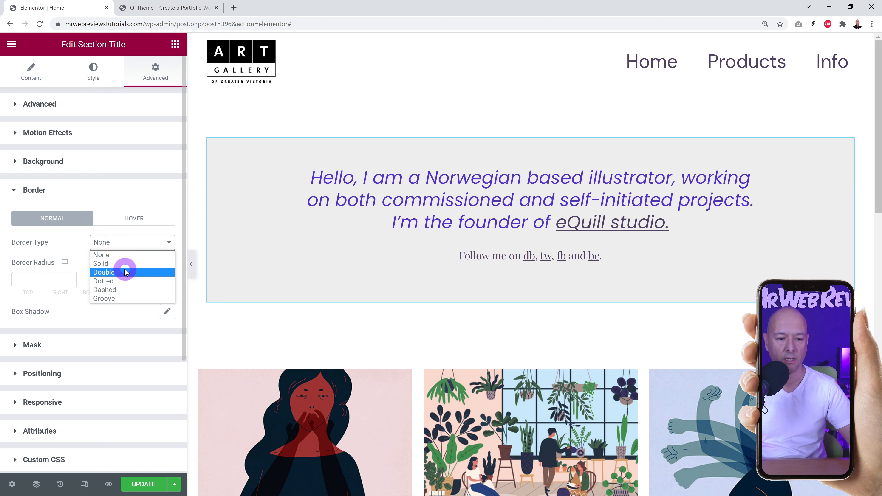
{"action": "left_click", "coordinate": [101, 264]}
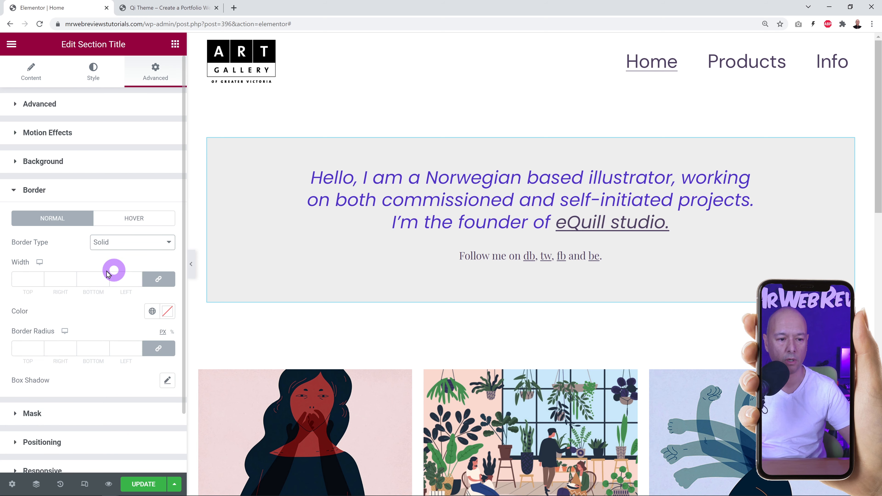
{"action": "left_click", "coordinate": [29, 275]}
{"action": "type", "text": "1"}
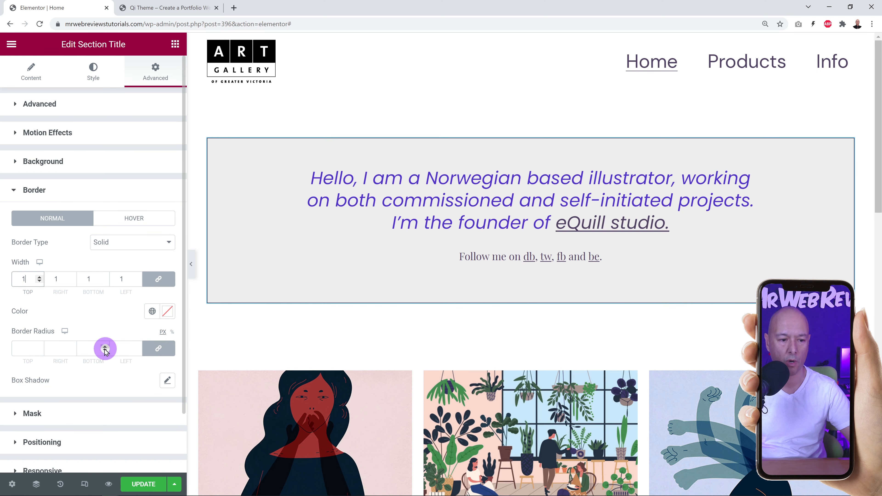
{"action": "left_click", "coordinate": [167, 314]}
{"action": "left_click_drag", "start_coordinate": [65, 187], "coordinate": [35, 183]}
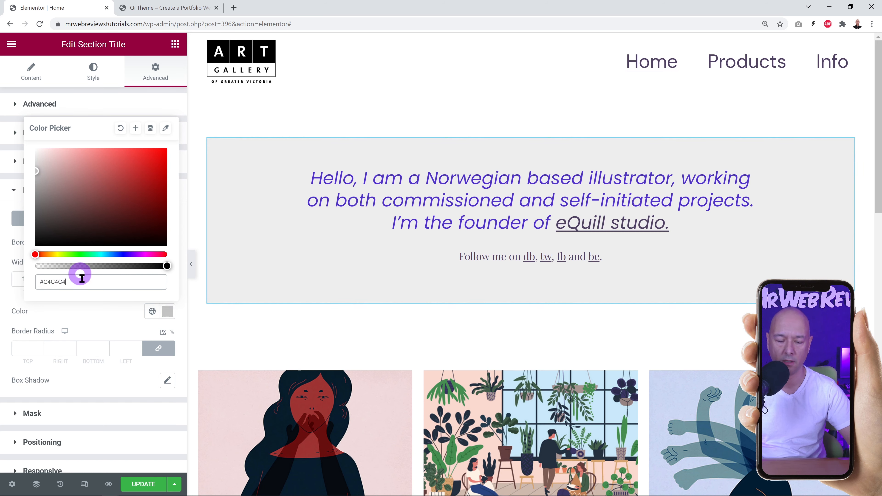
{"action": "left_click", "coordinate": [96, 315]}
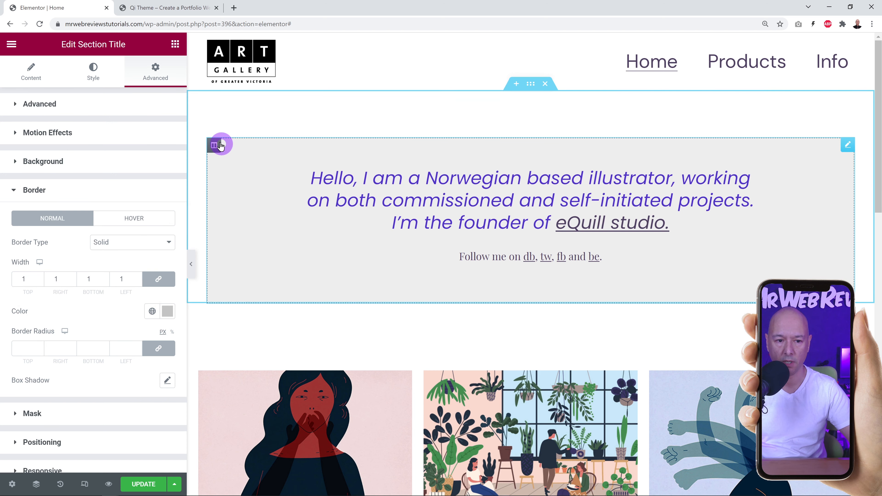
{"action": "left_click", "coordinate": [24, 348]}
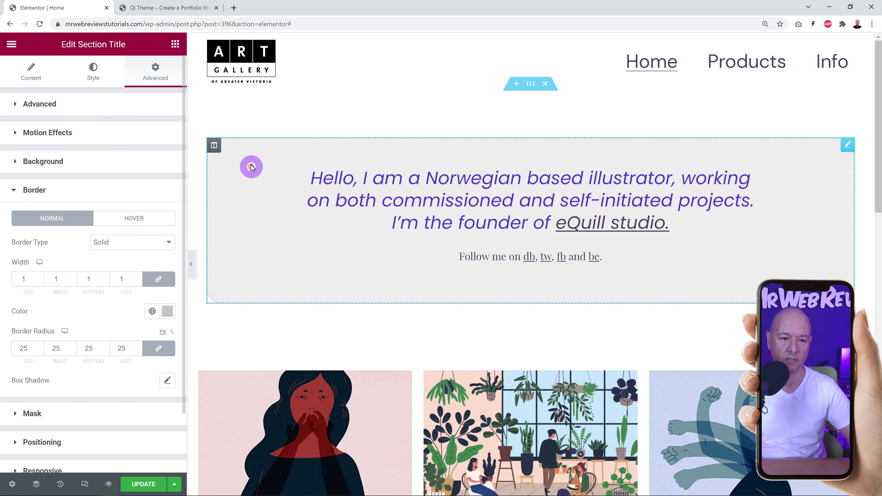
Unlink the radius values, set top and bottom to 0 with 25 on right and left, then update.
{"action": "scroll", "coordinate": [777, 273], "scroll_direction": "down", "scroll_amount": 3}
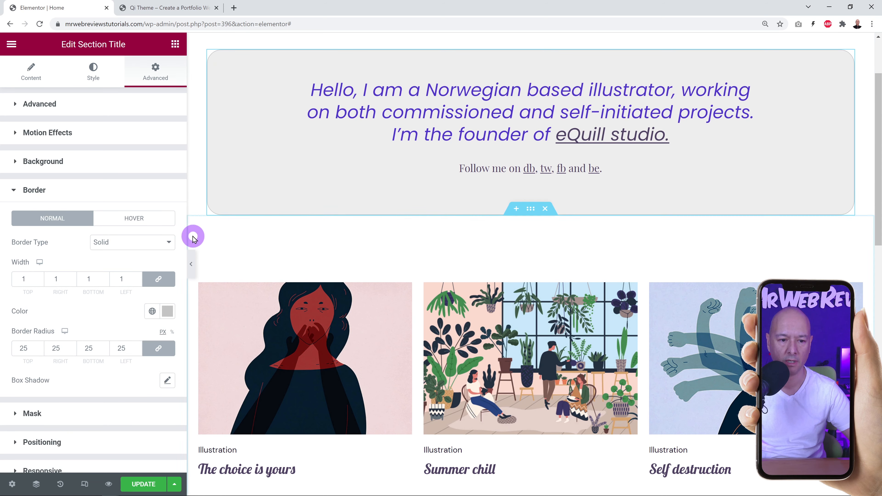
{"action": "left_click", "coordinate": [166, 355]}
{"action": "left_click", "coordinate": [125, 387]}
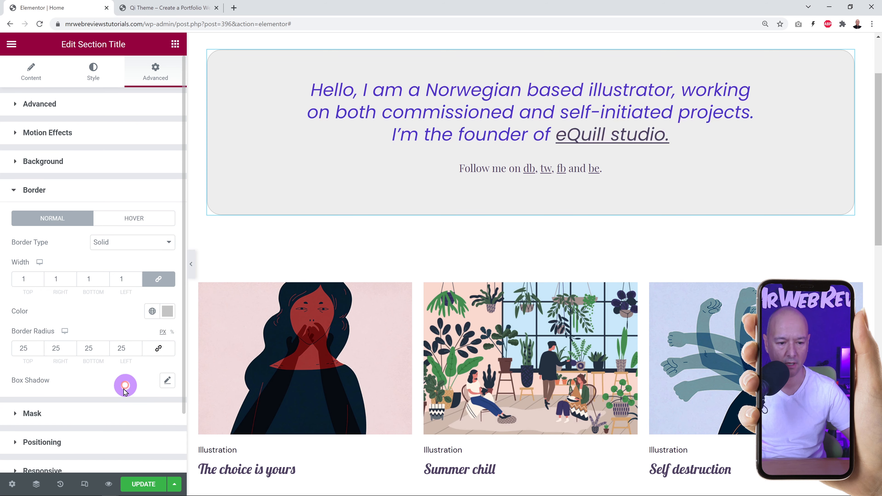
{"action": "left_click", "coordinate": [27, 348]}
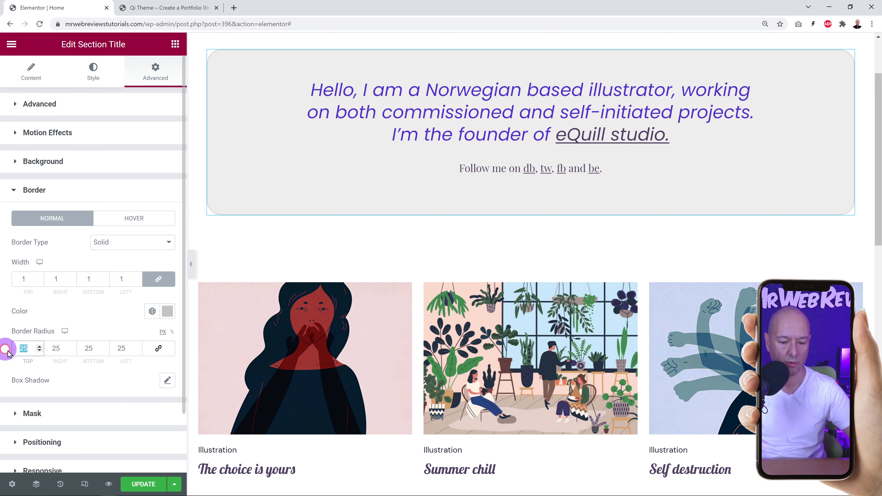
{"action": "left_click", "coordinate": [42, 365]}
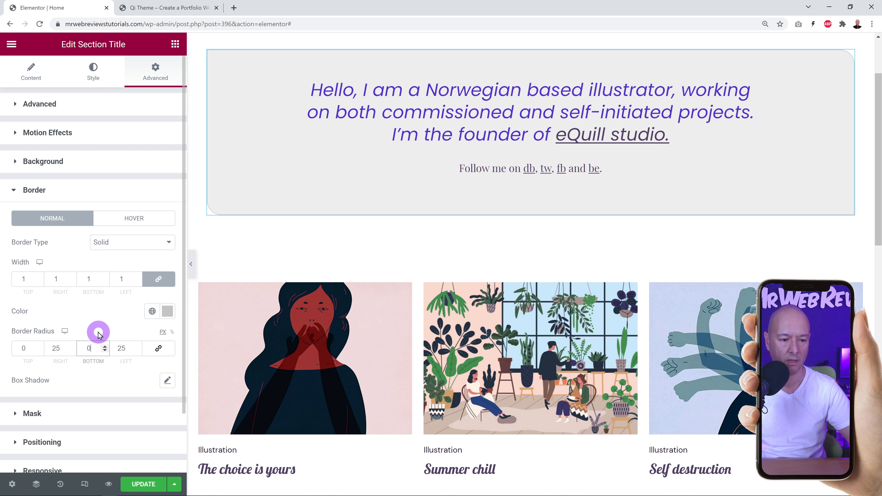
{"action": "left_click", "coordinate": [143, 484]}
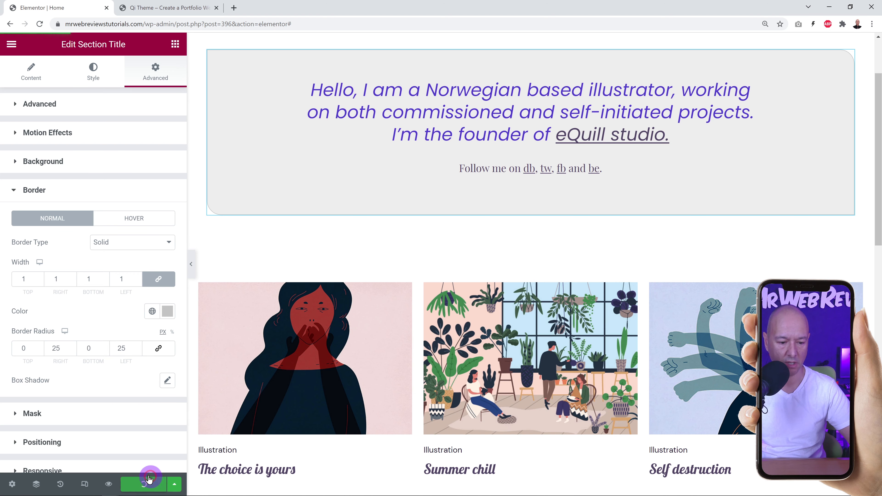
Refresh the live home page to check the grey intro box, then go back to Elementor.
{"action": "left_click", "coordinate": [158, 10]}
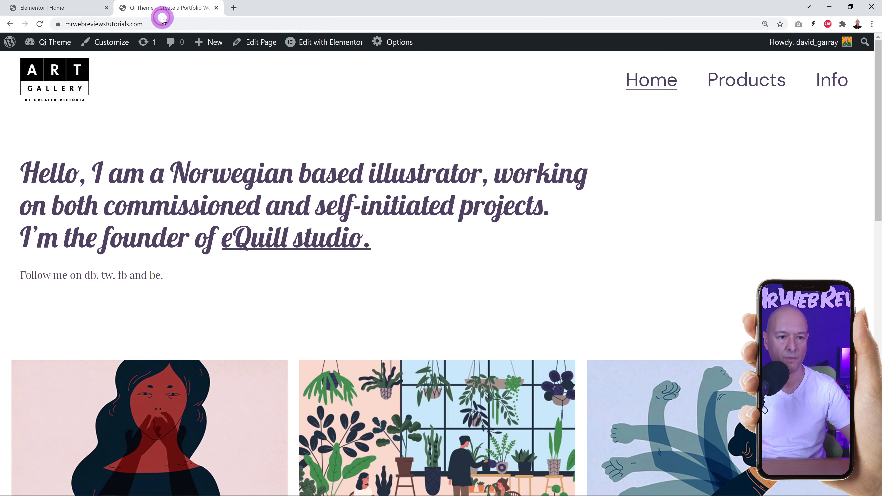
{"action": "left_click", "coordinate": [40, 25]}
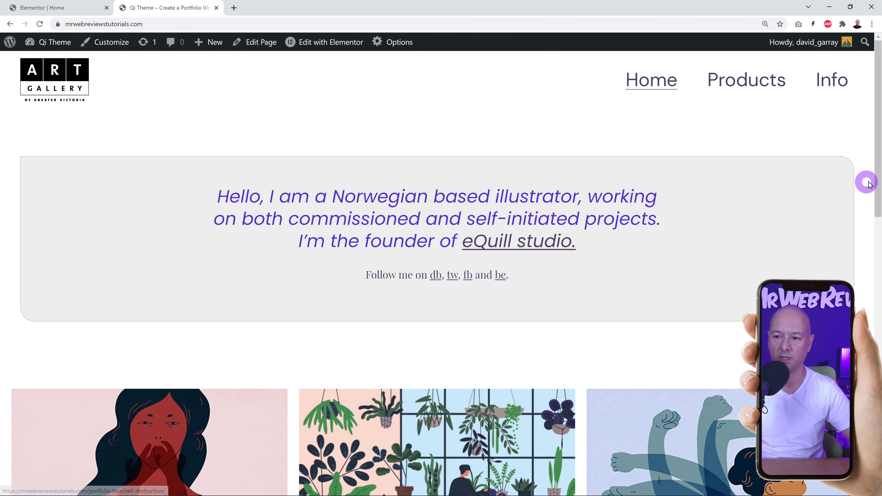
{"action": "left_click_drag", "start_coordinate": [878, 175], "coordinate": [878, 208]}
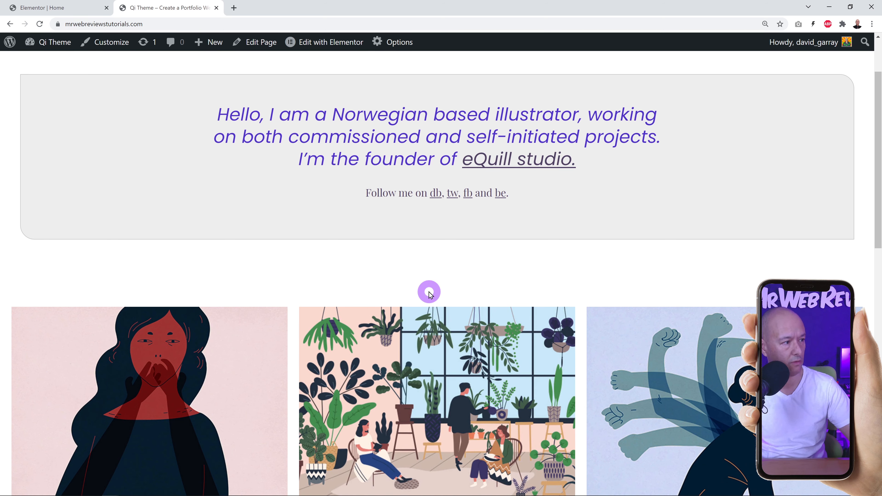
{"action": "left_click", "coordinate": [79, 7]}
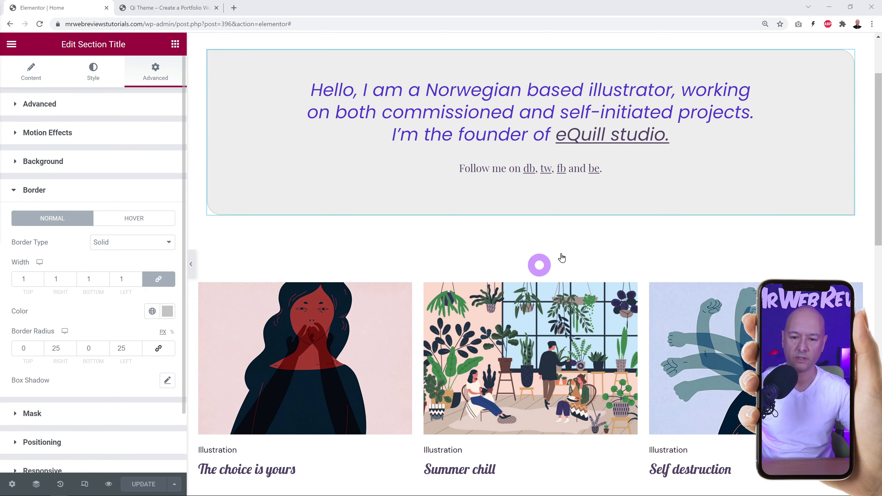
Select the portfolio grid section and review the Portfolio List widget's Content settings.
{"action": "scroll", "coordinate": [667, 223], "scroll_direction": "down", "scroll_amount": 1}
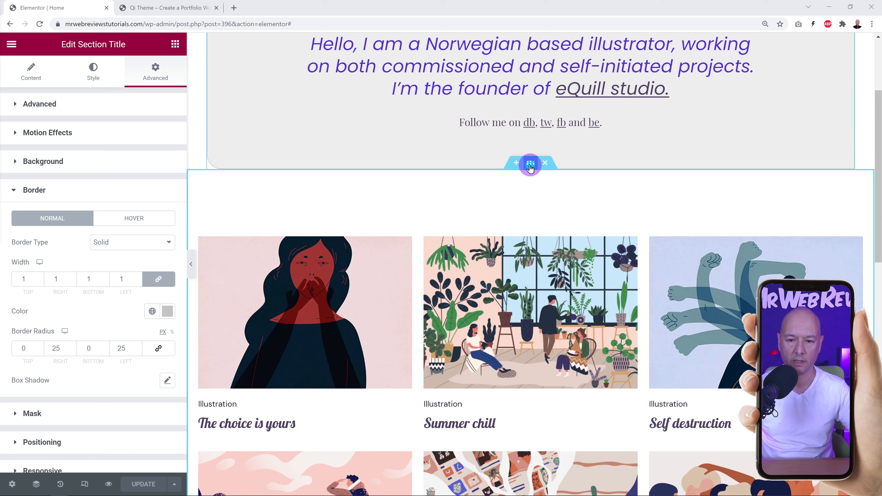
{"action": "left_click", "coordinate": [525, 193]}
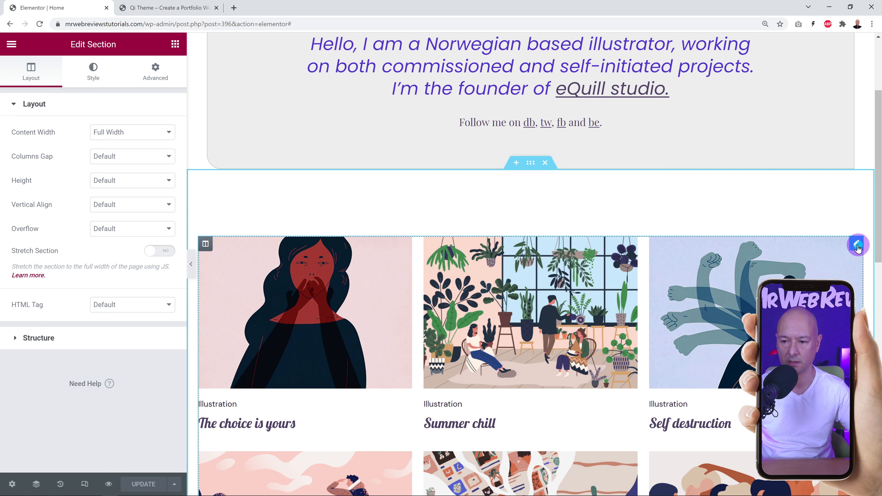
{"action": "left_click", "coordinate": [857, 245]}
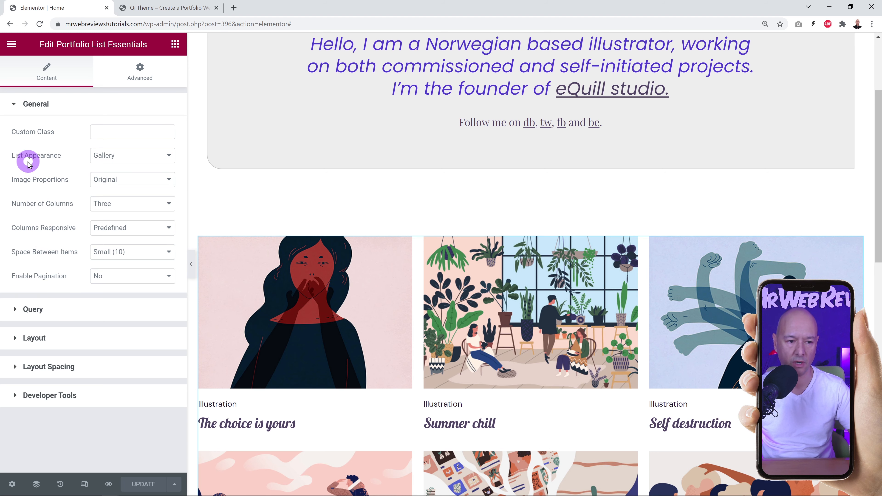
{"action": "scroll", "coordinate": [419, 233], "scroll_direction": "down", "scroll_amount": 5}
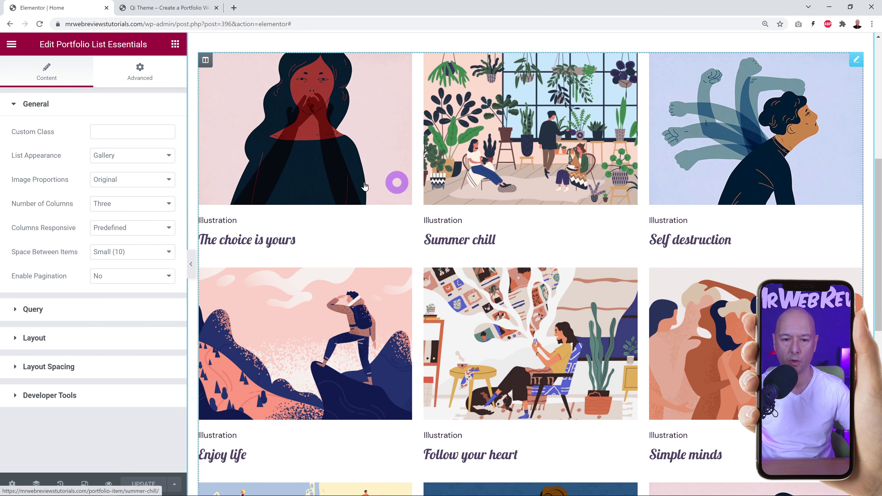
{"action": "scroll", "coordinate": [311, 334], "scroll_direction": "down", "scroll_amount": 4}
{"action": "scroll", "coordinate": [319, 365], "scroll_direction": "down", "scroll_amount": 3}
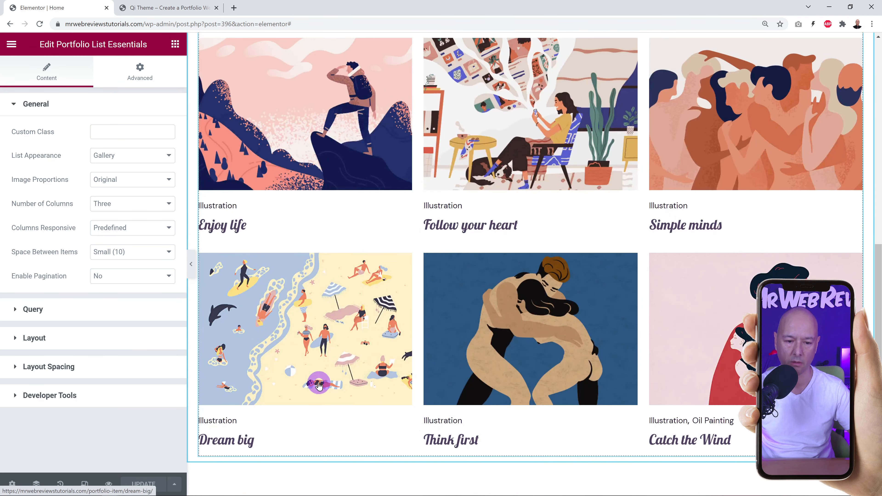
{"action": "scroll", "coordinate": [319, 278], "scroll_direction": "up", "scroll_amount": 7}
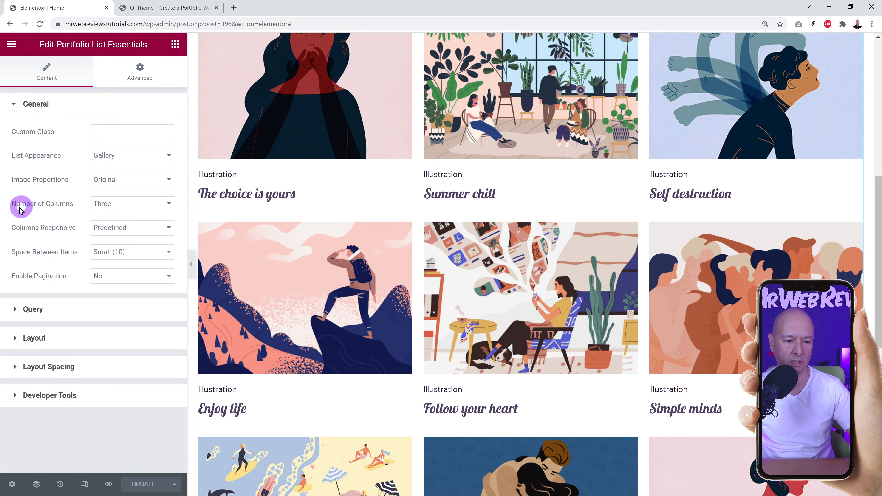
{"action": "left_click", "coordinate": [169, 204]}
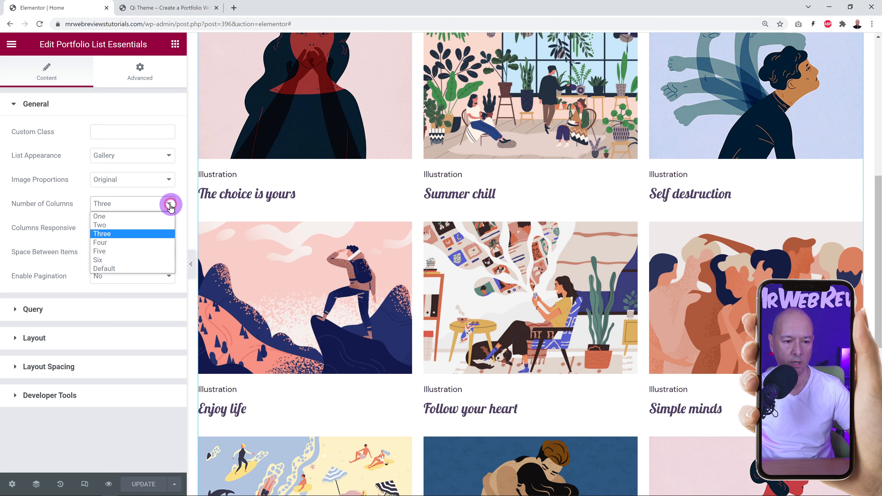
{"action": "left_click", "coordinate": [170, 204]}
{"action": "left_click", "coordinate": [170, 205]}
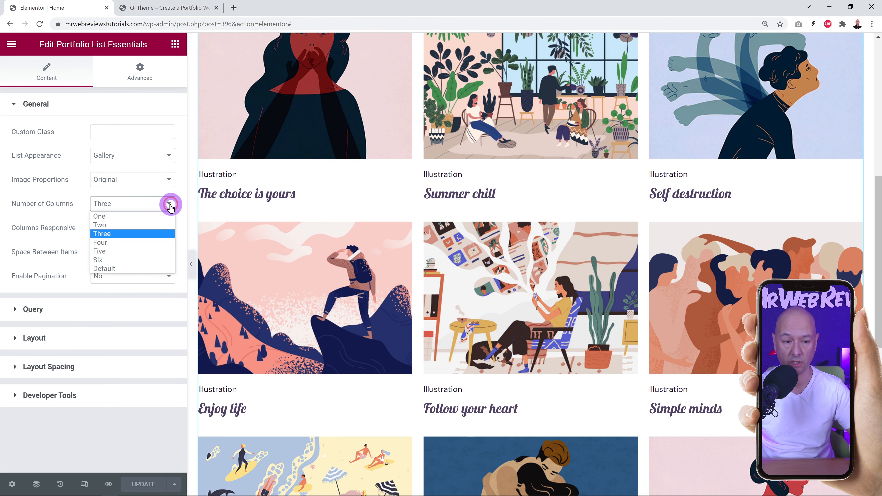
{"action": "left_click", "coordinate": [120, 242]}
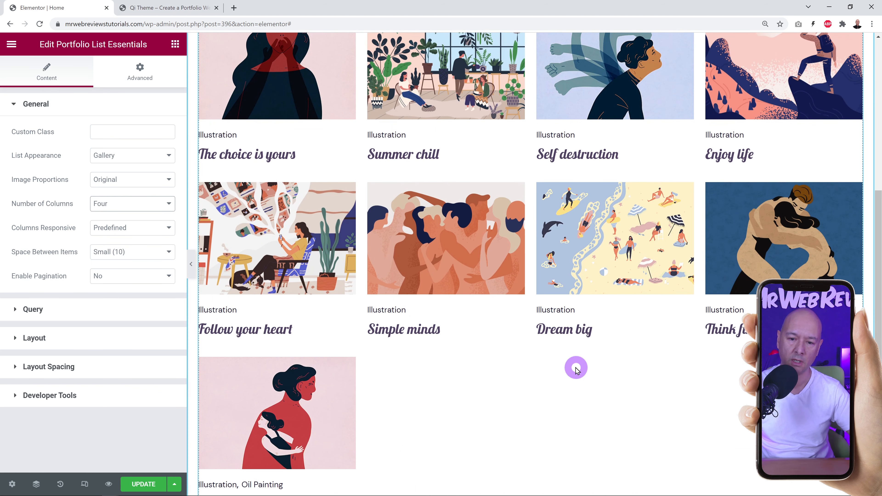
{"action": "scroll", "coordinate": [577, 367], "scroll_direction": "up", "scroll_amount": 3}
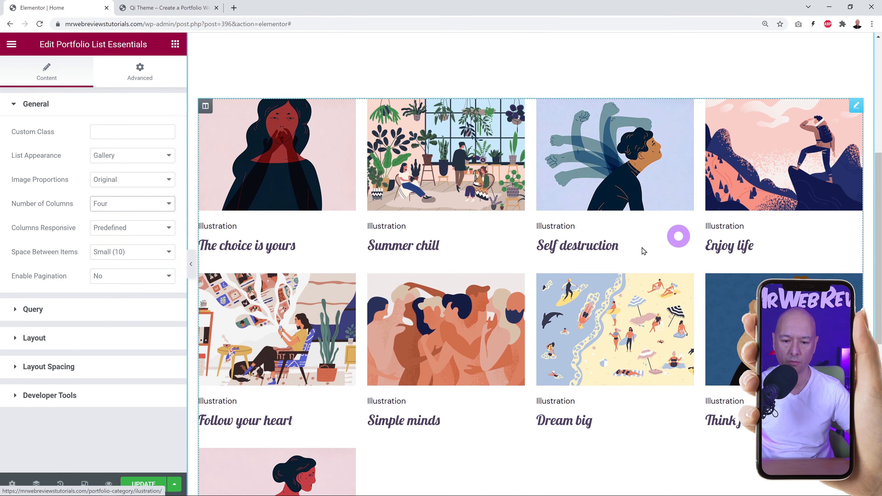
{"action": "left_click", "coordinate": [156, 205]}
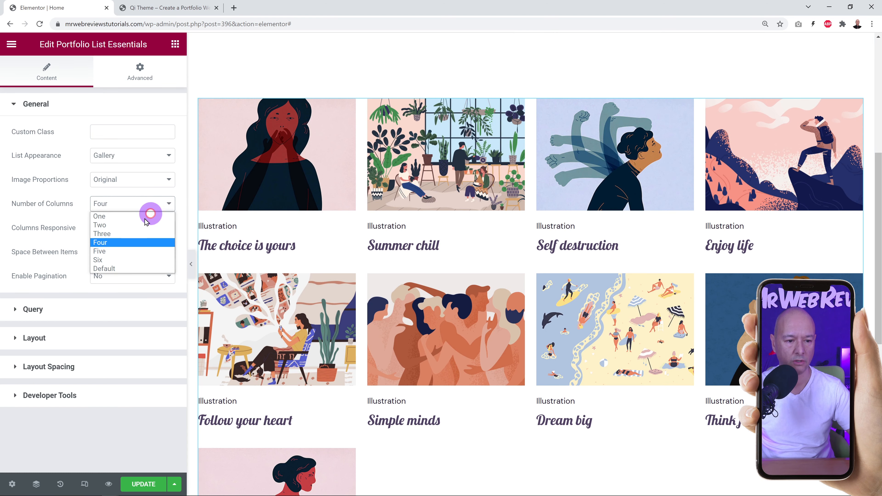
{"action": "left_click", "coordinate": [126, 233]}
{"action": "scroll", "coordinate": [600, 257], "scroll_direction": "down", "scroll_amount": 2}
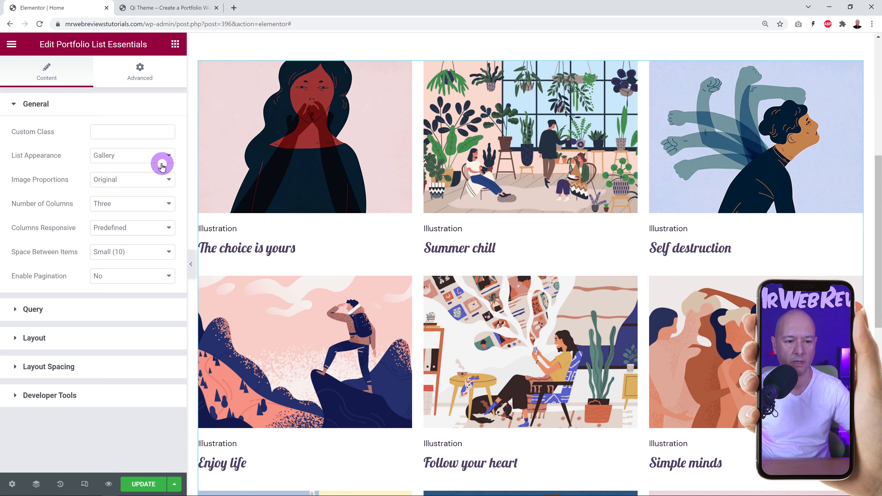
{"action": "left_click", "coordinate": [166, 158]}
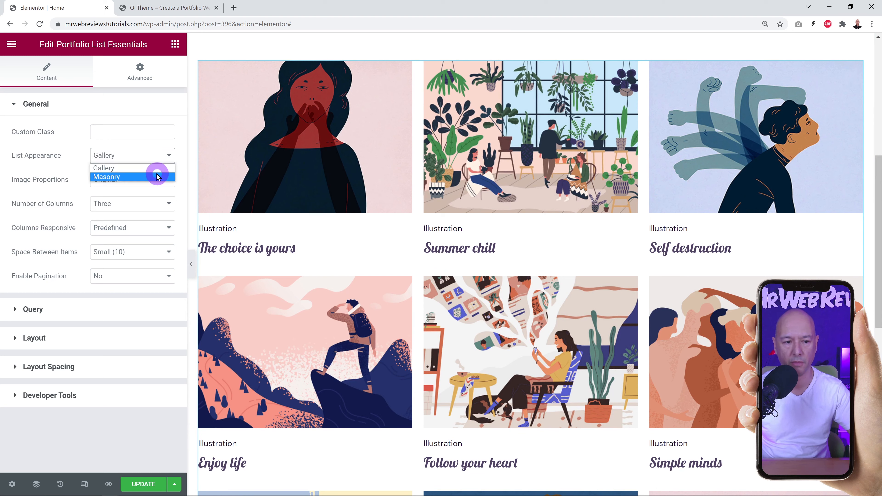
{"action": "left_click", "coordinate": [57, 153]}
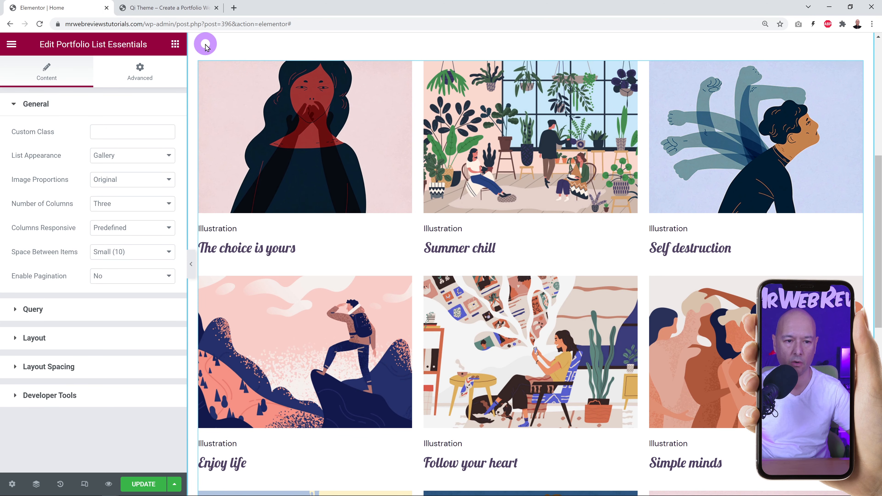
{"action": "left_click", "coordinate": [179, 155]}
{"action": "left_click", "coordinate": [171, 156]}
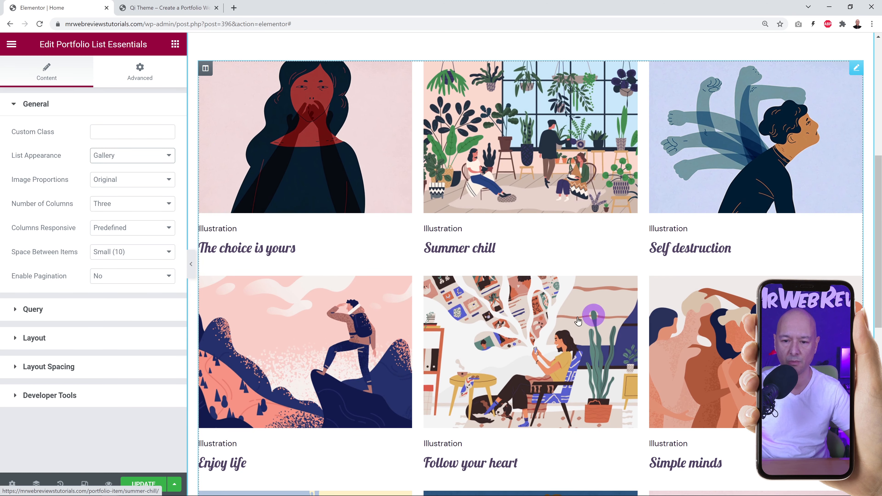
{"action": "left_click", "coordinate": [377, 228]}
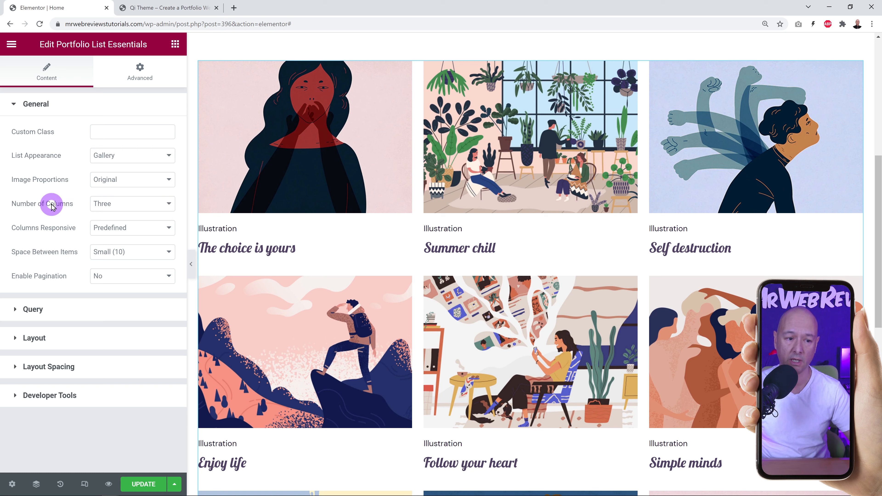
Set the portfolio Image Proportions to Square.
{"action": "left_click", "coordinate": [170, 182]}
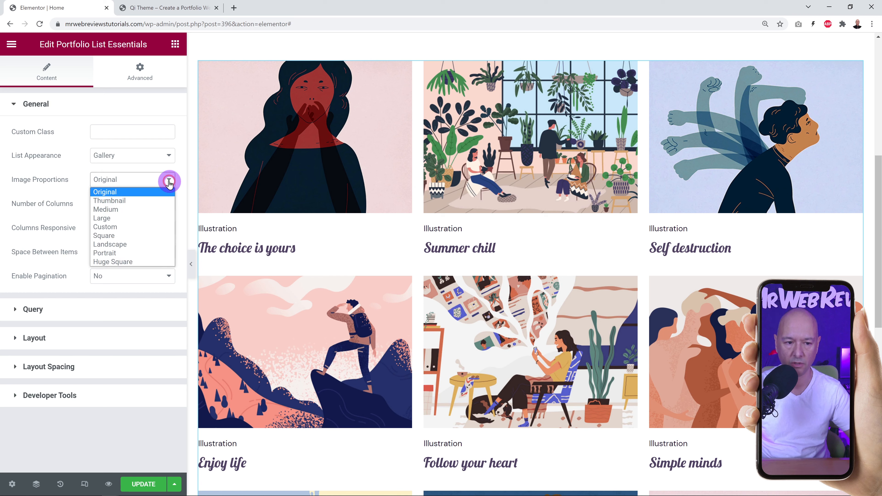
{"action": "left_click", "coordinate": [169, 181]}
{"action": "left_click", "coordinate": [170, 180]}
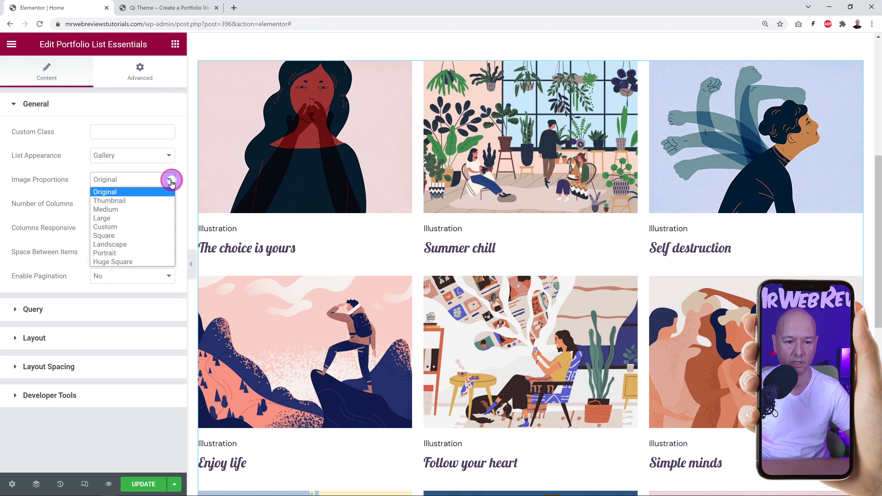
{"action": "left_click", "coordinate": [132, 236]}
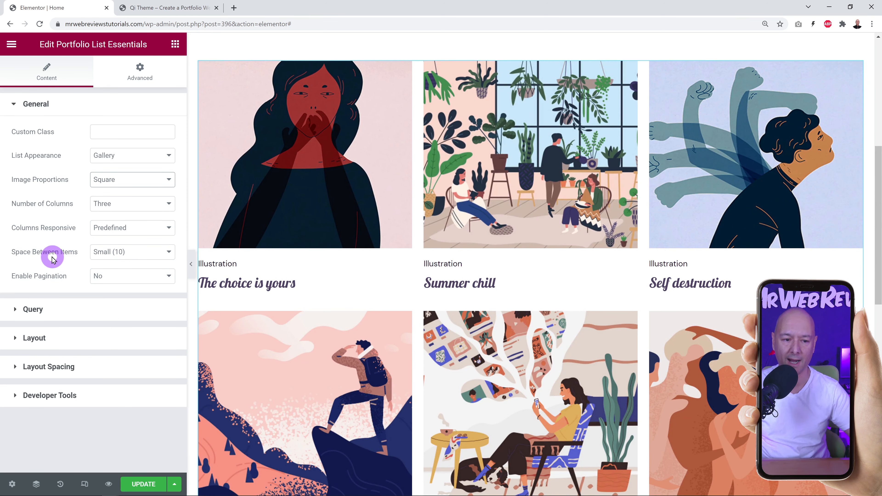
Try Huge (34) spacing between items, then settle on Medium (20).
{"action": "left_click", "coordinate": [168, 251]}
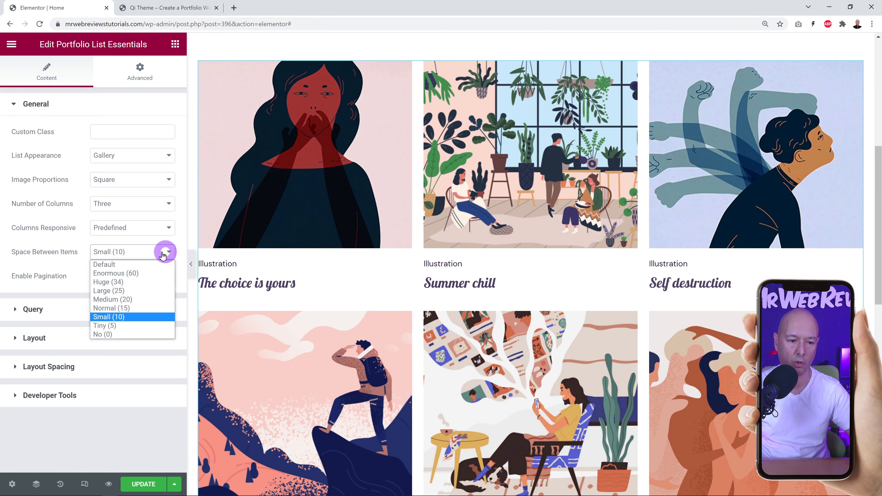
{"action": "left_click", "coordinate": [138, 283]}
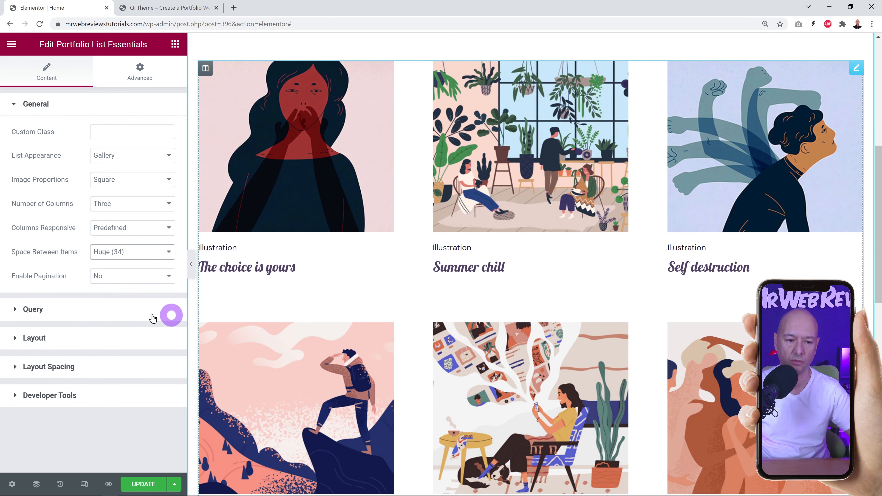
{"action": "left_click", "coordinate": [167, 251]}
{"action": "left_click", "coordinate": [135, 300]}
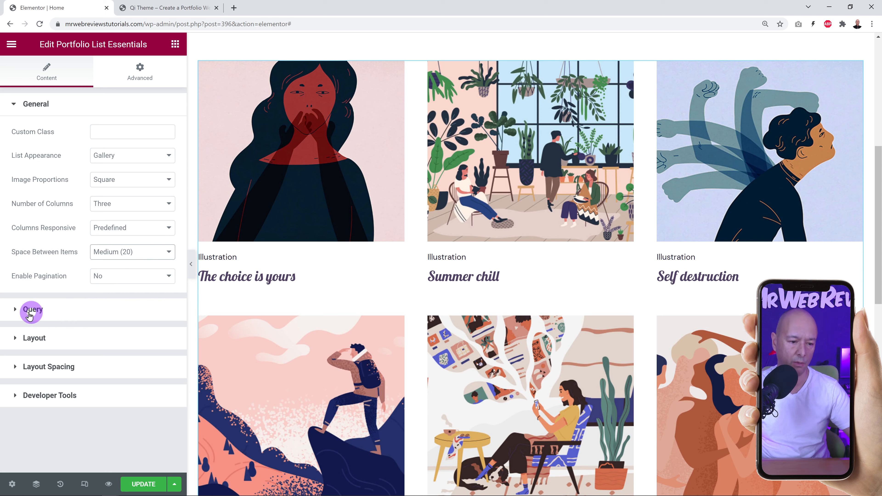
Expand the Query settings and try Random and default ordering for the portfolio items.
{"action": "left_click", "coordinate": [37, 313]}
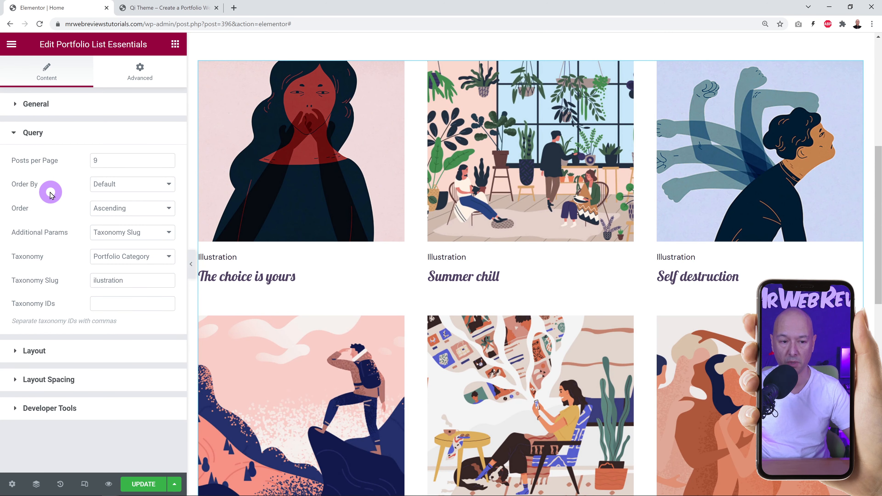
{"action": "left_click", "coordinate": [168, 188]}
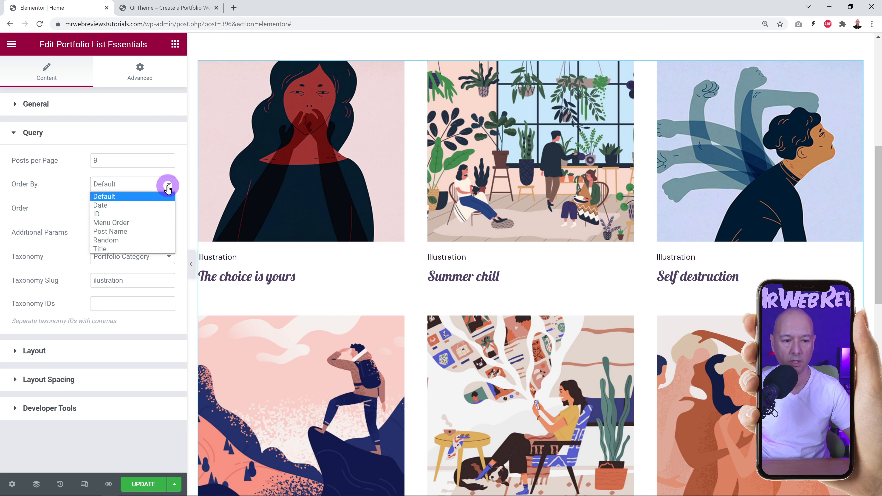
{"action": "left_click", "coordinate": [128, 243]}
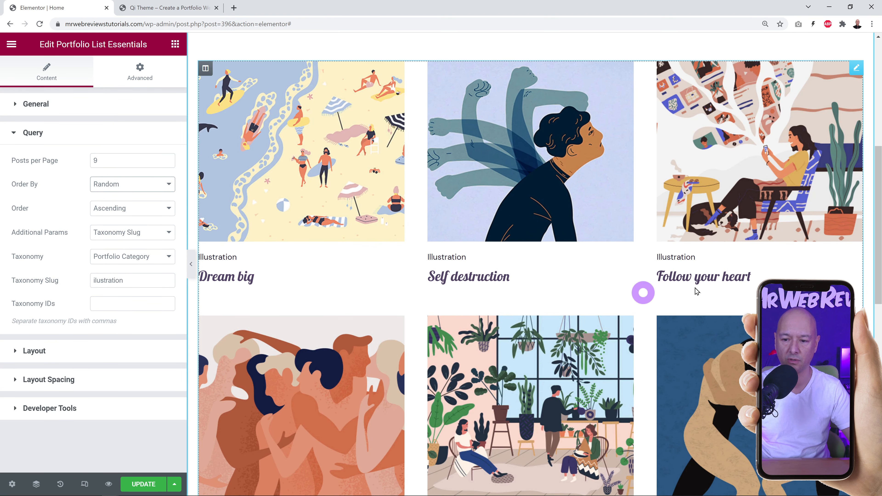
{"action": "left_click", "coordinate": [169, 185]}
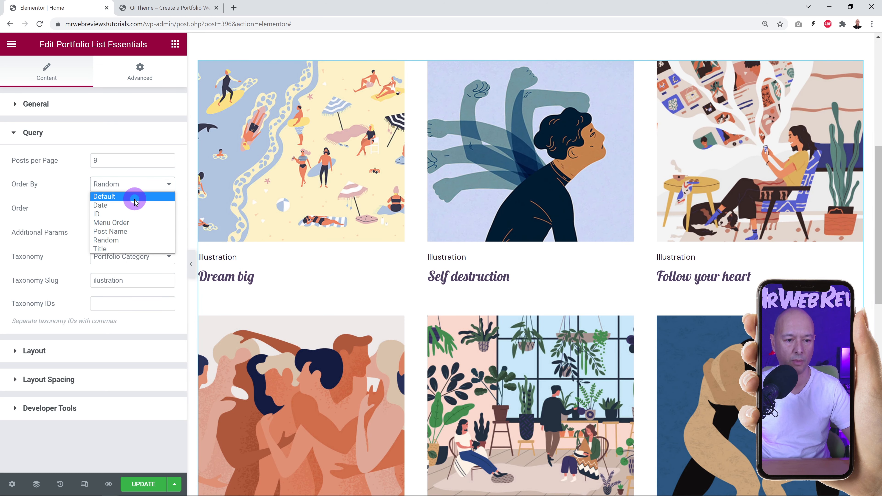
{"action": "left_click", "coordinate": [131, 197]}
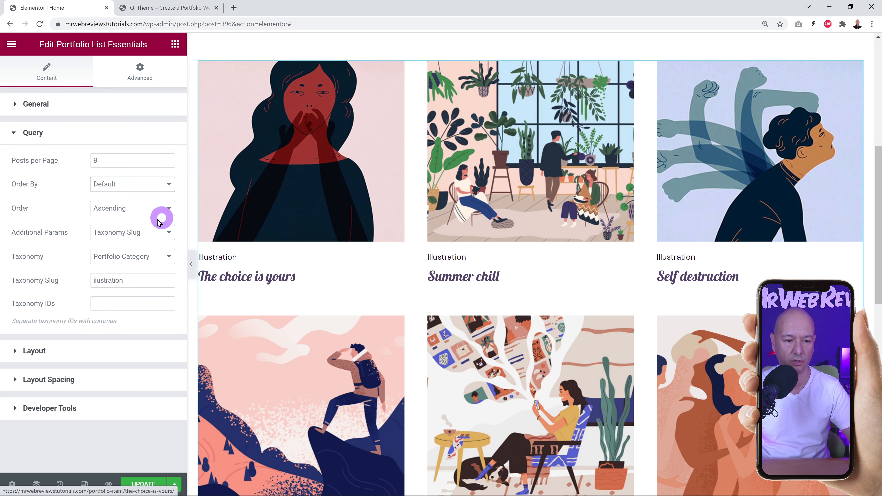
{"action": "left_click", "coordinate": [167, 184]}
{"action": "left_click", "coordinate": [151, 240]}
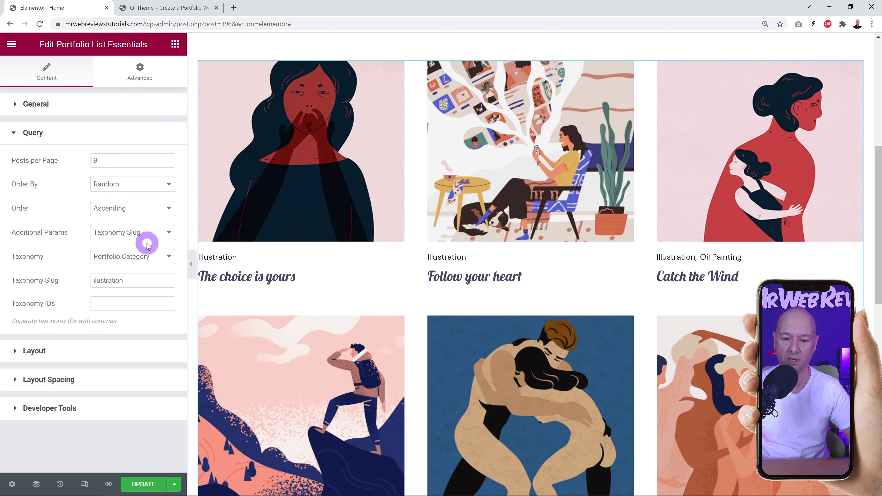
Set Order By to Date and keep Order on Ascending.
{"action": "left_click", "coordinate": [165, 188]}
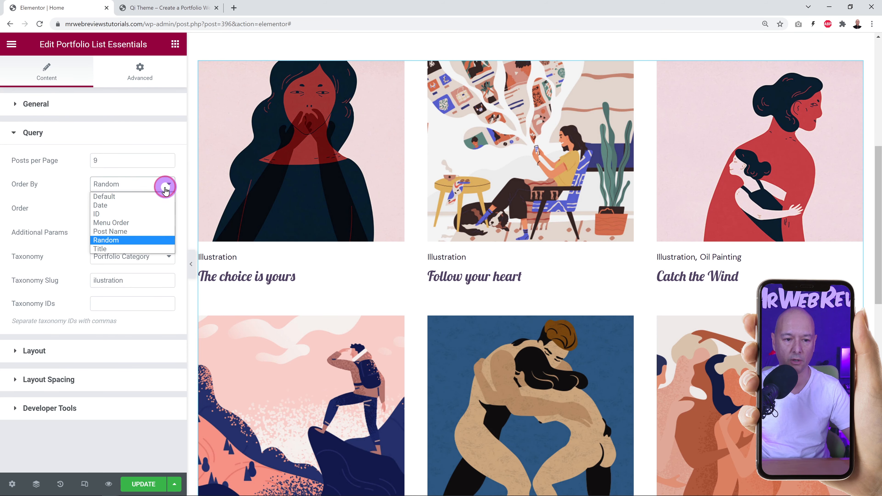
{"action": "left_click", "coordinate": [138, 201]}
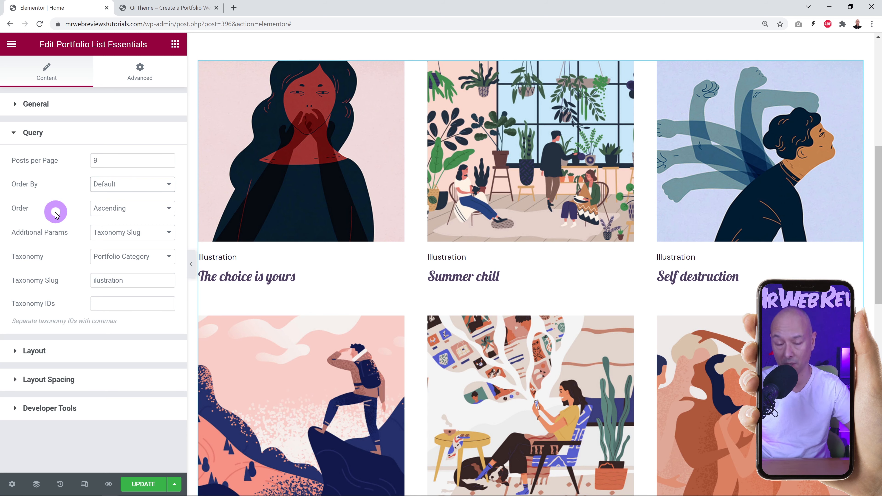
{"action": "left_click", "coordinate": [167, 185]}
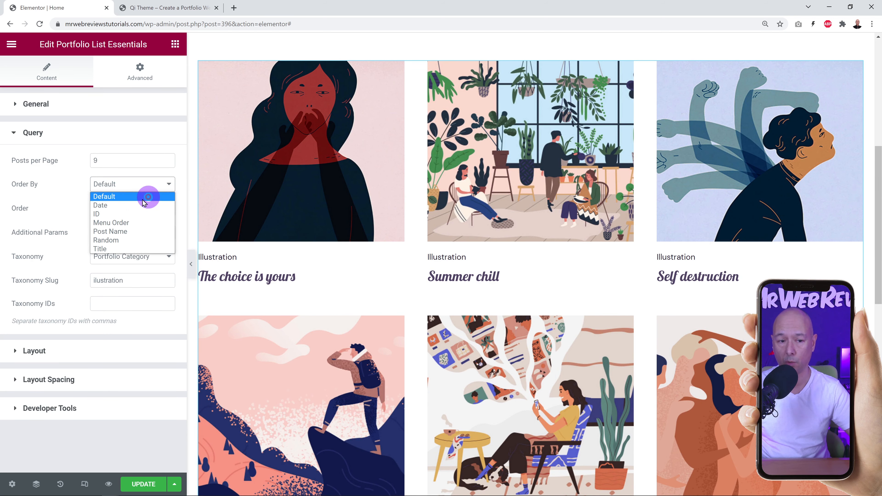
{"action": "left_click", "coordinate": [136, 206]}
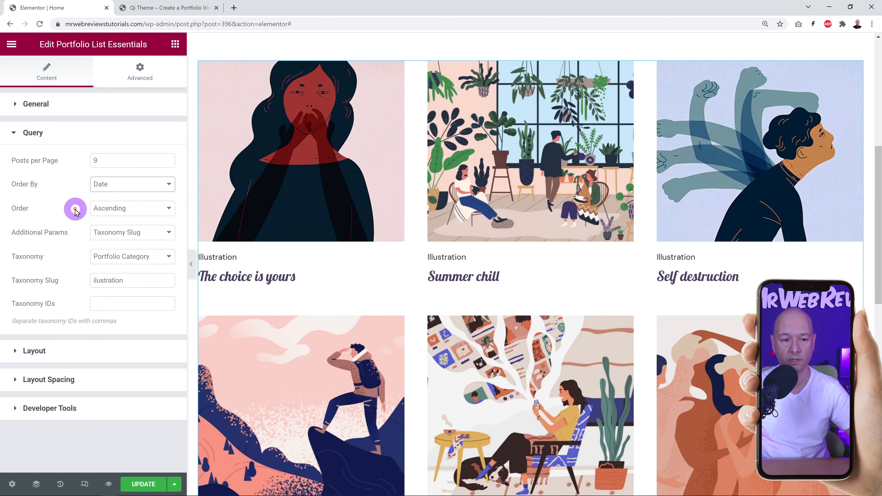
{"action": "left_click", "coordinate": [147, 209]}
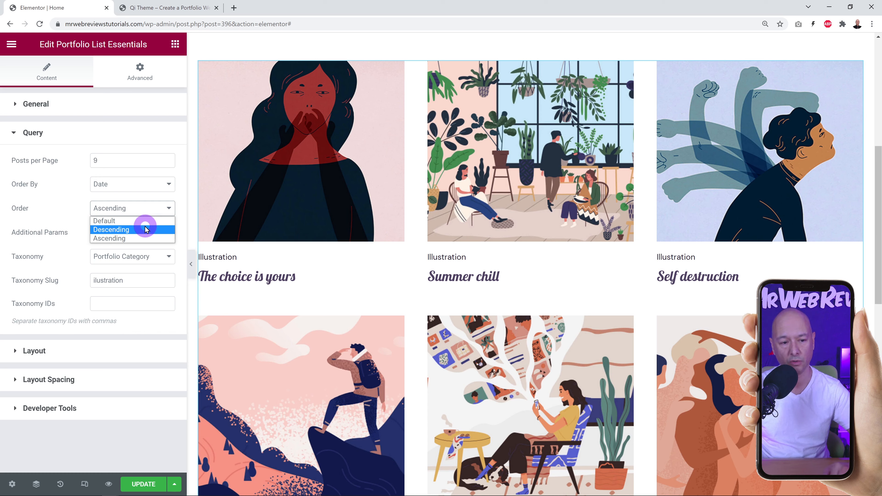
{"action": "left_click", "coordinate": [77, 210]}
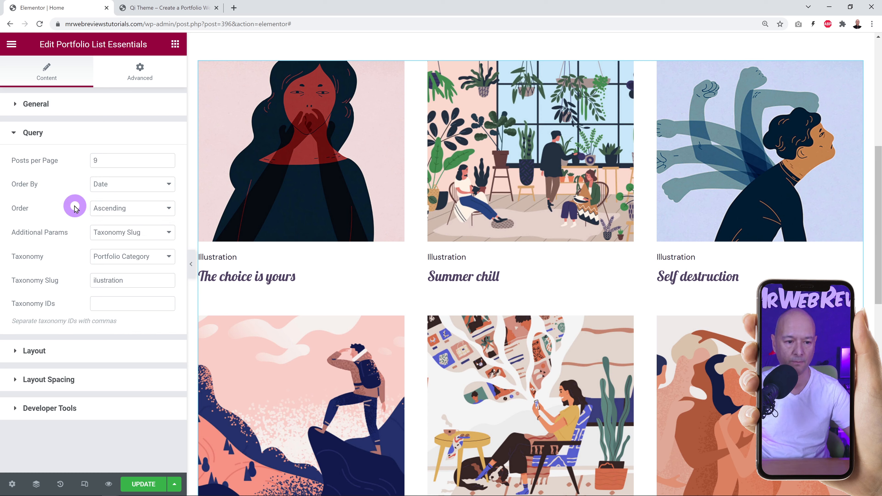
Try the Info Follow, Info On Hover Box and Info On Hover item layouts, then return to Info Below.
{"action": "left_click", "coordinate": [41, 354]}
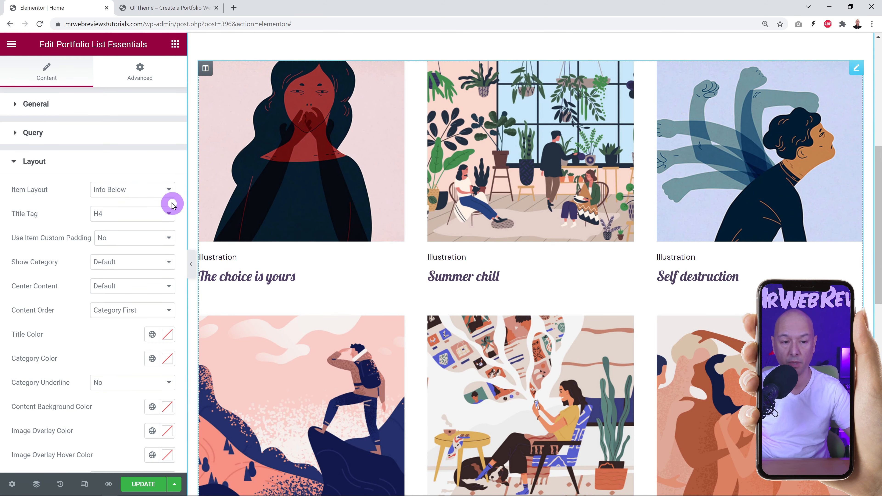
{"action": "left_click", "coordinate": [169, 192]}
{"action": "left_click", "coordinate": [141, 210]}
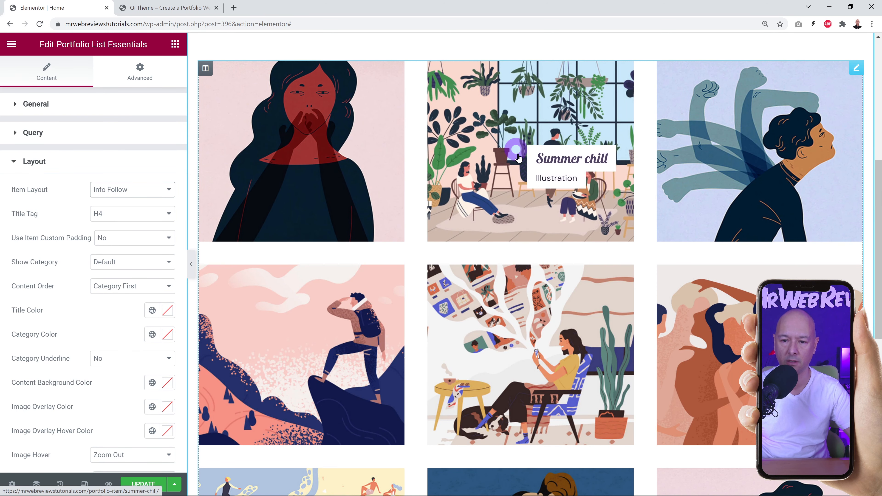
{"action": "left_click", "coordinate": [170, 190]}
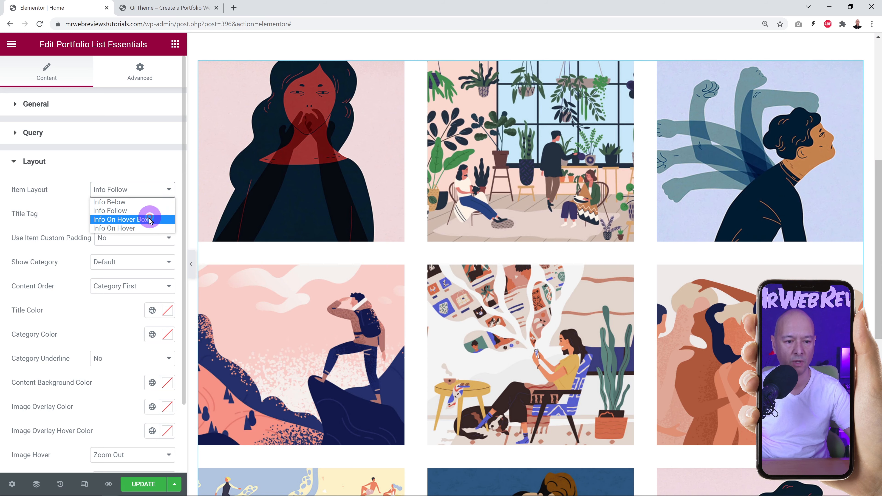
{"action": "left_click", "coordinate": [148, 220]}
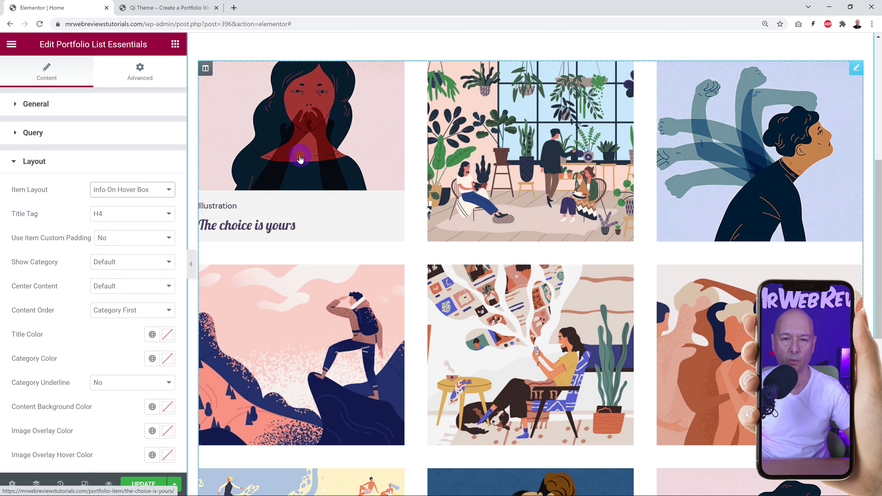
{"action": "left_click", "coordinate": [171, 189]}
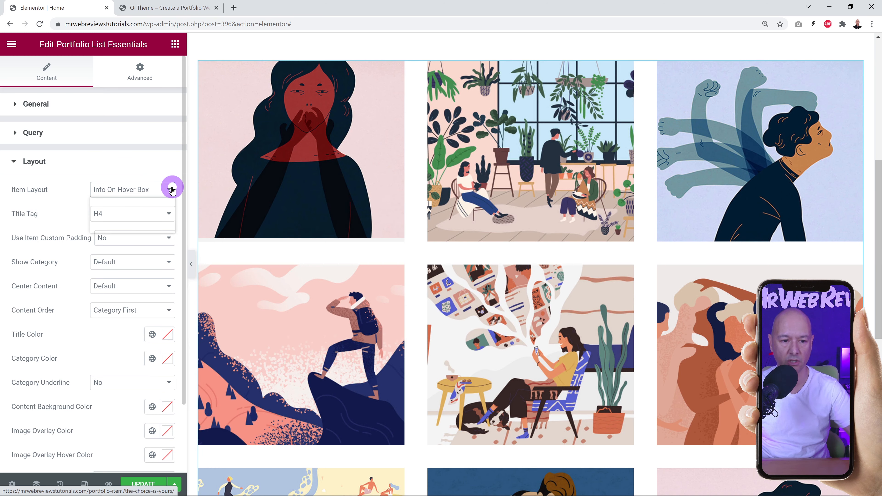
{"action": "left_click", "coordinate": [128, 228]}
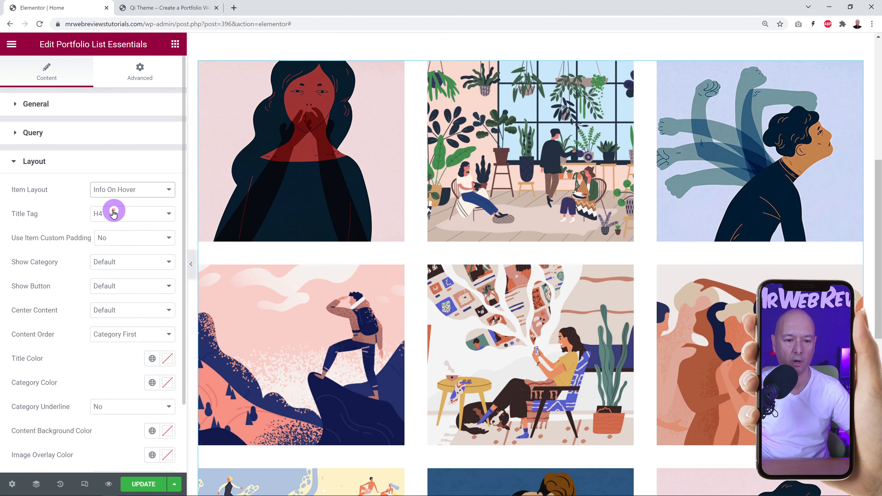
{"action": "mouse_move", "coordinate": [315, 177]}
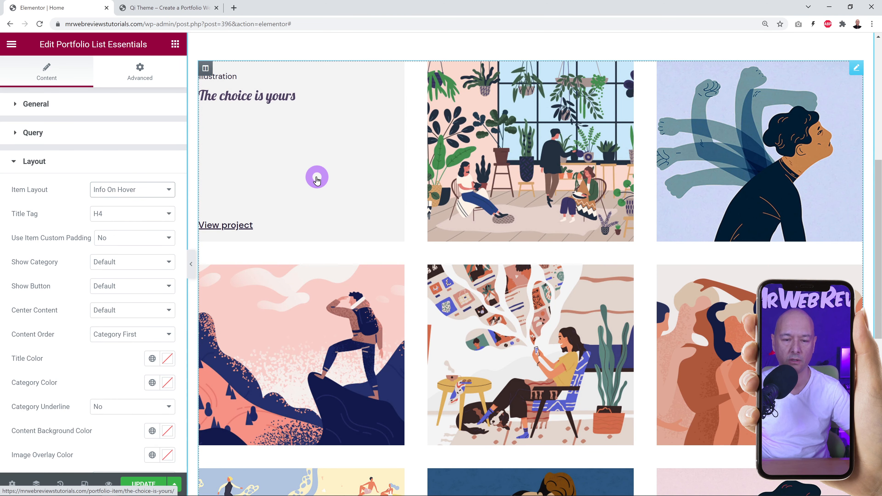
{"action": "left_click", "coordinate": [133, 189]}
{"action": "left_click", "coordinate": [127, 205]}
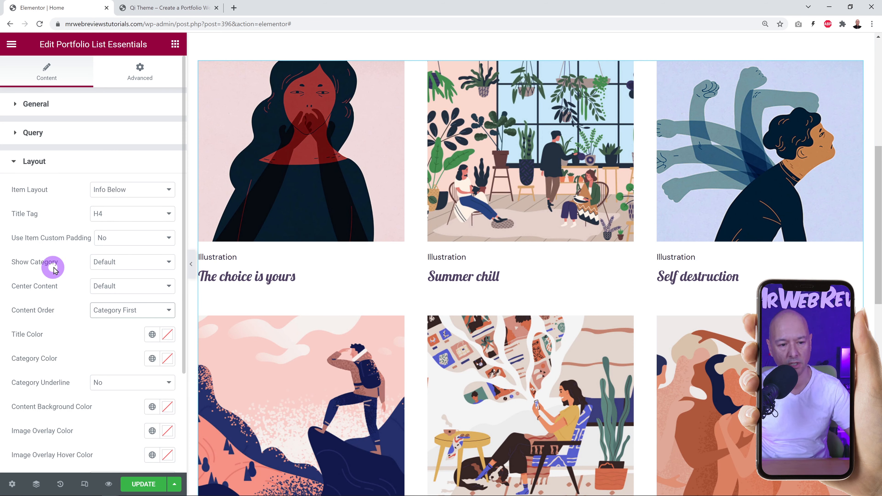
Toggle Show Category off and back to Yes.
{"action": "left_click", "coordinate": [167, 263]}
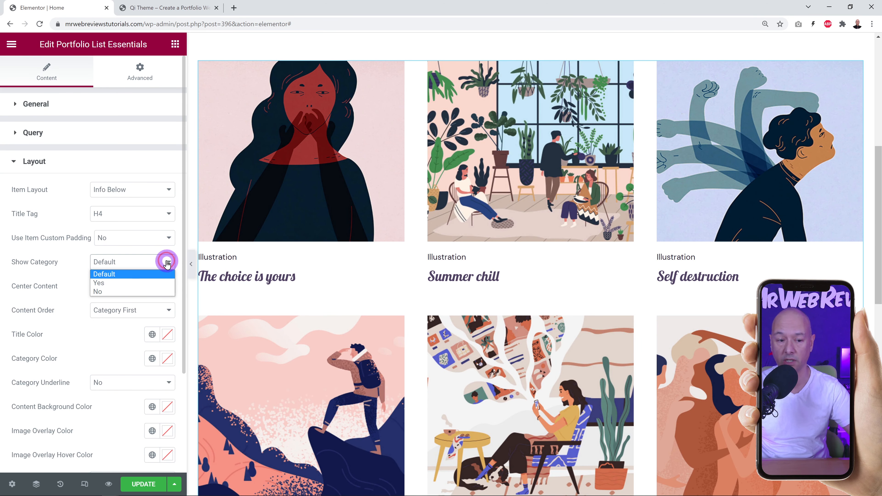
{"action": "left_click", "coordinate": [108, 293]}
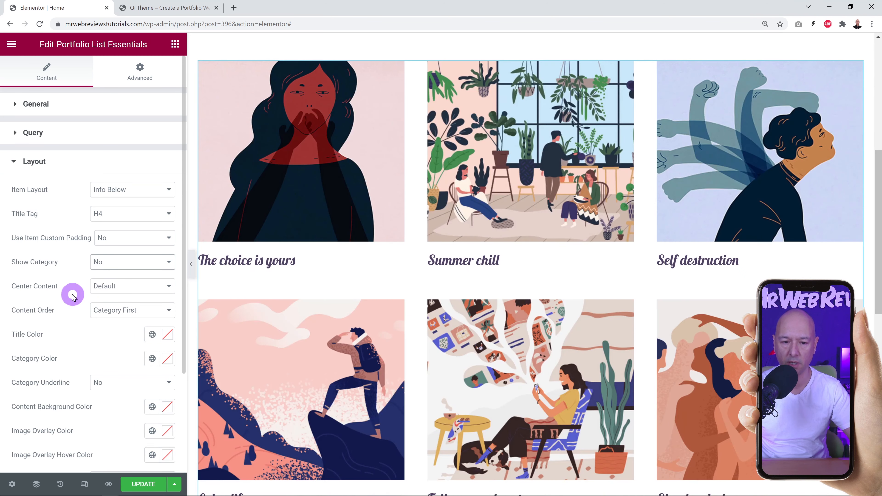
{"action": "left_click", "coordinate": [167, 263]}
{"action": "left_click", "coordinate": [131, 283]}
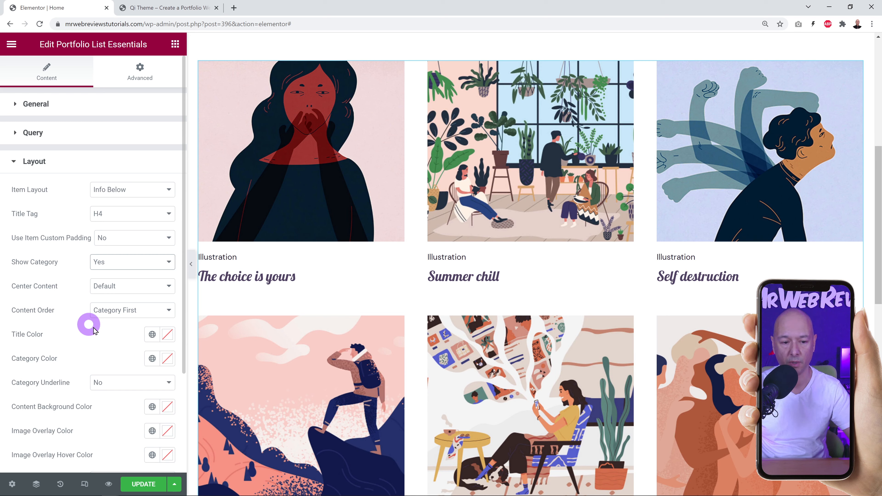
Set Content Order to Title First after briefly trying category first.
{"action": "left_click", "coordinate": [170, 315]}
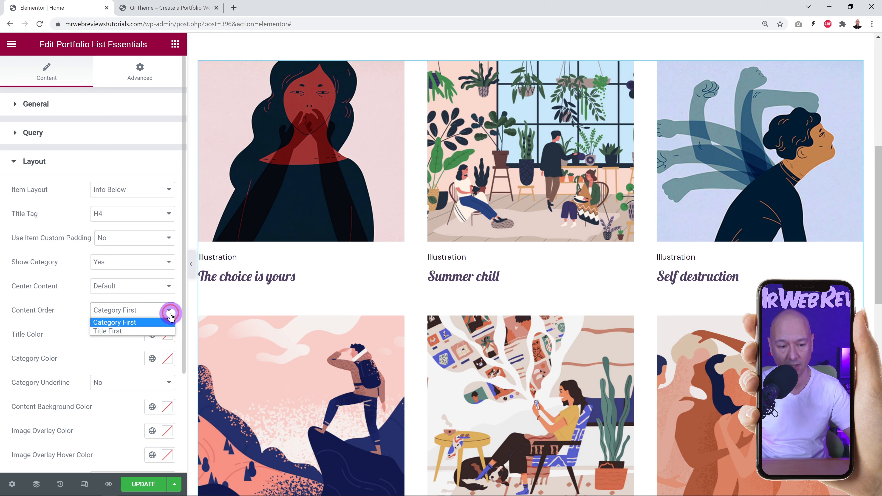
{"action": "left_click", "coordinate": [116, 332]}
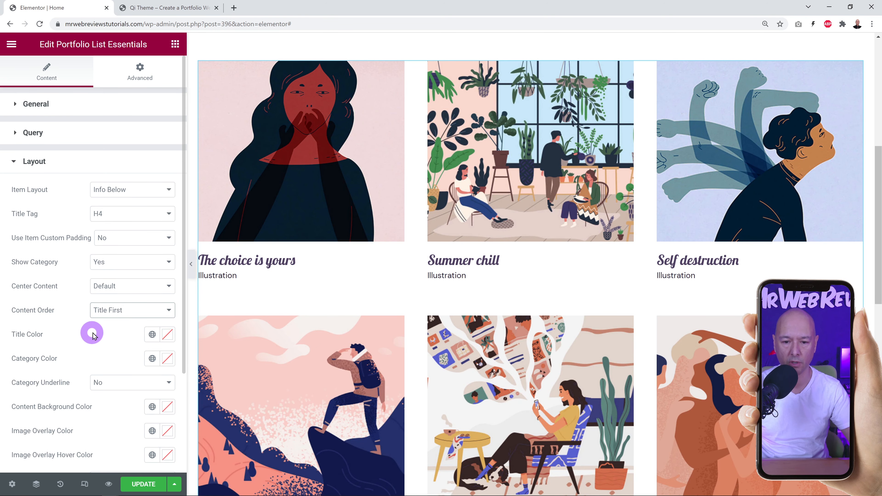
{"action": "left_click", "coordinate": [147, 310]}
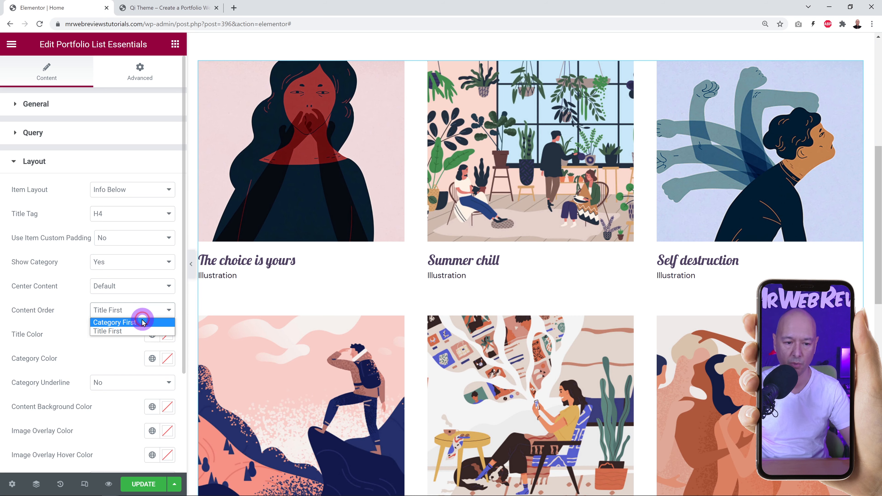
{"action": "left_click", "coordinate": [142, 322]}
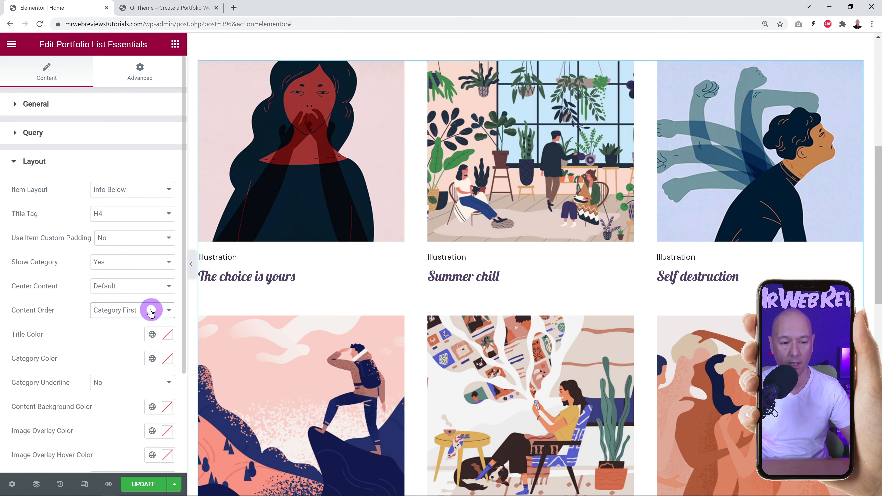
{"action": "left_click", "coordinate": [151, 310]}
{"action": "left_click", "coordinate": [124, 327]}
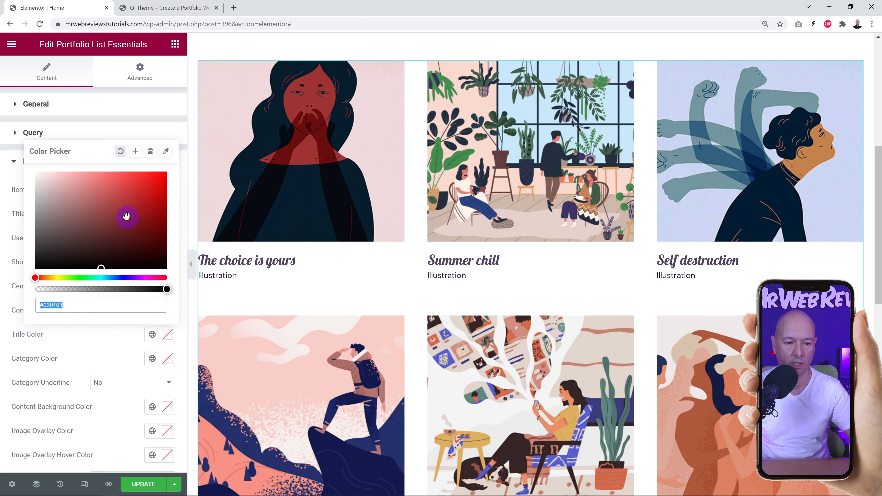
Try a red Title Color, then reset titles to their default colour.
{"action": "left_click", "coordinate": [153, 184]}
{"action": "left_click_drag", "start_coordinate": [169, 186], "coordinate": [174, 184]}
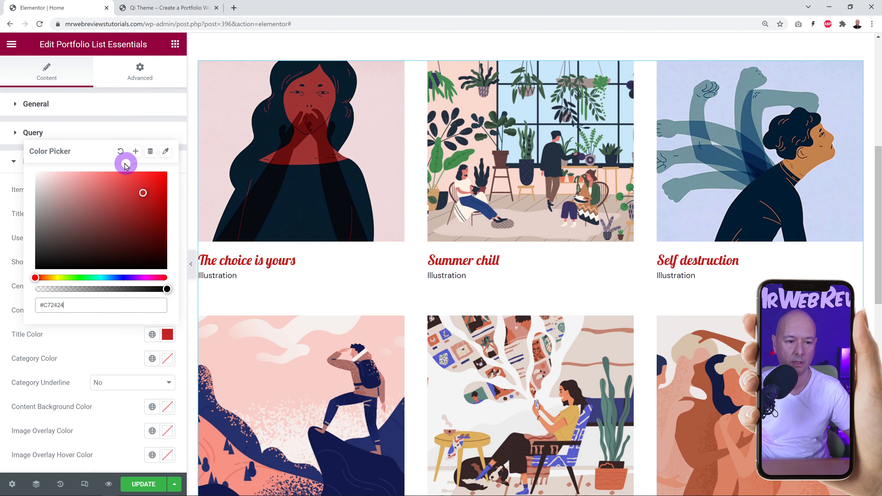
{"action": "left_click", "coordinate": [120, 151]}
{"action": "left_click", "coordinate": [105, 350]}
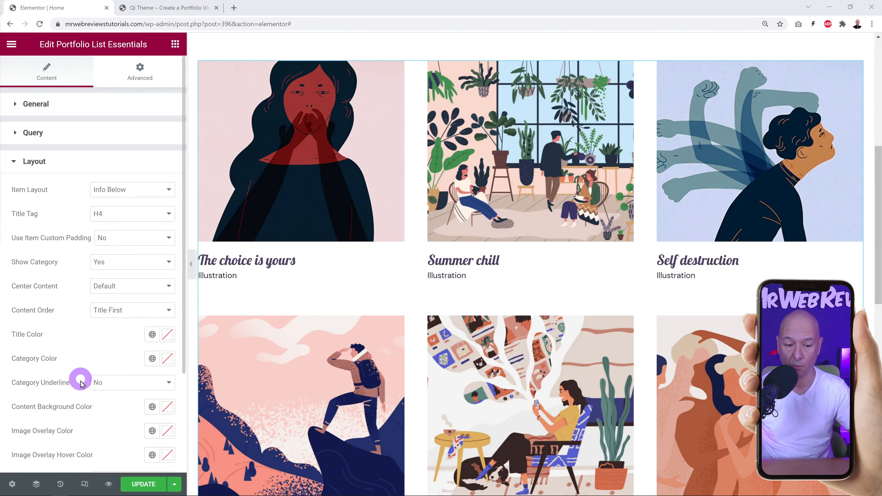
Set the Content Background Color to mauve #A88B8B.
{"action": "left_click", "coordinate": [167, 410]}
{"action": "left_click", "coordinate": [57, 277]}
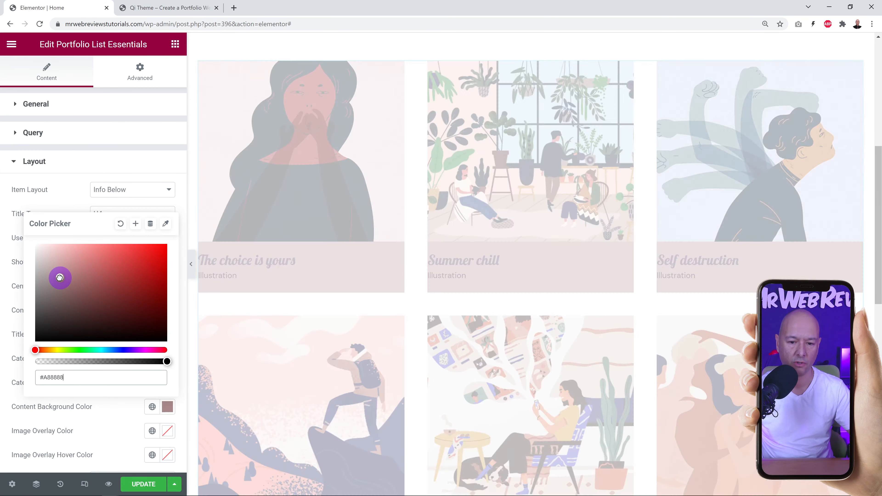
{"action": "left_click", "coordinate": [57, 277]}
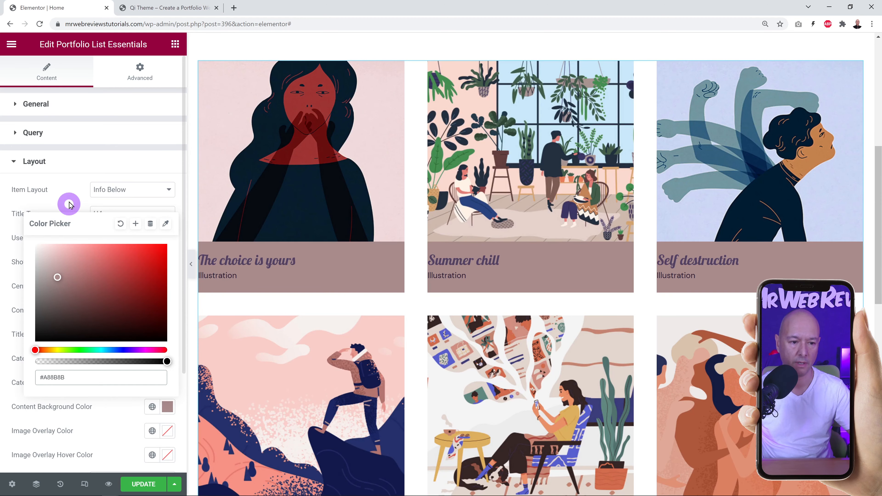
{"action": "left_click", "coordinate": [69, 204]}
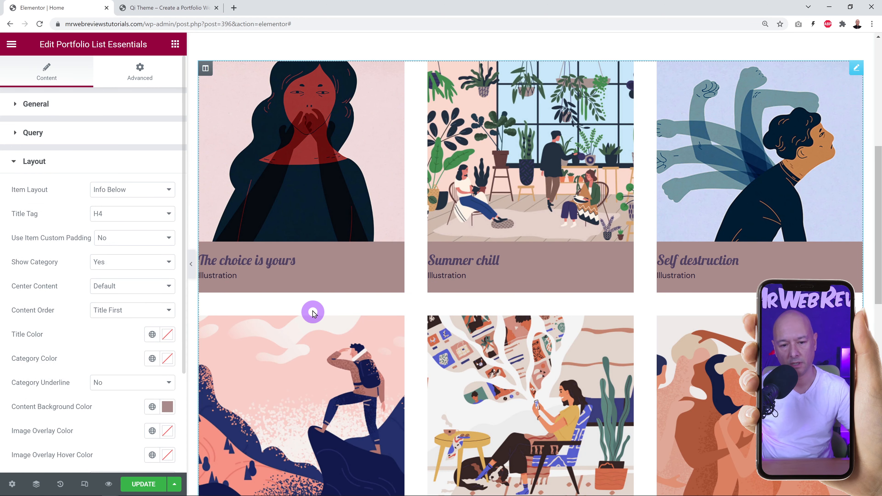
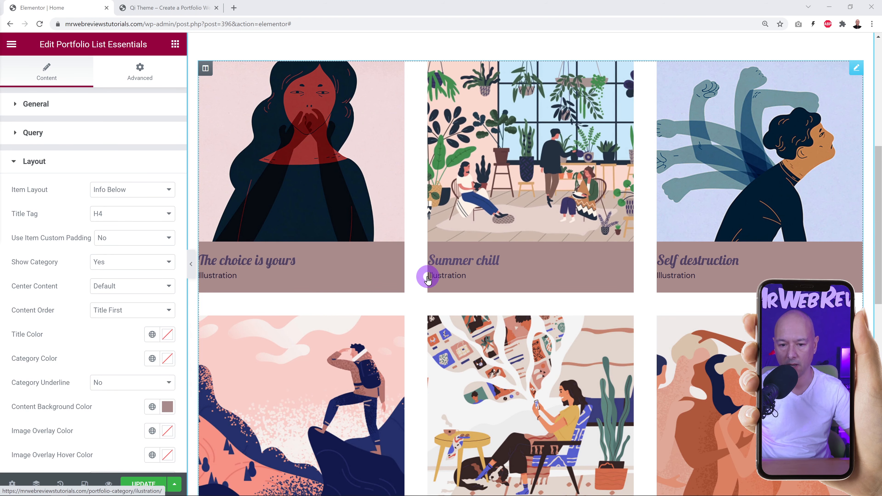
Expand the Portfolio List's Layout Spacing settings to reach the content padding and margin.
{"action": "scroll", "coordinate": [112, 304], "scroll_direction": "down", "scroll_amount": 4}
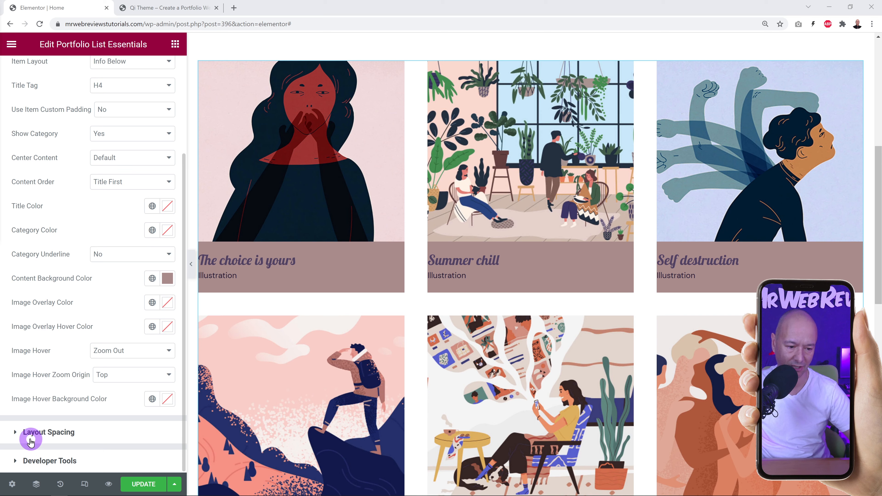
{"action": "left_click", "coordinate": [50, 432]}
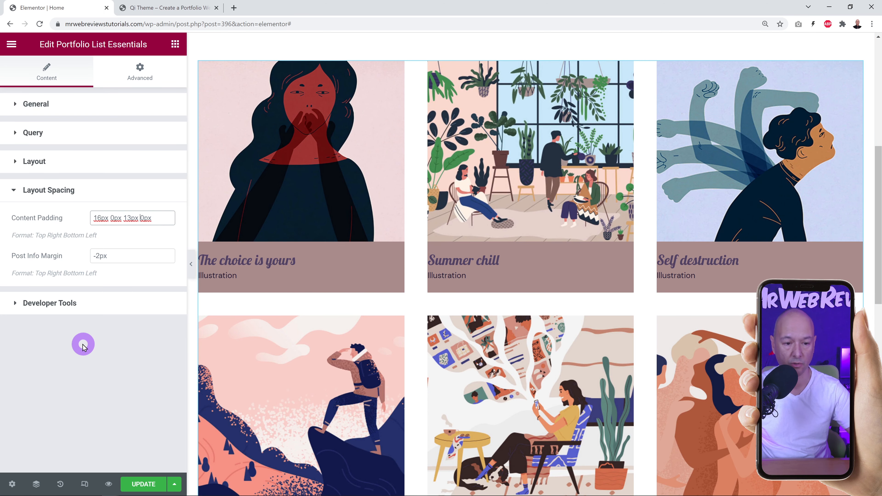
Set content padding to 16px 0px 13px 20px, update the page, and switch to the live site.
{"action": "type", "text": "2"}
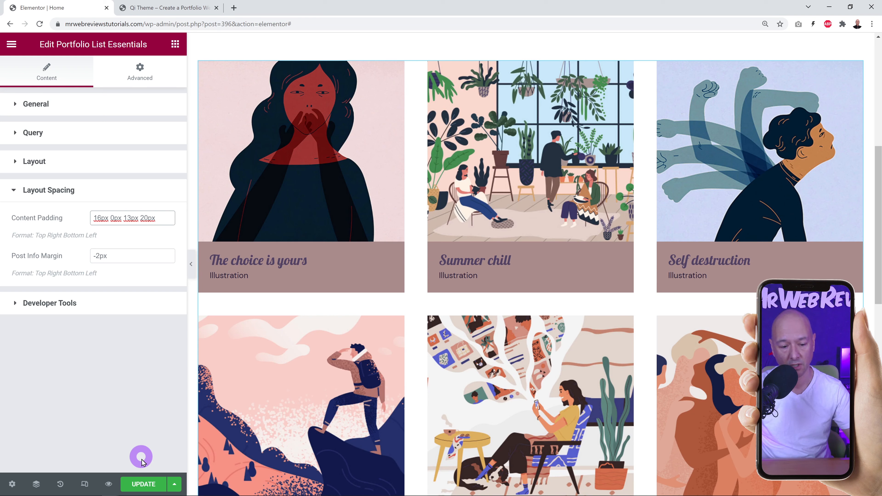
{"action": "left_click", "coordinate": [143, 483]}
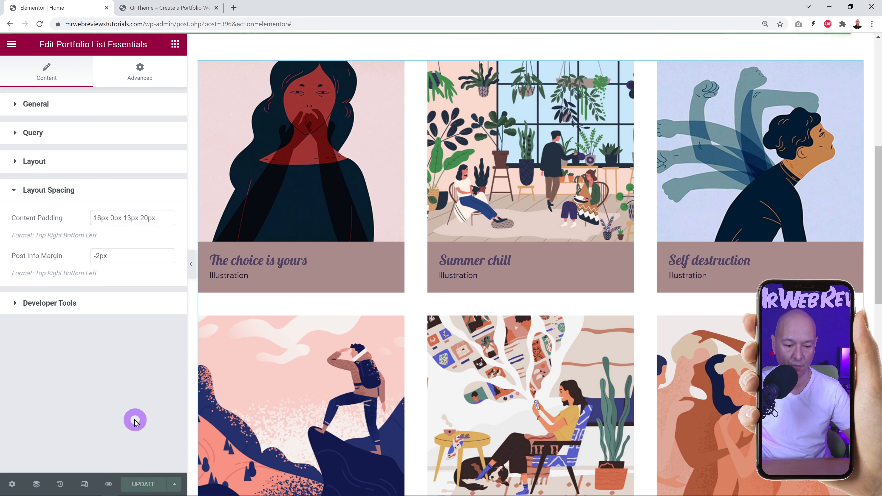
{"action": "left_click", "coordinate": [189, 11]}
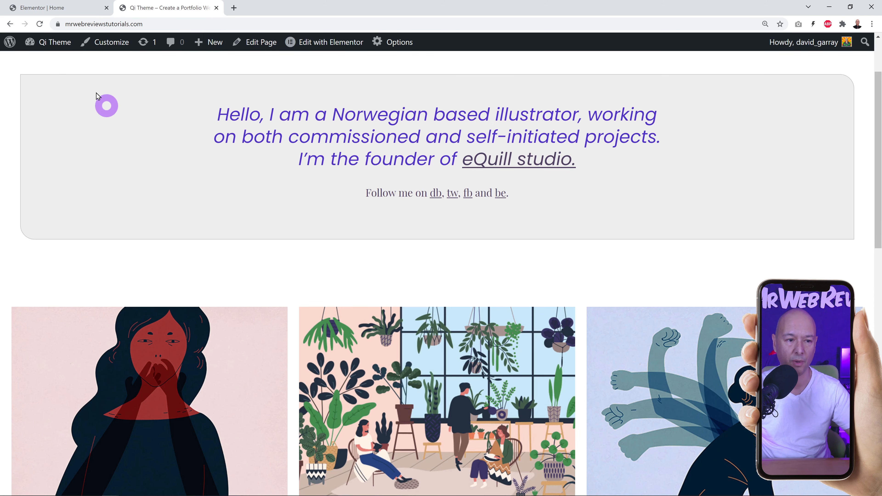
Reload the live home page to check the indented captions, review the Info page, then return to Pages.
{"action": "left_click", "coordinate": [40, 24]}
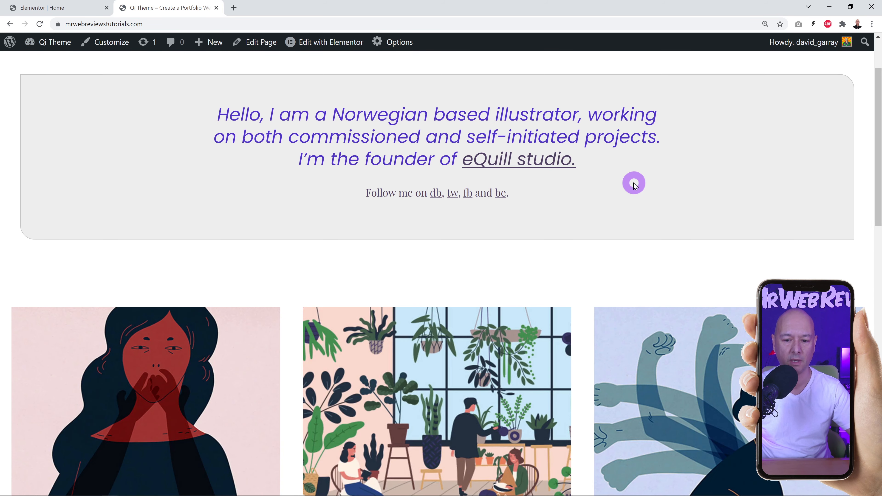
{"action": "scroll", "coordinate": [634, 184], "scroll_direction": "down", "scroll_amount": 6}
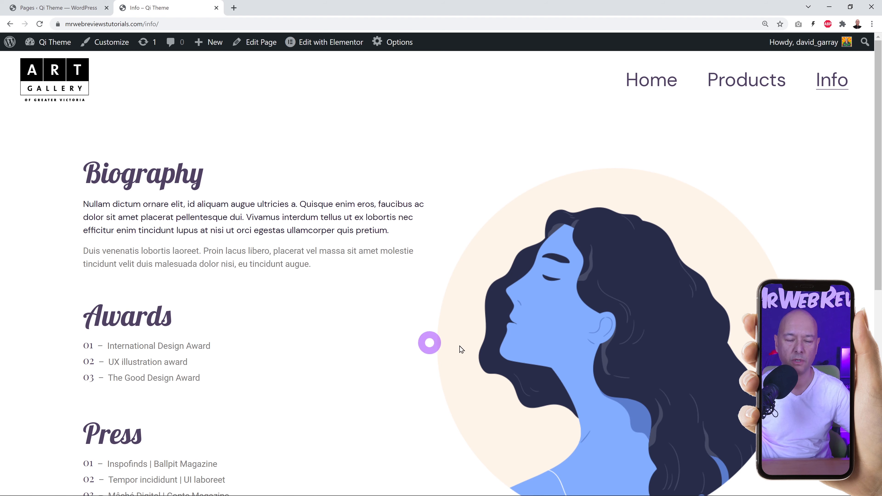
{"action": "scroll", "coordinate": [486, 340], "scroll_direction": "down", "scroll_amount": 4}
{"action": "scroll", "coordinate": [540, 362], "scroll_direction": "down", "scroll_amount": 5}
{"action": "scroll", "coordinate": [541, 365], "scroll_direction": "up", "scroll_amount": 10}
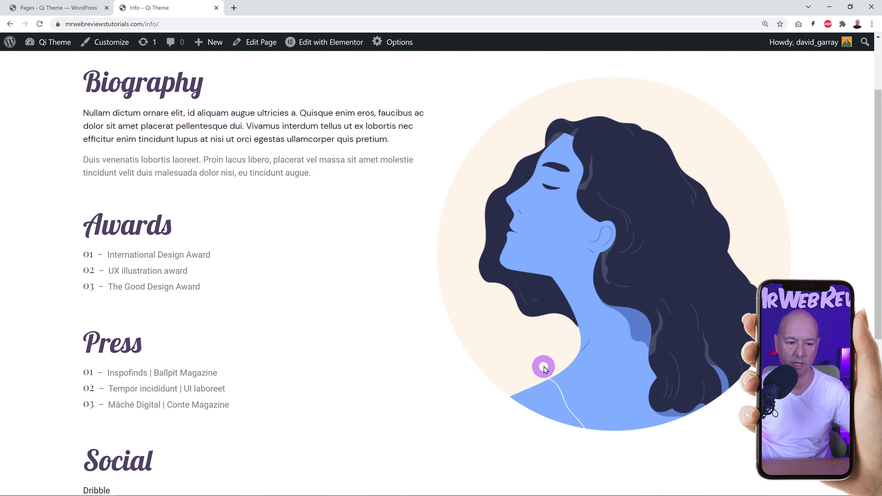
{"action": "left_click", "coordinate": [77, 8]}
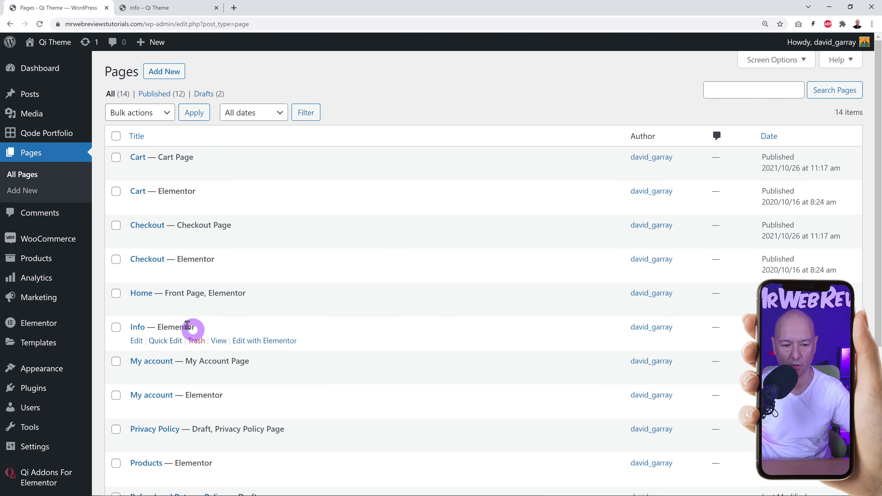
Edit the Info page with Elementor from the Pages list.
{"action": "left_click", "coordinate": [269, 341]}
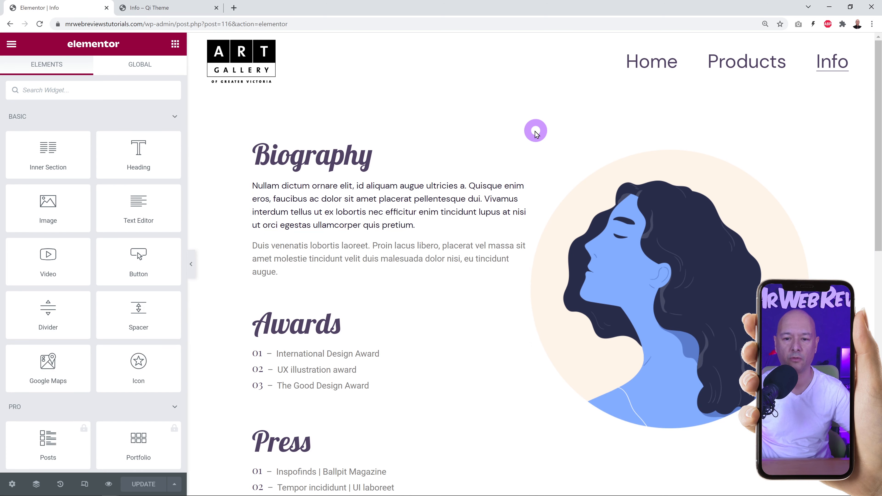
Inspect the Biography section, column and text, then open the portrait image's settings.
{"action": "left_click", "coordinate": [531, 134]}
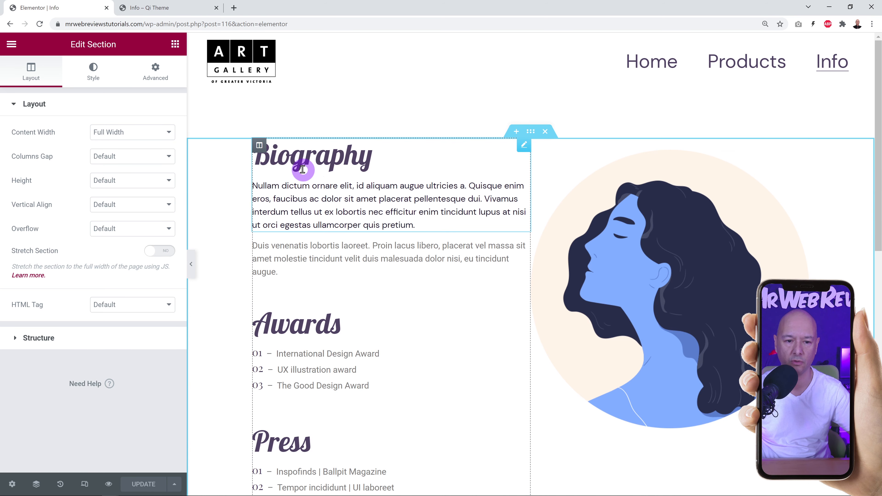
{"action": "left_click", "coordinate": [258, 144]}
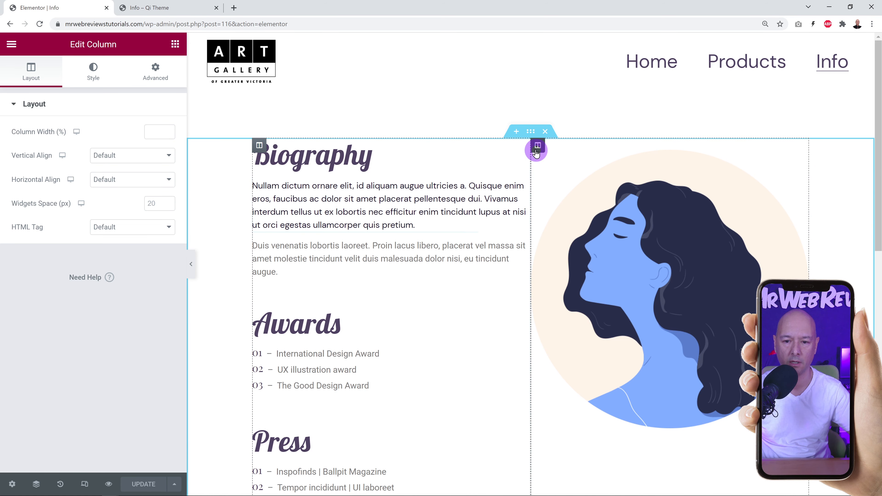
{"action": "left_click", "coordinate": [805, 158]}
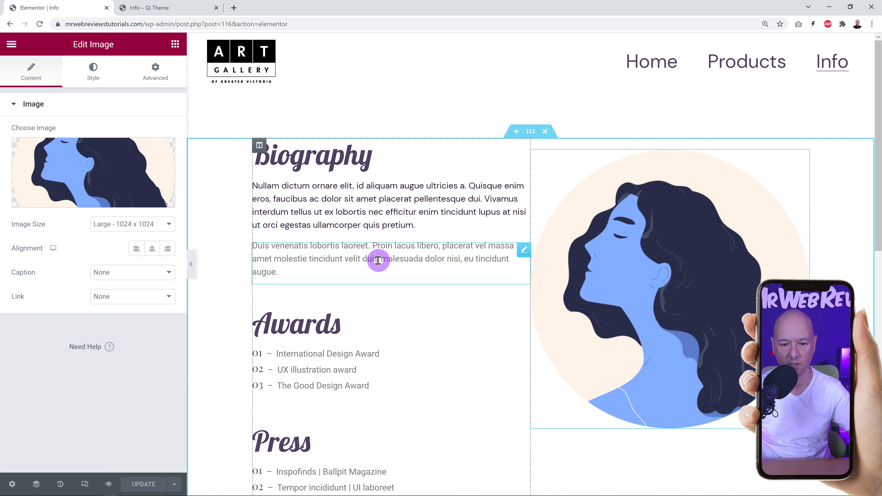
{"action": "scroll", "coordinate": [372, 389], "scroll_direction": "down", "scroll_amount": 8}
{"action": "scroll", "coordinate": [372, 389], "scroll_direction": "up", "scroll_amount": 8}
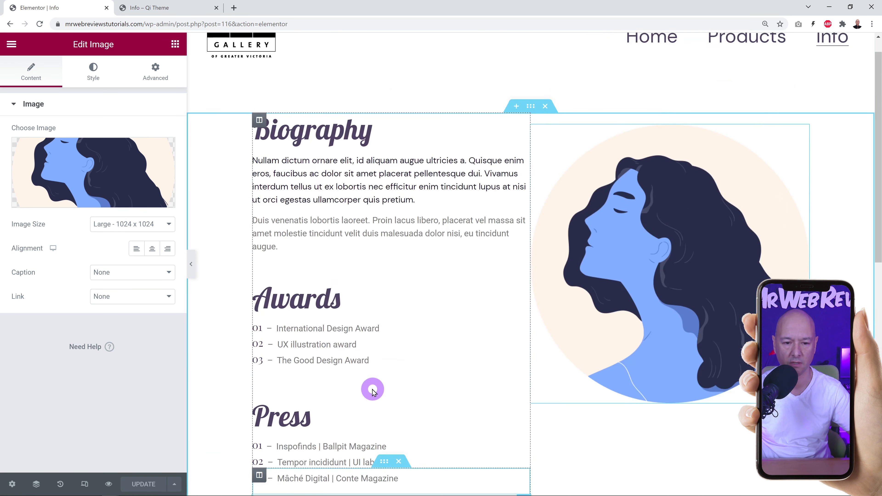
{"action": "left_click", "coordinate": [526, 146]}
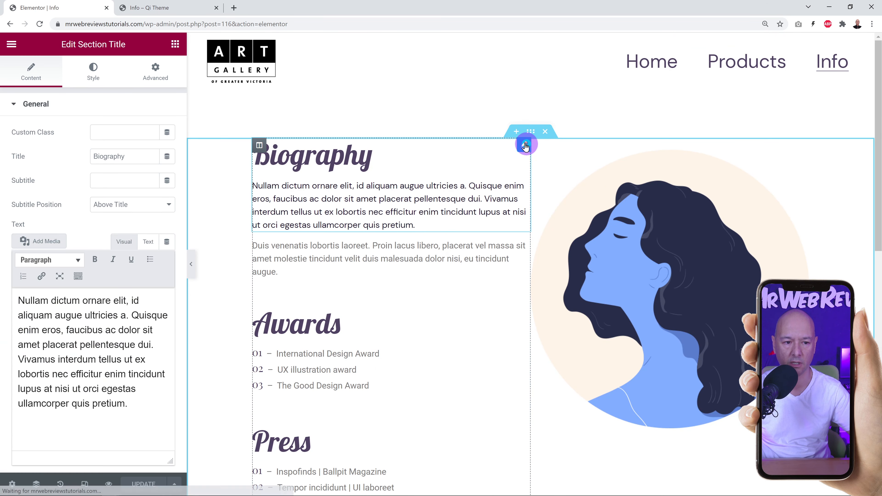
{"action": "mouse_move", "coordinate": [19, 300]}
{"action": "left_mouse_down"}
{"action": "mouse_move", "coordinate": [32, 298]}
{"action": "mouse_move", "coordinate": [124, 415]}
{"action": "left_mouse_up"}
{"action": "left_click", "coordinate": [143, 404]}
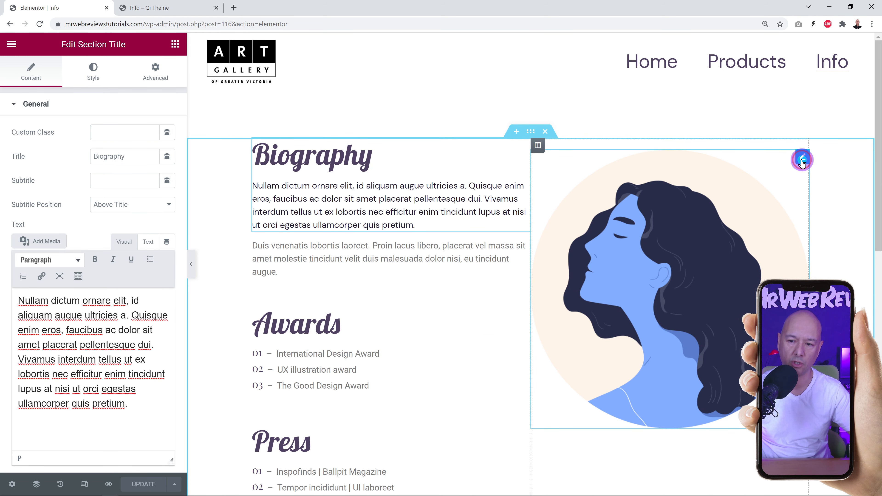
{"action": "left_click", "coordinate": [802, 160]}
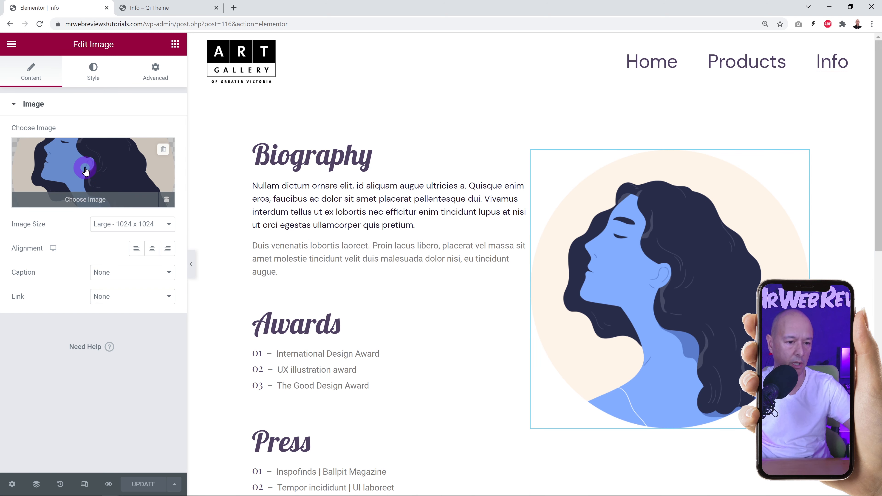
Replace the portrait with shop-img-9-gallery-1.jpg, the pink woman illustration, from the Media Library.
{"action": "left_click", "coordinate": [92, 168]}
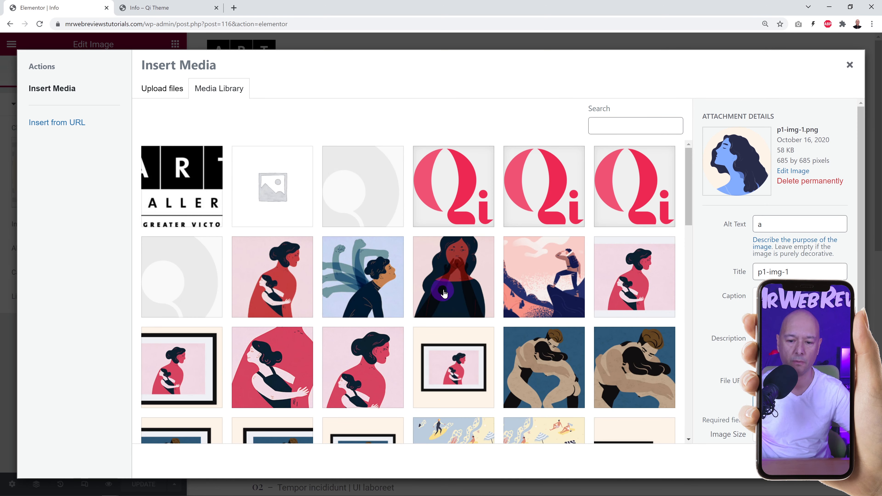
{"action": "scroll", "coordinate": [441, 292], "scroll_direction": "down", "scroll_amount": 4}
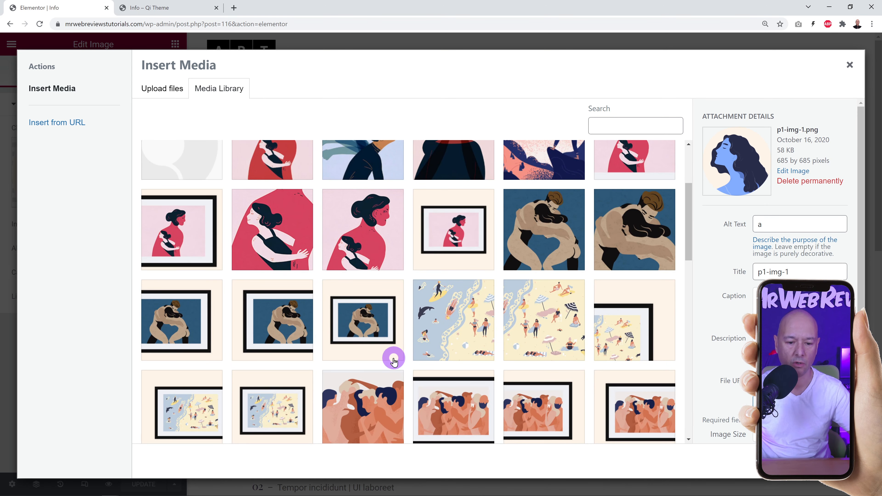
{"action": "left_click", "coordinate": [359, 251]}
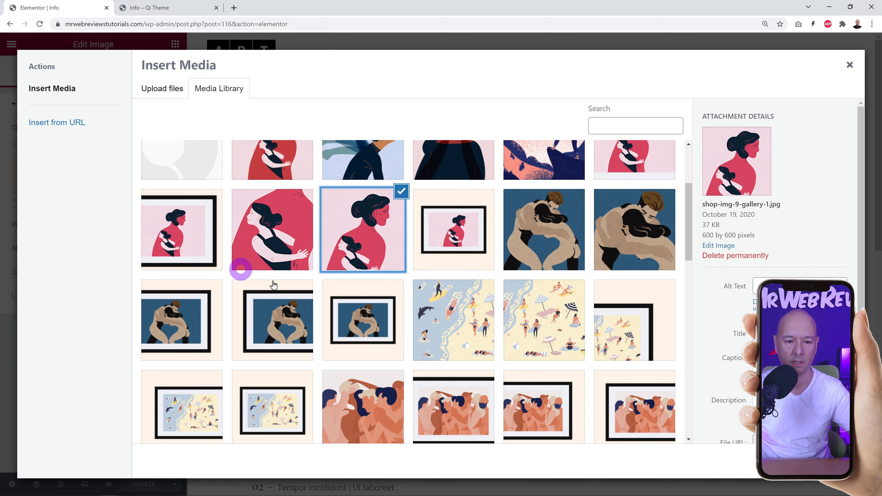
{"action": "left_click", "coordinate": [819, 461]}
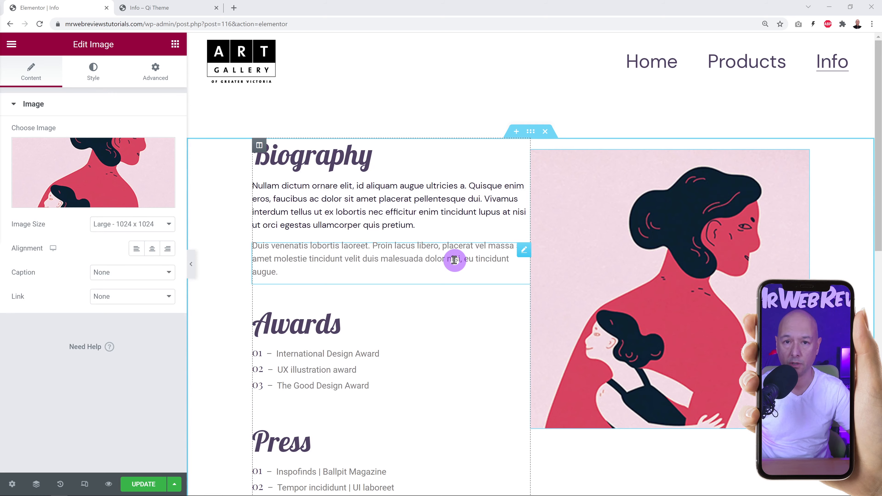
{"action": "scroll", "coordinate": [454, 259], "scroll_direction": "down", "scroll_amount": 9}
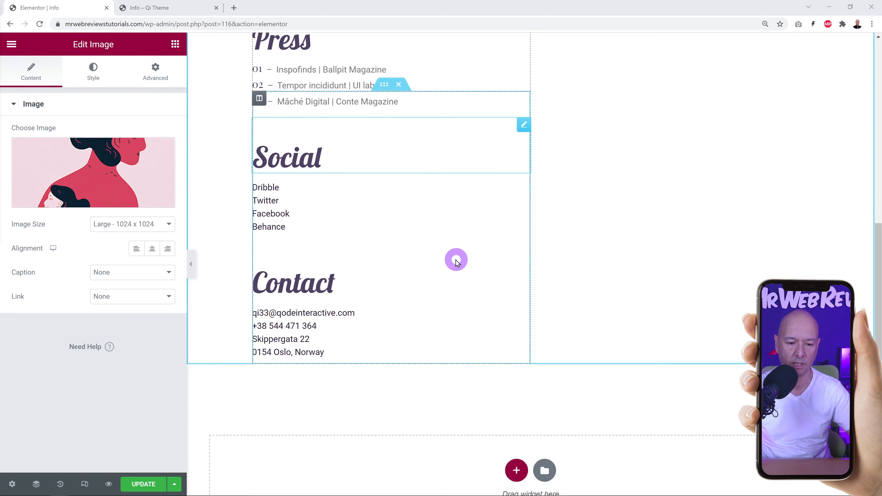
{"action": "scroll", "coordinate": [456, 262], "scroll_direction": "down", "scroll_amount": 2}
{"action": "scroll", "coordinate": [413, 298], "scroll_direction": "up", "scroll_amount": 1}
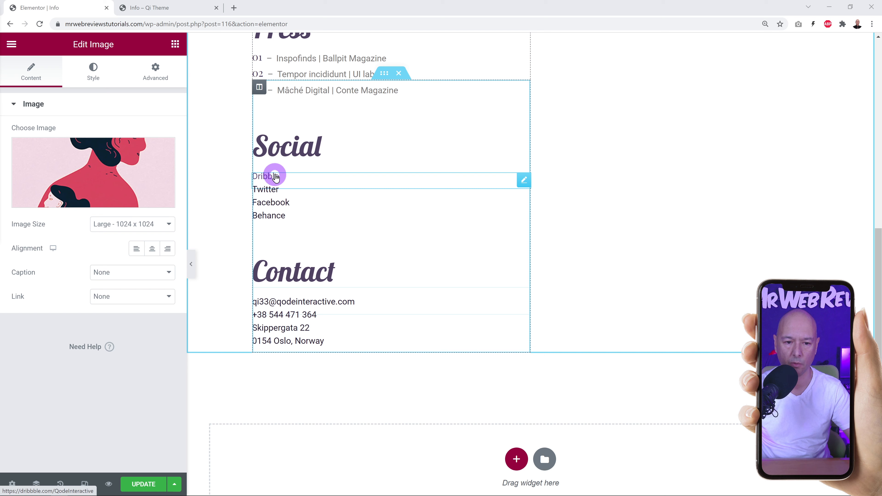
Open the Dribble entry's HTML in the Text tab and inspect its dribbble.com profile URL.
{"action": "left_click", "coordinate": [525, 183]}
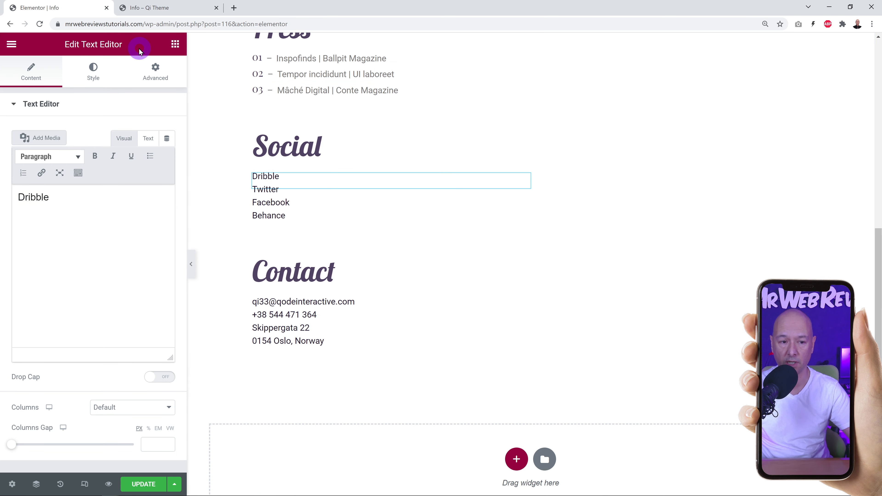
{"action": "left_click", "coordinate": [32, 200]}
{"action": "left_click", "coordinate": [36, 199]}
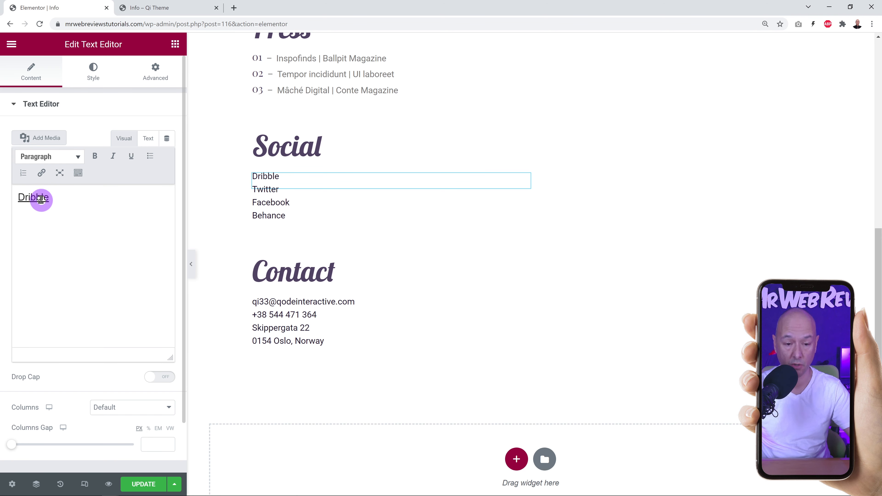
{"action": "left_click", "coordinate": [141, 142]}
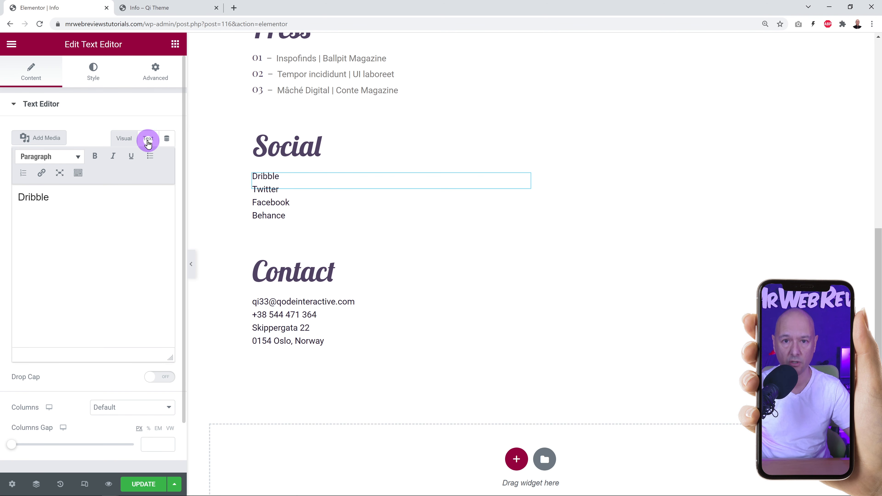
{"action": "left_click", "coordinate": [149, 140]}
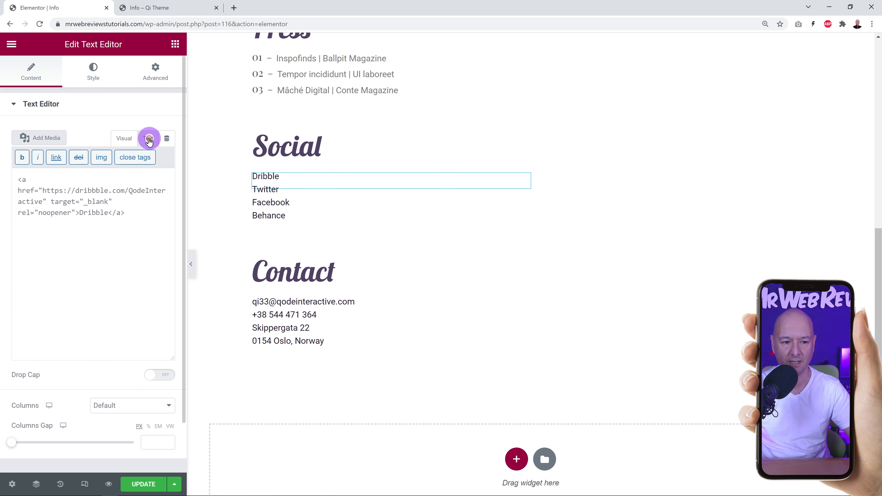
{"action": "left_click_drag", "start_coordinate": [43, 191], "coordinate": [43, 201]}
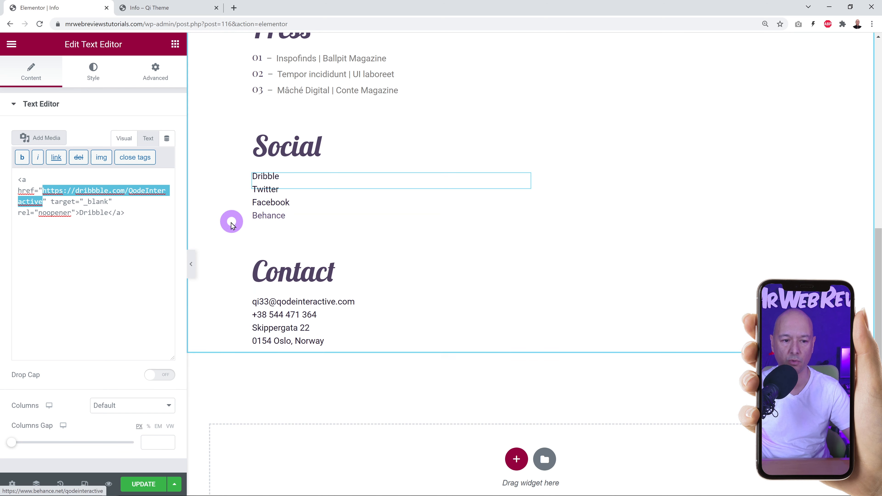
{"action": "left_click", "coordinate": [120, 246]}
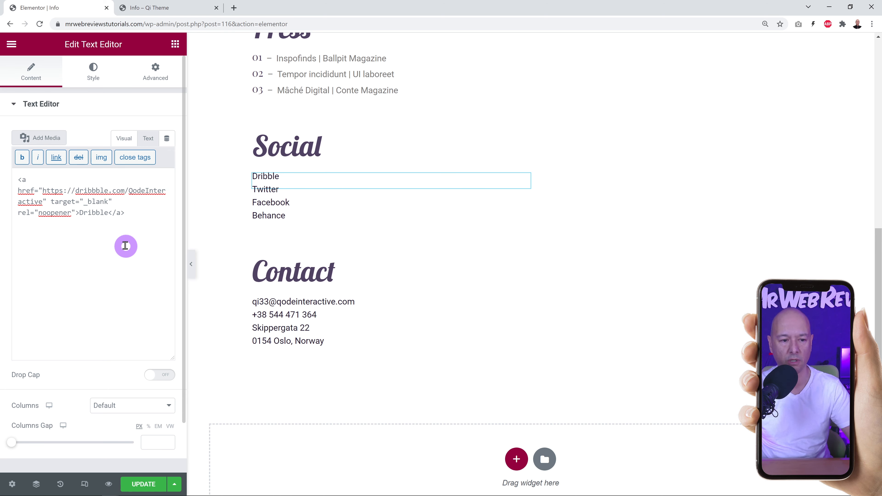
Try replacing the link text with 'Other' and point out the link's URL.
{"action": "left_click_drag", "start_coordinate": [78, 213], "coordinate": [103, 214]}
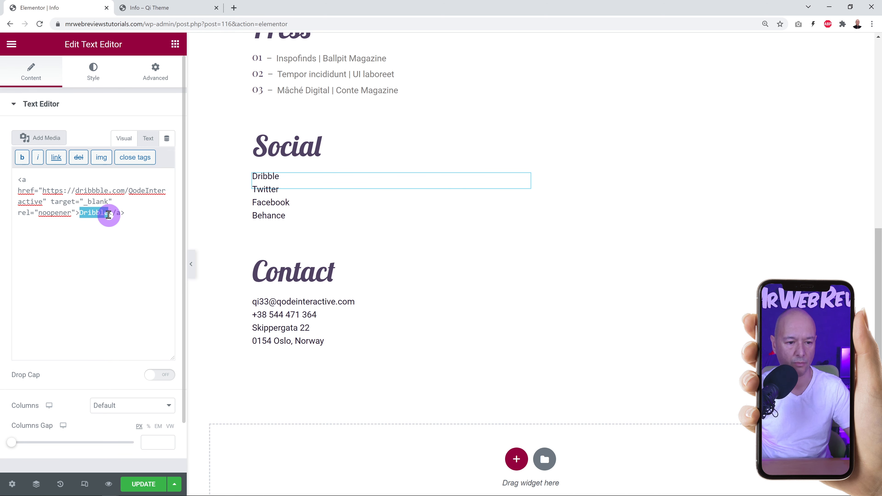
{"action": "type", "text": "Other Nam"}
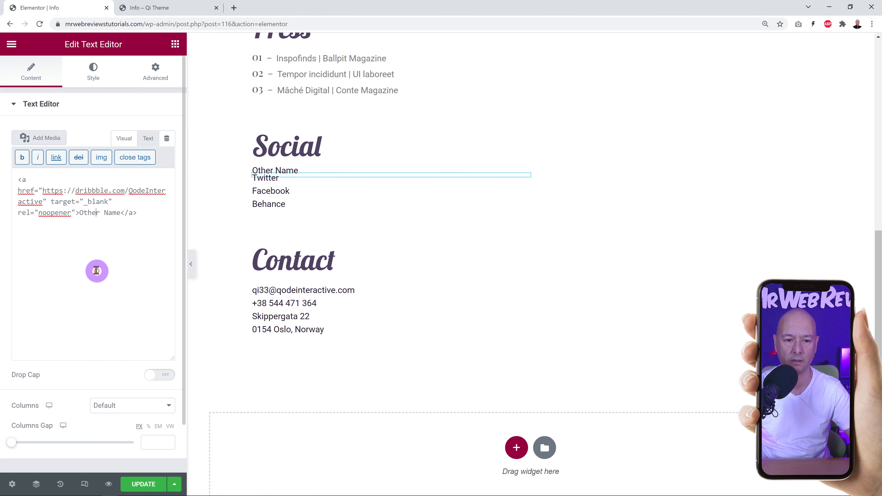
{"action": "left_click_drag", "start_coordinate": [46, 193], "coordinate": [42, 203]}
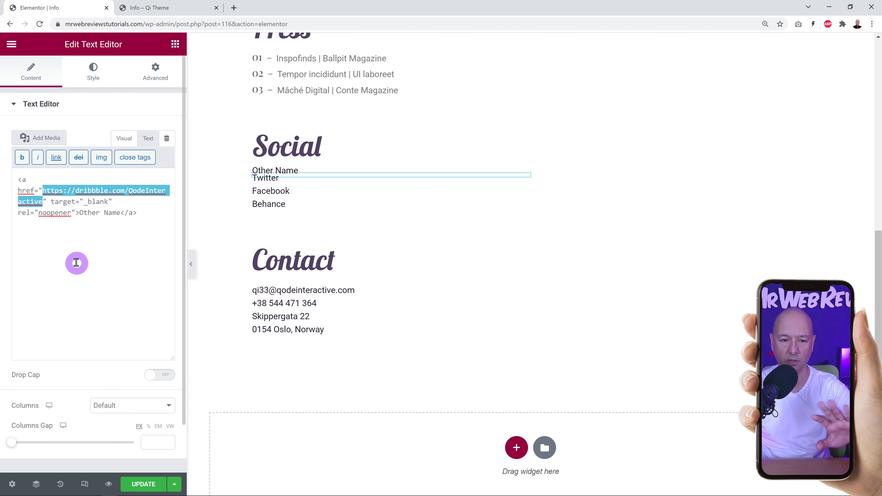
{"action": "left_click", "coordinate": [85, 258]}
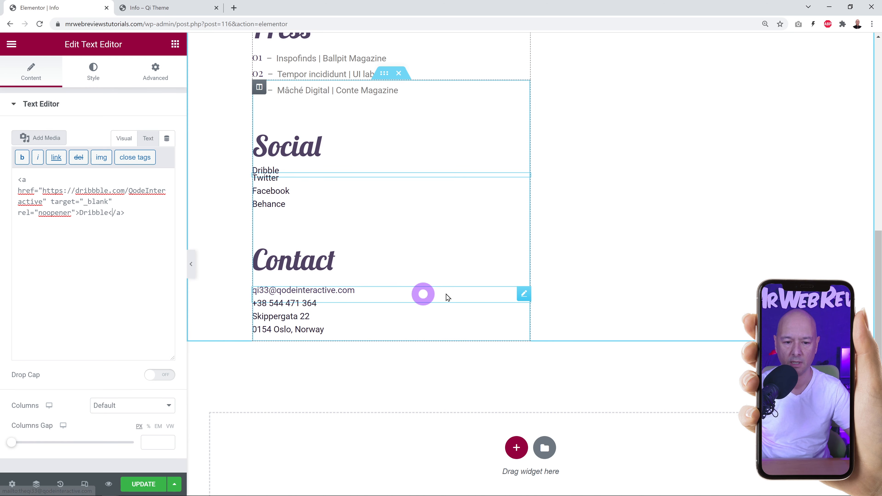
Replace the e-mail link's displayed text with the new e-mail address in the HTML code.
{"action": "left_click", "coordinate": [523, 294]}
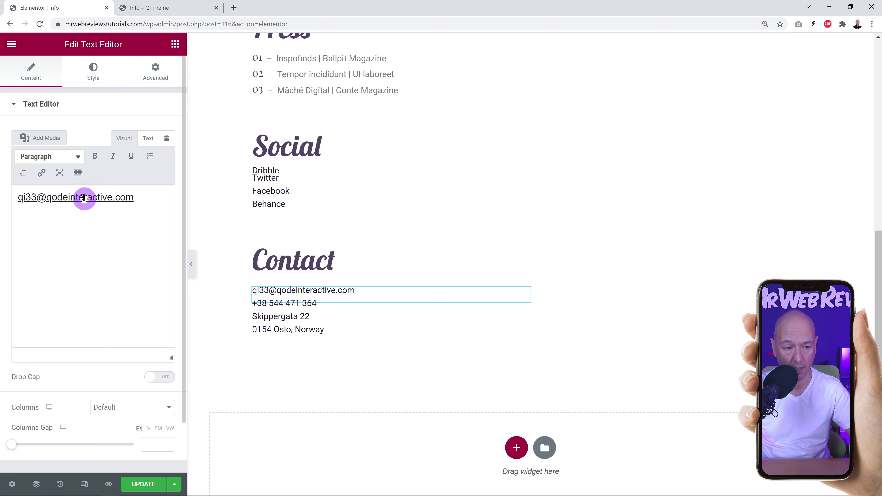
{"action": "left_click", "coordinate": [149, 141]}
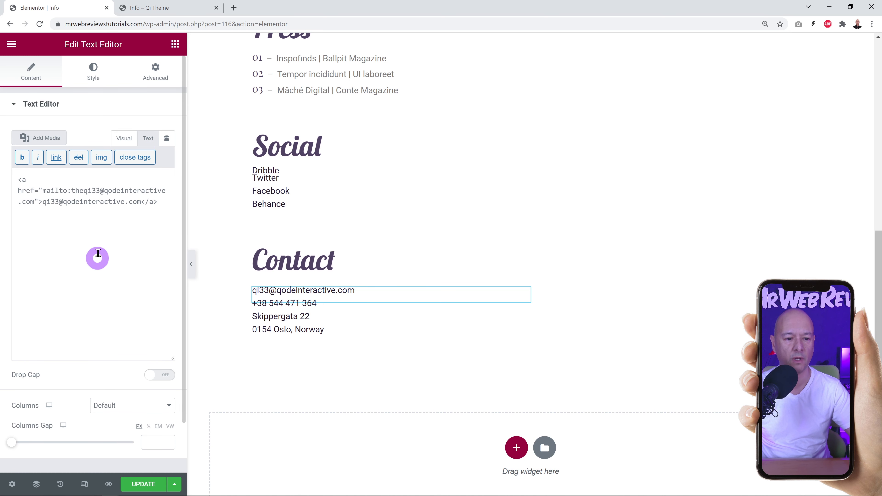
{"action": "left_click", "coordinate": [44, 203]}
{"action": "left_click_drag", "start_coordinate": [44, 203], "coordinate": [141, 202]}
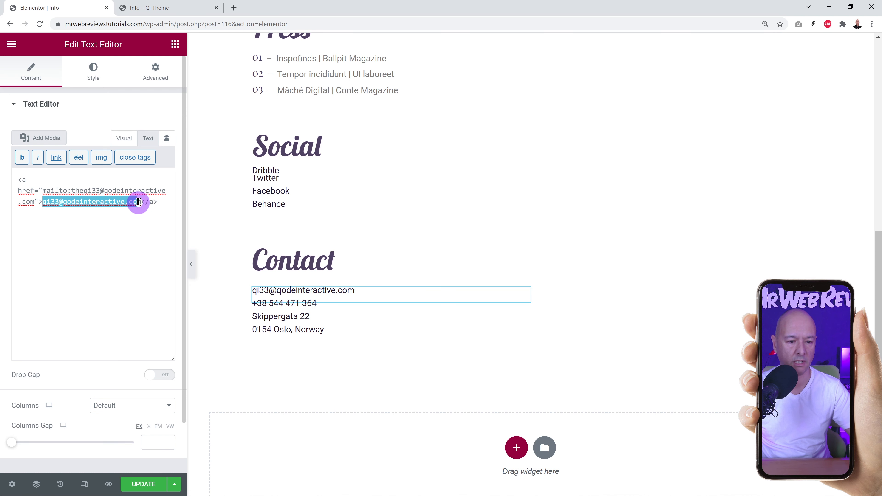
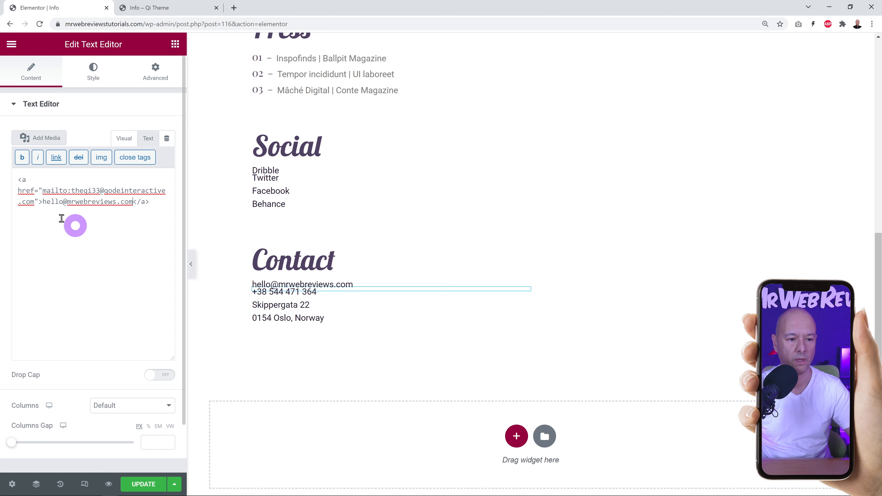
{"action": "left_click_drag", "start_coordinate": [43, 202], "coordinate": [133, 203]}
{"action": "key", "text": "ctrl+c"}
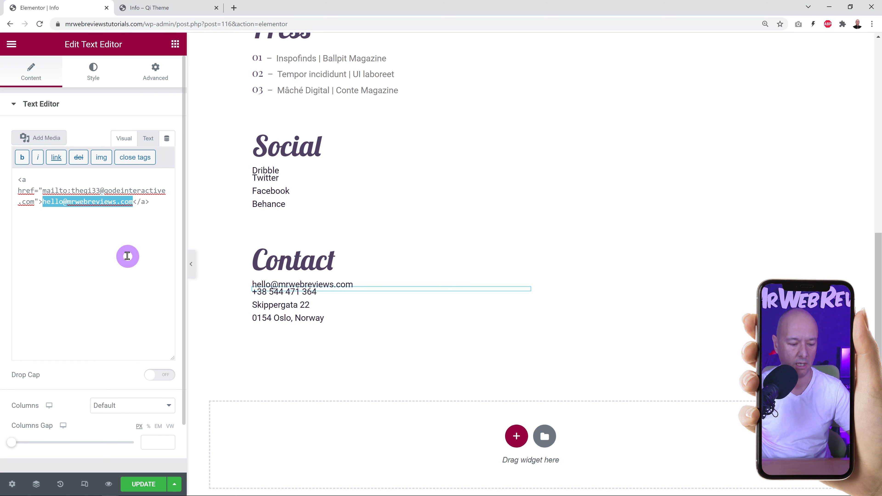
{"action": "left_click", "coordinate": [72, 191]}
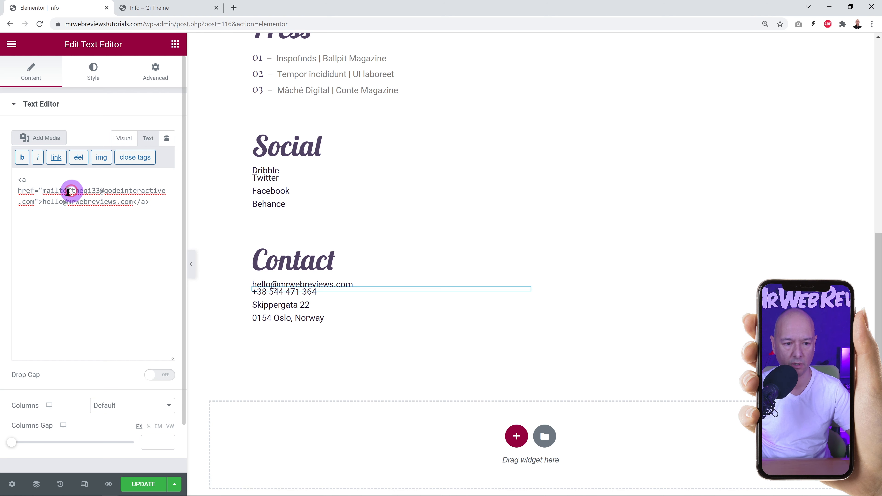
Paste the new address into the mailto: href and verify the link in Visual view.
{"action": "left_click_drag", "start_coordinate": [68, 192], "coordinate": [34, 202]}
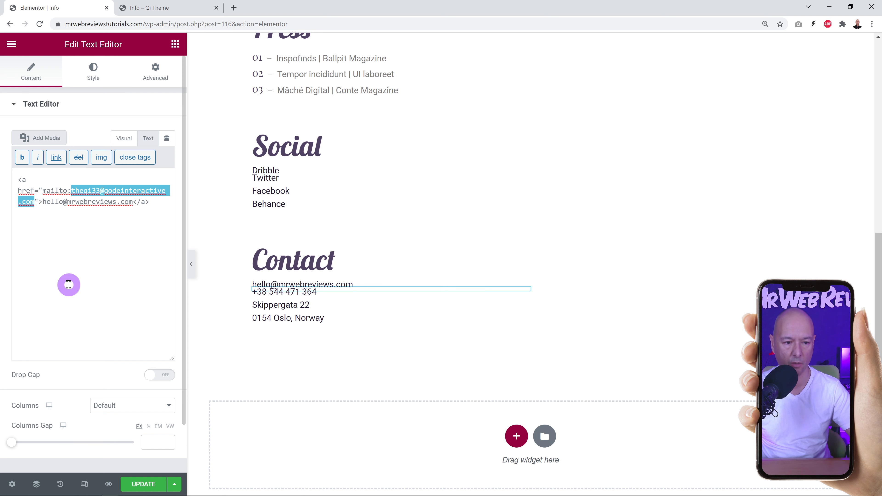
{"action": "key", "text": "ctrl+v"}
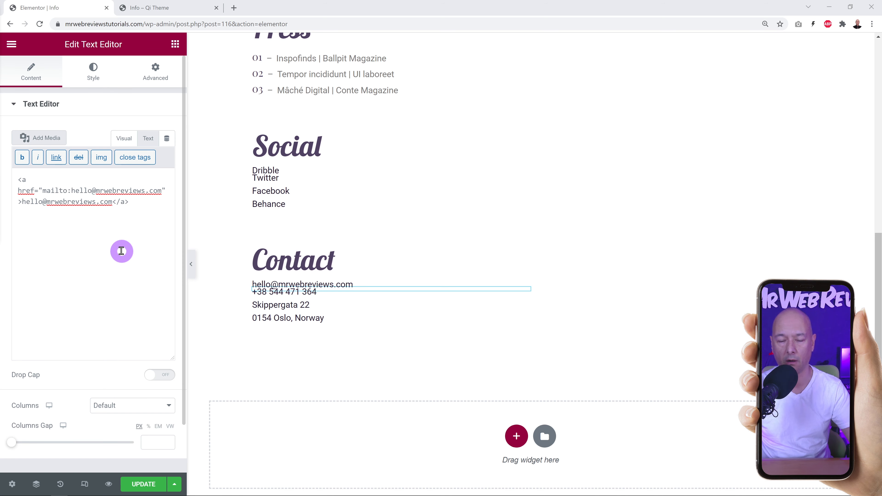
{"action": "left_click", "coordinate": [125, 139]}
{"action": "left_click", "coordinate": [104, 270]}
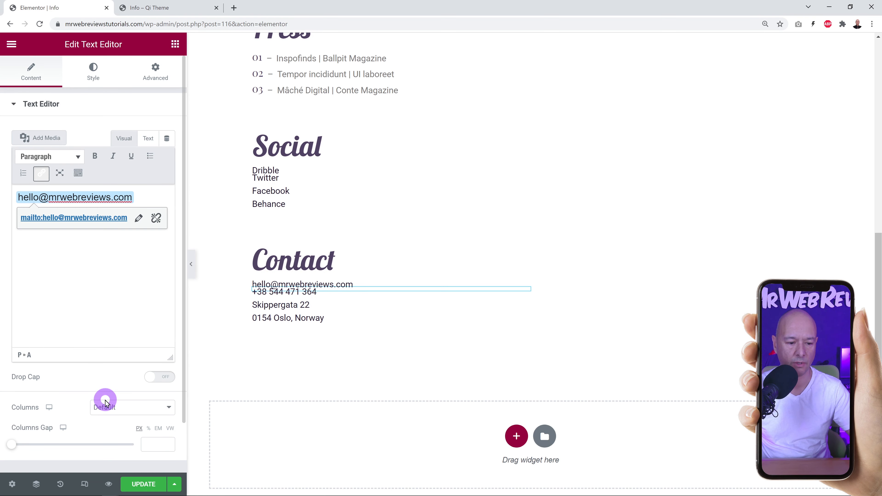
{"action": "left_click", "coordinate": [103, 381]}
{"action": "left_click", "coordinate": [295, 319]}
Open the phone entry's HTML and add a '+' prefix to the displayed number.
{"action": "left_click", "coordinate": [310, 292]}
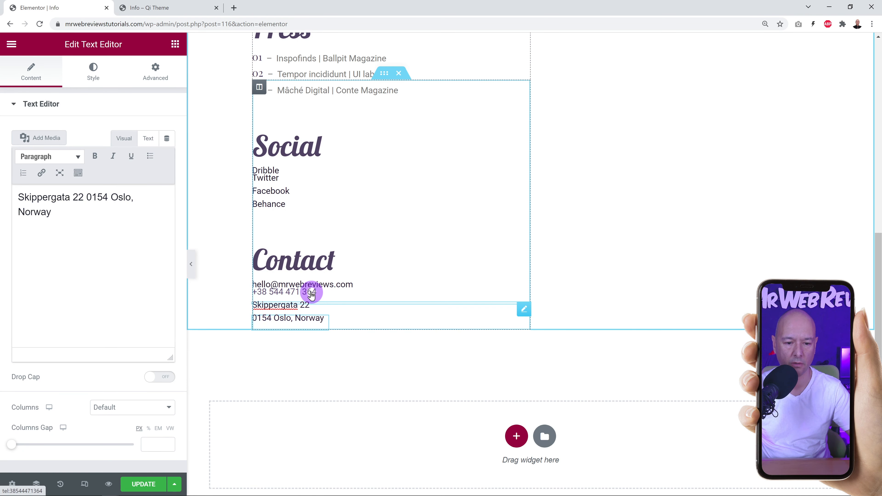
{"action": "left_click", "coordinate": [106, 200]}
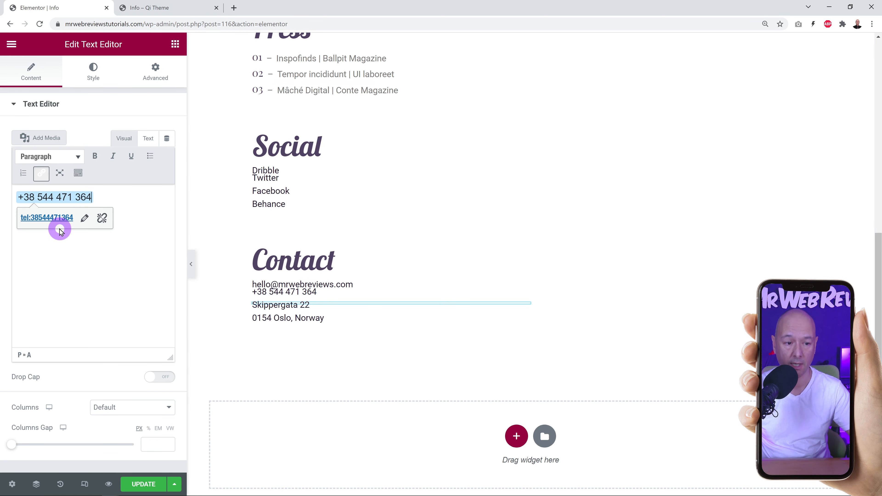
{"action": "left_click", "coordinate": [148, 139]}
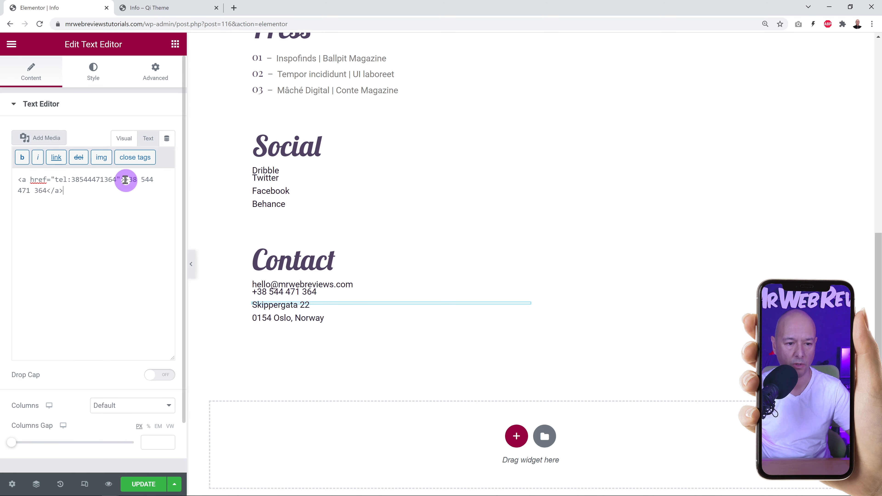
{"action": "left_click_drag", "start_coordinate": [124, 180], "coordinate": [48, 190]}
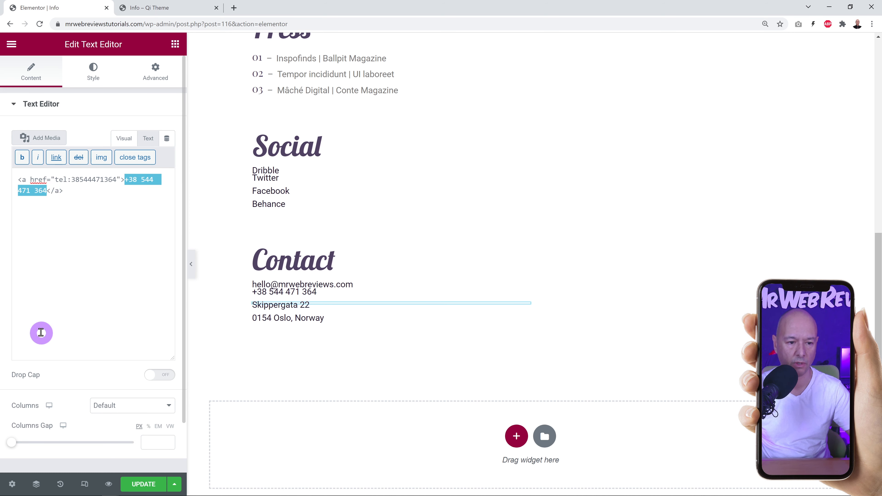
{"action": "type", "text": "+"}
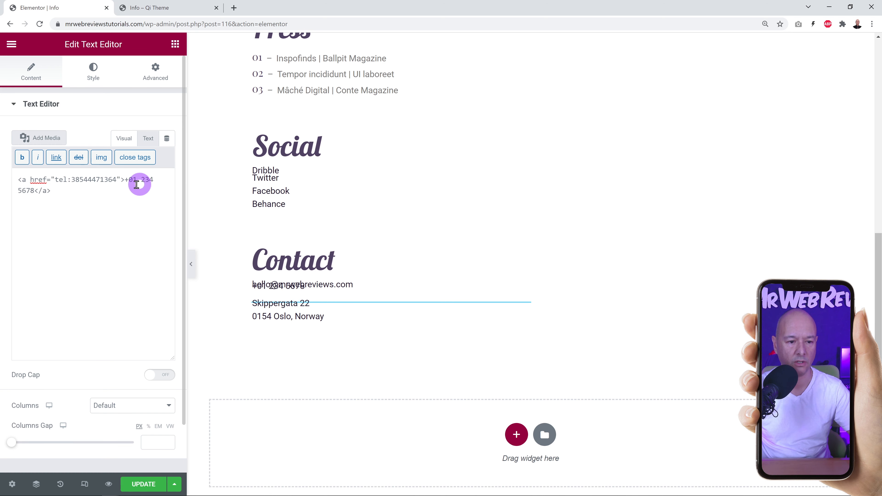
Replace the tel: href digits with the new phone number and return to Visual view.
{"action": "left_click_drag", "start_coordinate": [73, 180], "coordinate": [101, 180]}
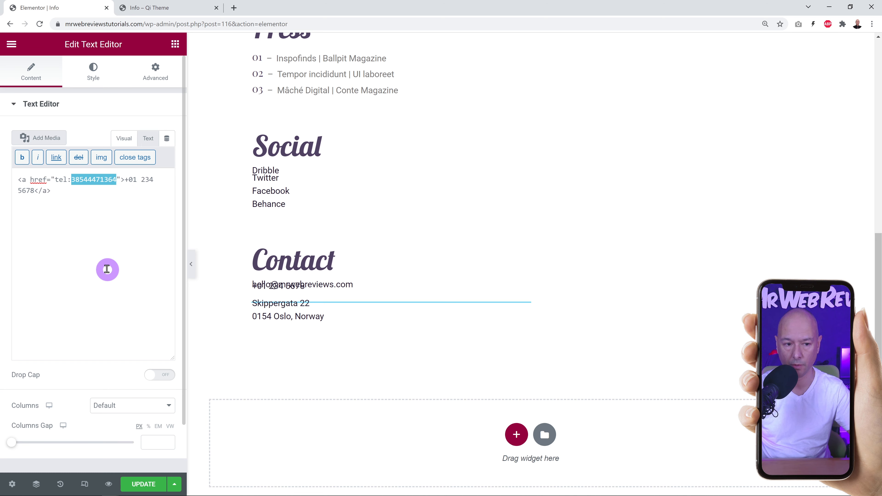
{"action": "type", "text": "012"}
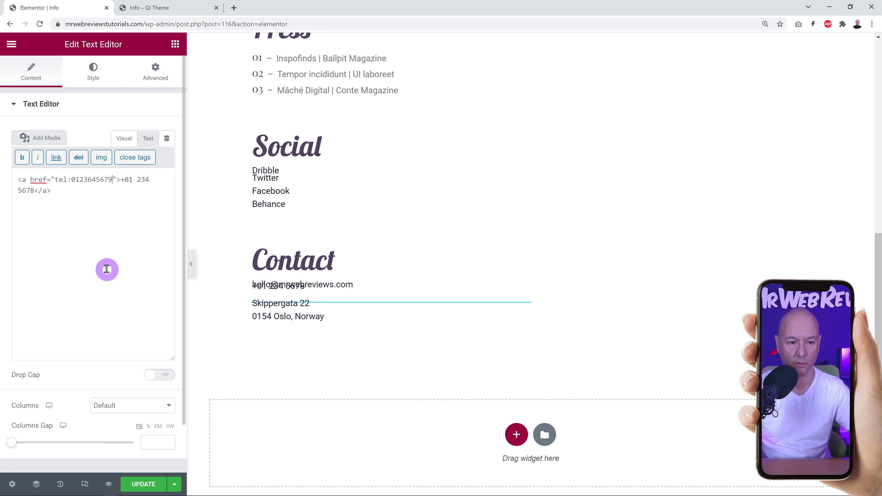
{"action": "left_click", "coordinate": [74, 245]}
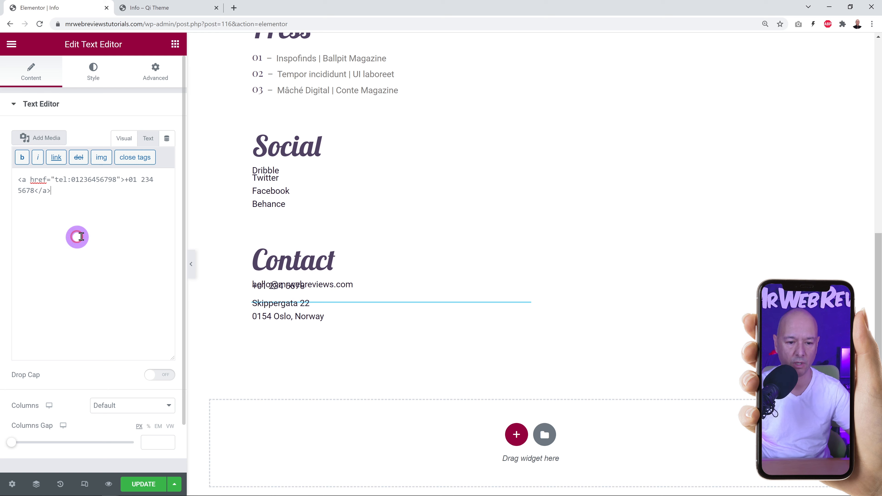
{"action": "left_click", "coordinate": [124, 139]}
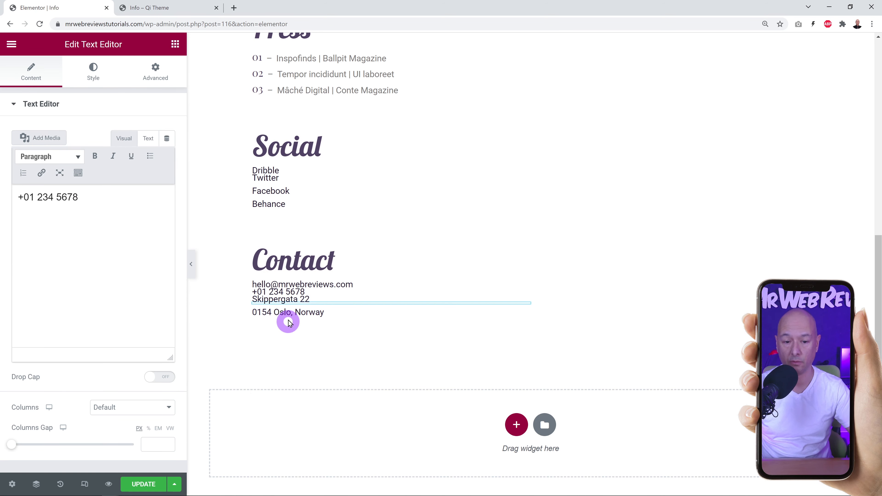
Open the address entry's HTML and inspect its map URL.
{"action": "left_click", "coordinate": [288, 301]}
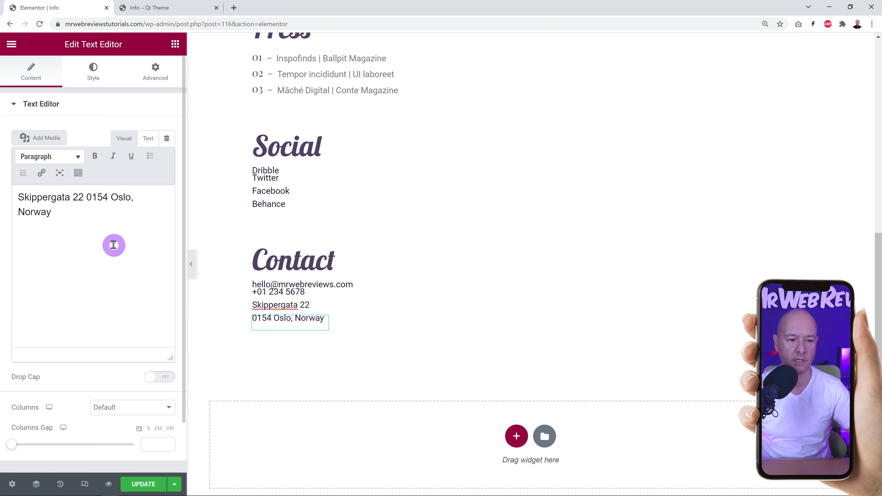
{"action": "triple_click", "coordinate": [114, 244]}
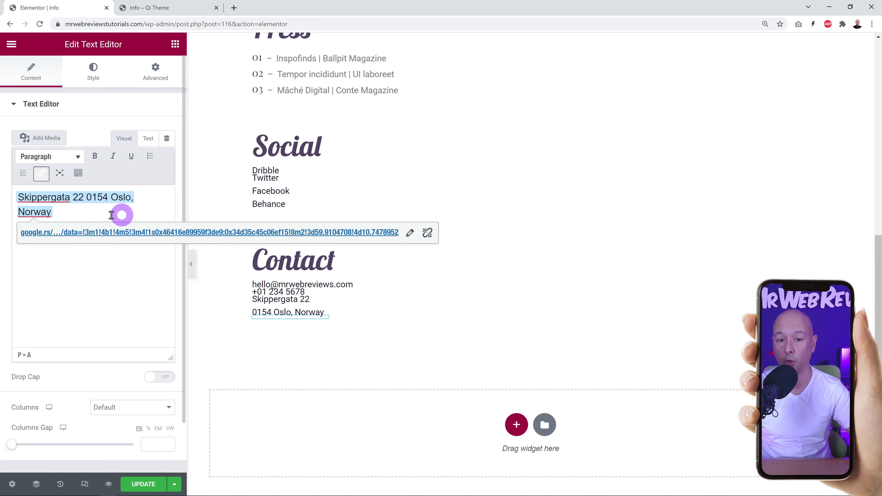
{"action": "left_click", "coordinate": [148, 139]}
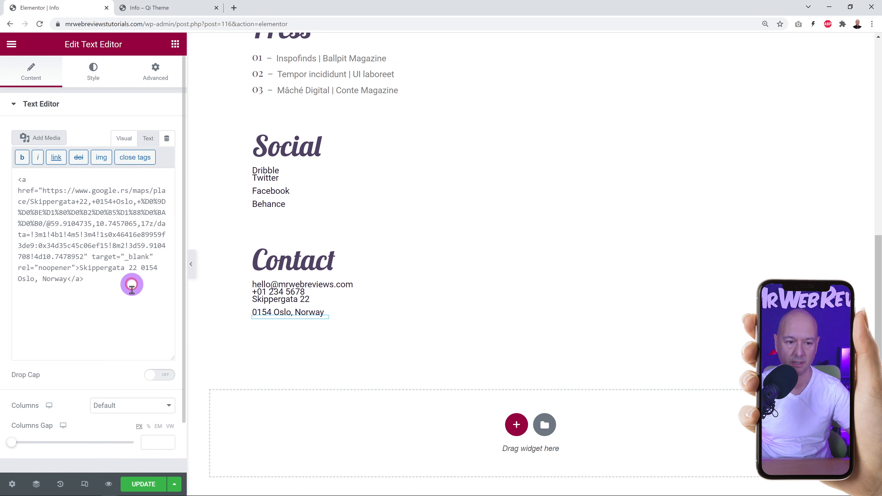
{"action": "left_click_drag", "start_coordinate": [44, 192], "coordinate": [84, 257]}
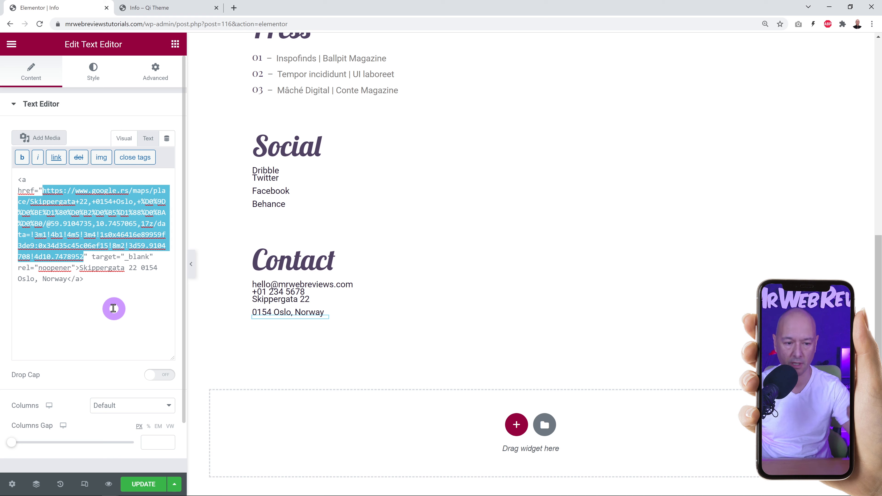
{"action": "left_click", "coordinate": [113, 308]}
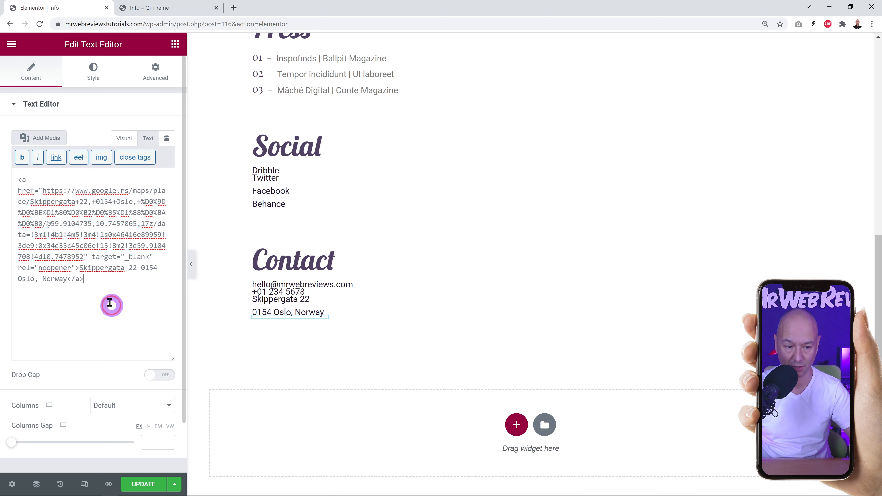
Change the address link text to 'Your Address Goes Here' and open its map URL in a new tab.
{"action": "left_click_drag", "start_coordinate": [80, 267], "coordinate": [65, 279]}
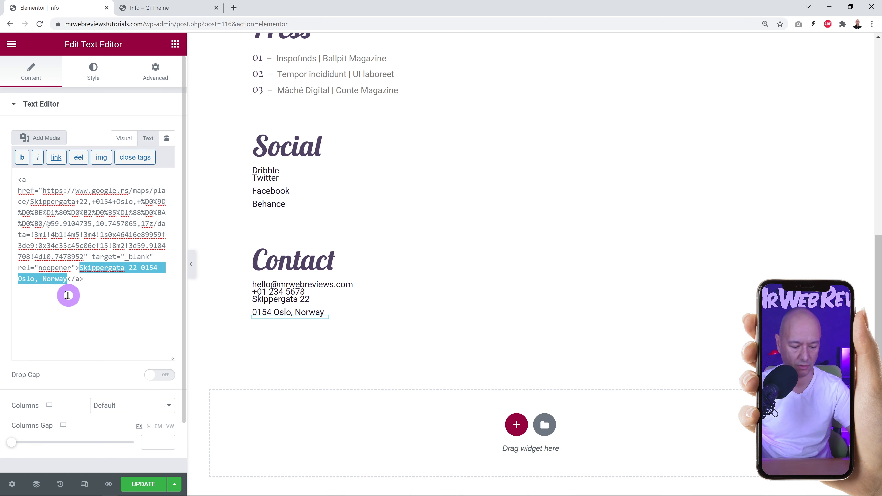
{"action": "type", "text": "Your "}
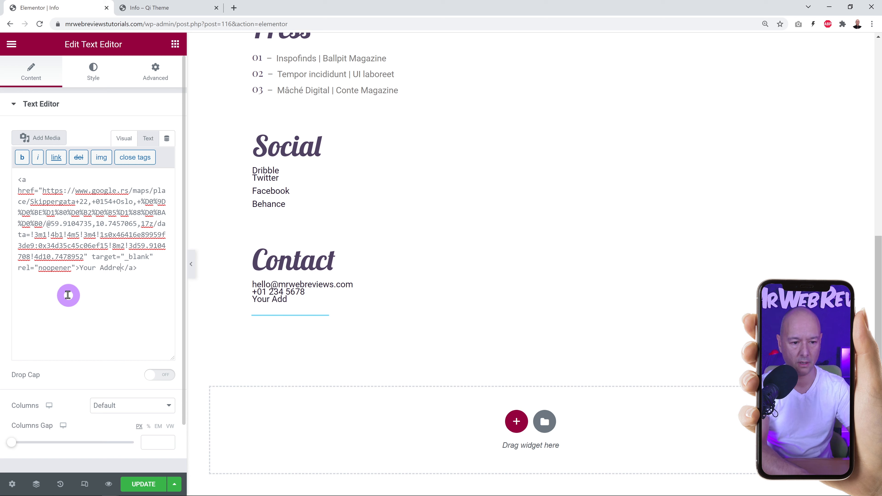
{"action": "type", "text": "Address Goes Here"}
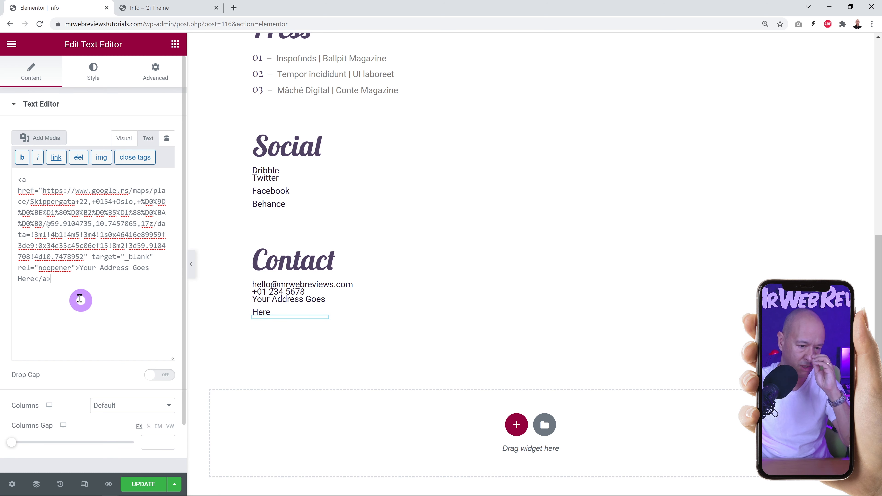
{"action": "left_click_drag", "start_coordinate": [84, 256], "coordinate": [42, 191]}
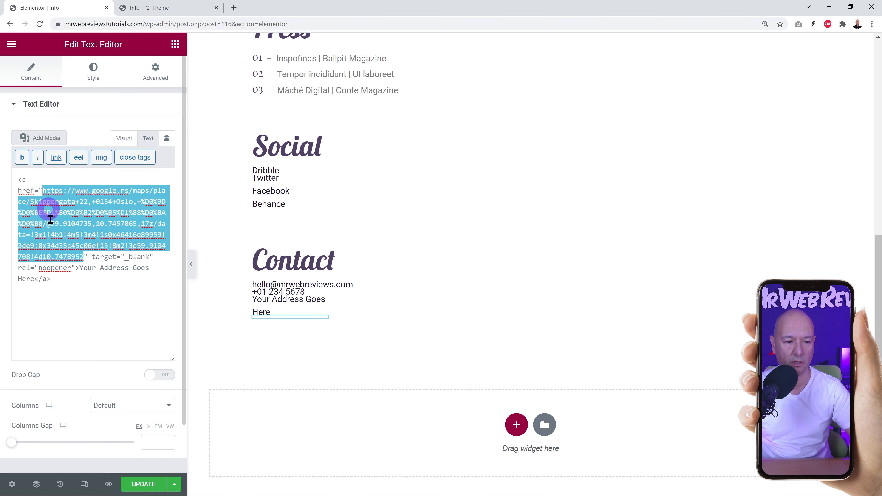
{"action": "left_click_drag", "start_coordinate": [92, 243], "coordinate": [276, 8]}
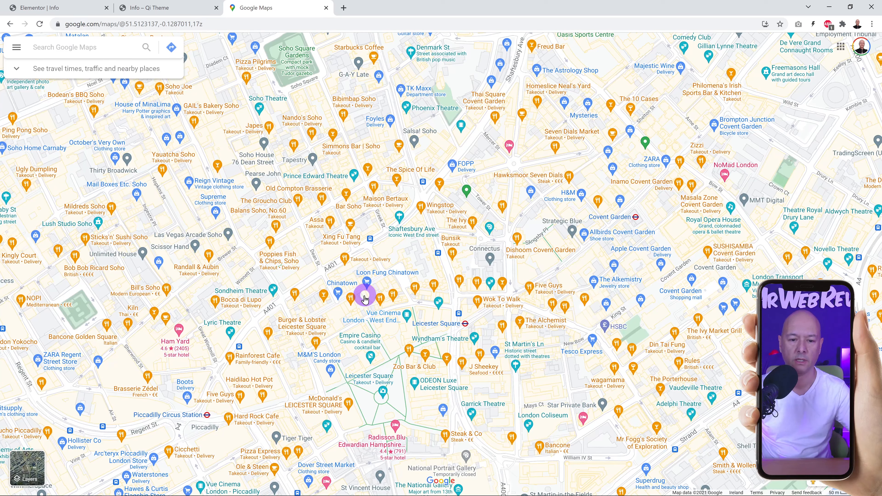
{"action": "left_click", "coordinate": [355, 190]}
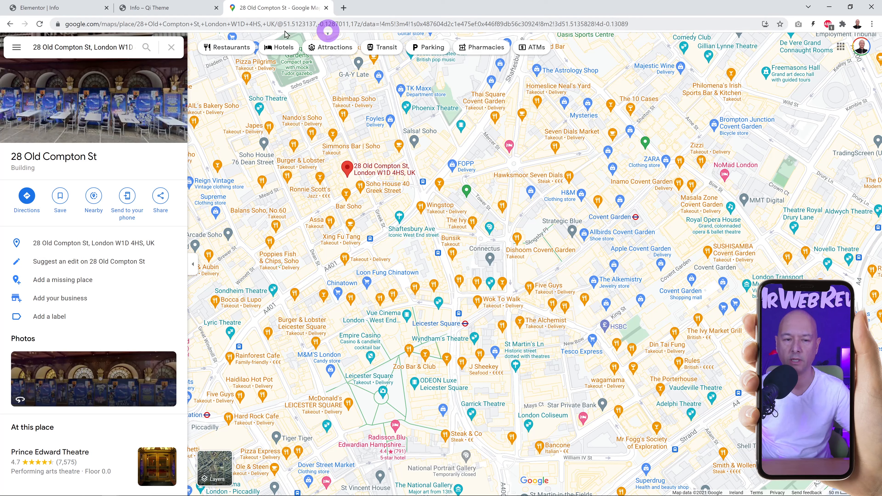
{"action": "left_click", "coordinate": [72, 24]}
{"action": "key", "text": "ctrl+c"}
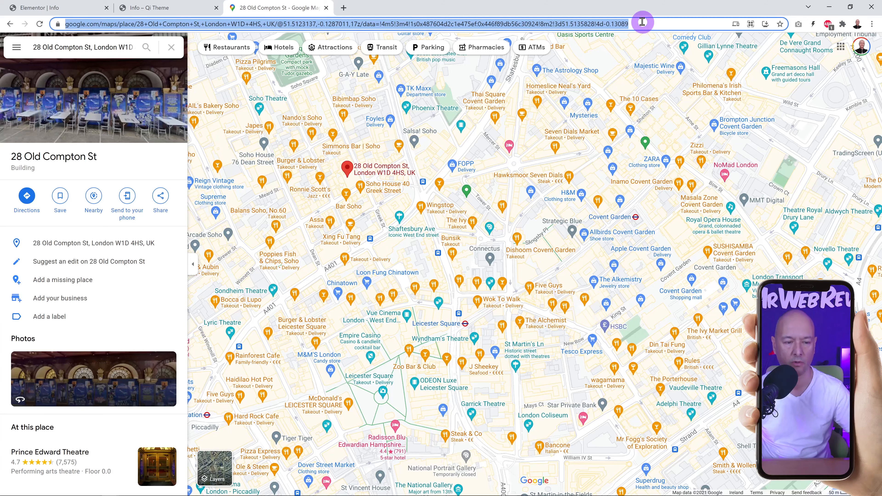
{"action": "left_click", "coordinate": [74, 8]}
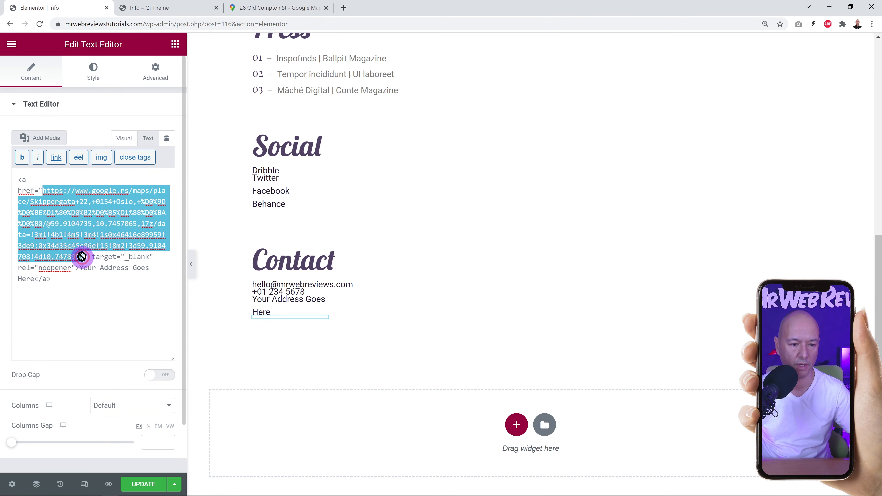
{"action": "left_click_drag", "start_coordinate": [84, 256], "coordinate": [42, 193]}
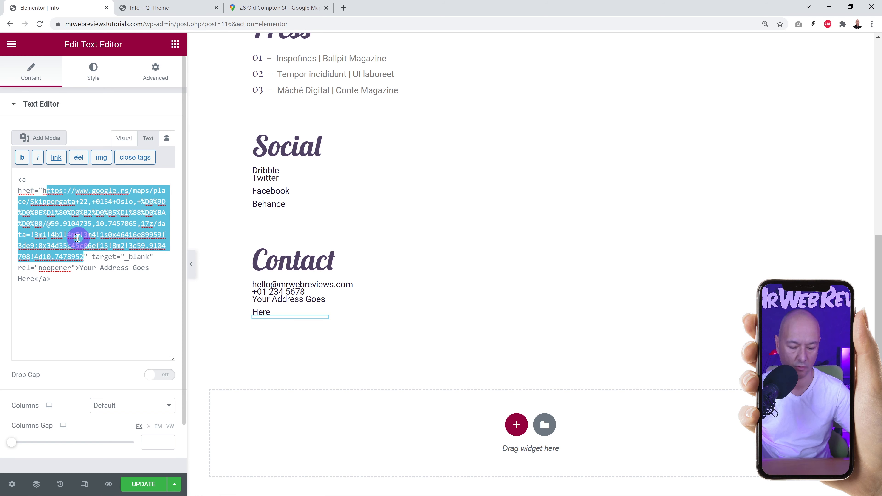
{"action": "key", "text": "ctrl+v"}
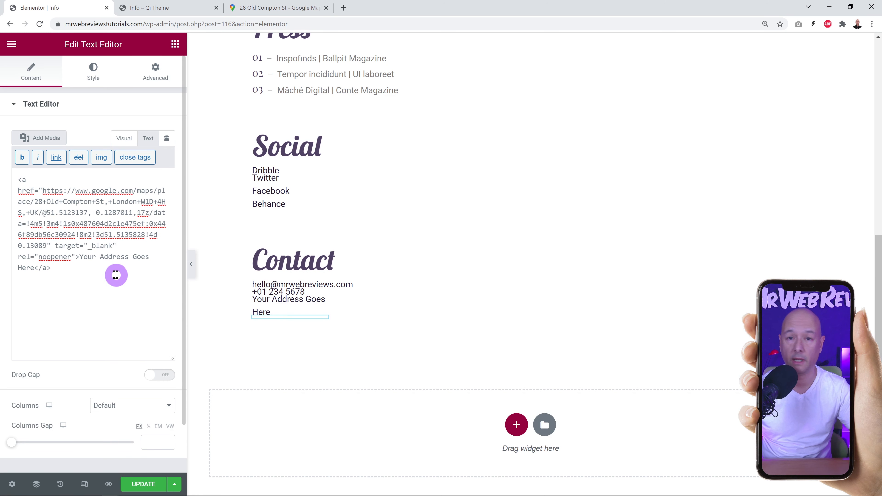
{"action": "left_click", "coordinate": [142, 483]}
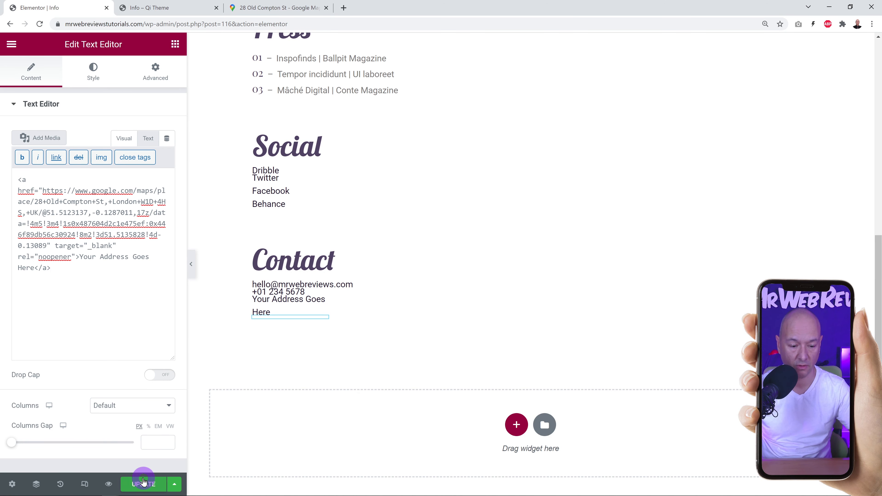
{"action": "left_click", "coordinate": [149, 7]}
{"action": "left_click", "coordinate": [39, 24]}
Close the Google Maps tab and test the live Contact section's 'Your Address Goes Here' link.
{"action": "left_click", "coordinate": [326, 7]}
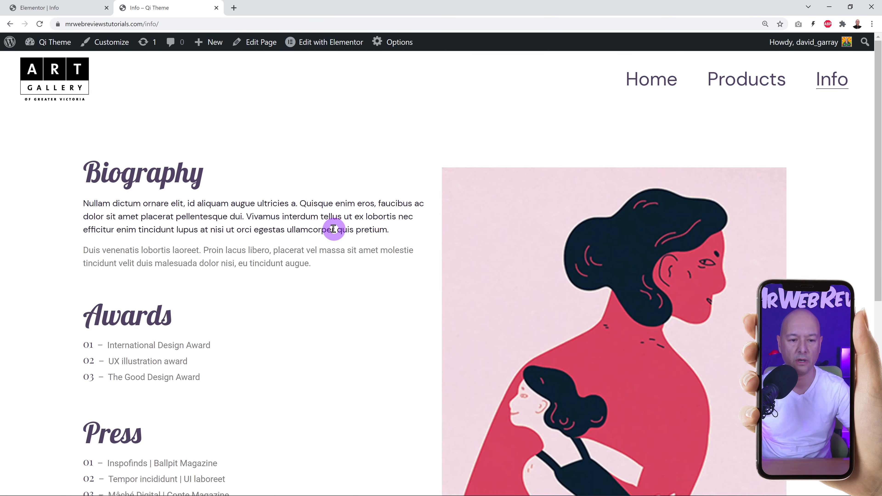
{"action": "scroll", "coordinate": [335, 240], "scroll_direction": "down", "scroll_amount": 3}
{"action": "scroll", "coordinate": [335, 240], "scroll_direction": "down", "scroll_amount": 6}
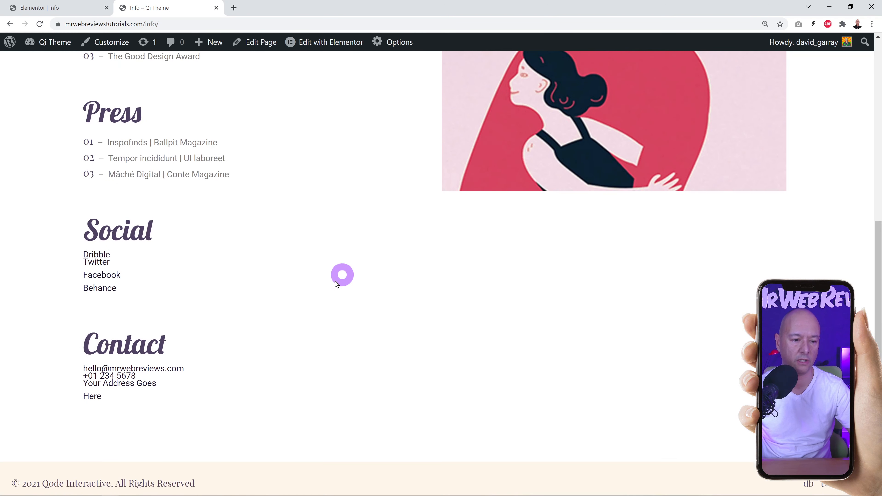
{"action": "scroll", "coordinate": [295, 347], "scroll_direction": "down", "scroll_amount": 1}
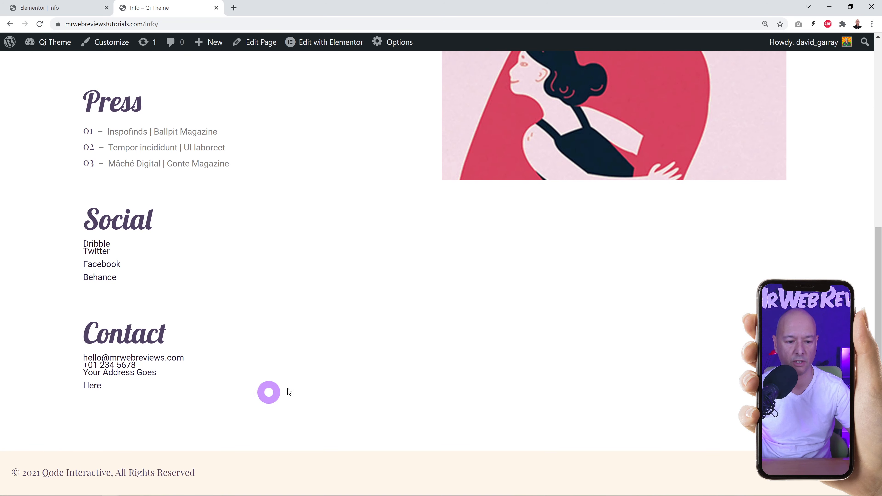
{"action": "left_click", "coordinate": [131, 371]}
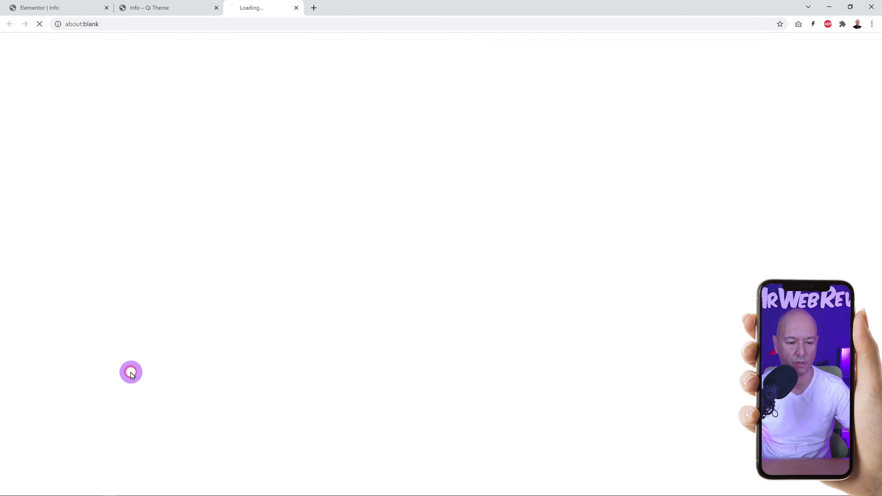